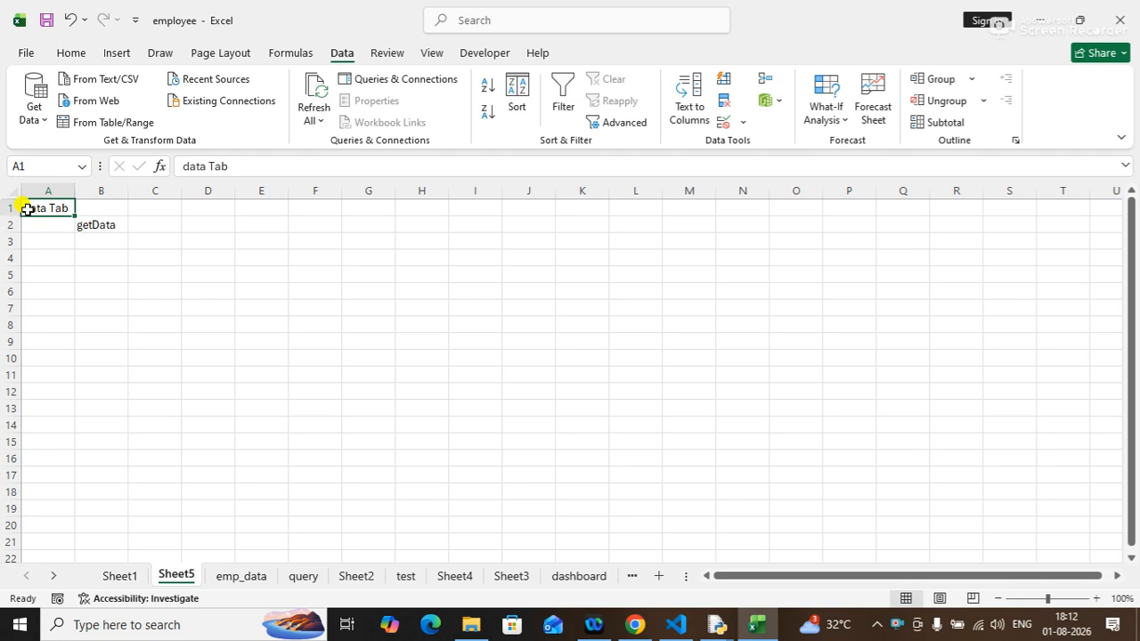
Change the heading in A1 to "Data Tab" with a capital D.
key("Delete")
type("d")
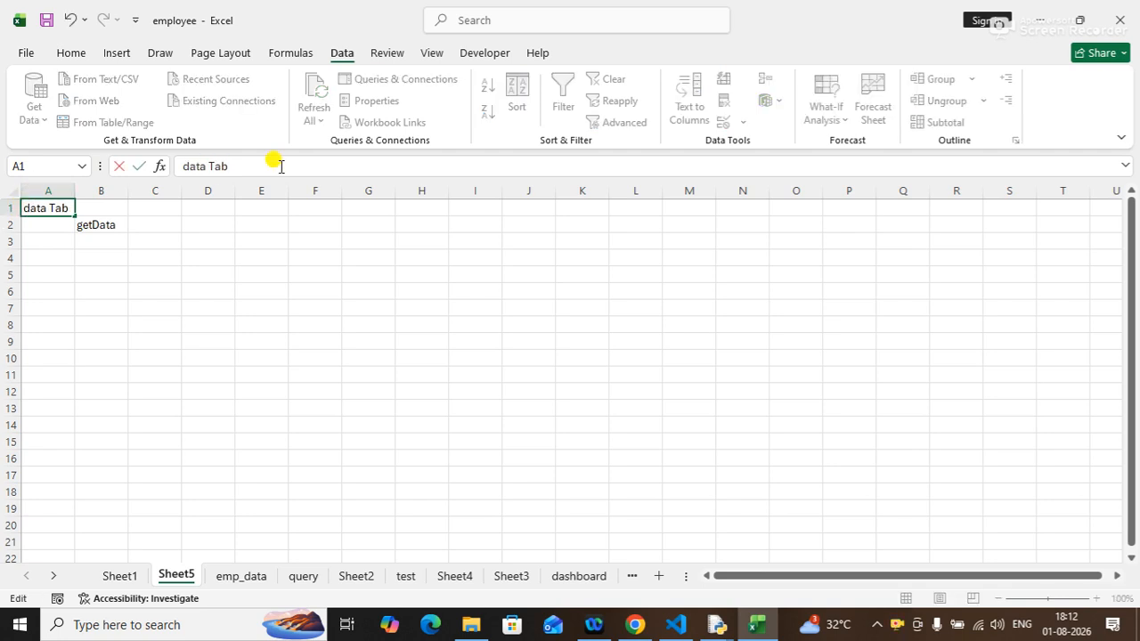
key("BackSpace")
type("D")
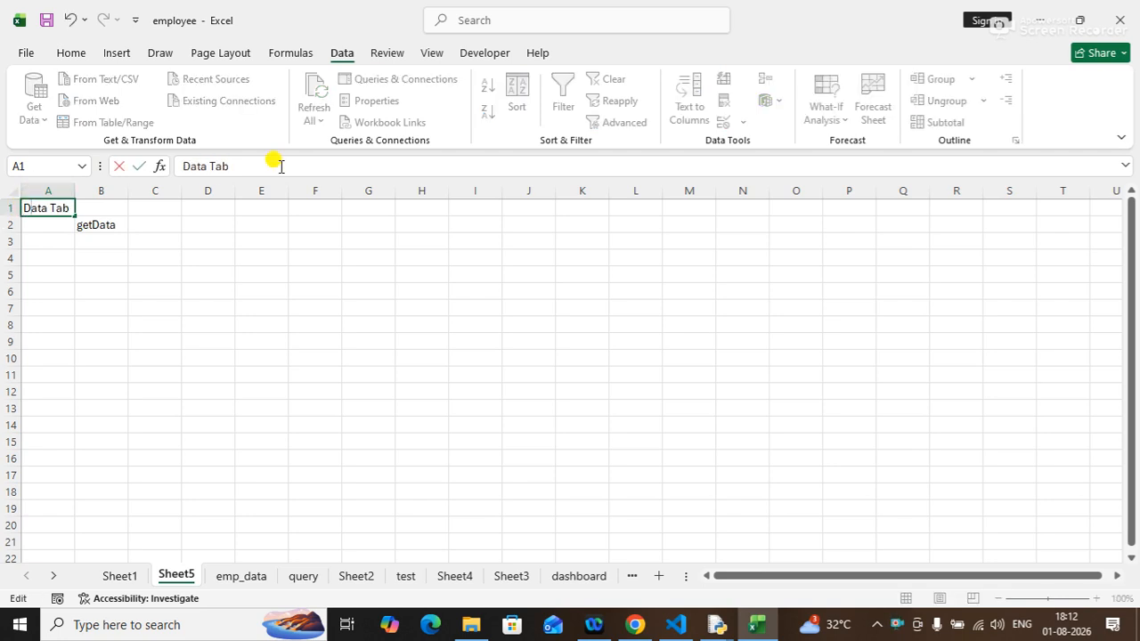
key("Return")
Enter "csv" in C2, next to getData.
left_click(116, 225)
left_click(109, 242)
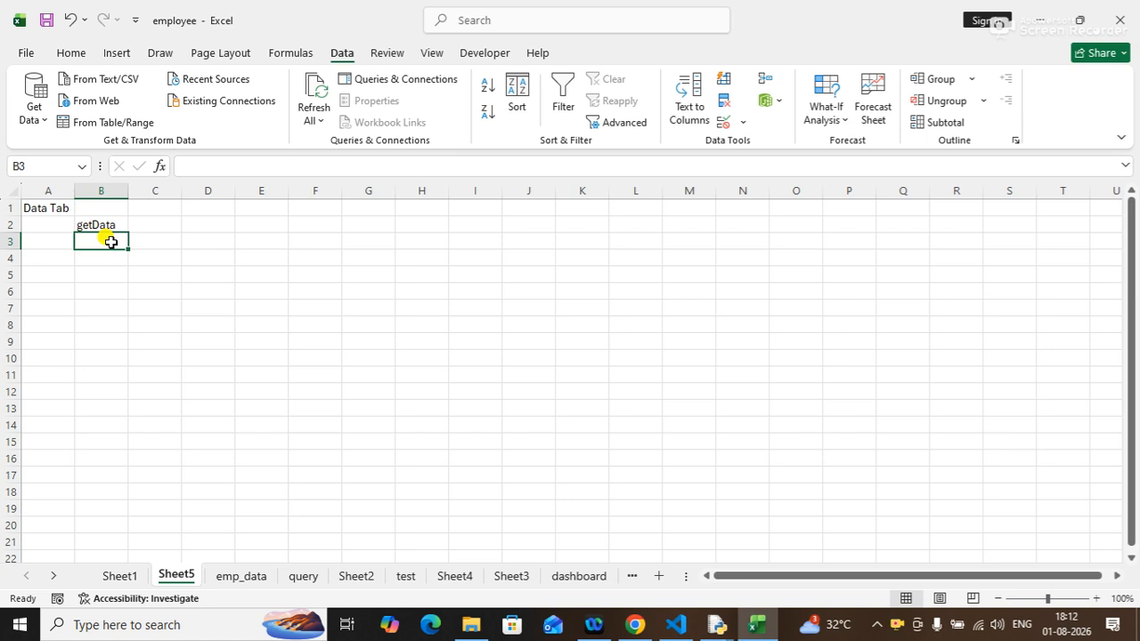
left_click(113, 227)
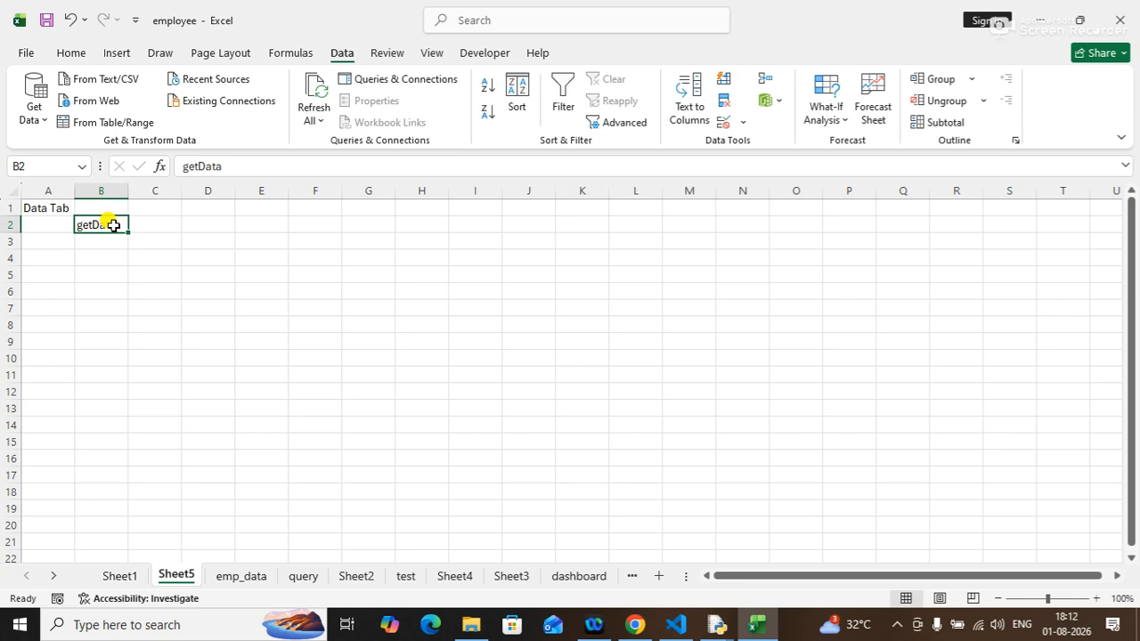
left_click(165, 224)
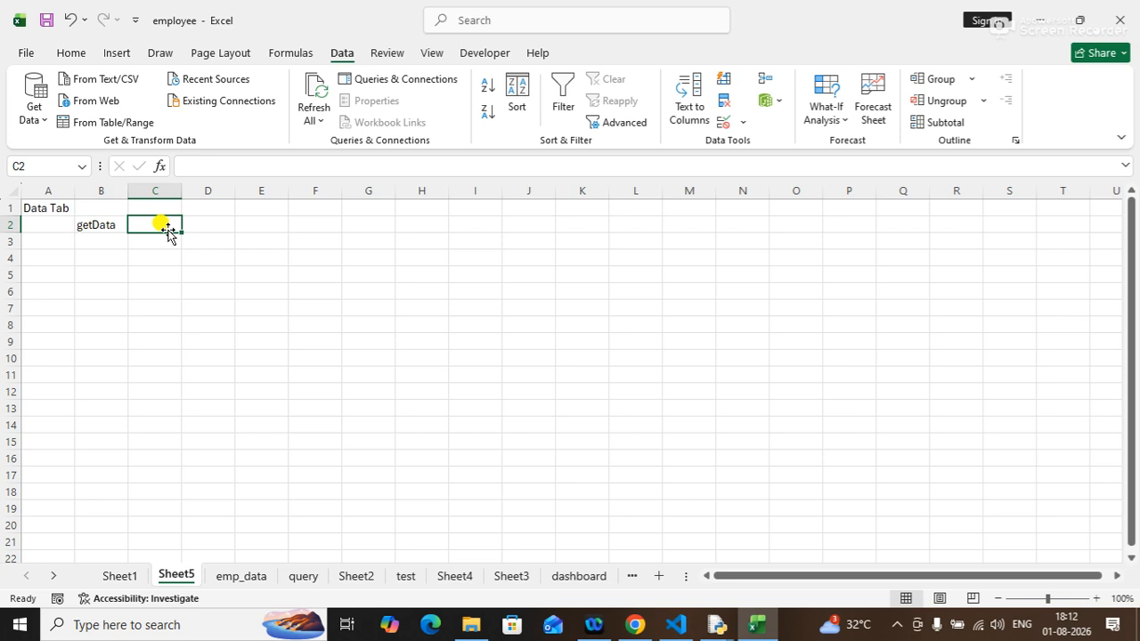
type("e")
key("BackSpace")
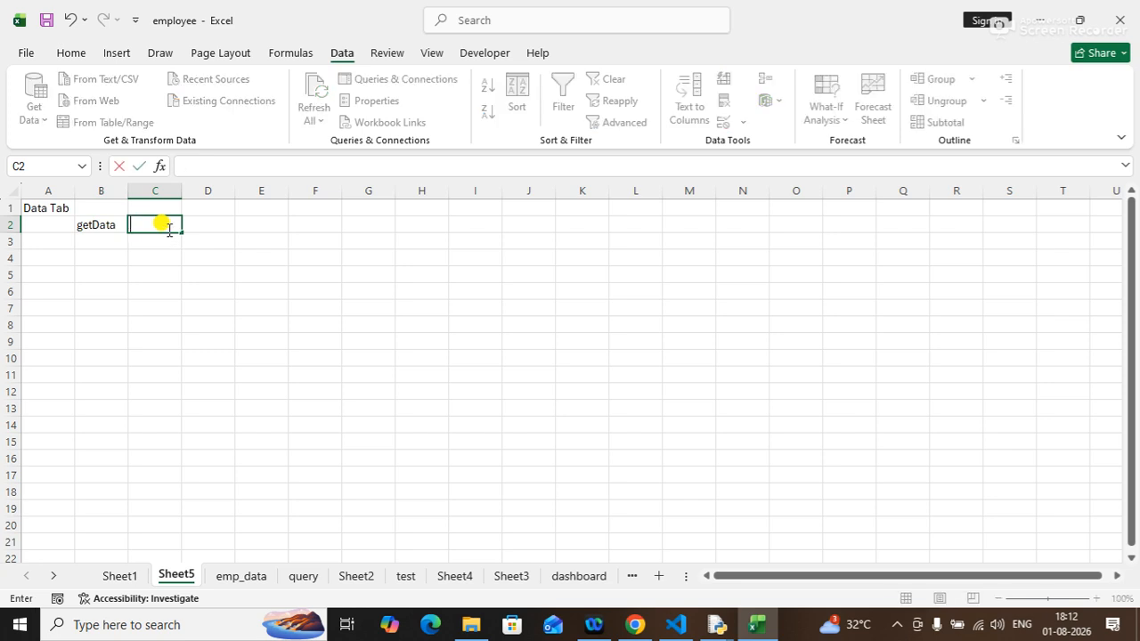
type("csv")
key("Tab")
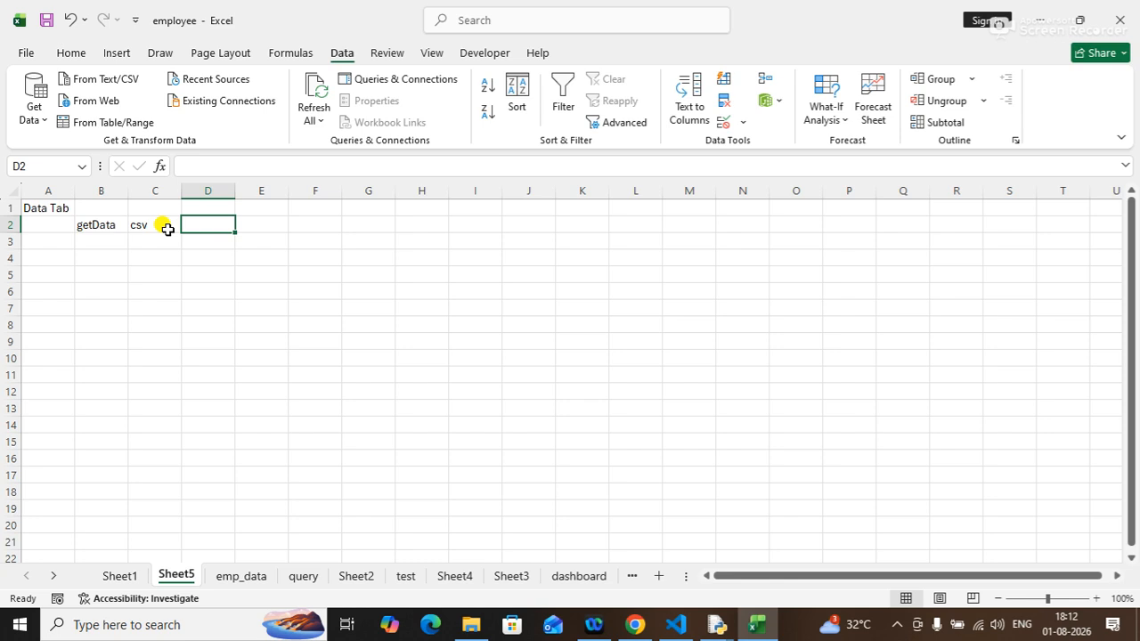
Enter "excel" in D2 and "mysql" in E2.
type("excel")
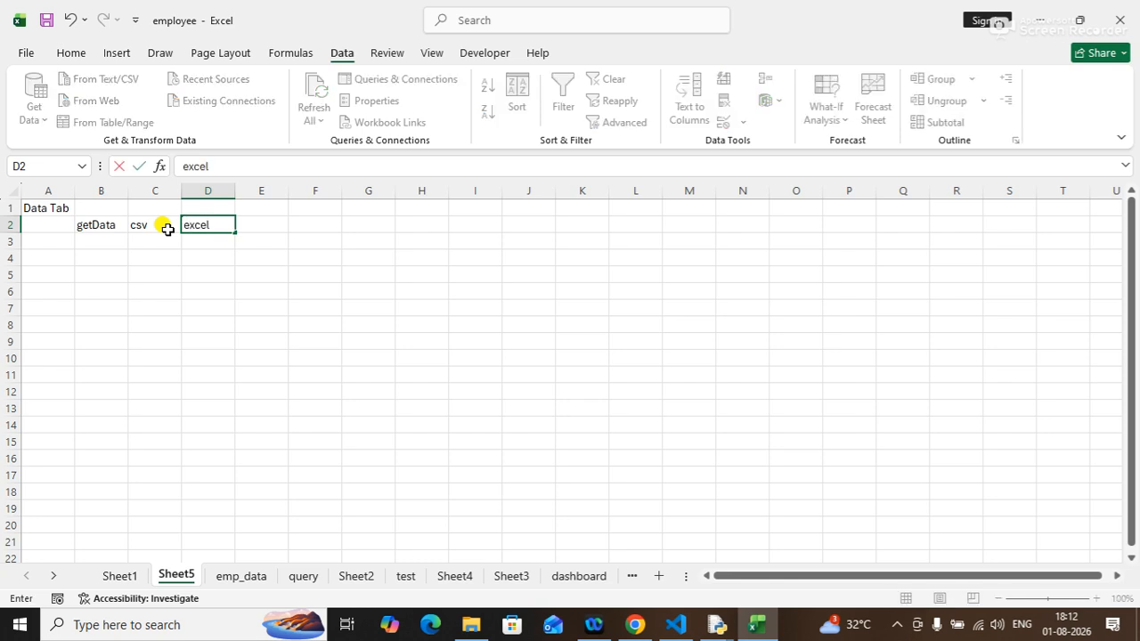
key("Tab")
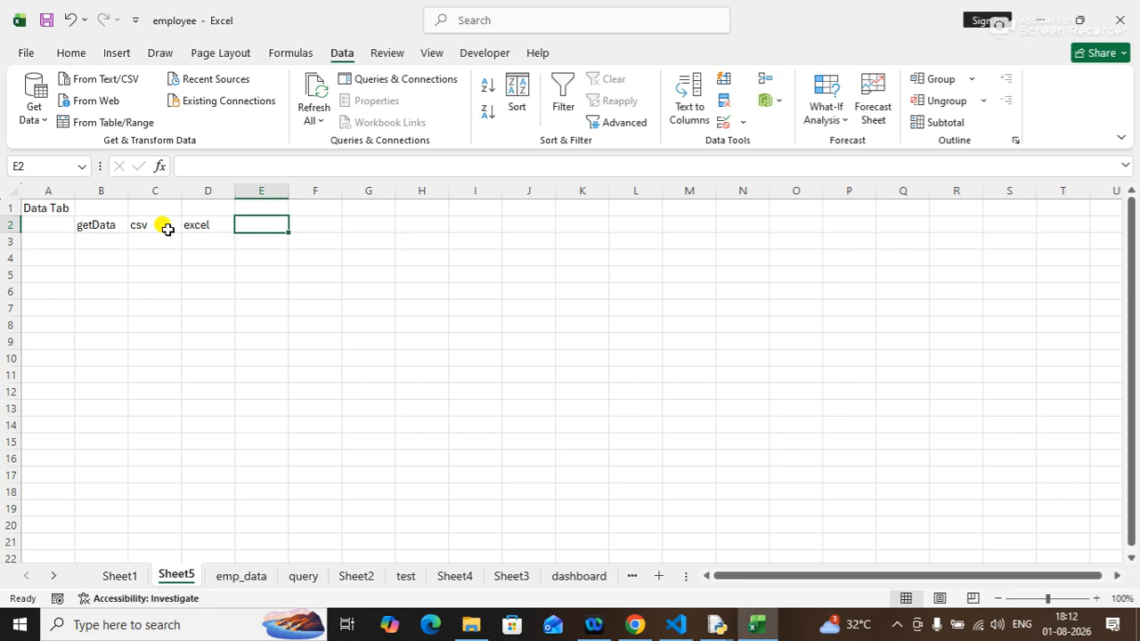
type("mys")
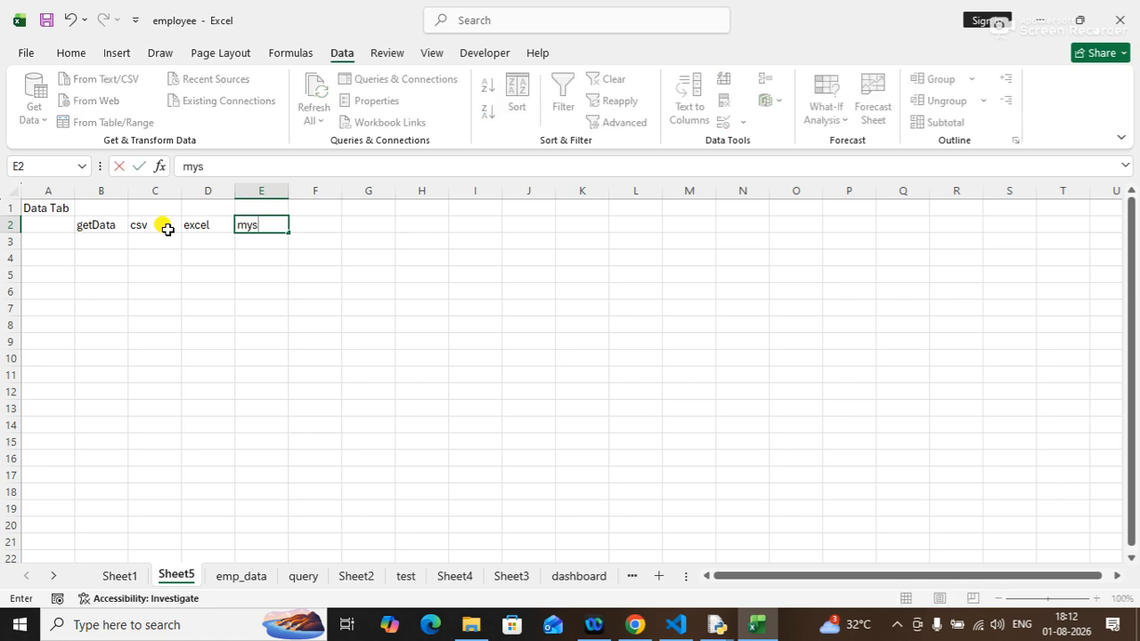
key("BackSpace")
type("sql")
key("Tab")
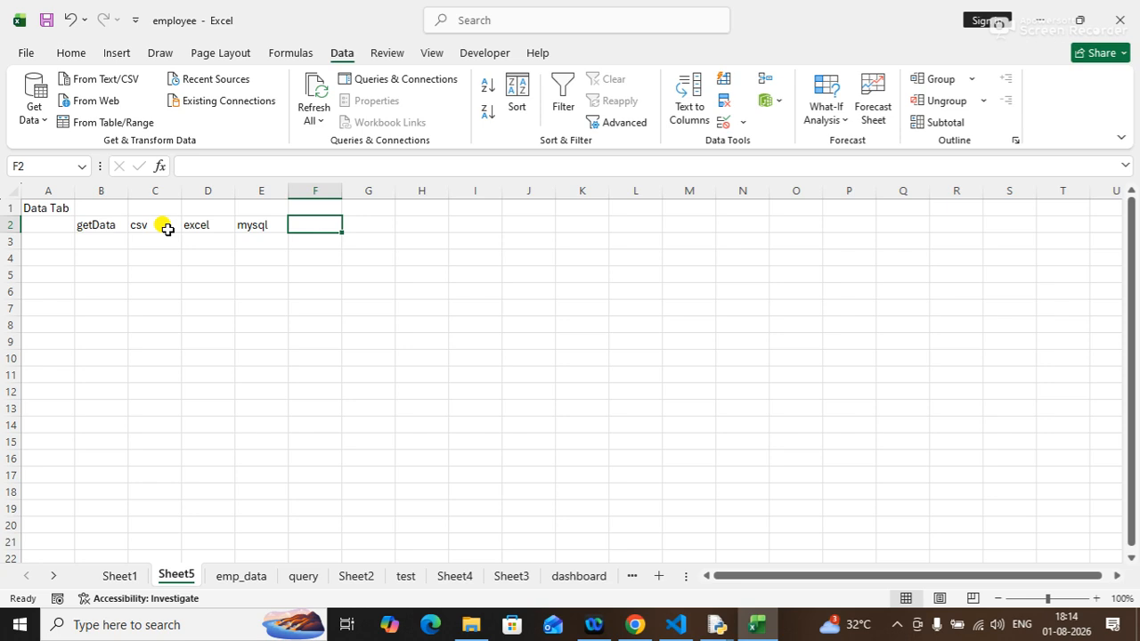
Enter "website" in F2 and "json" in G2.
key("Left")
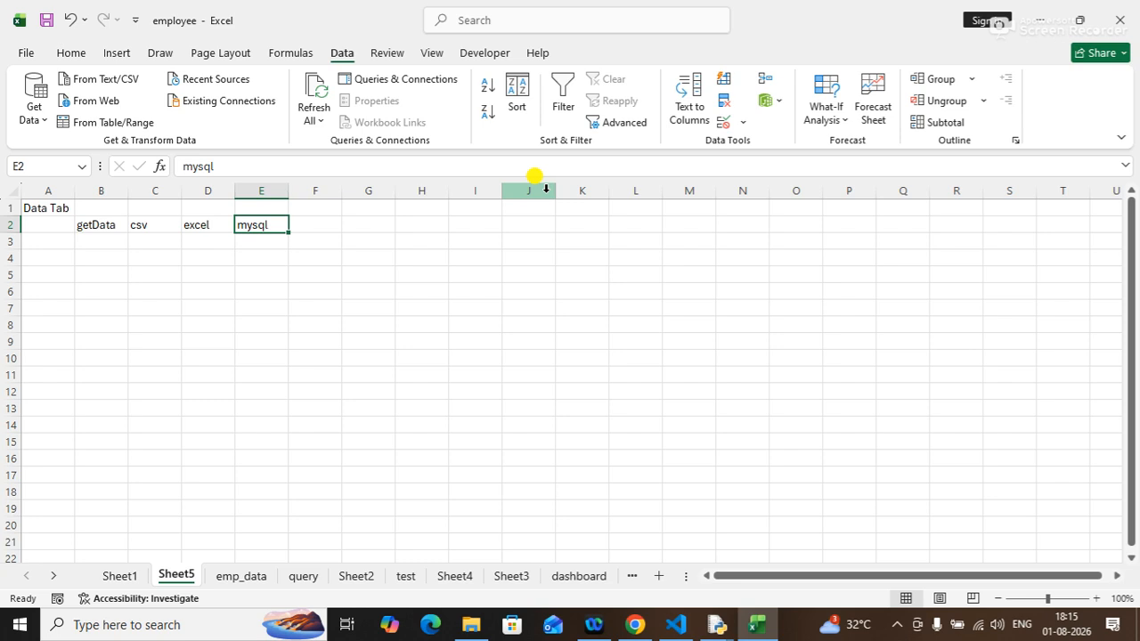
key("Right")
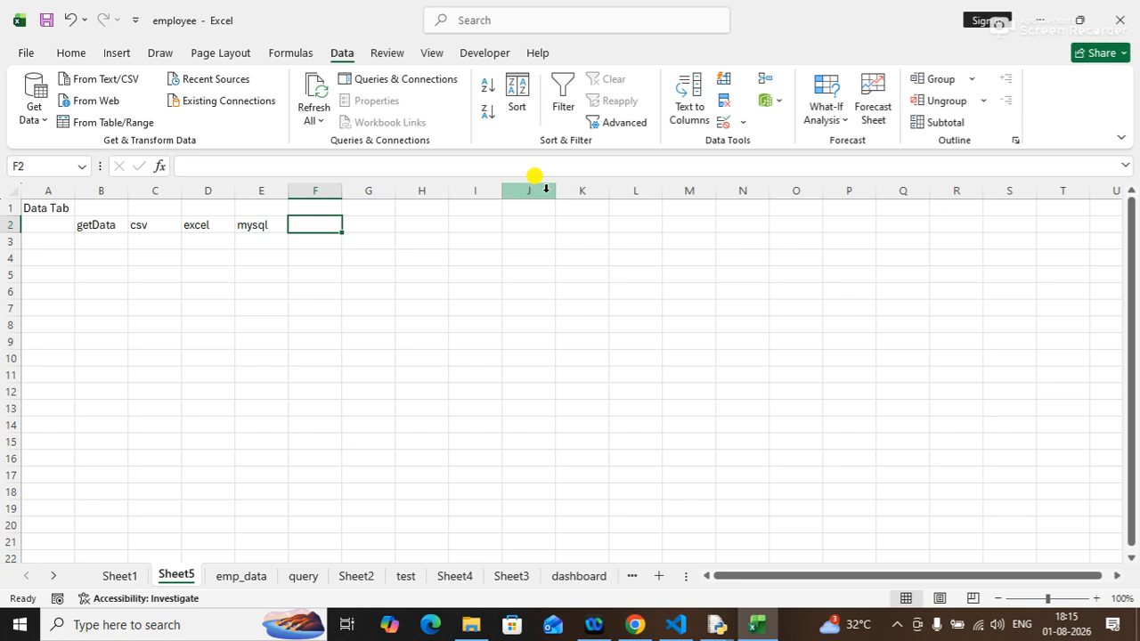
type("we")
type("bsi")
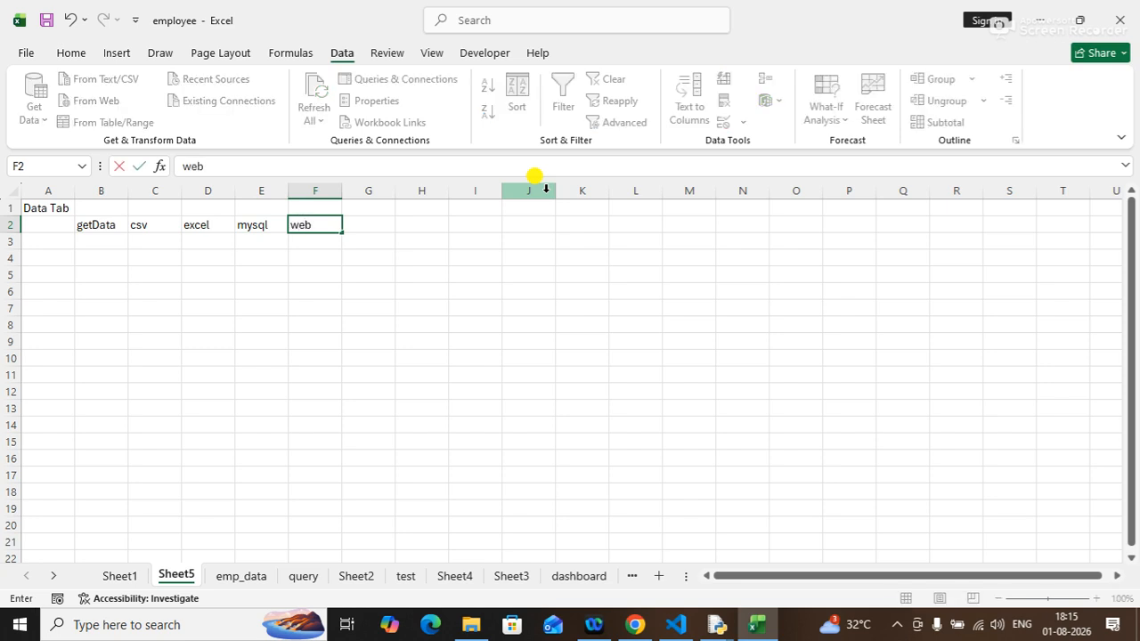
key("BackSpace")
key("BackSpace")
type("site")
key("Tab")
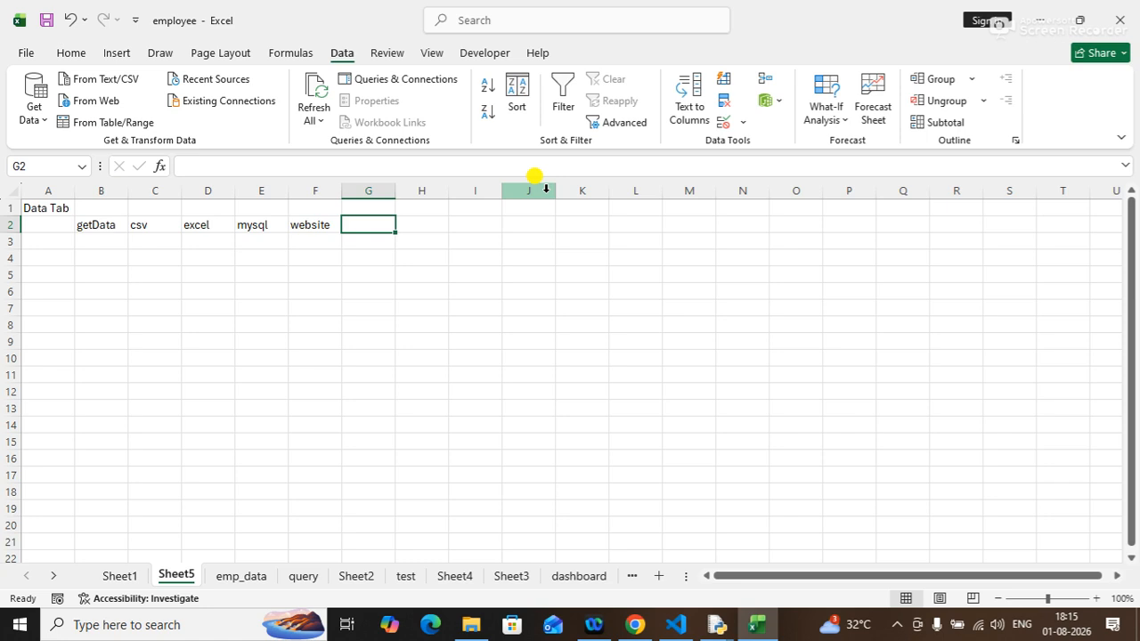
type("js")
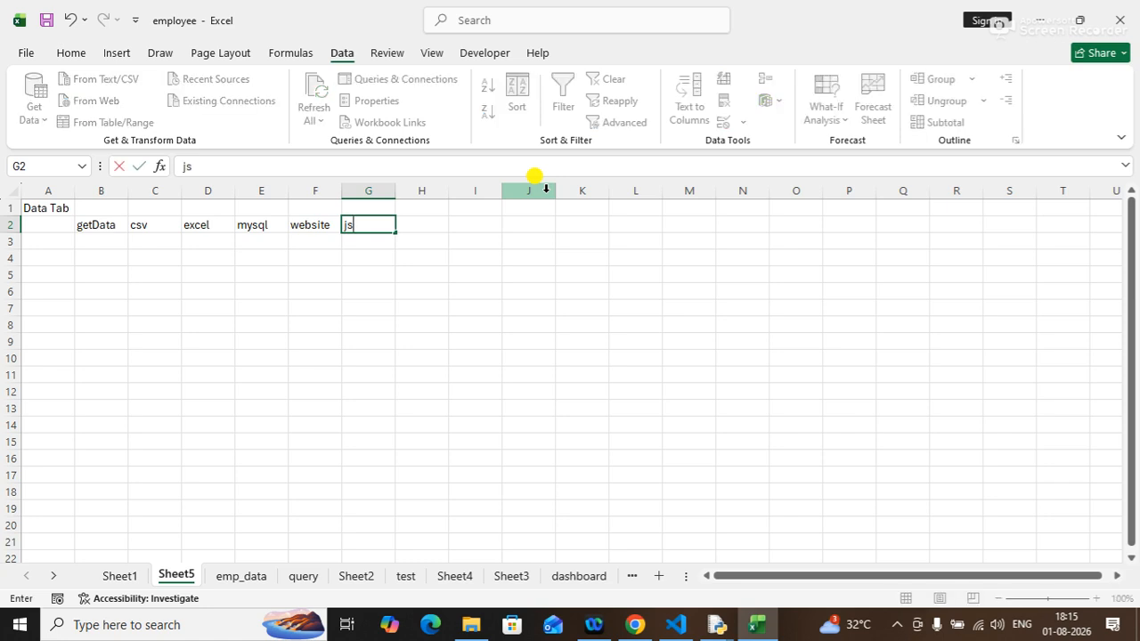
type("on")
key("Tab")
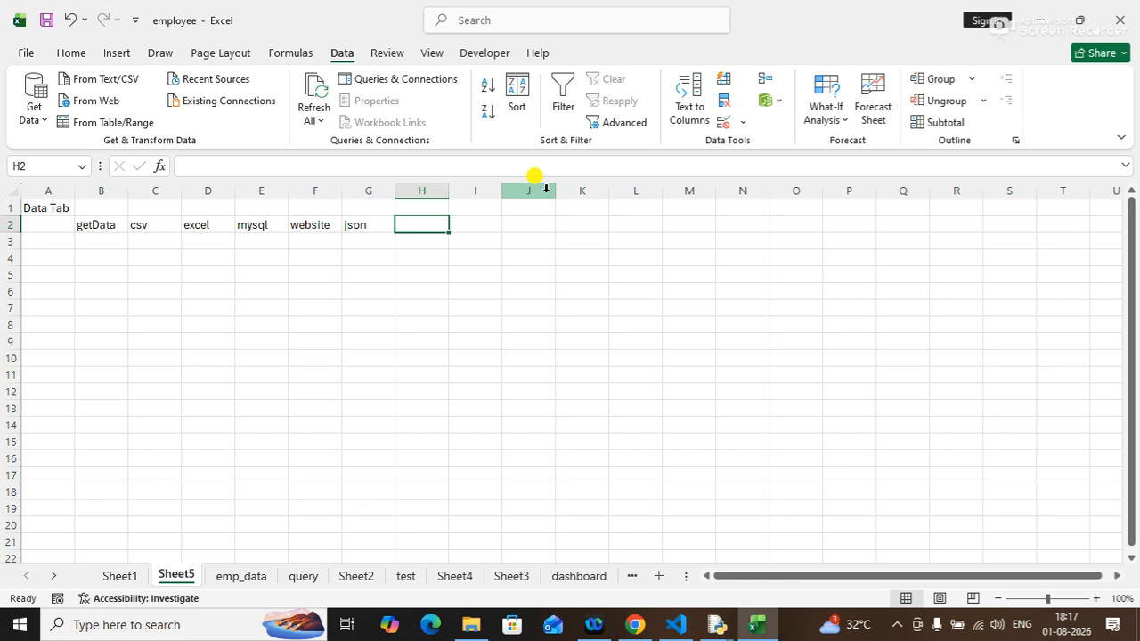
Enter "link data" in B3 and "excel files" in C3.
key("Down")
key("Left")
key("Left")
key("Left")
key("Left")
key("Left")
key("Left")
key("Left")
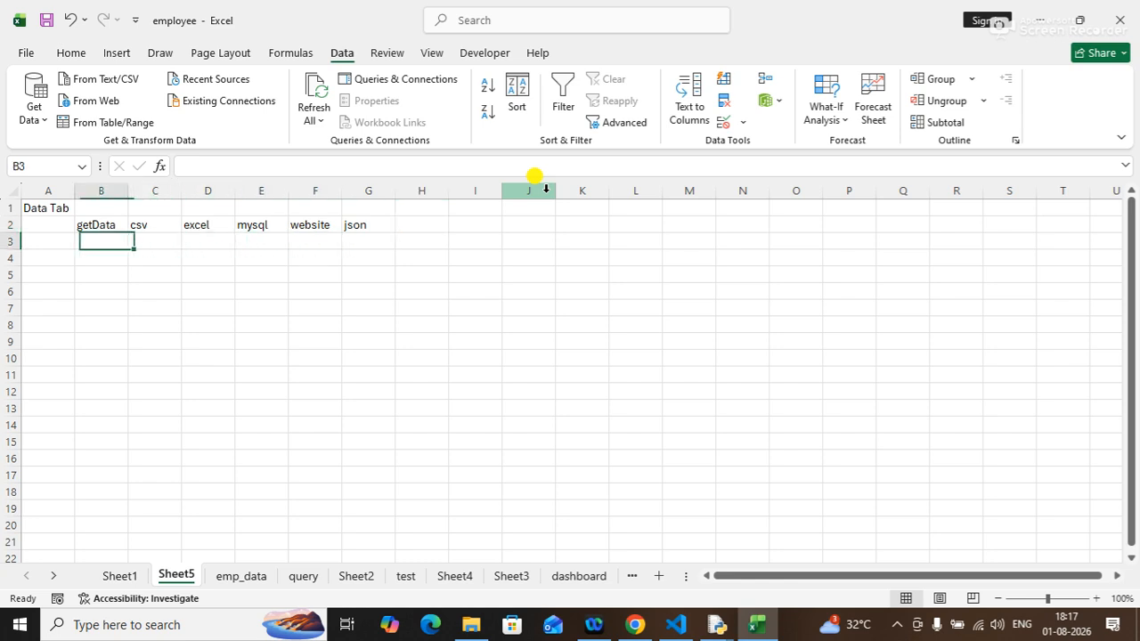
key("Right")
type("link")
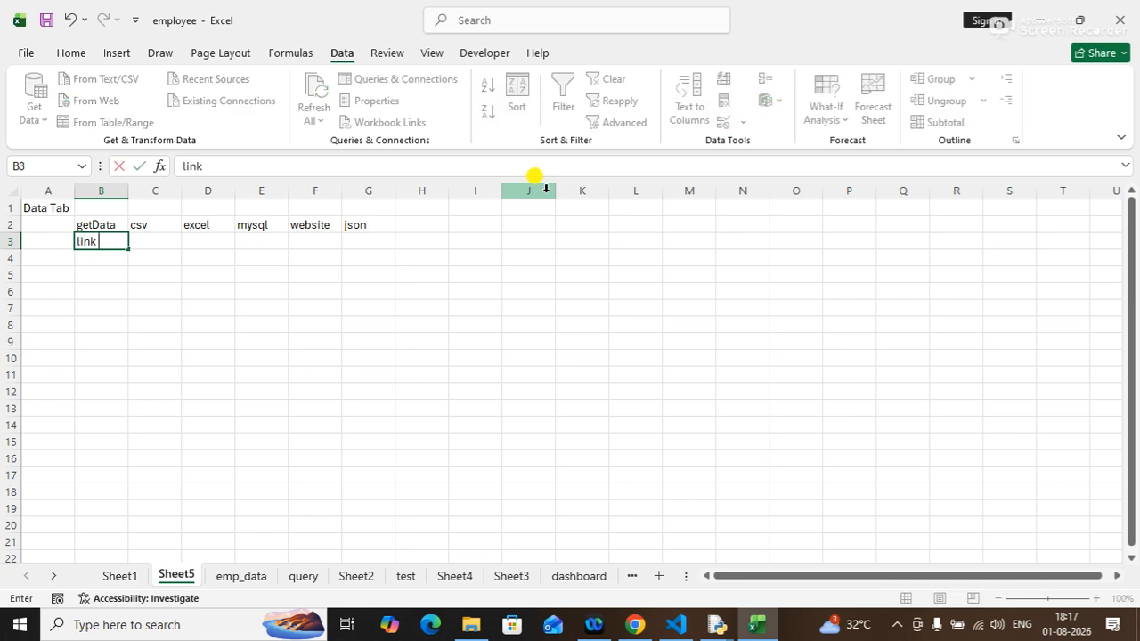
type(" data")
key("Tab")
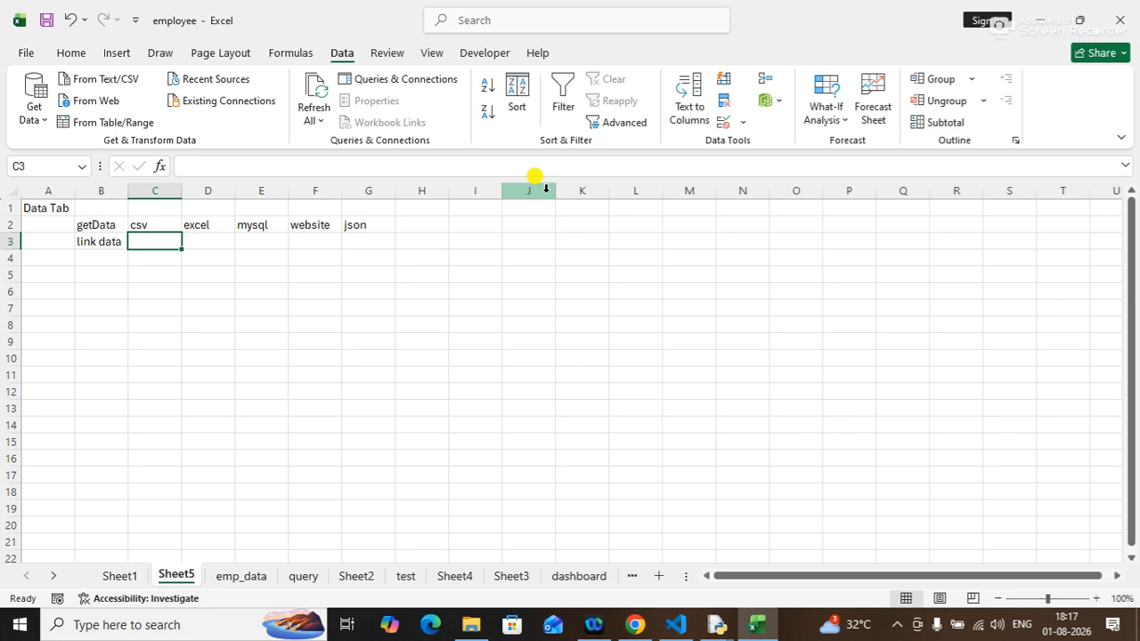
type("excel files")
key("Tab")
left_click_drag(181, 193, 184, 194)
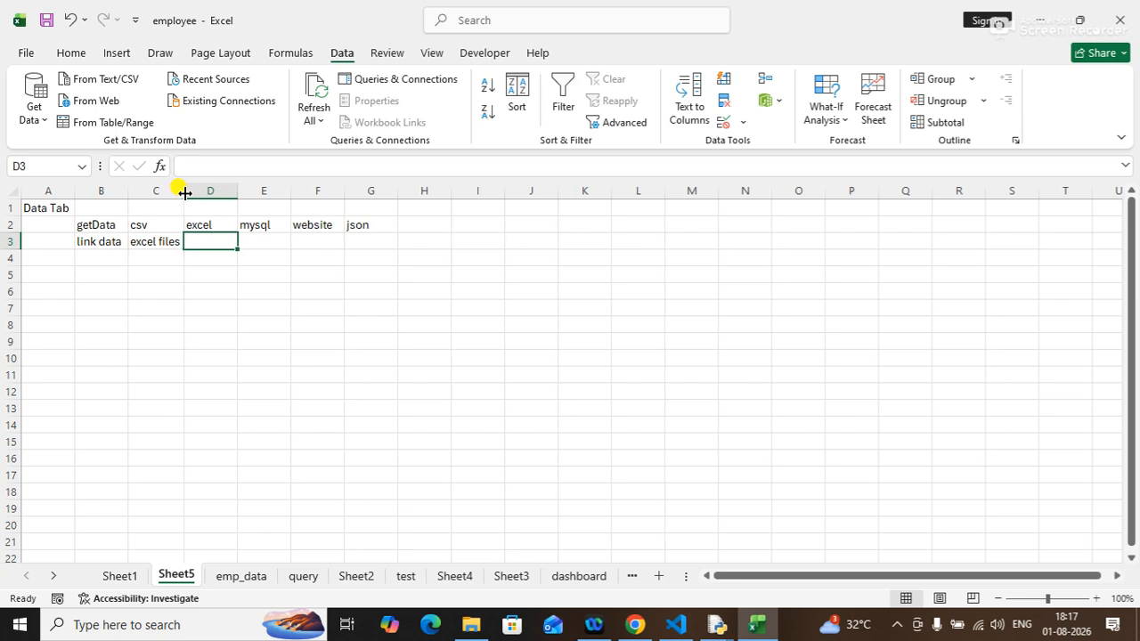
Enter "text col" in B4 and "flash fill" in B5.
key("Down")
key("Left")
key("Left")
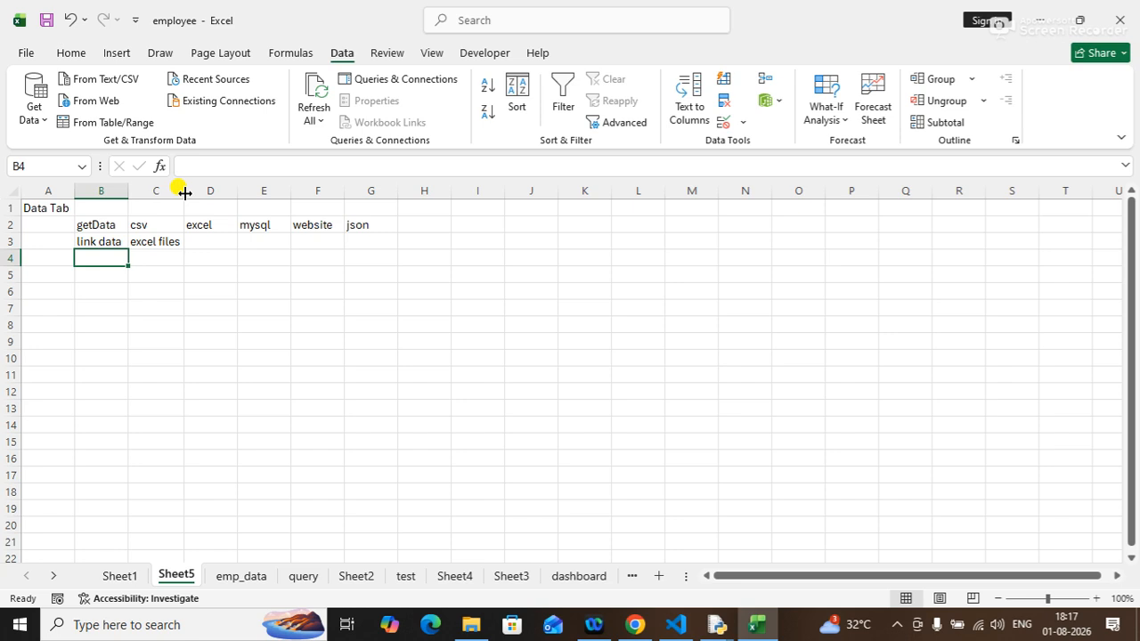
type("text col")
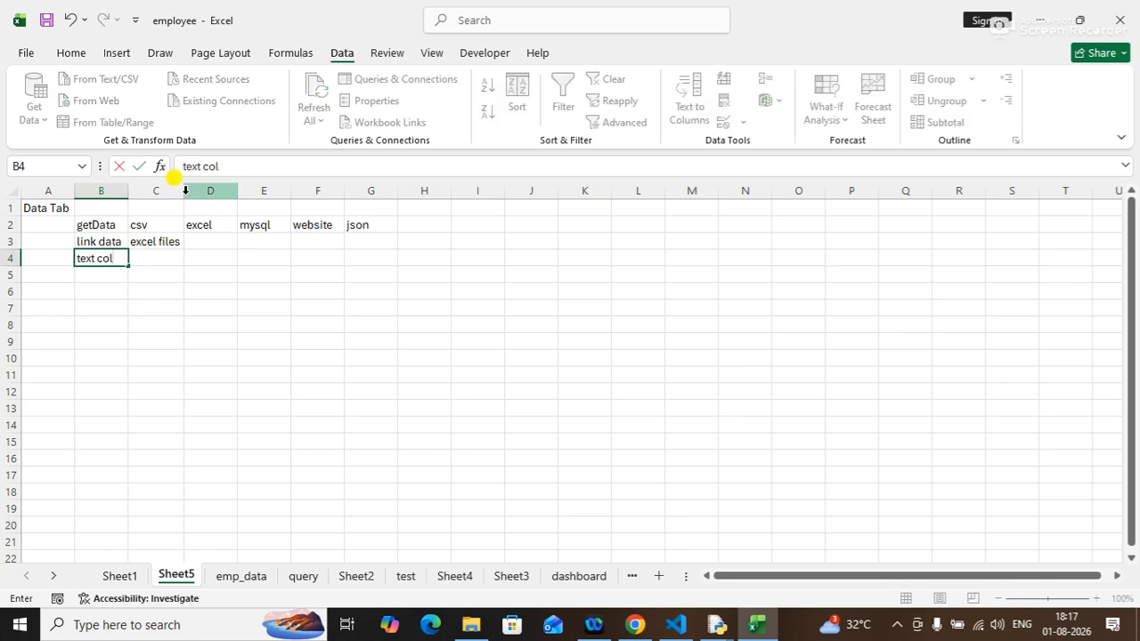
key("Tab")
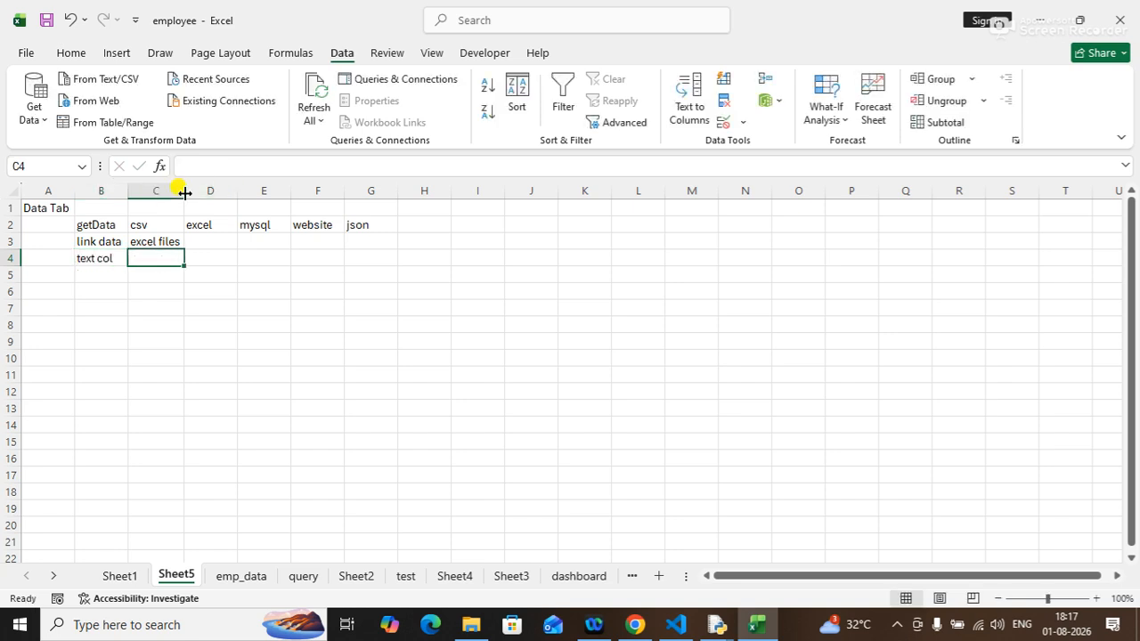
key("Return")
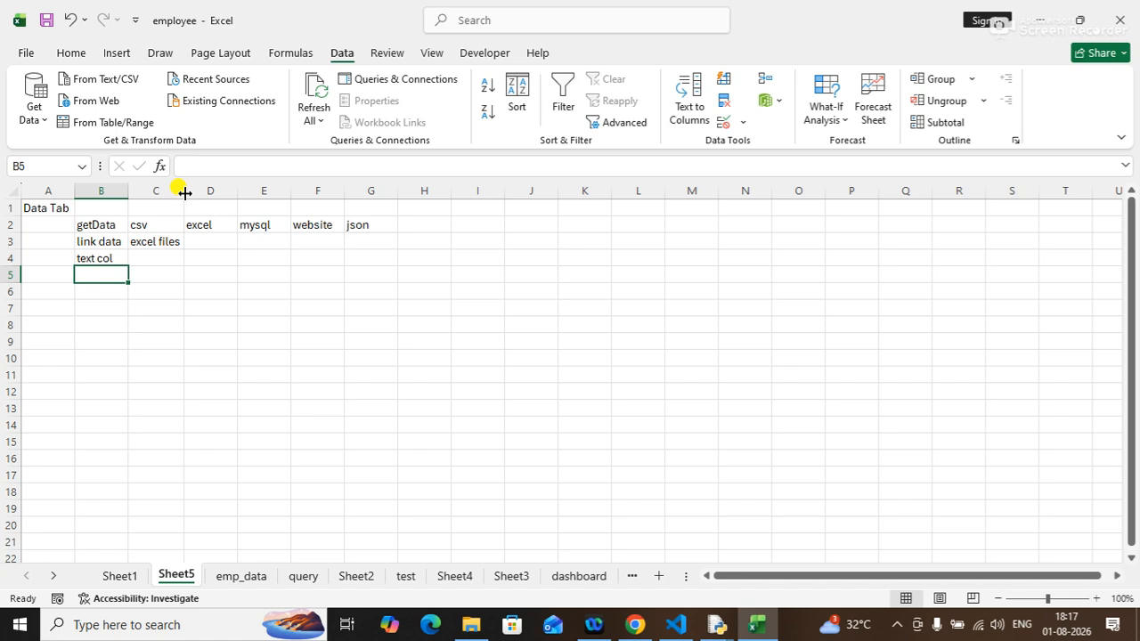
type("flash fill")
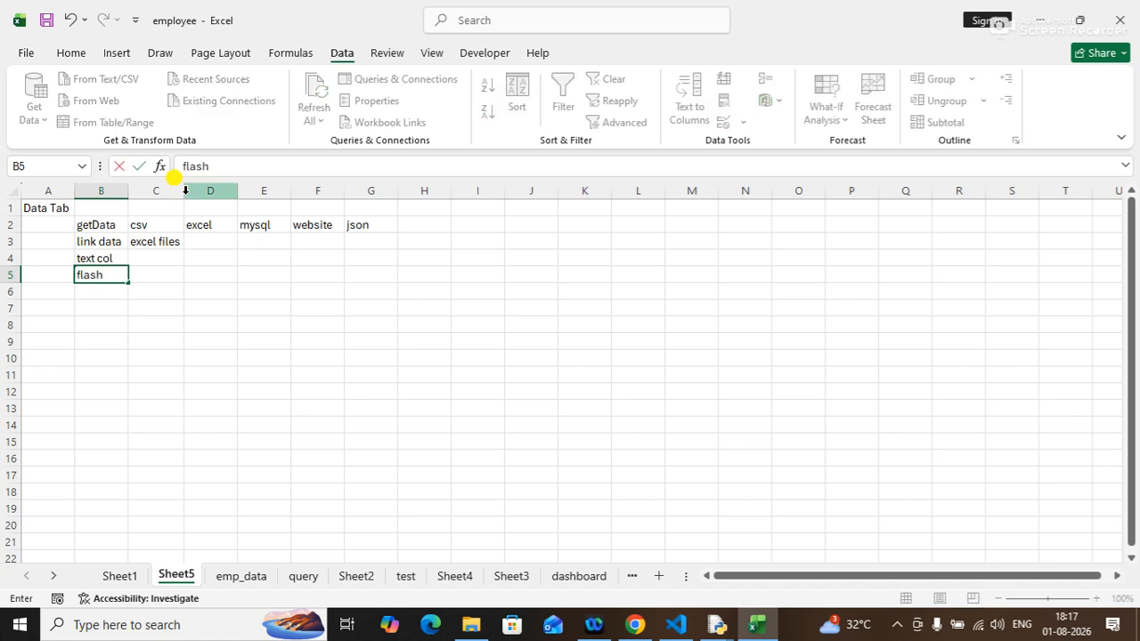
key("Return")
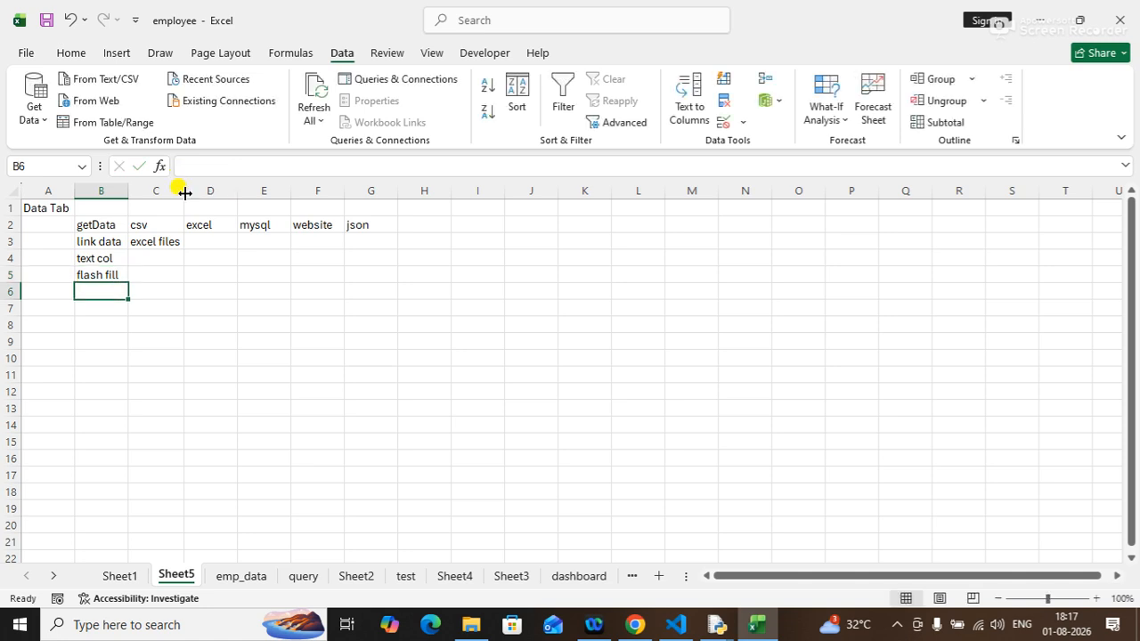
Enter "remove duplicate" in B6 and autofit column B to its contents.
type("r")
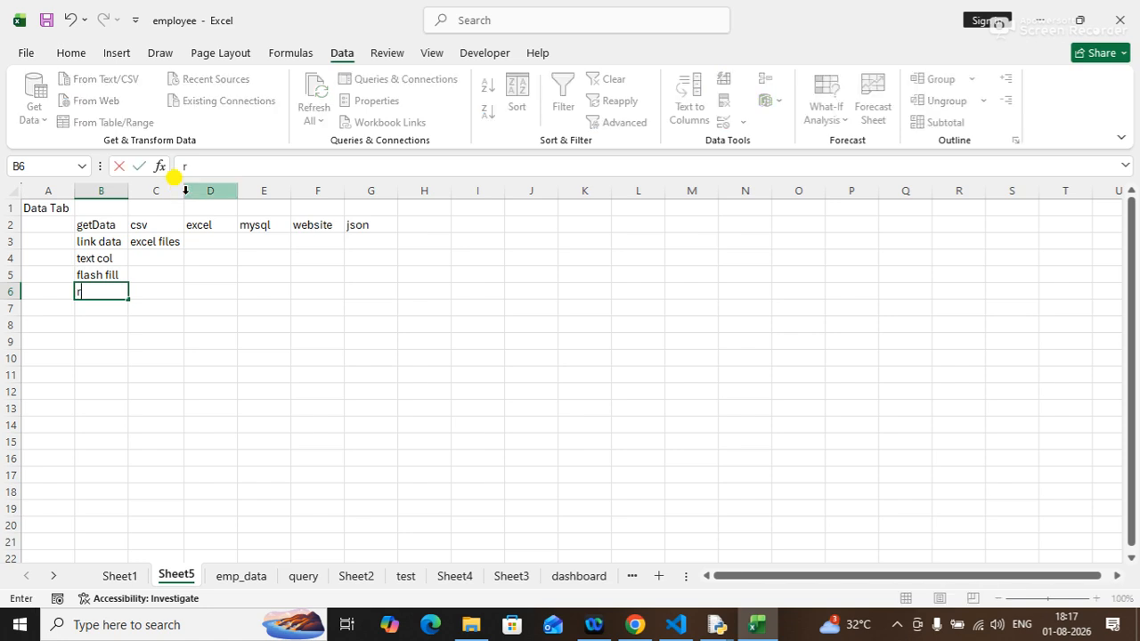
type("emove duplicate")
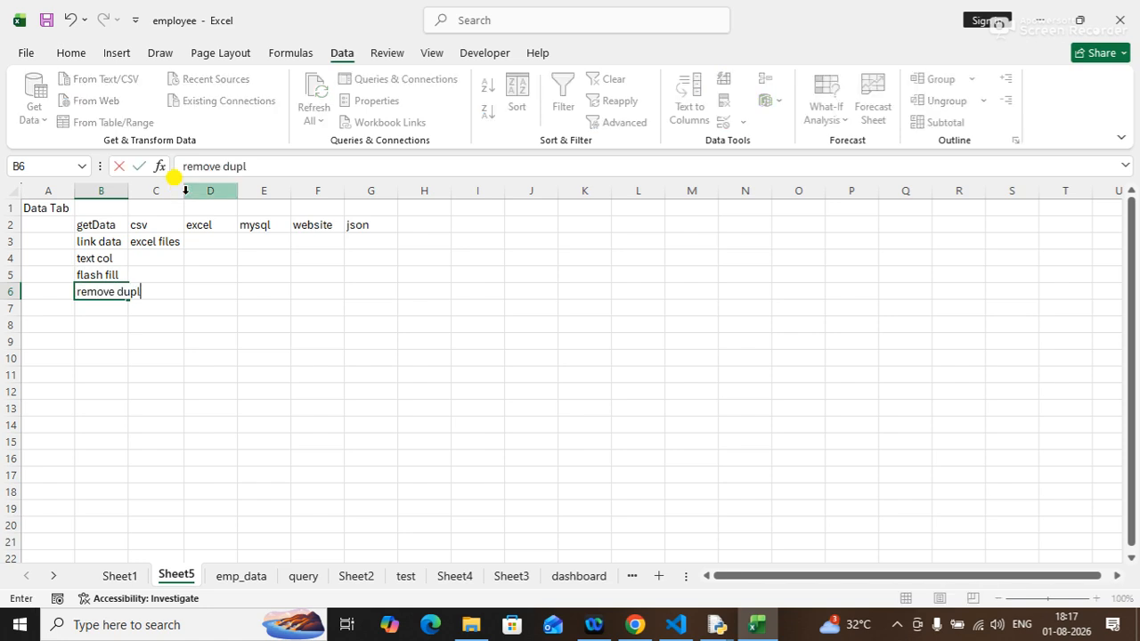
key("Return")
double_click(184, 194)
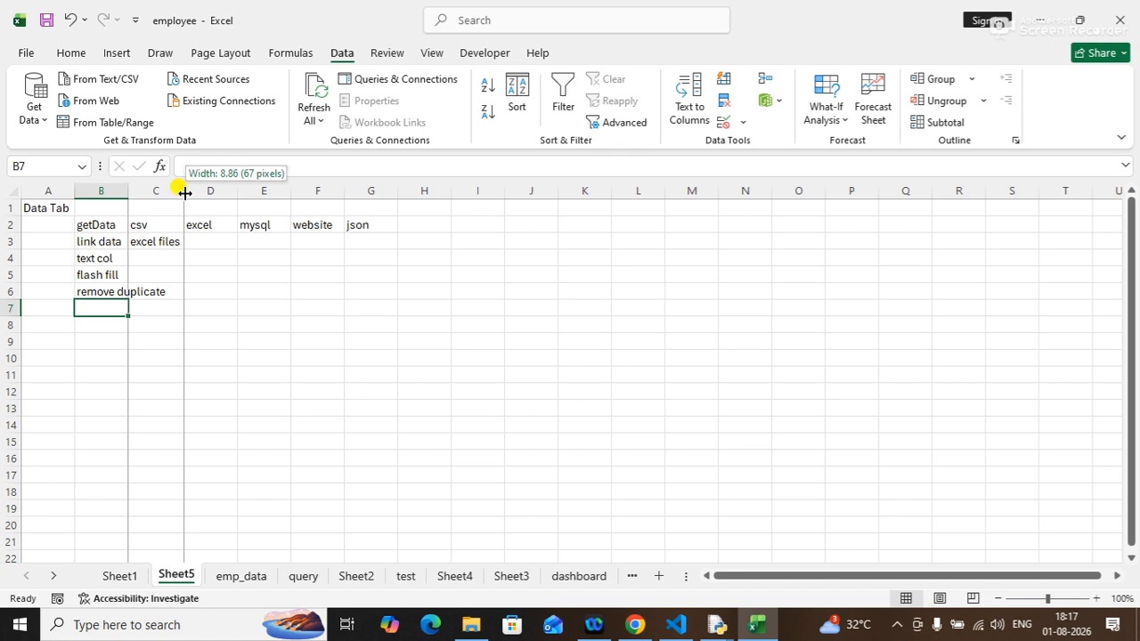
double_click(130, 193)
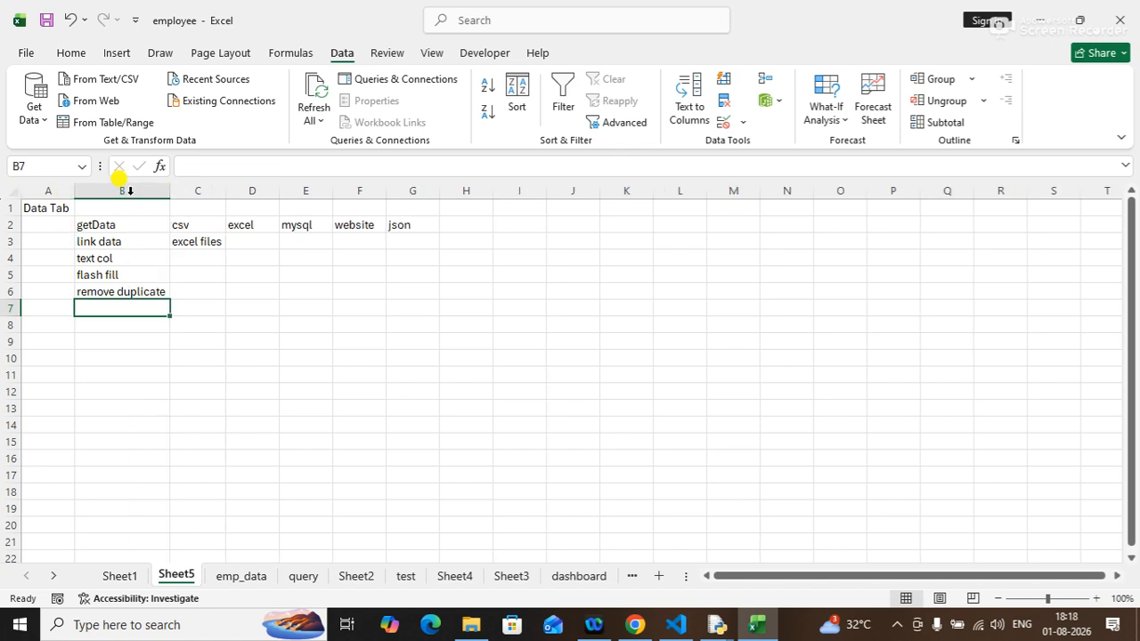
Enter "data validation" in B7 and select the whole of column B.
type("data va")
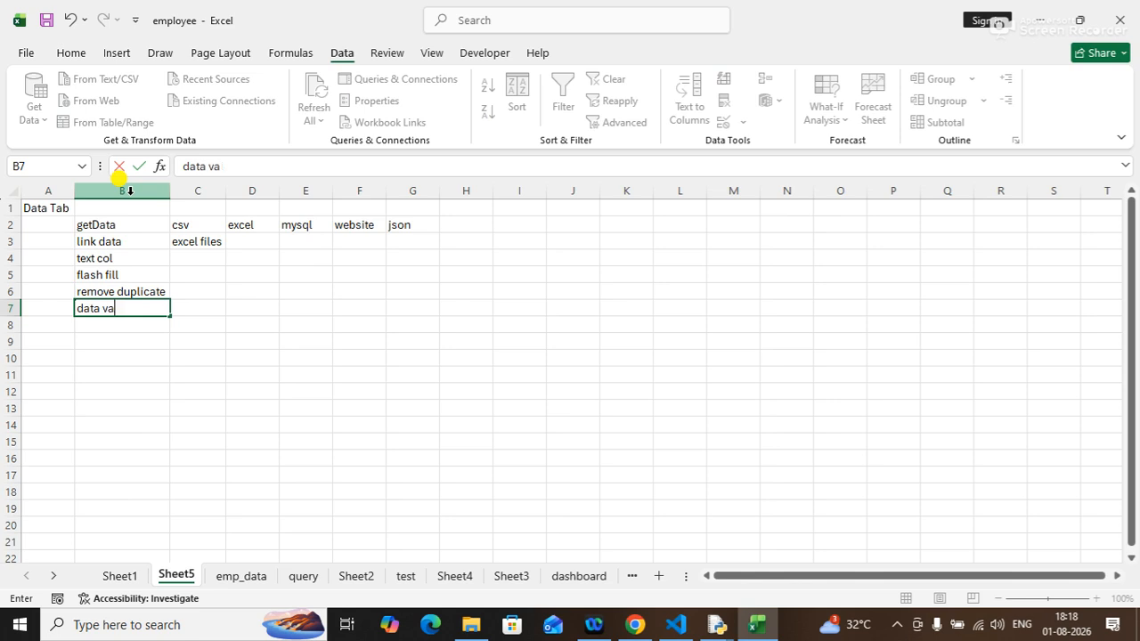
type("lidation")
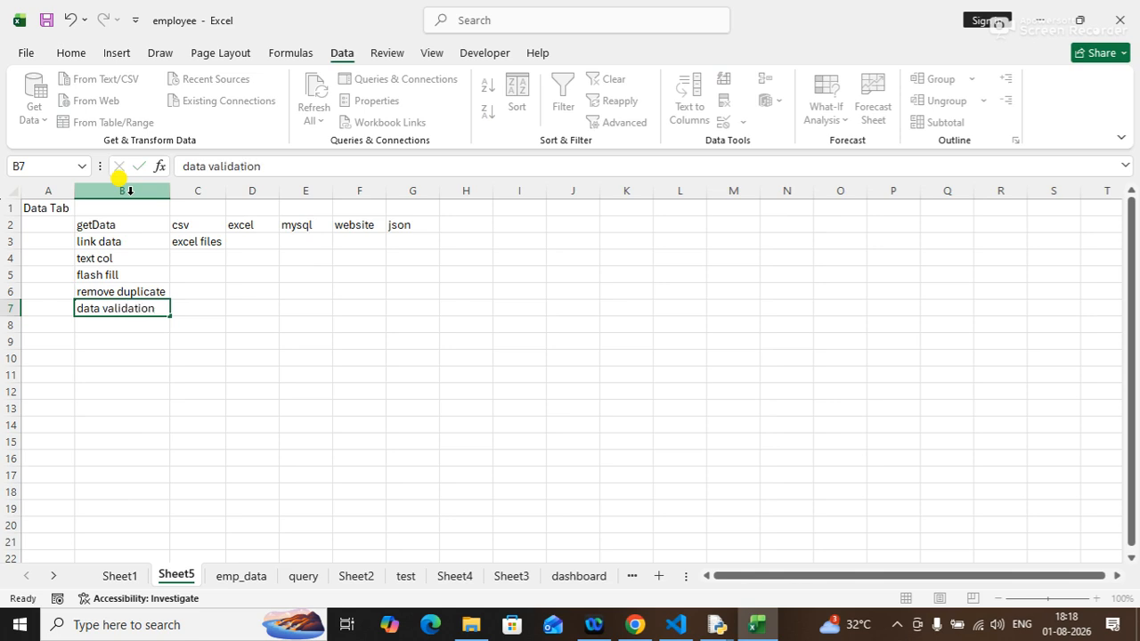
key("Return")
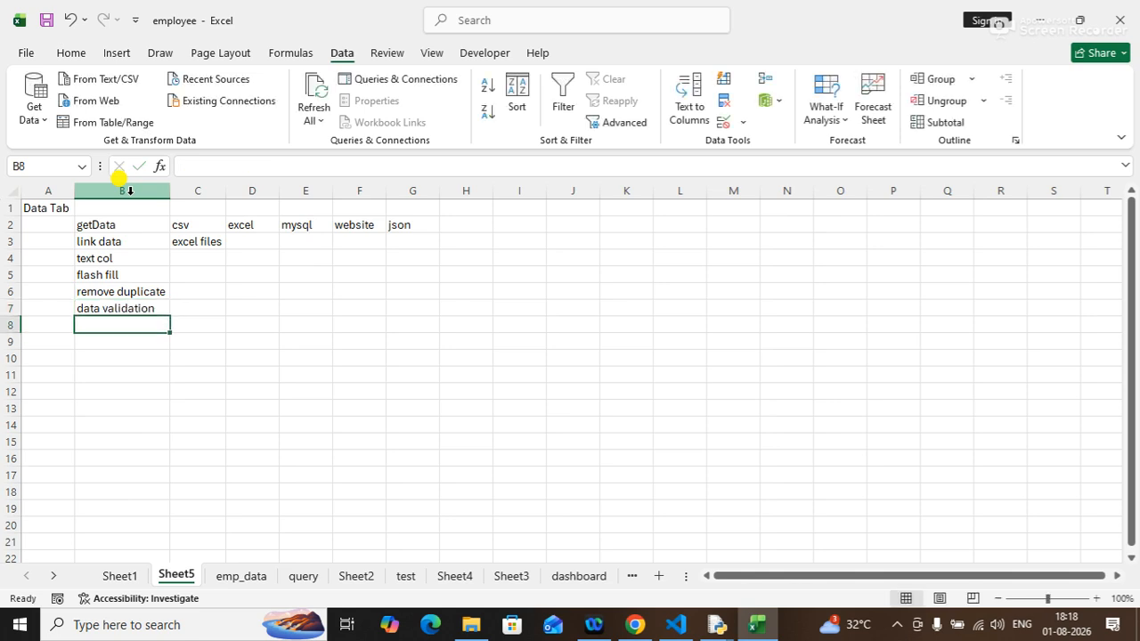
left_click(123, 190)
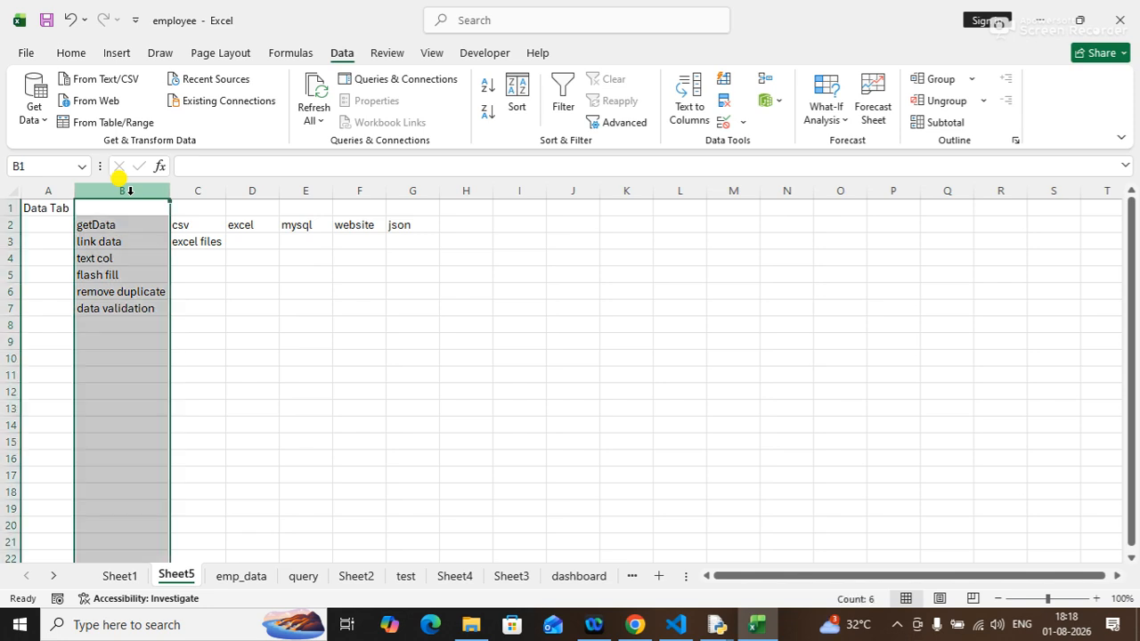
Enter "data consolidation" in B8.
left_click(100, 326)
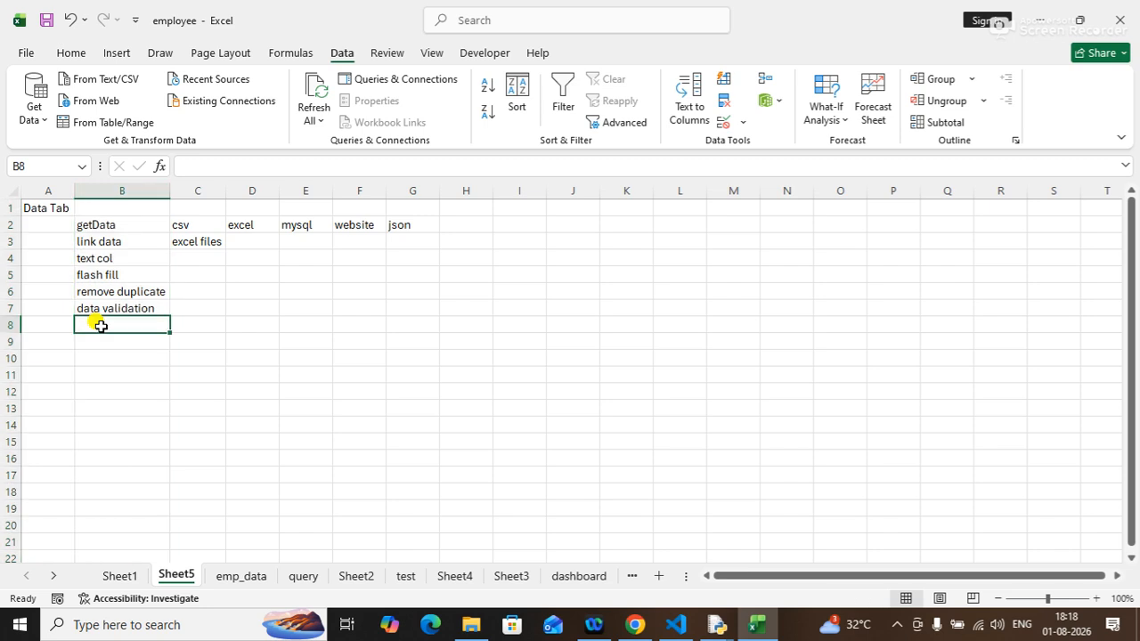
type("data c")
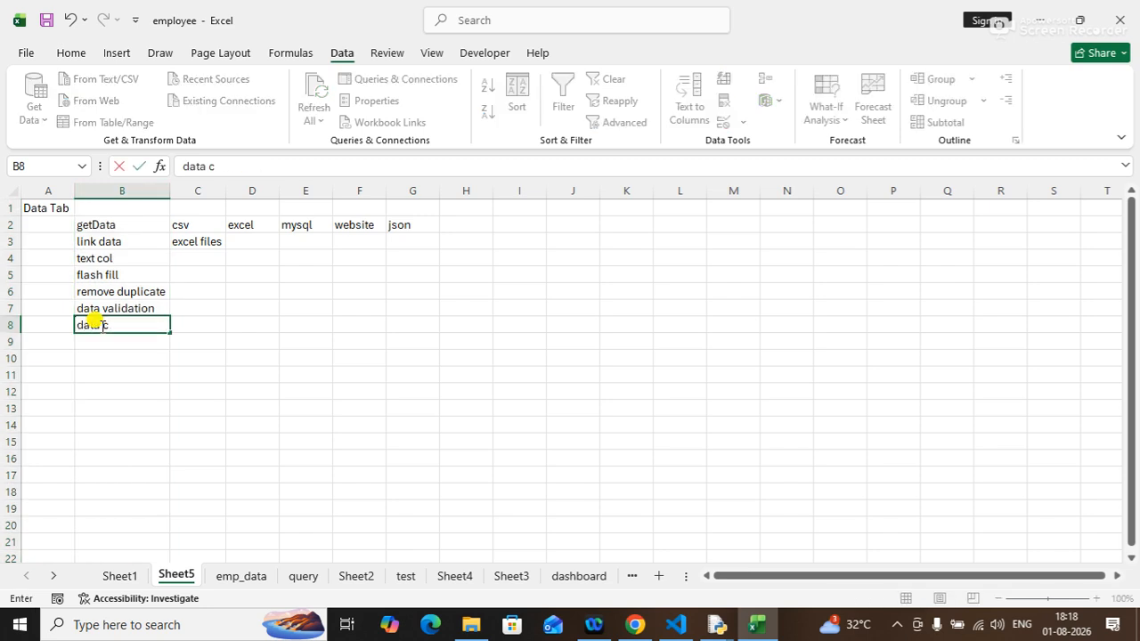
type("onsolidation")
key("Return")
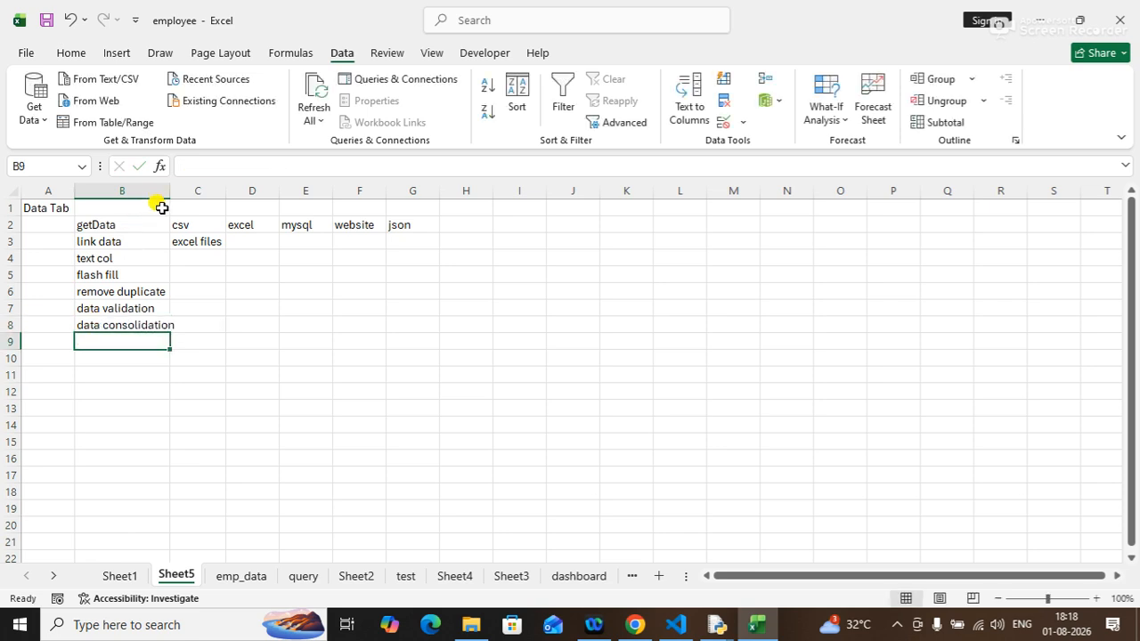
Autofit column B to its contents and enter "data modeling" in B9.
double_click(170, 190)
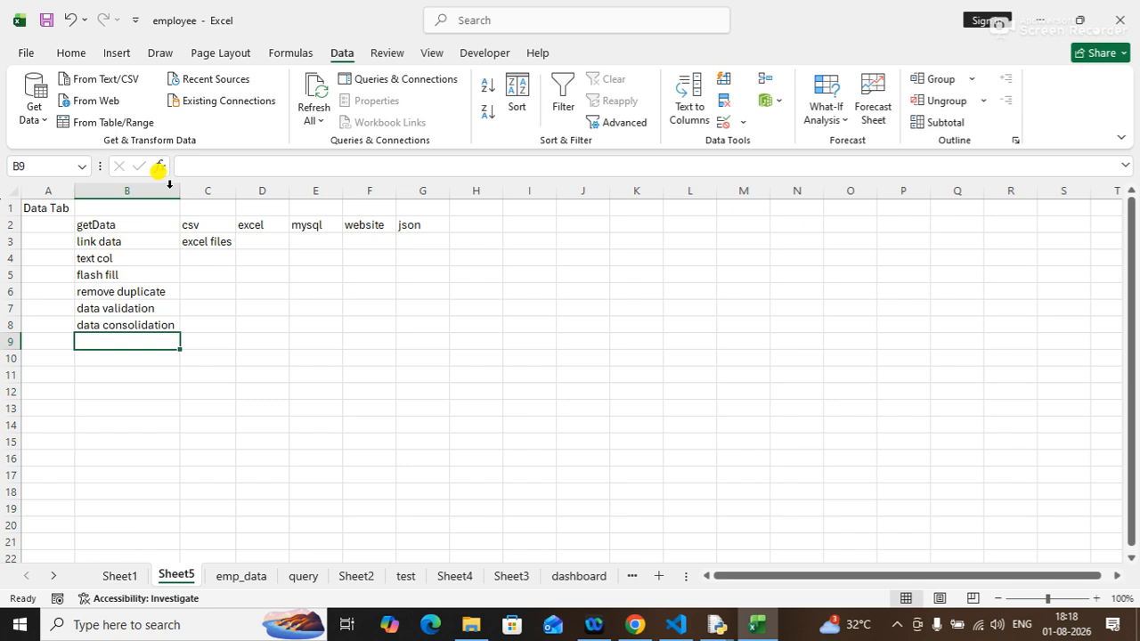
type("data modeling")
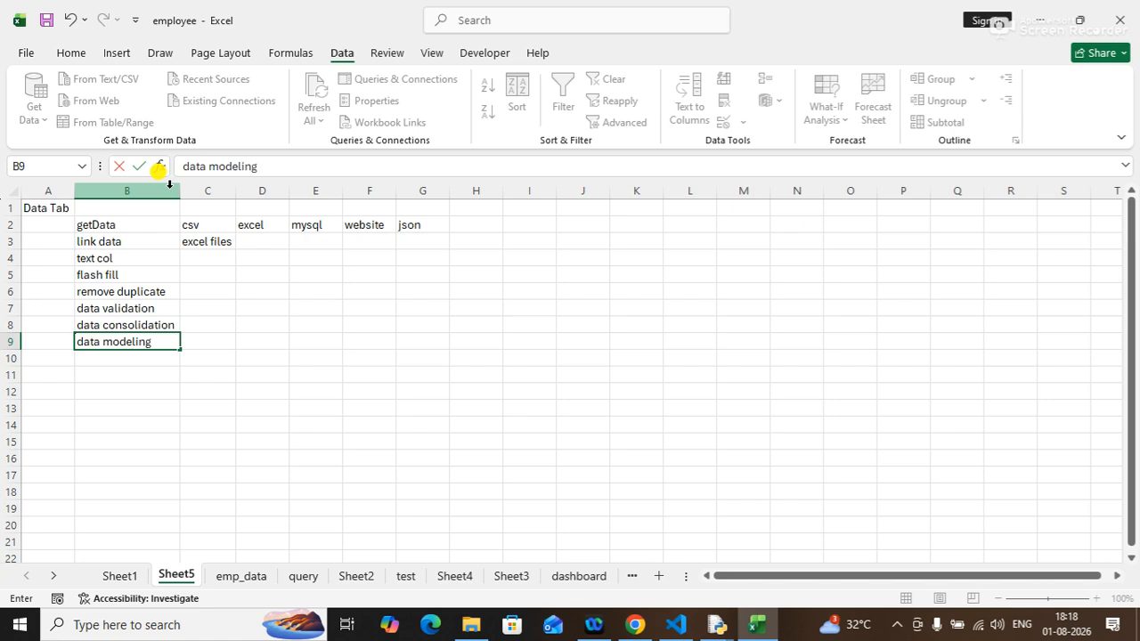
key("Return")
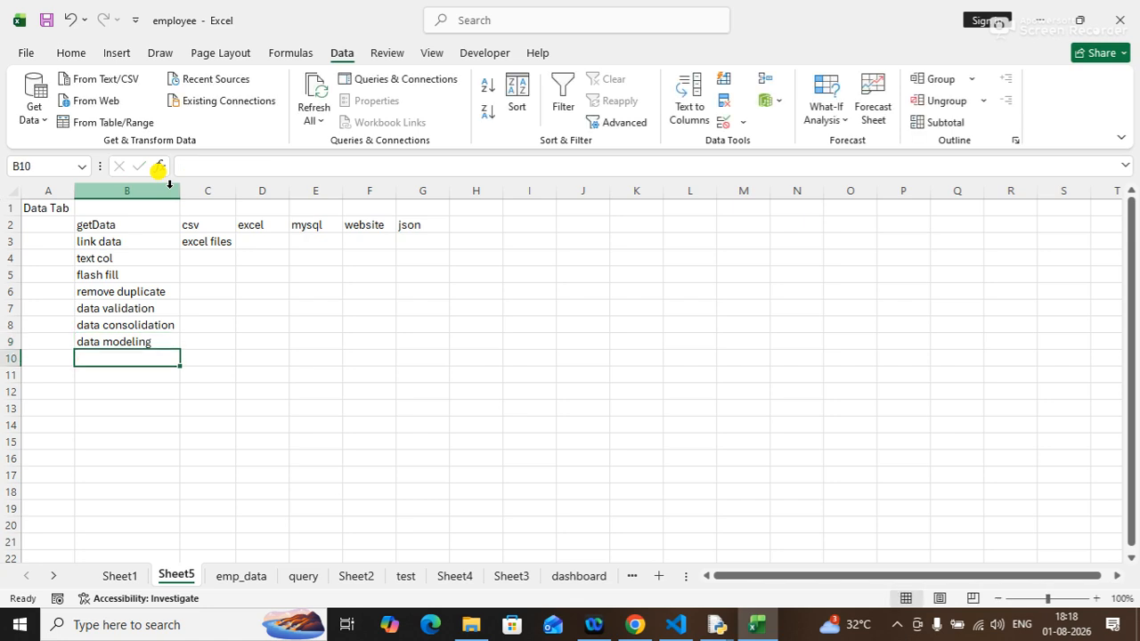
type("goal")
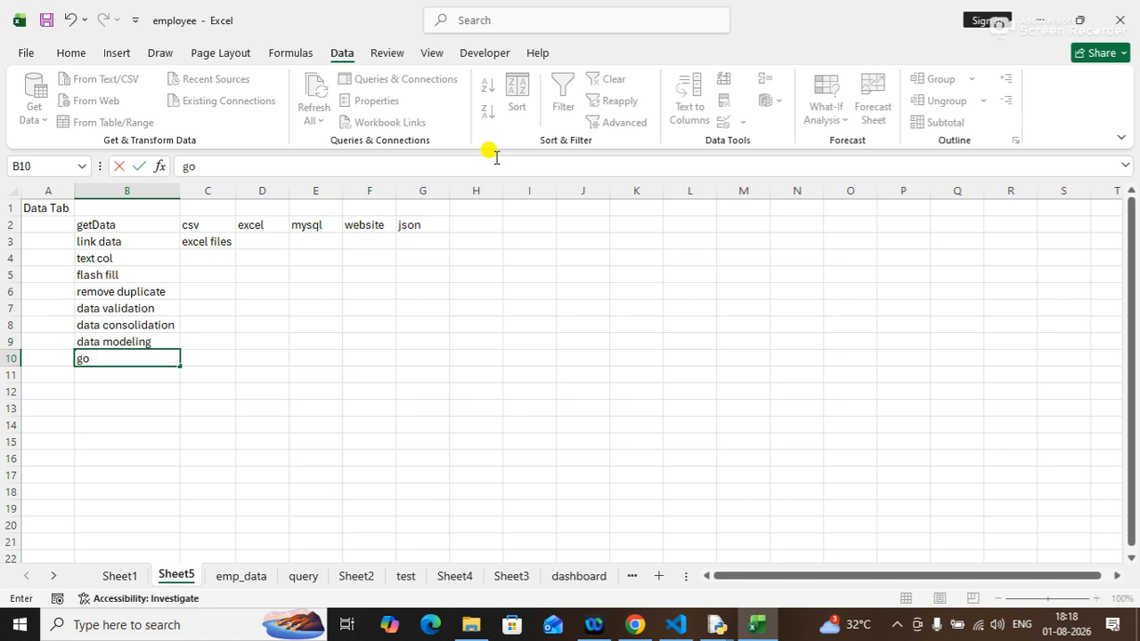
key("BackSpace")
type("l see")
key("BackSpace")
key("BackSpace")
key("BackSpace")
key("BackSpace")
key("BackSpace")
key("BackSpace")
key("BackSpace")
key("BackSpace")
key("Return")
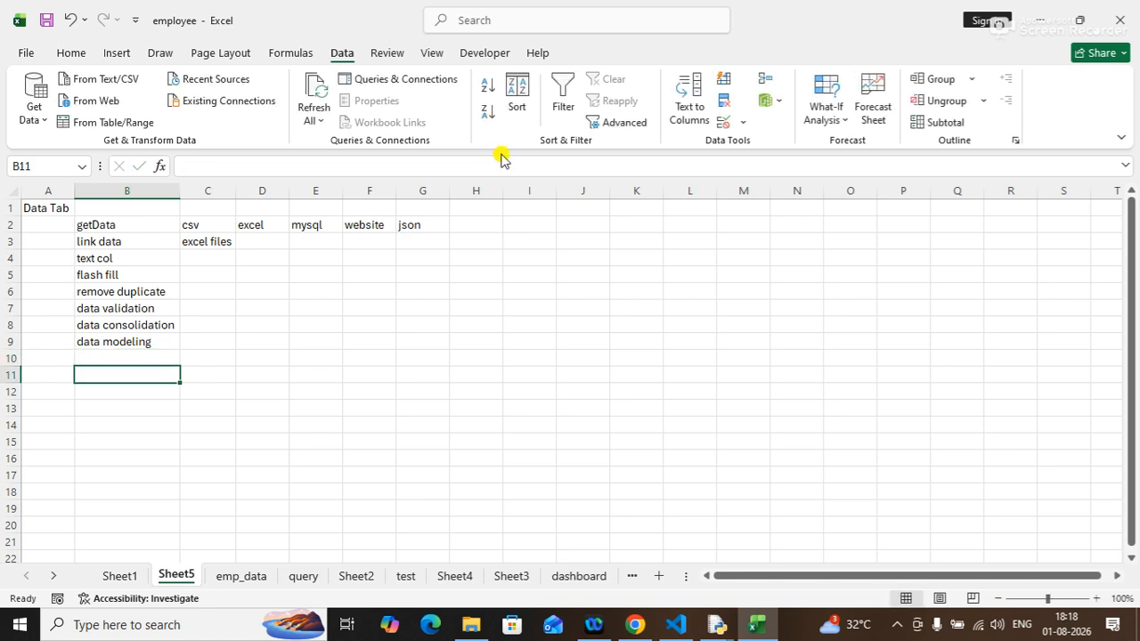
Check the What-If Analysis options and enter "goal seek" in B10.
left_click(829, 109)
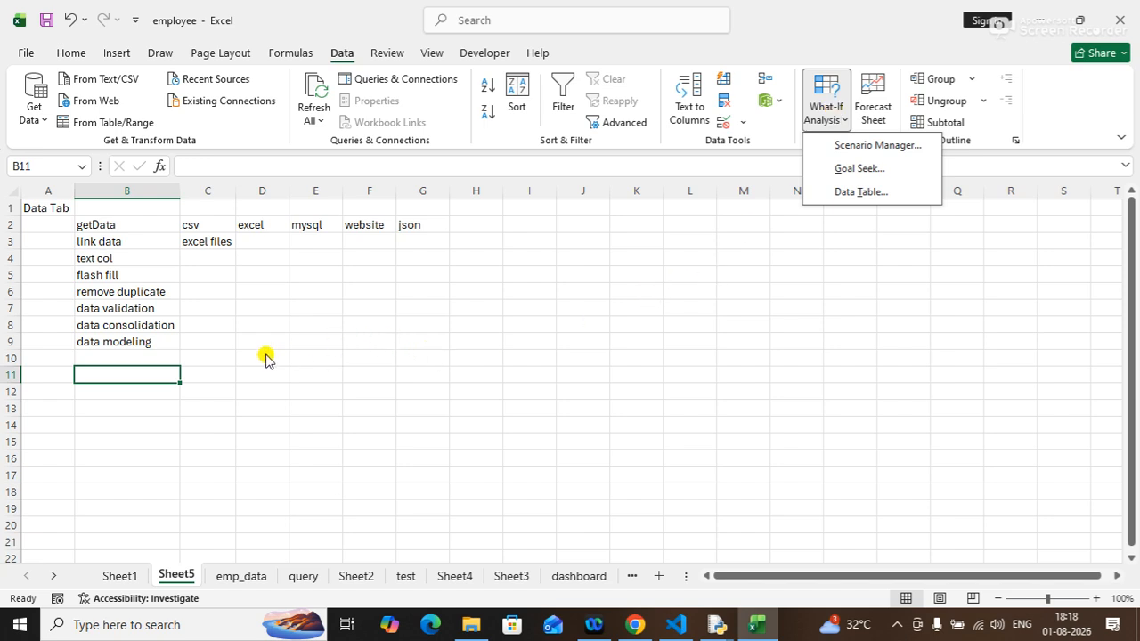
left_click(128, 352)
left_click(123, 357)
type("goal seek")
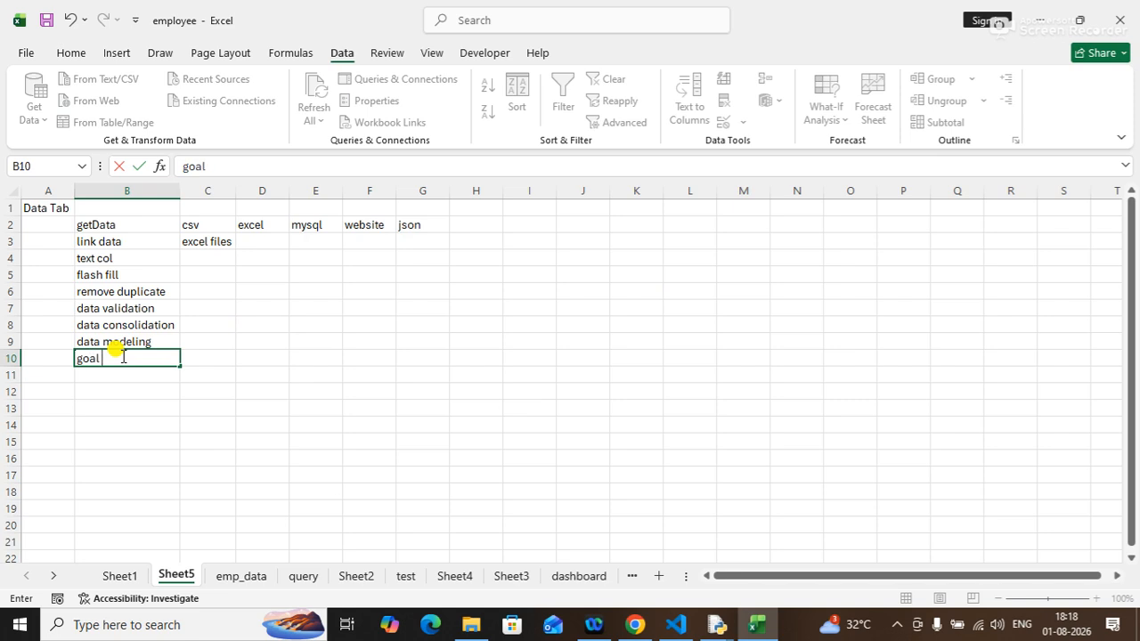
key("Return")
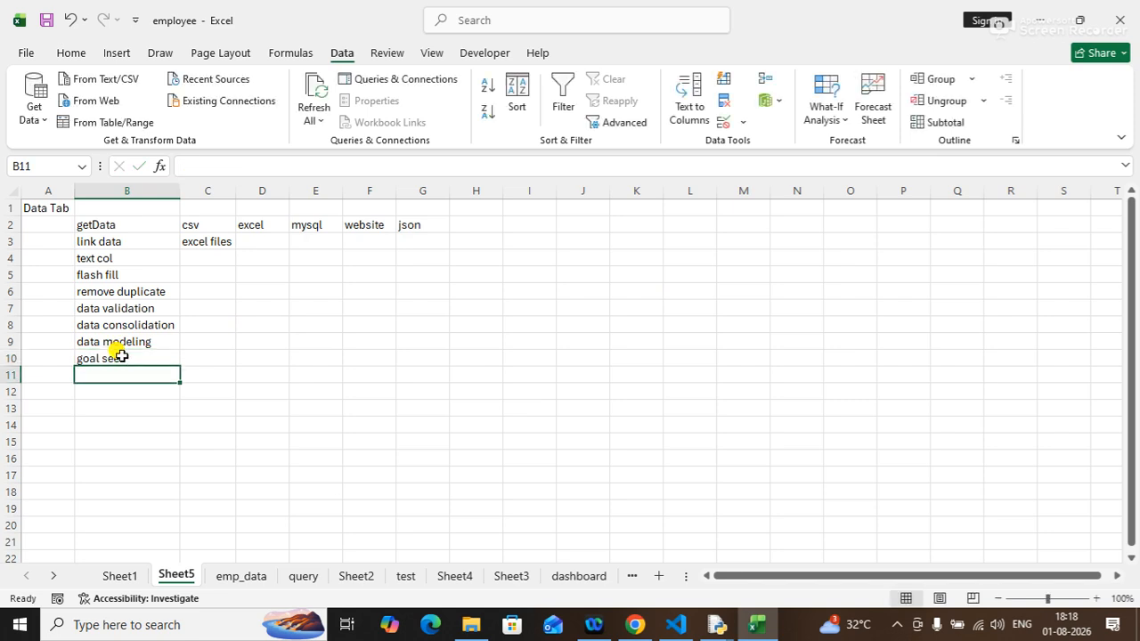
Enter "scenario manager" in B11.
type("s")
type("c")
key("BackSpace")
type("cenario mana")
type("gem")
key("BackSpace")
type("r")
key("Return")
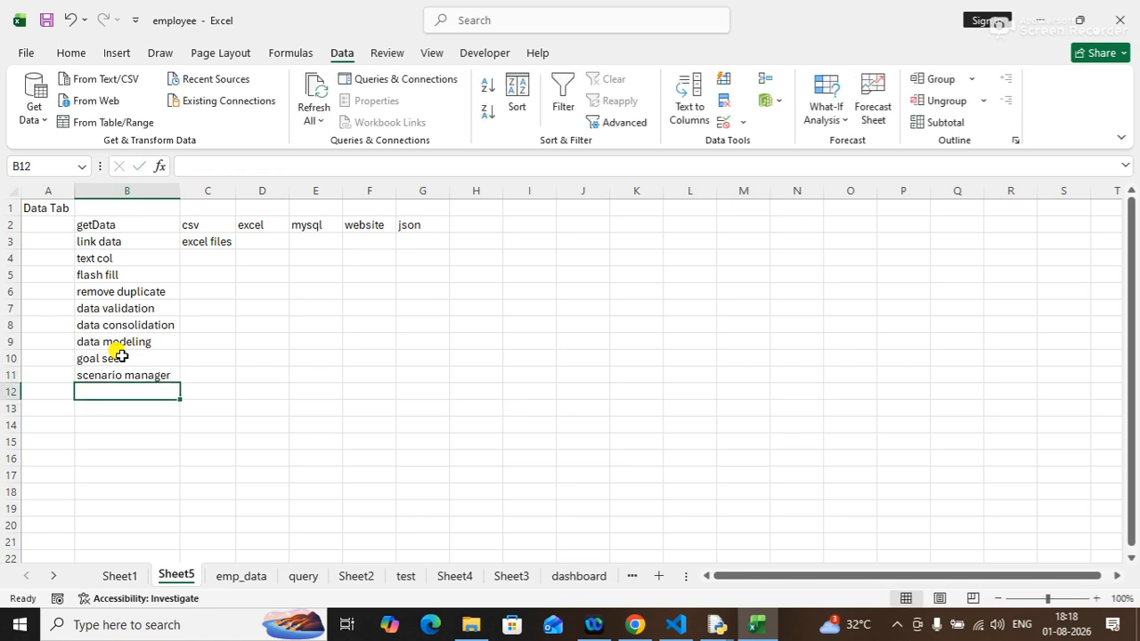
Enter "data table" in B12.
type("td")
key("BackSpace")
key("BackSpace")
type("d")
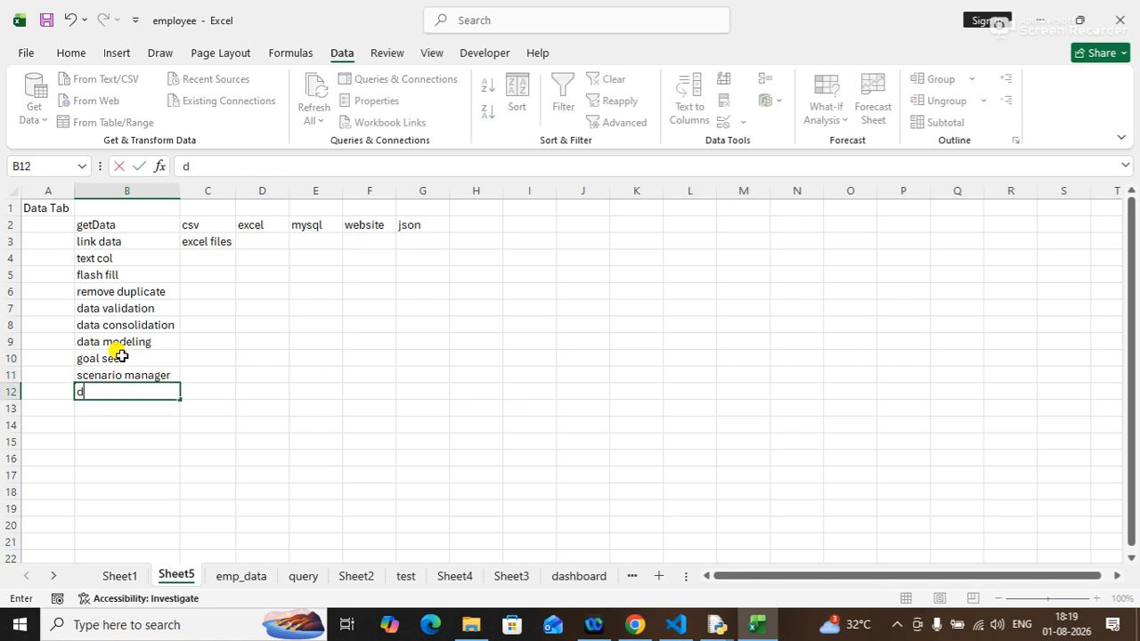
type("ata table")
key("Return")
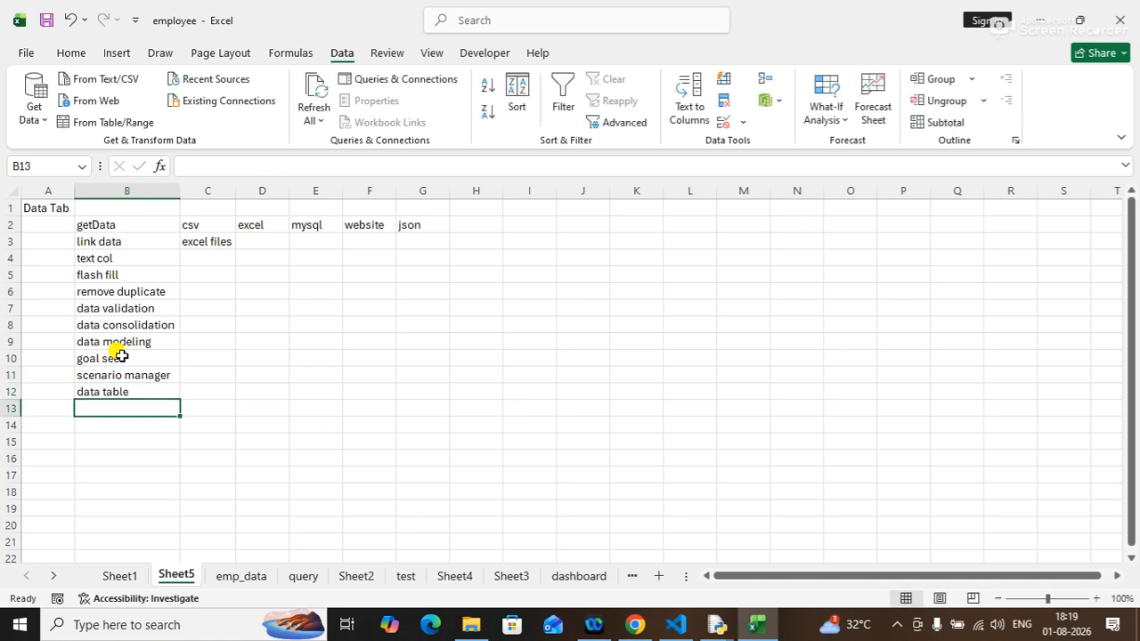
Enter "forecast" in B13 and "subtotal" in B14.
type("forest")
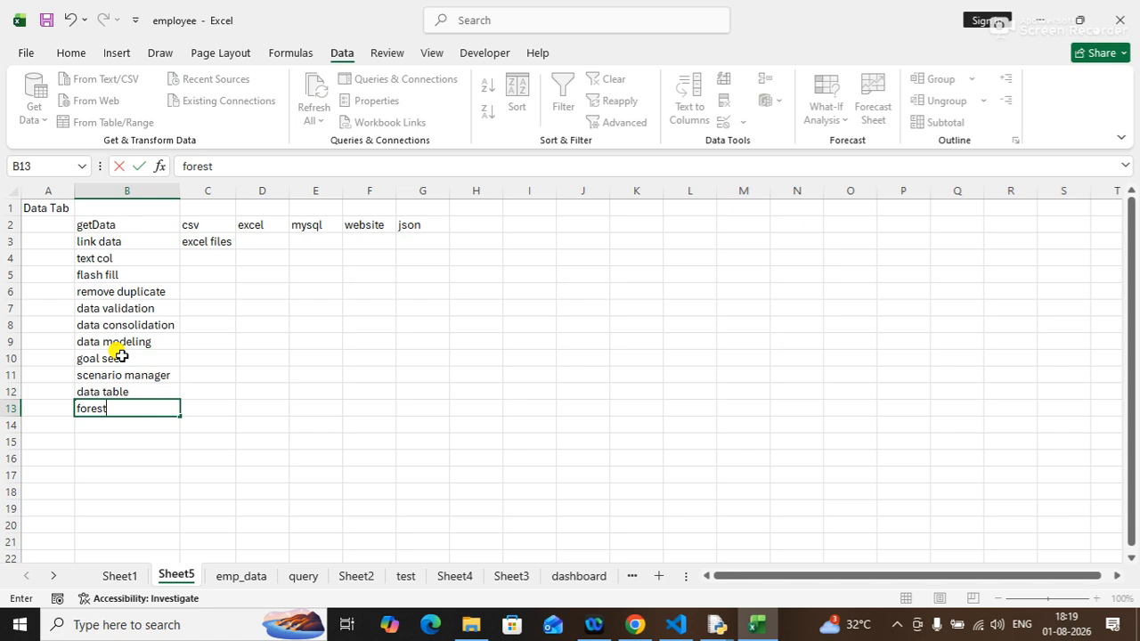
key("BackSpace")
key("BackSpace")
type("cast")
key("Return")
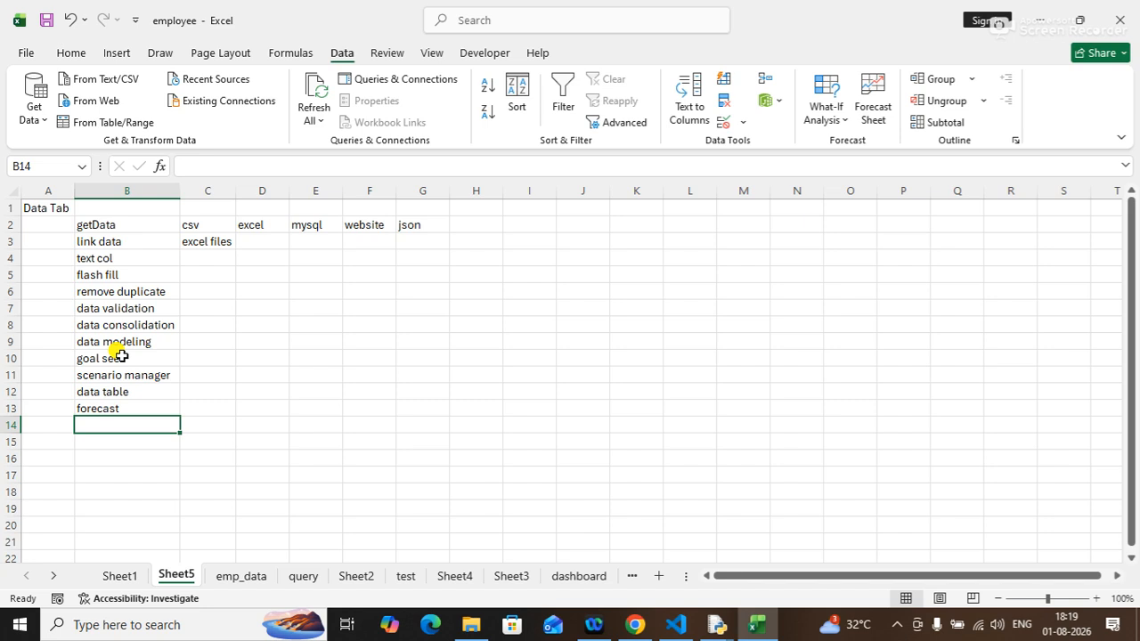
type("sub")
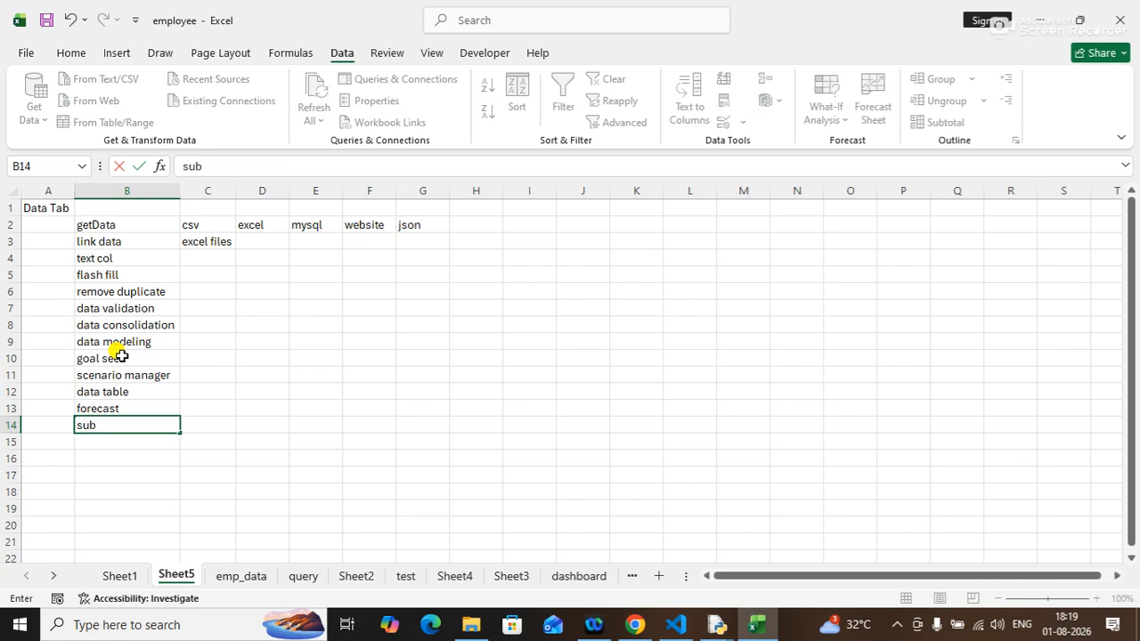
type("total")
key("Return")
Widen column C slightly.
left_click(324, 375)
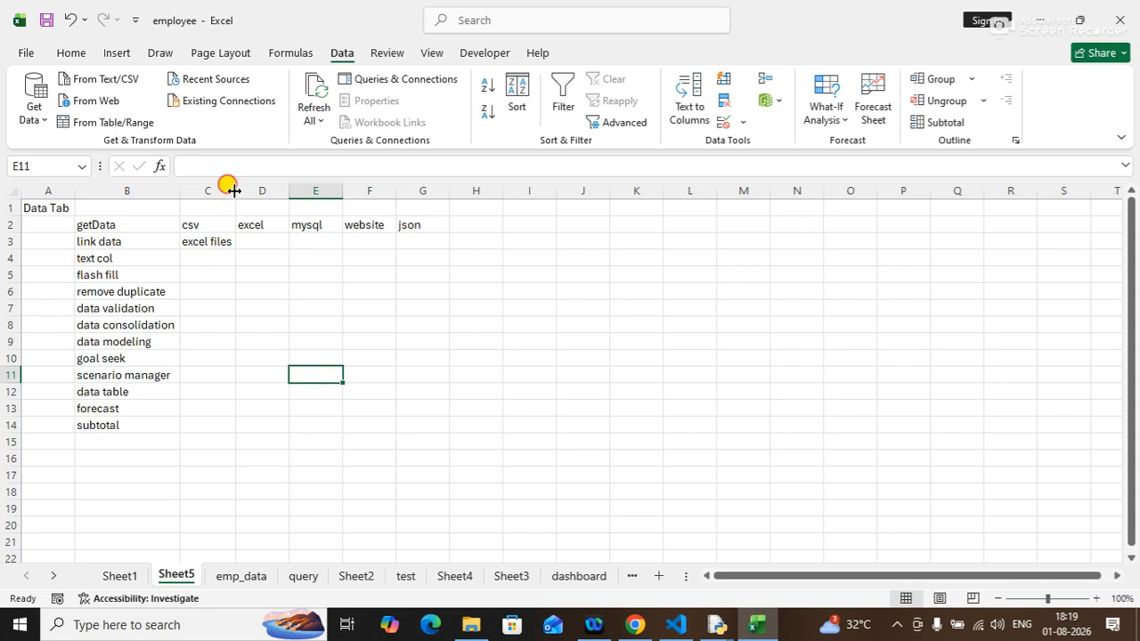
left_click_drag(234, 190, 237, 190)
left_click(262, 224)
left_click(269, 257)
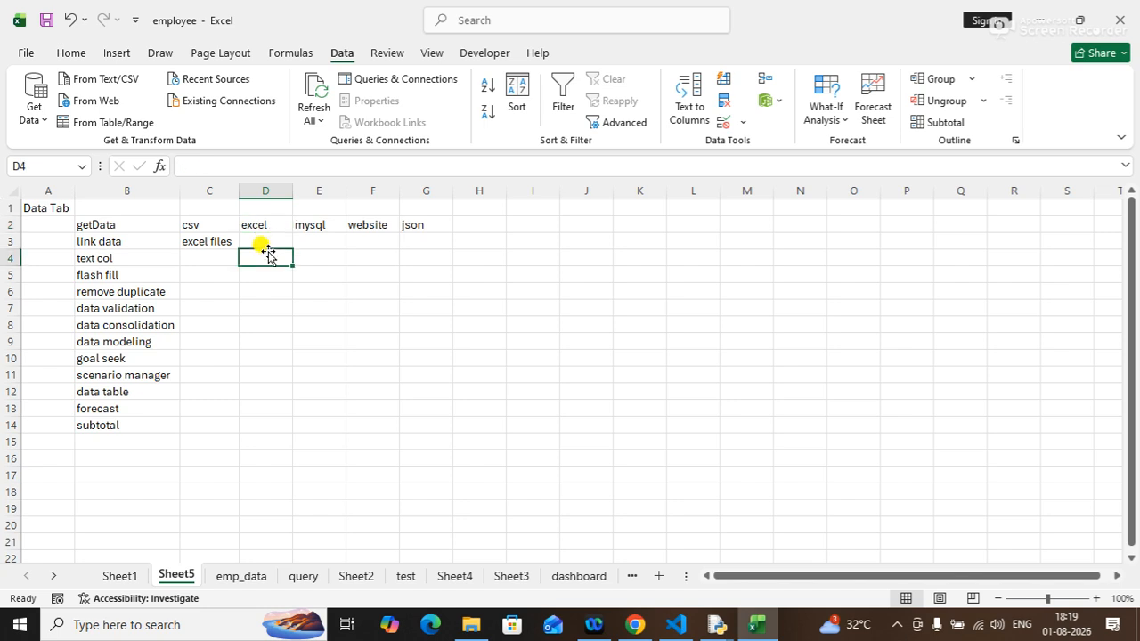
Apply all borders to the feature list in B2:B14.
left_click_drag(104, 225, 130, 427)
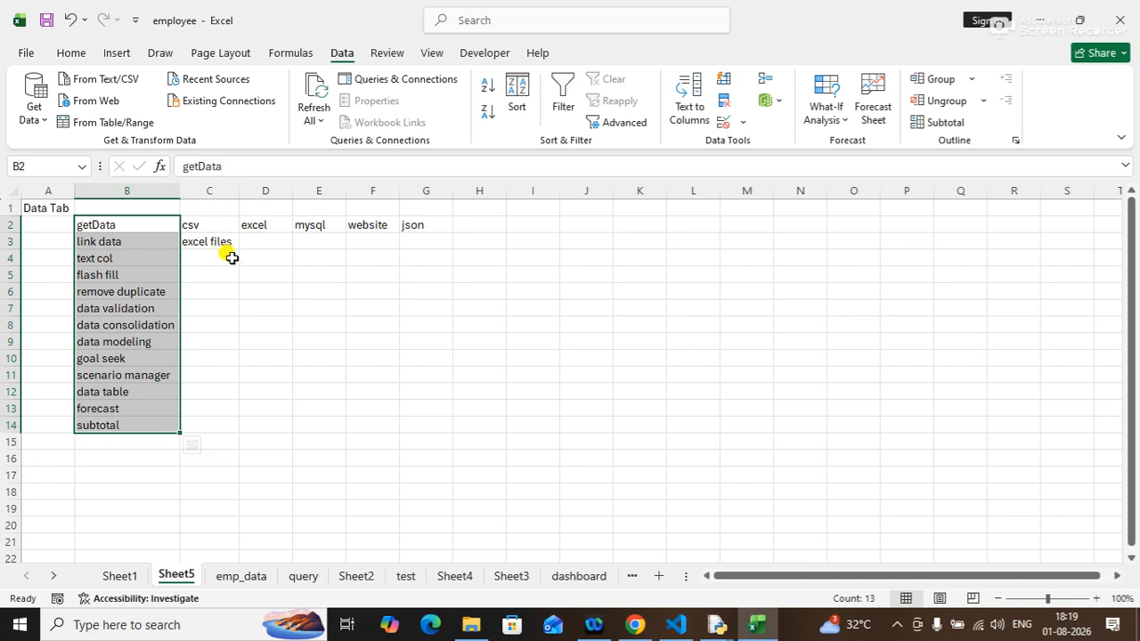
left_click(71, 53)
left_click(212, 112)
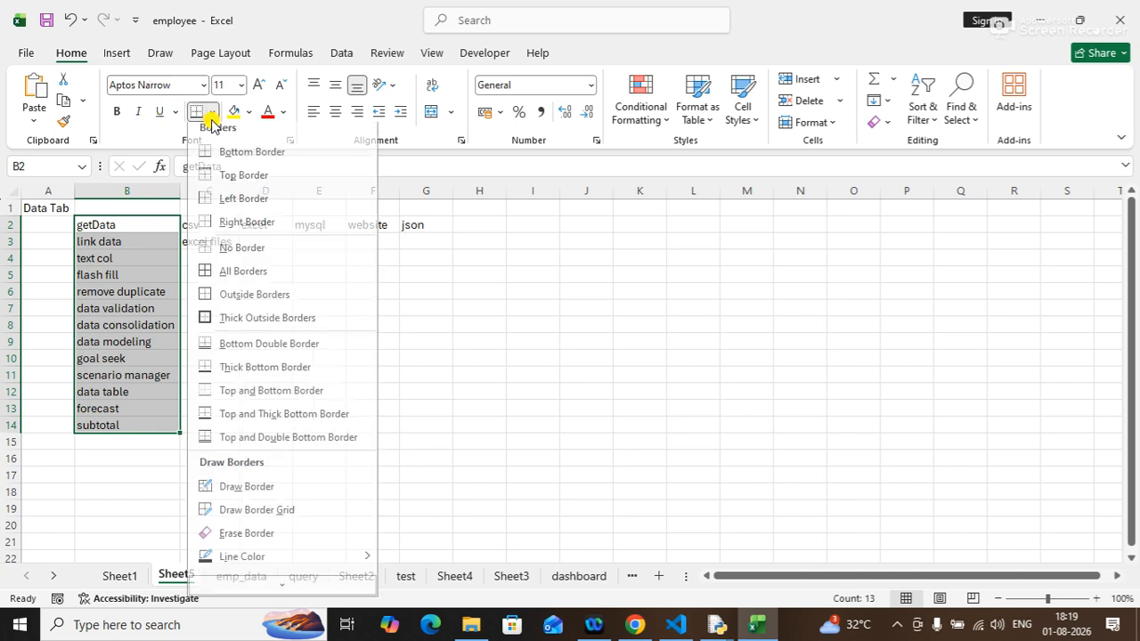
left_click(220, 279)
left_click(378, 341)
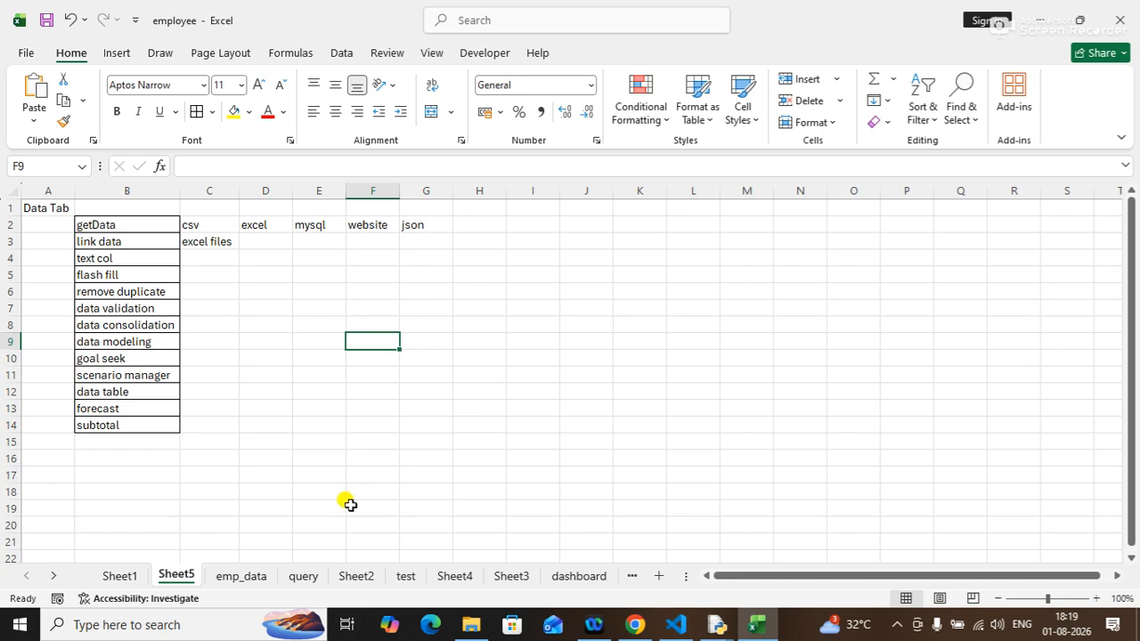
Add a new sheet and return to Sheet5.
left_click(657, 577)
left_click(169, 578)
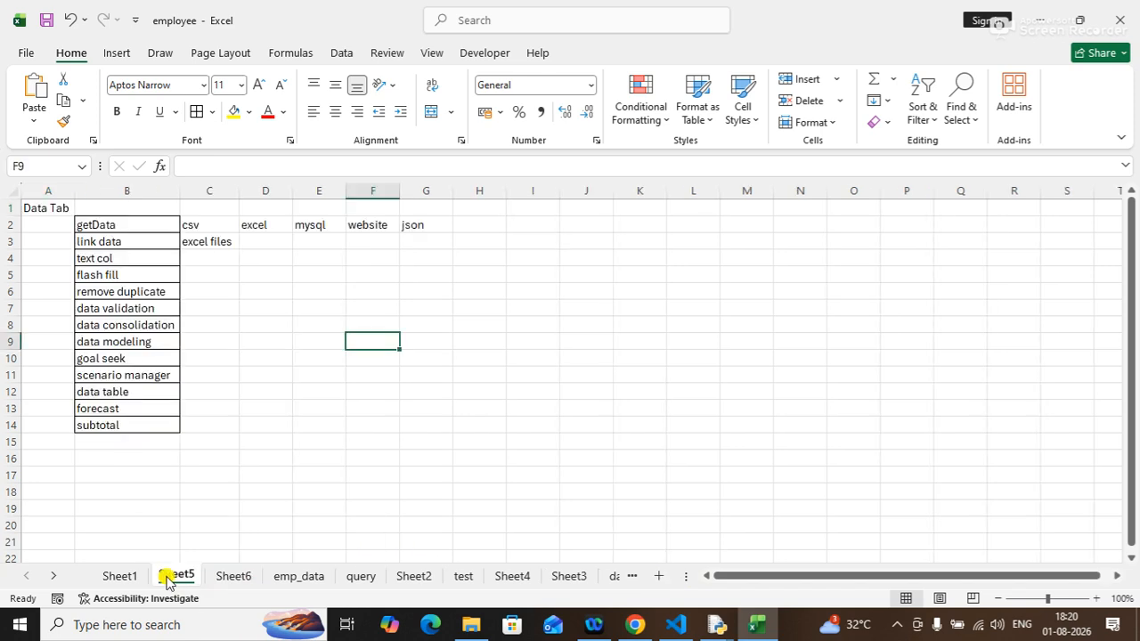
left_click(223, 577)
left_click(183, 576)
left_click(478, 243)
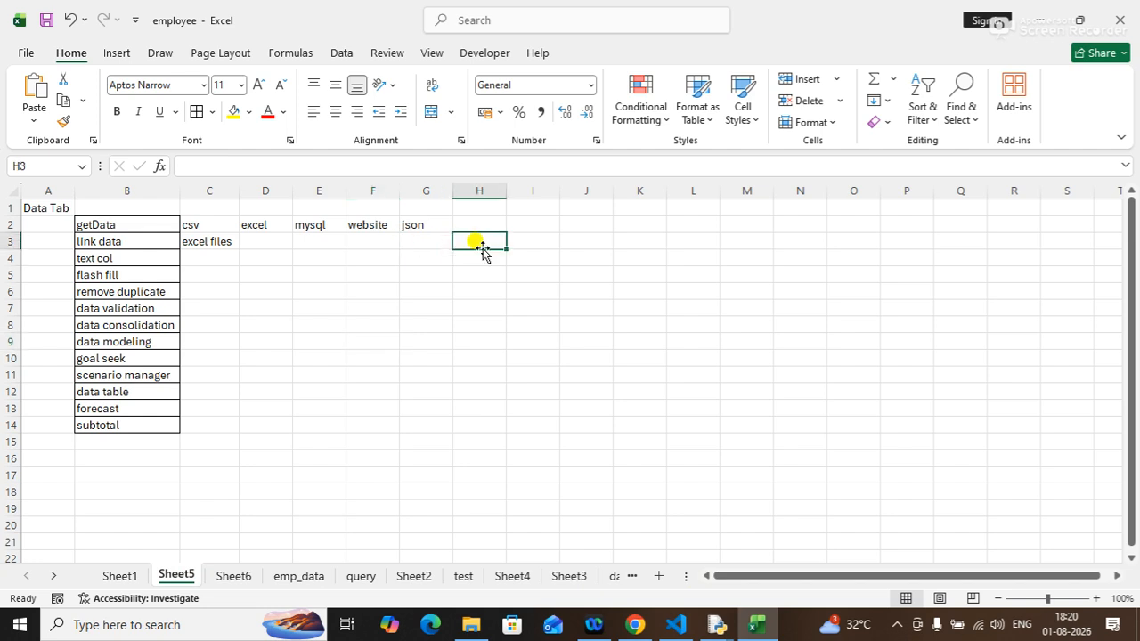
Launch Notepad from the Run dialog.
key("super+r")
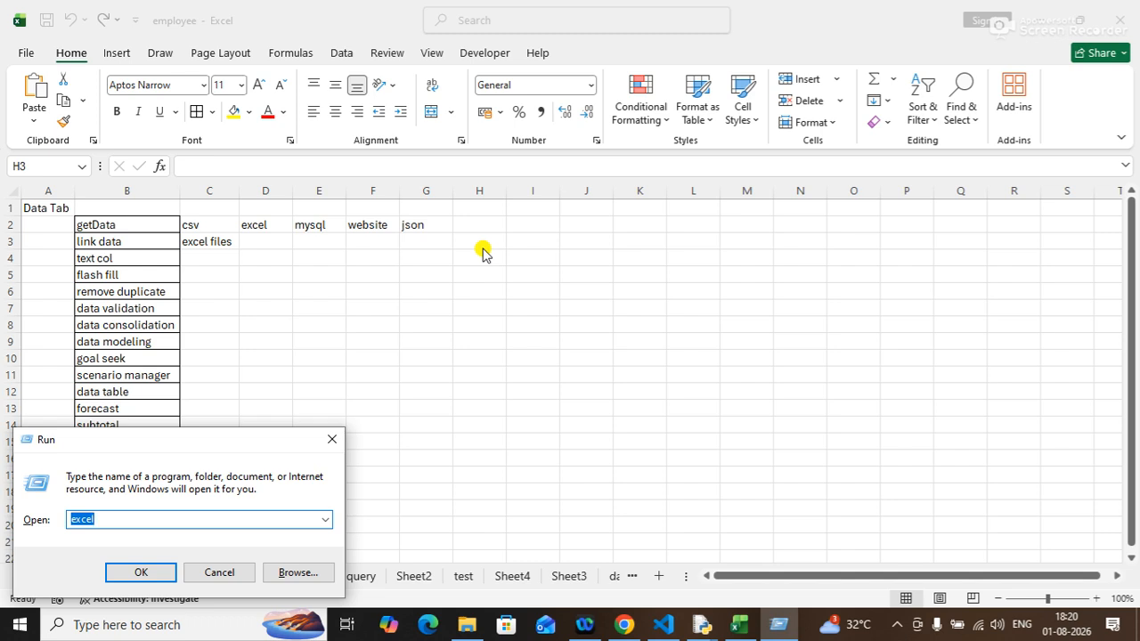
type("notepad")
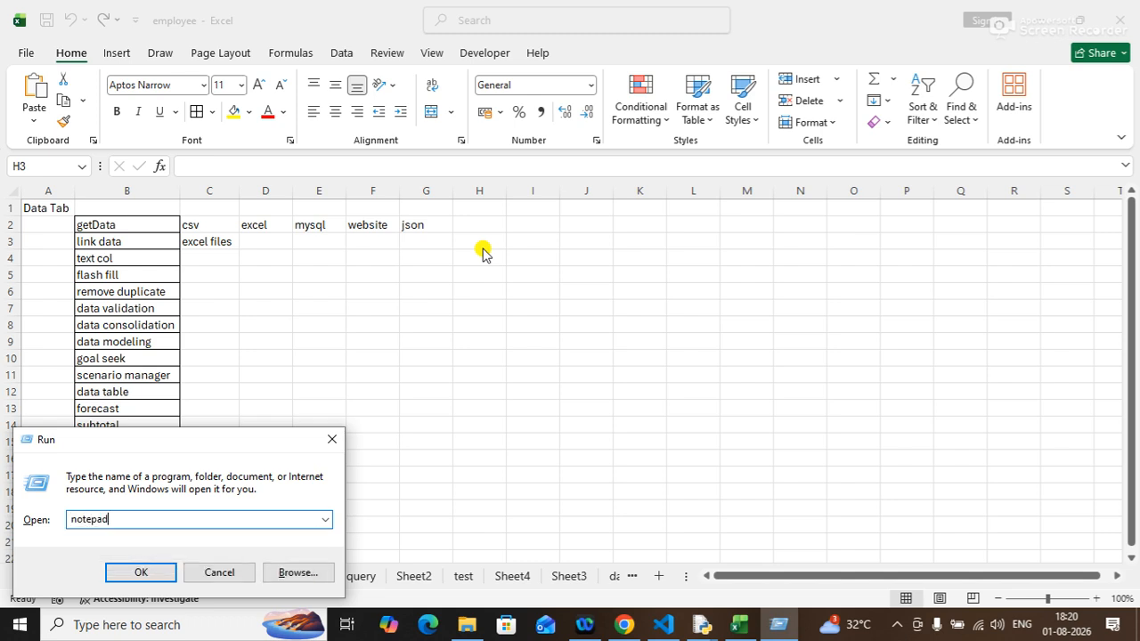
key("Return")
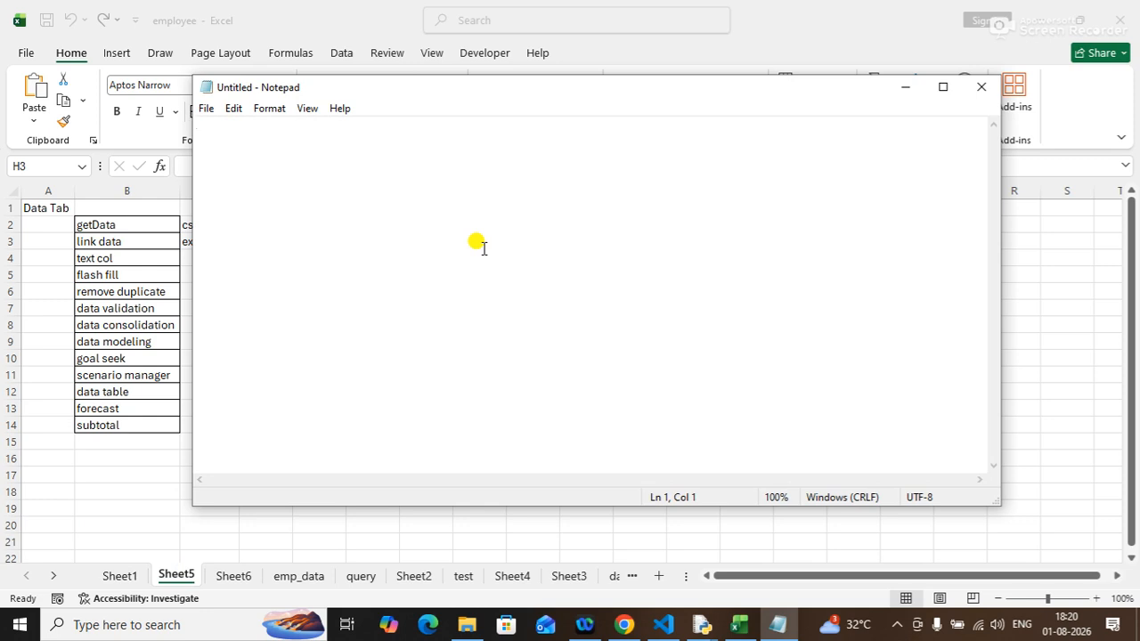
Write the header line "pn,pq,pr" and the row "hdd,12,2000".
type("p")
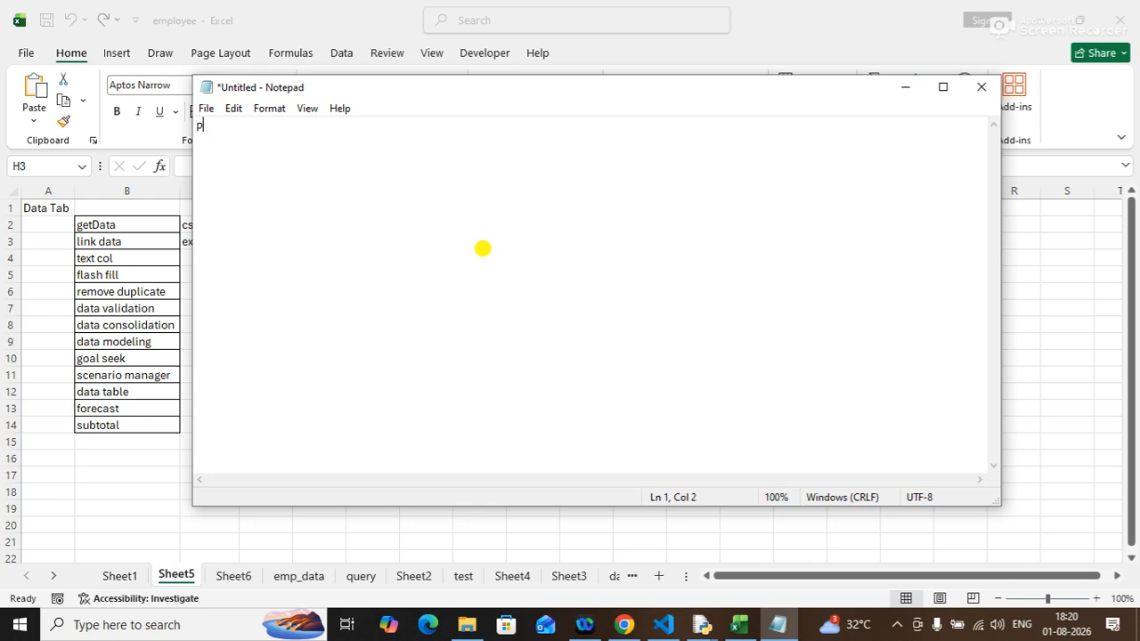
type("n,pq,pr,")
key("BackSpace")
key("Return")
type("hdd,12,2000")
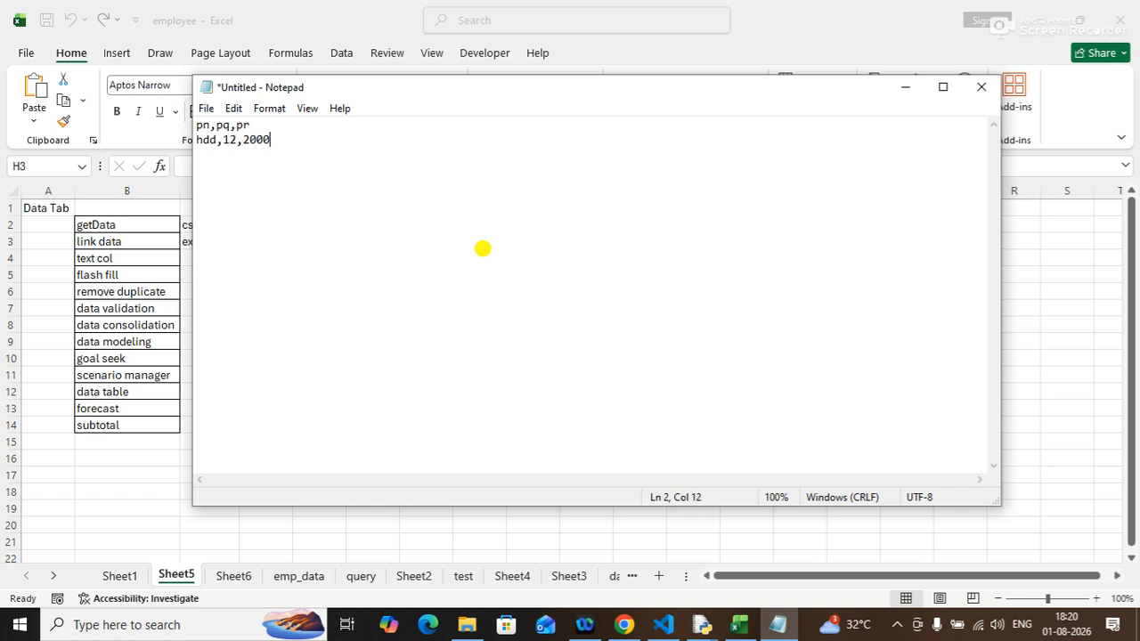
key("Return")
Add the rows "ssd,20,3000" and "printer,10,6000".
type("ssd,20,3000")
key("Return")
type("printer")
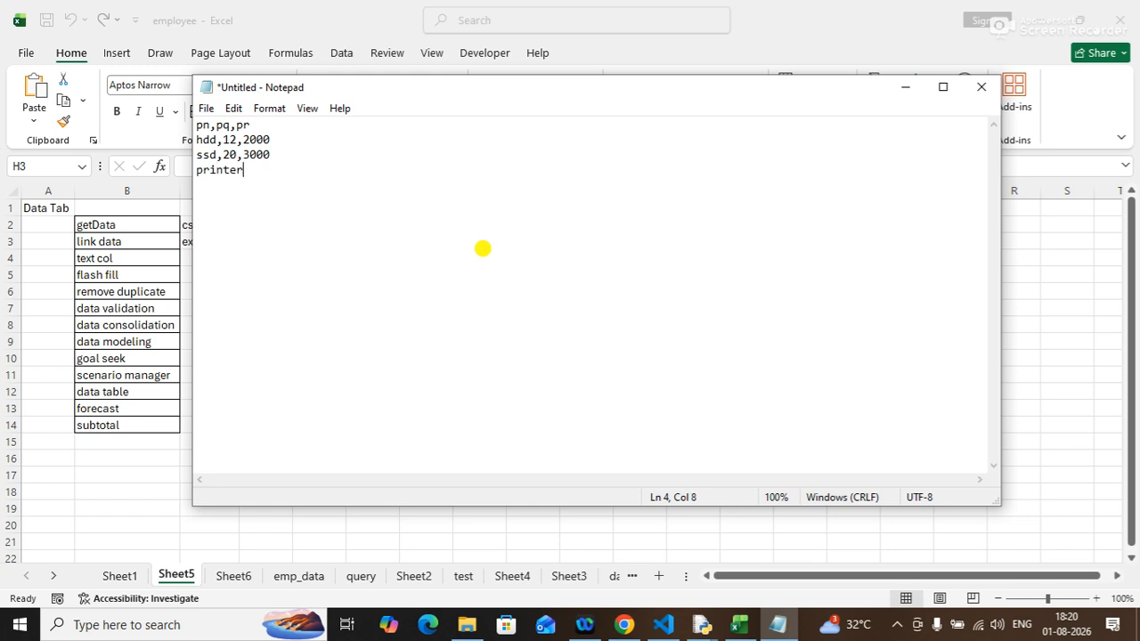
type(",10,6000")
key("Return")
Add the row "server,5,100000" and end with a new line.
type("server,5,")
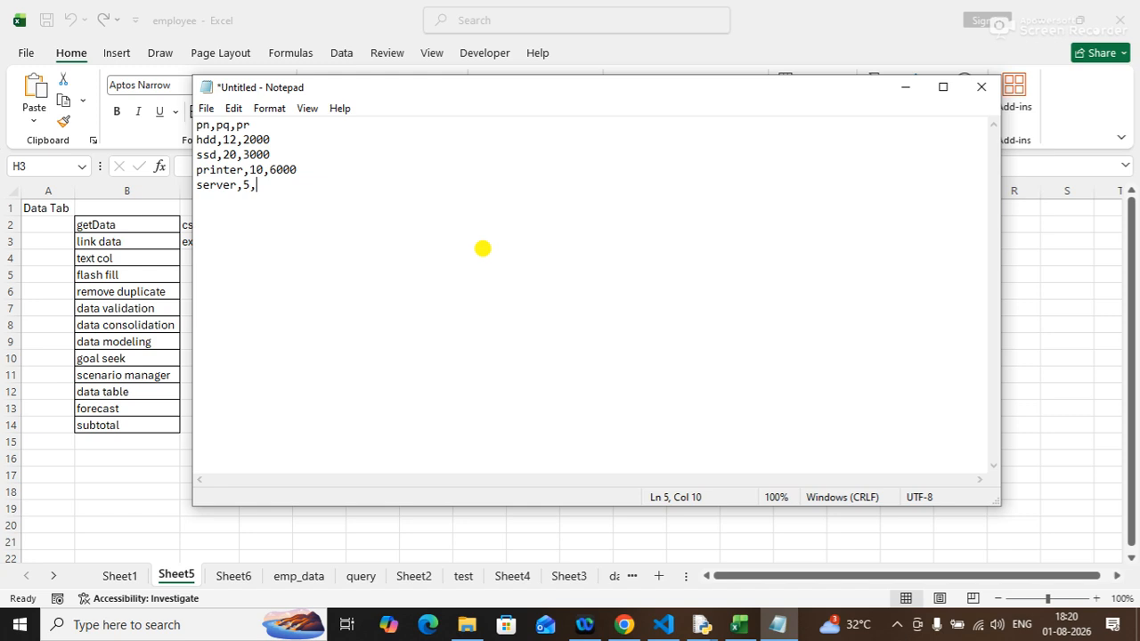
type("100000")
key("Return")
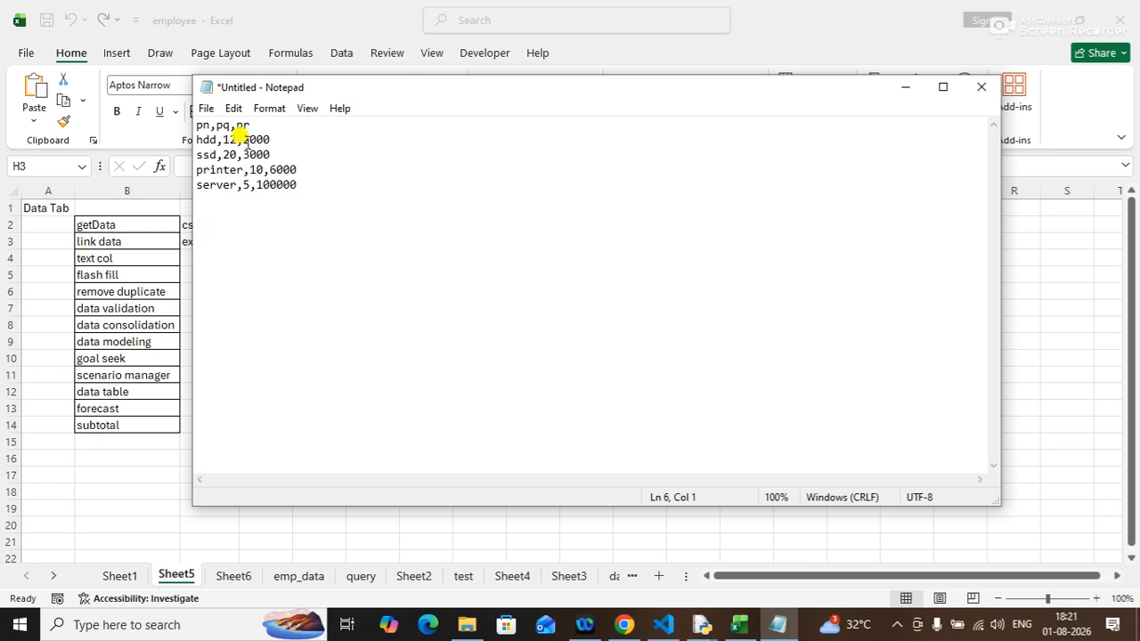
Save the Notepad text to the Desktop as "product.csv" with the file type set to All Files.
left_click(205, 109)
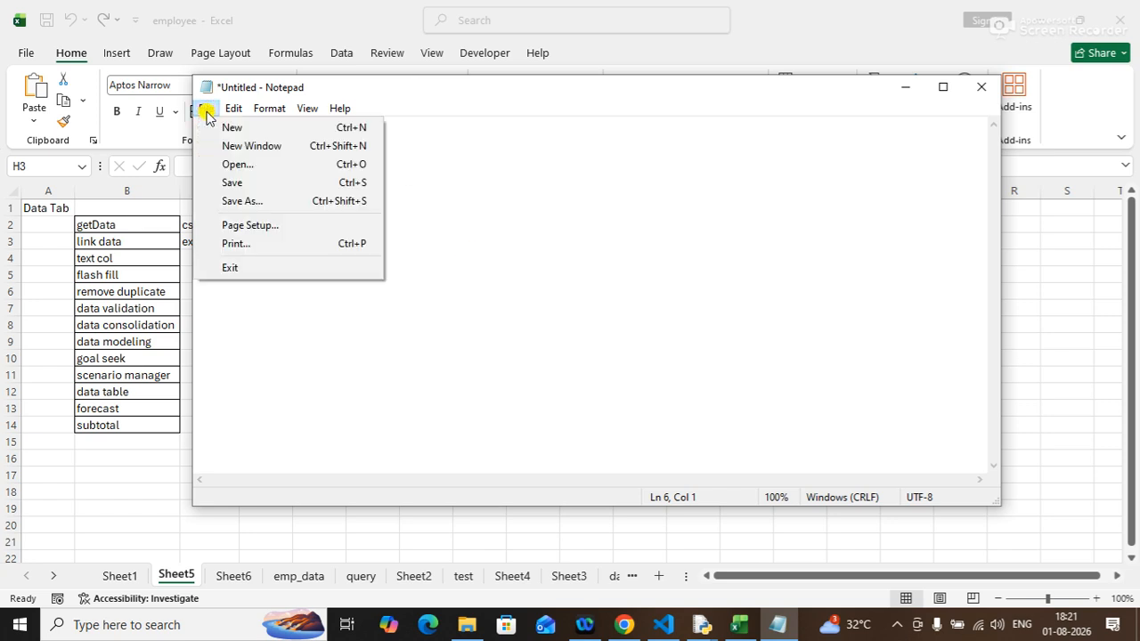
left_click(238, 189)
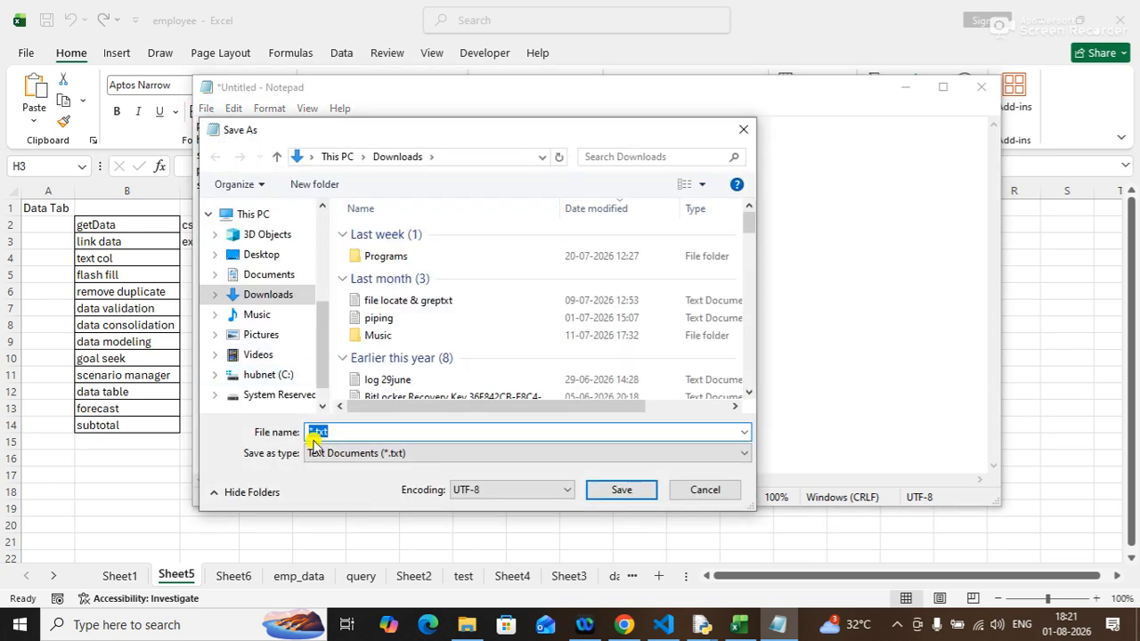
left_click(261, 254)
left_click(388, 451)
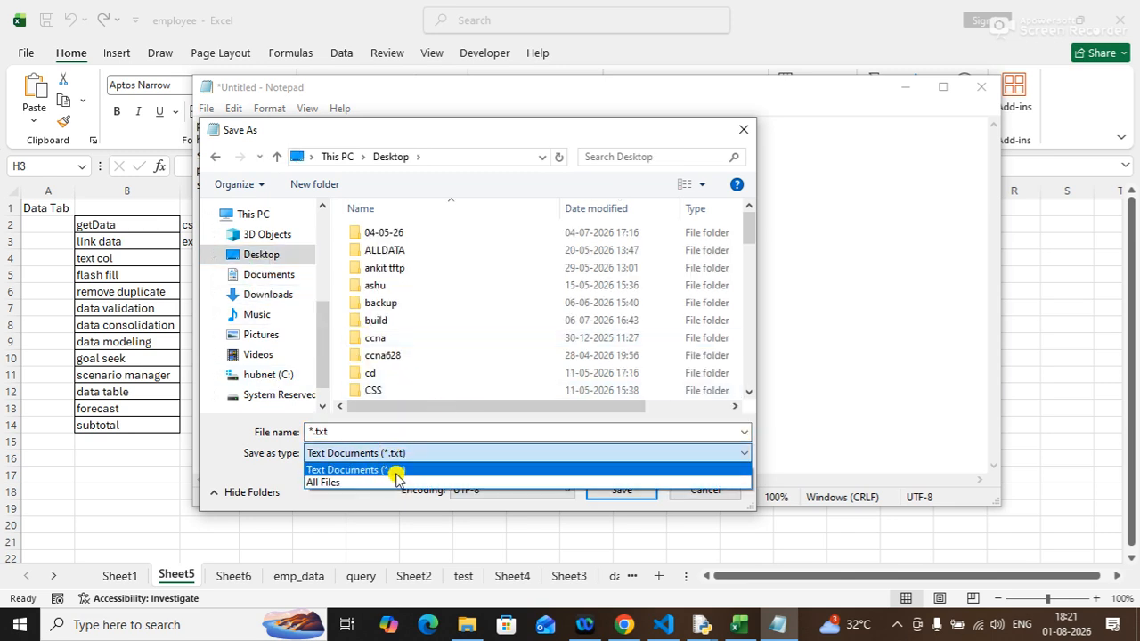
left_click(364, 483)
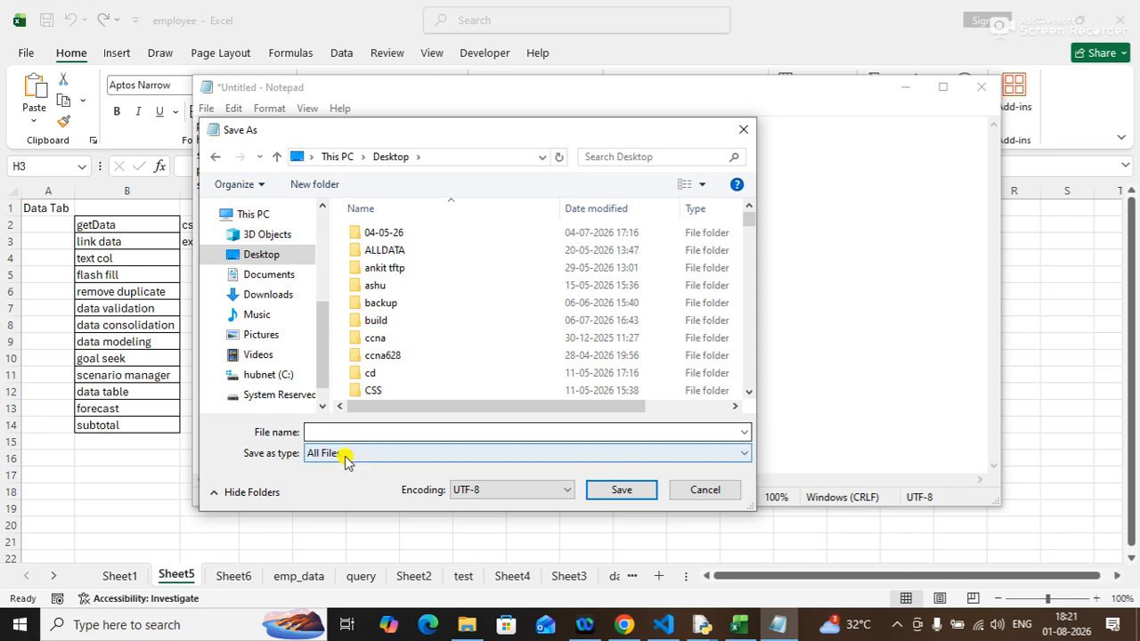
left_click(357, 432)
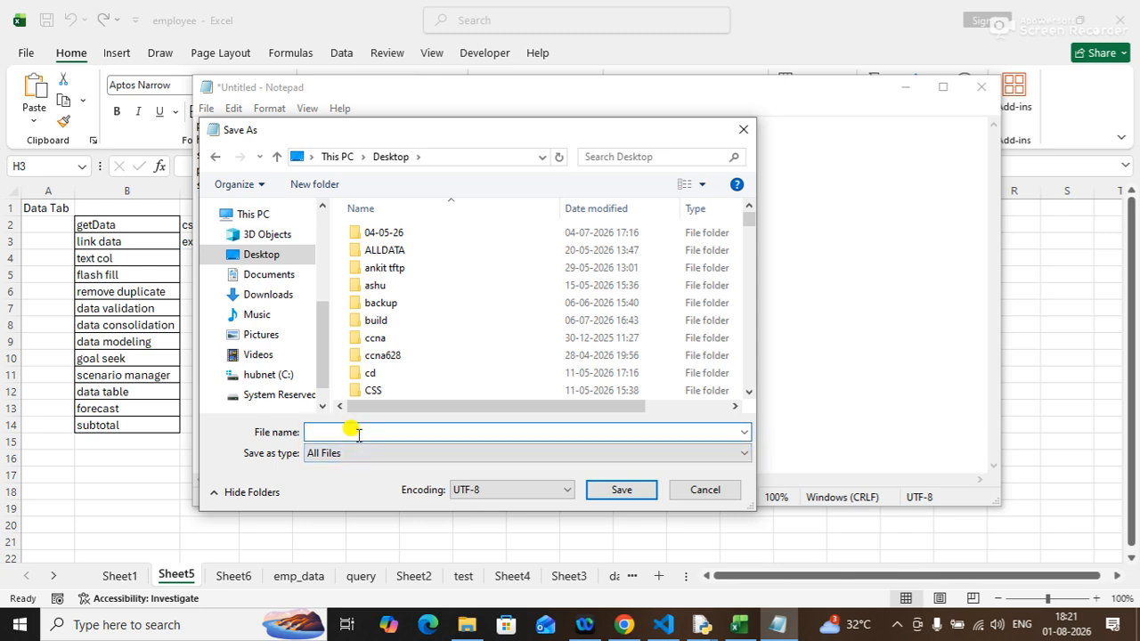
type("\"")
type("product.csv")
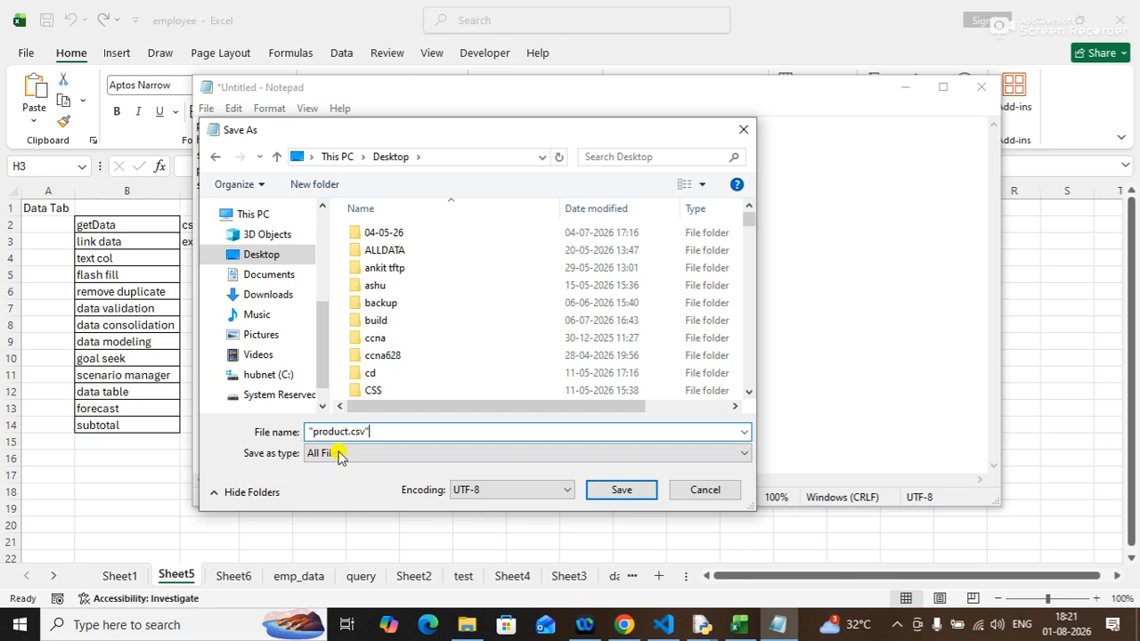
left_click(621, 491)
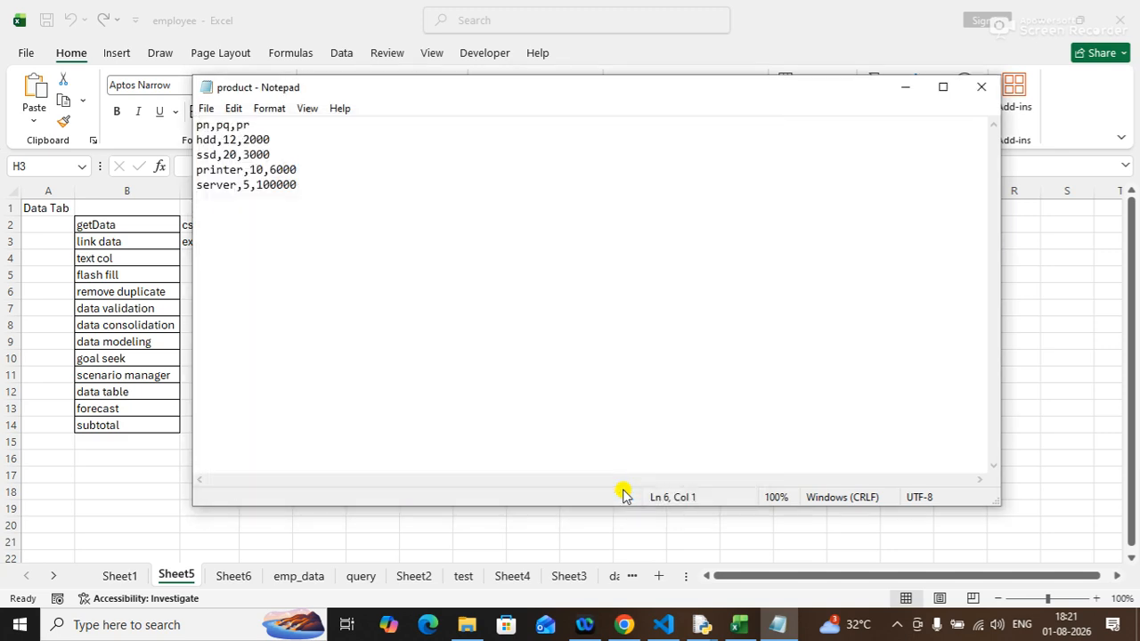
Close Notepad and inspect the product file's properties on the desktop, including its file type extension.
left_click(987, 87)
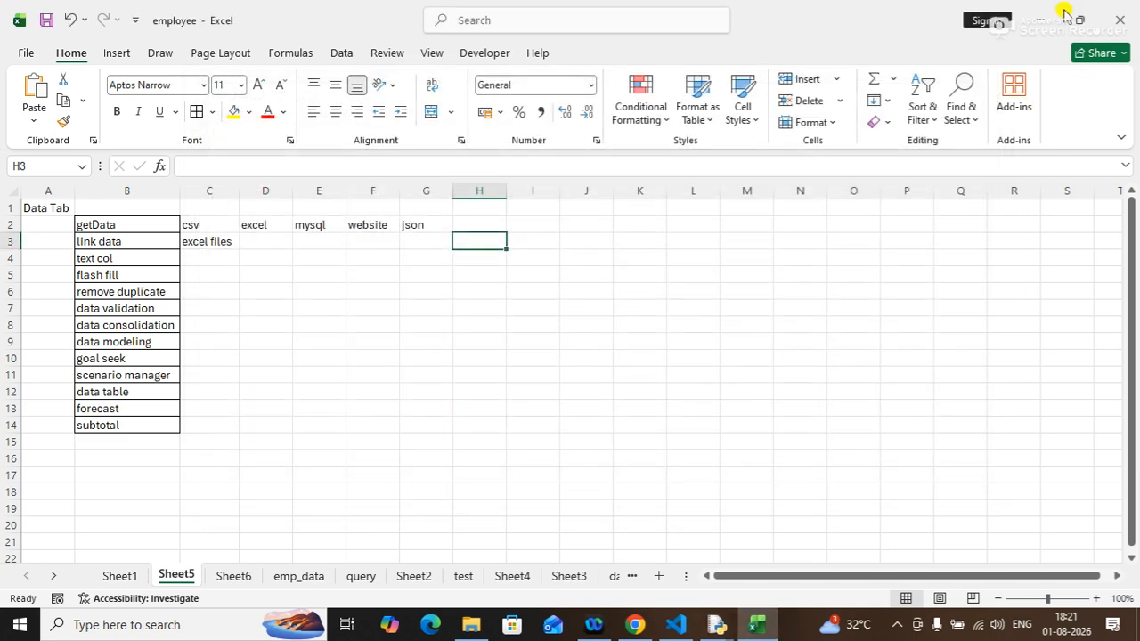
left_click(1039, 18)
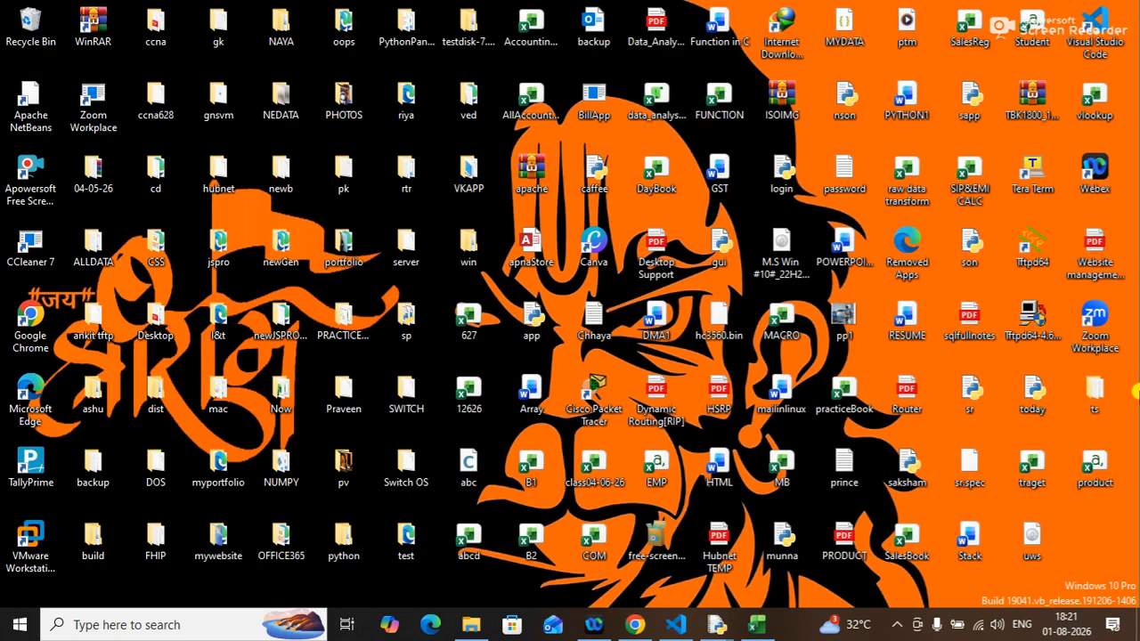
right_click(1088, 481)
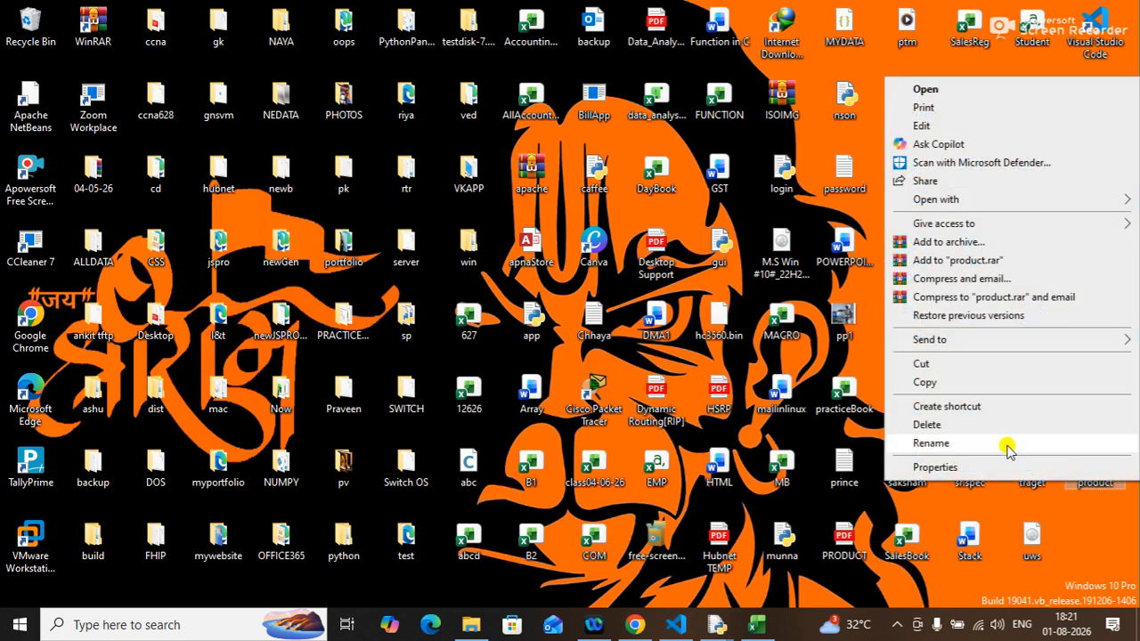
left_click(975, 470)
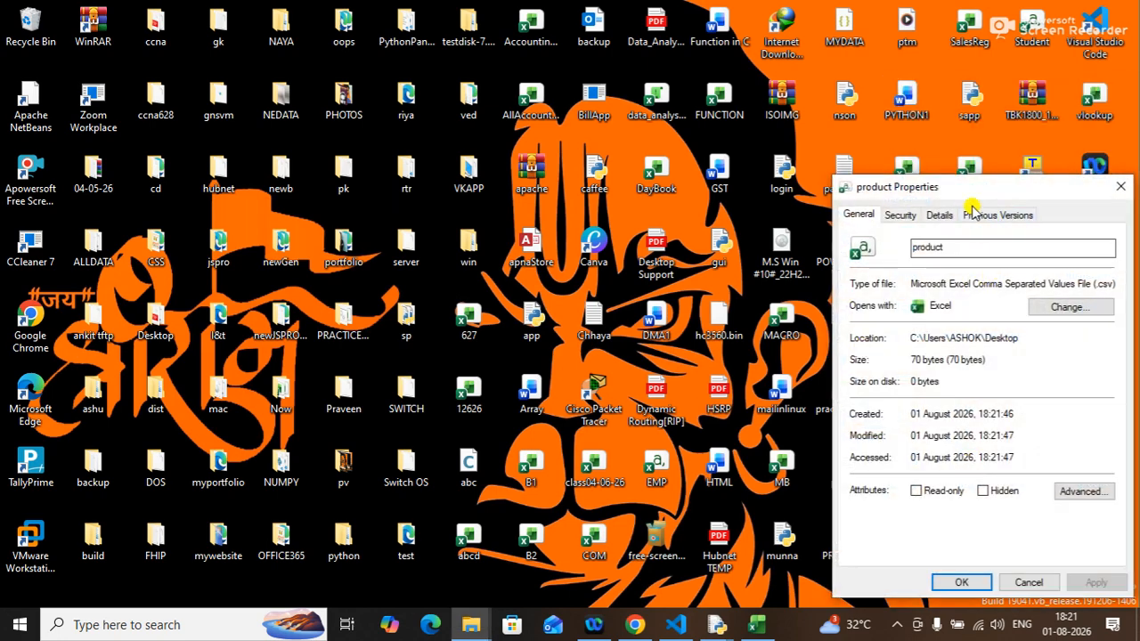
left_click_drag(958, 187, 688, 131)
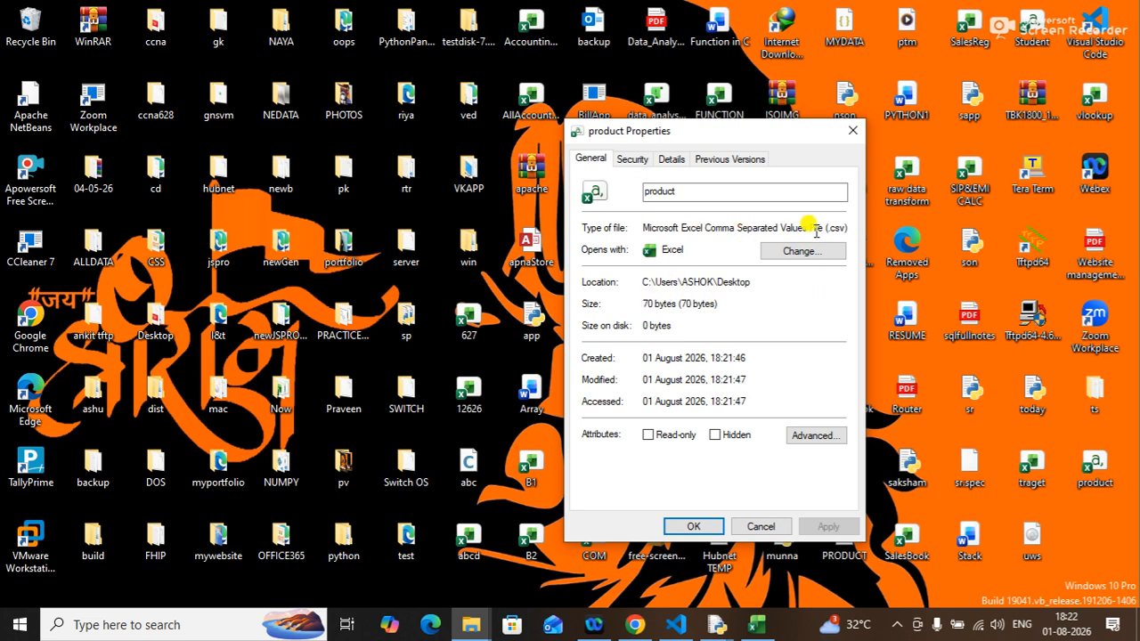
left_click_drag(824, 228, 855, 223)
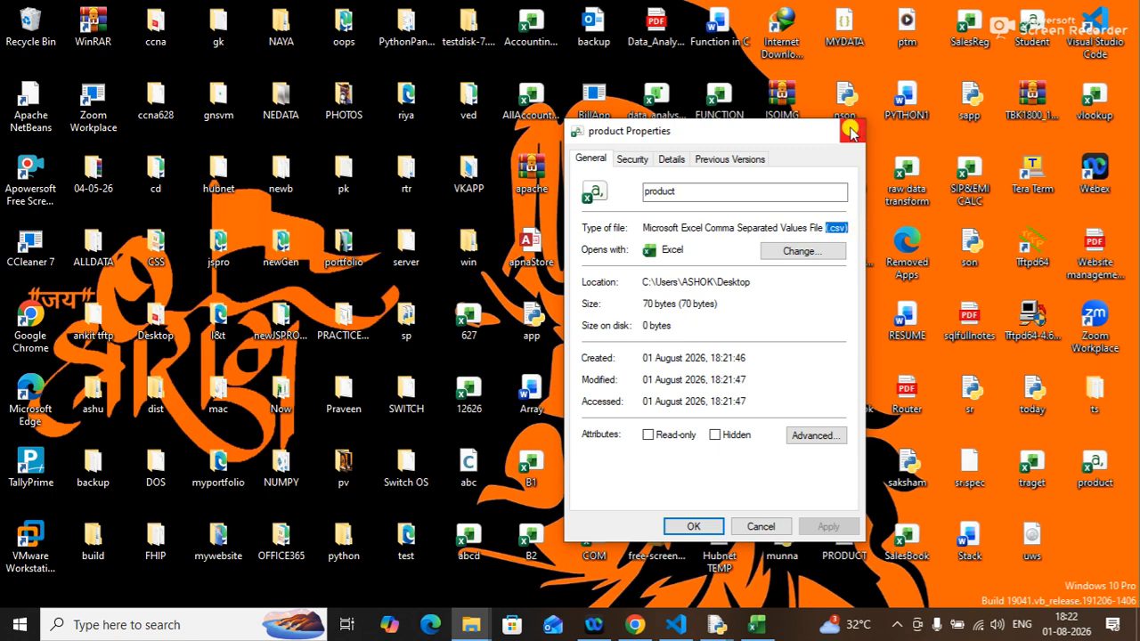
left_click(853, 130)
left_click(759, 627)
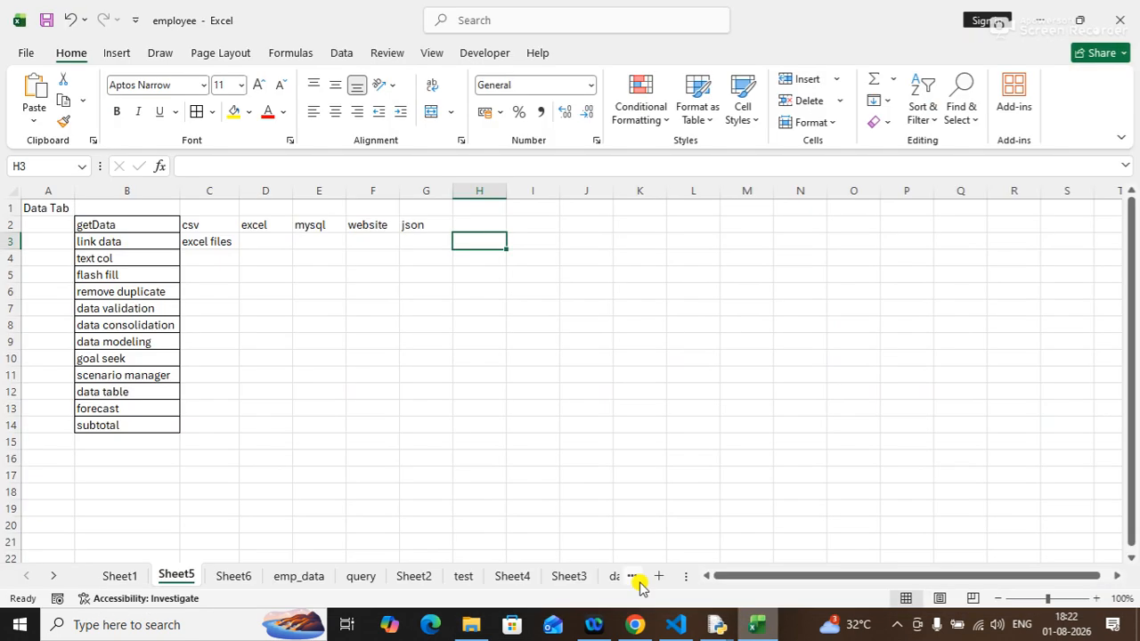
Import product.csv from the Desktop using From Text/CSV on the Data tab.
left_click(371, 347)
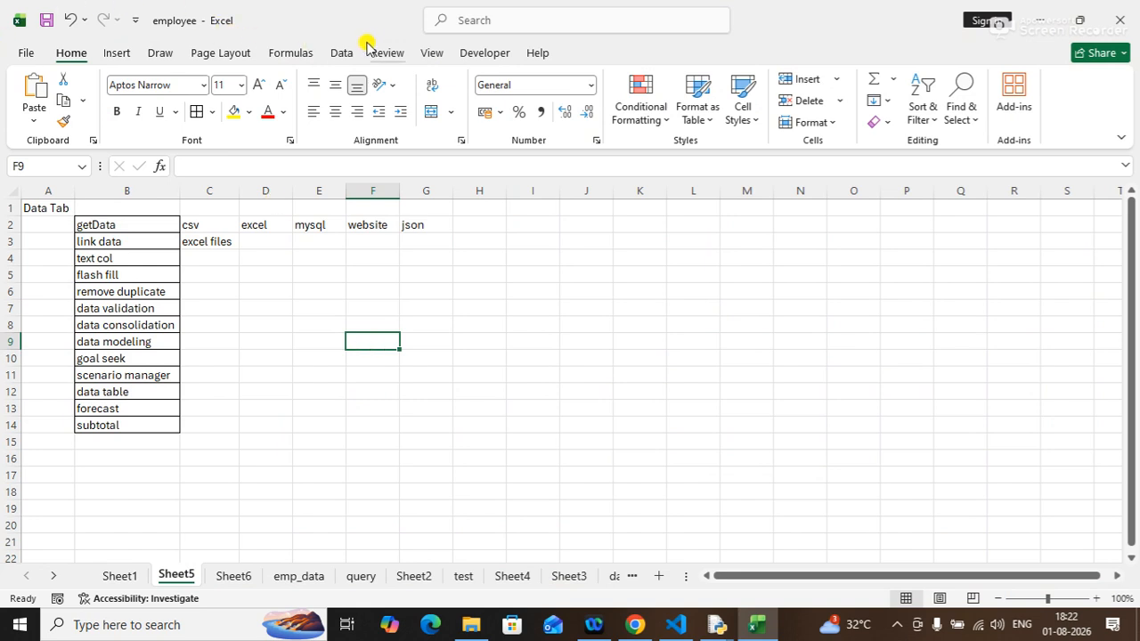
left_click(338, 53)
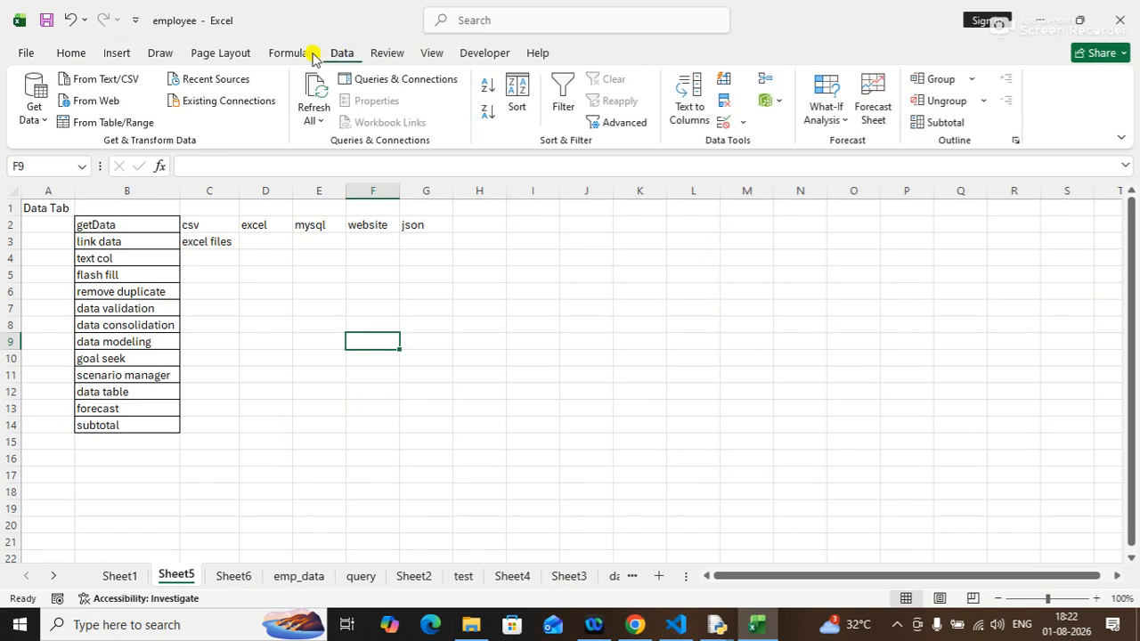
left_click(103, 81)
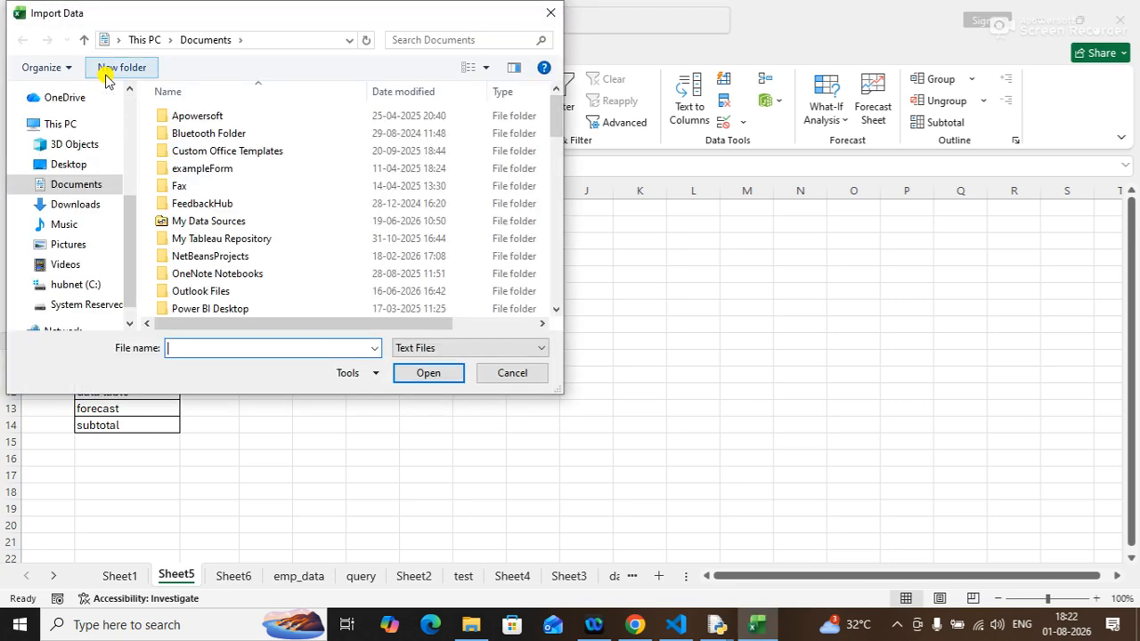
left_click(67, 166)
left_click(178, 349)
type("pro")
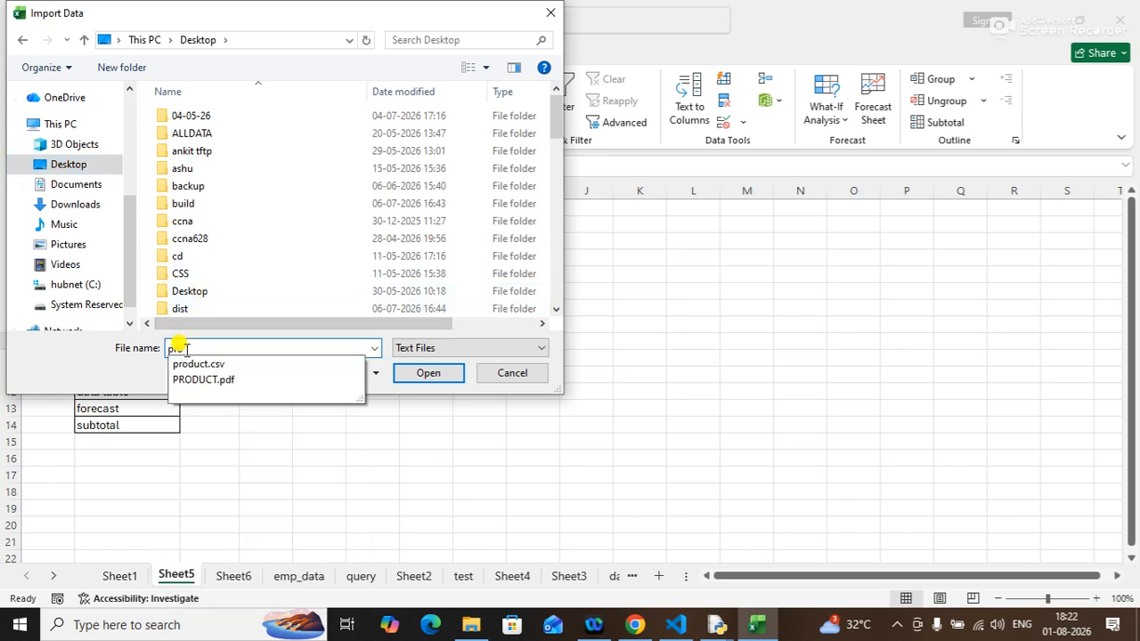
key("Down")
key("Return")
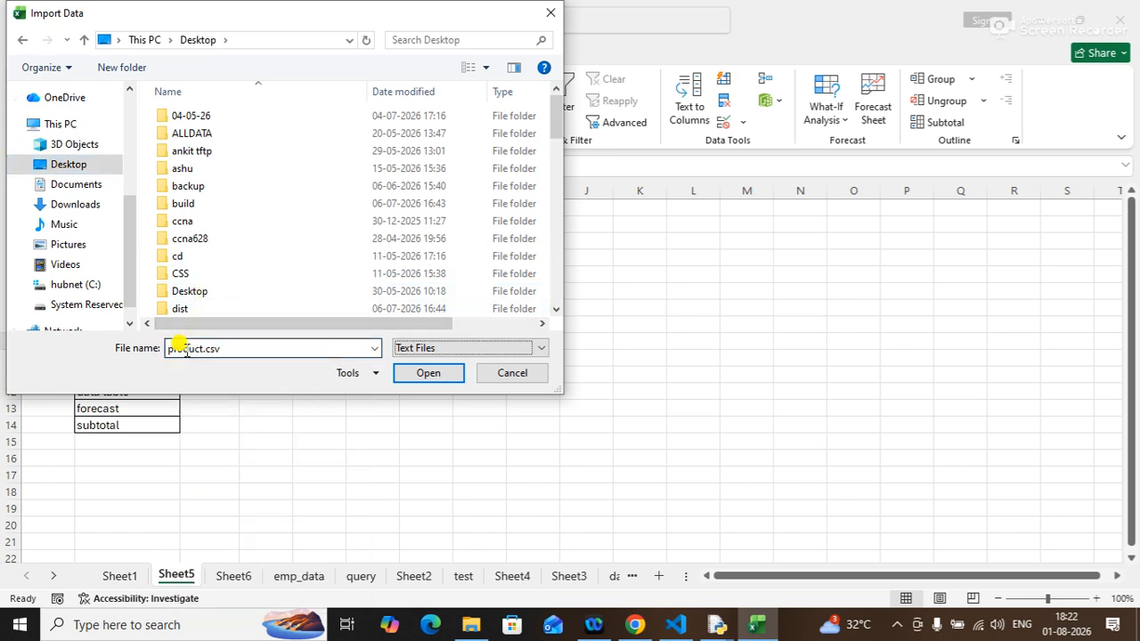
left_click(424, 374)
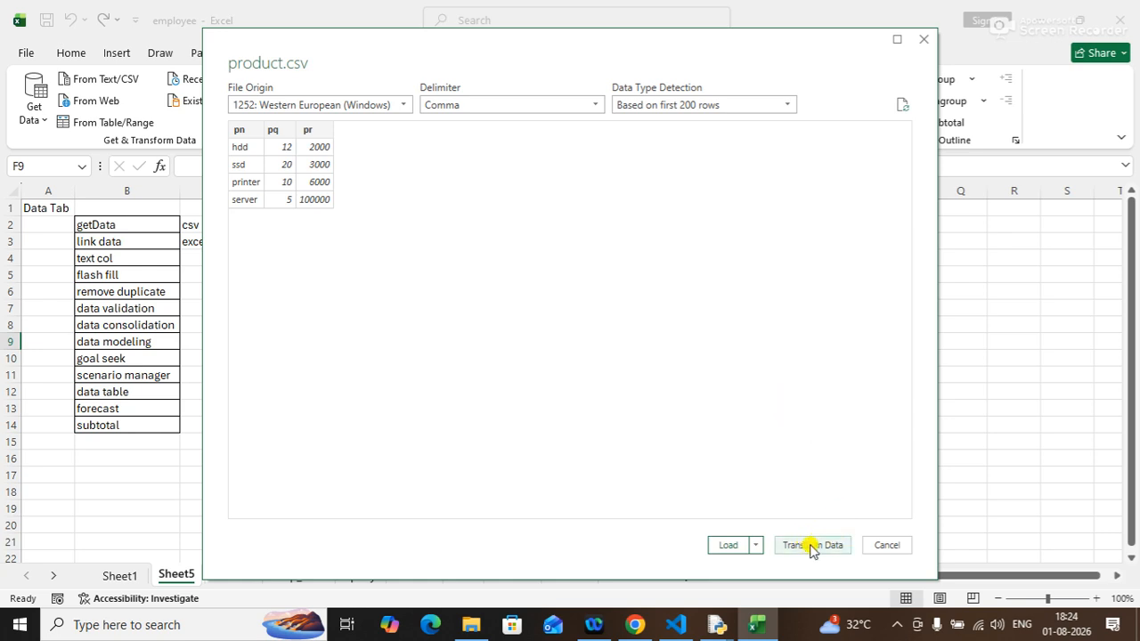
Load the comma-delimited product data into the workbook and apply the default query table style.
left_click(726, 546)
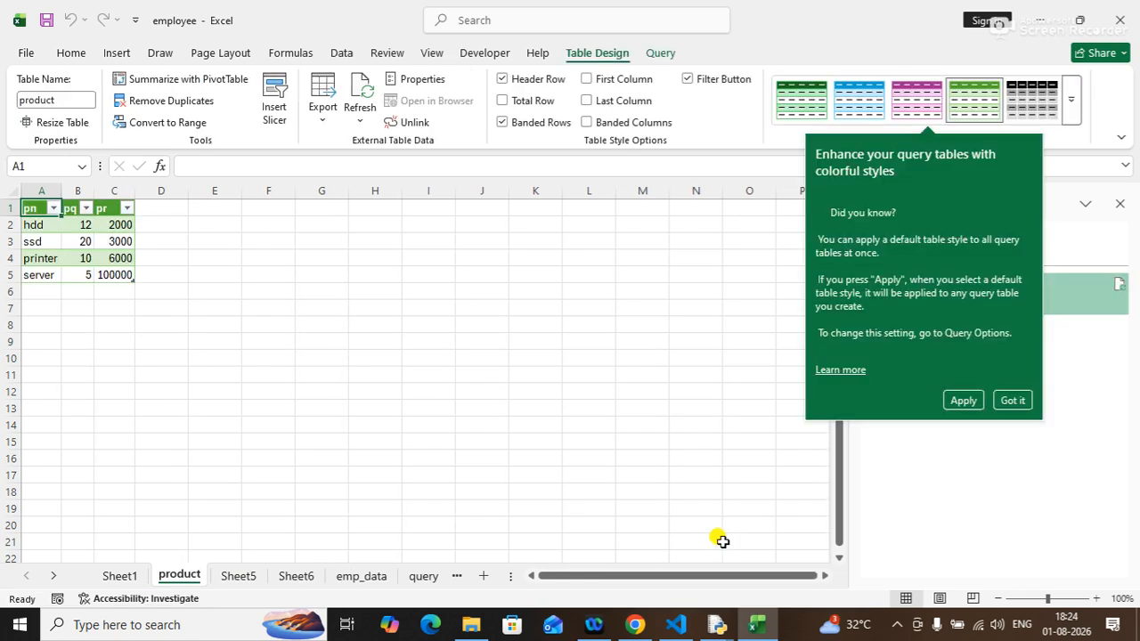
left_click(965, 401)
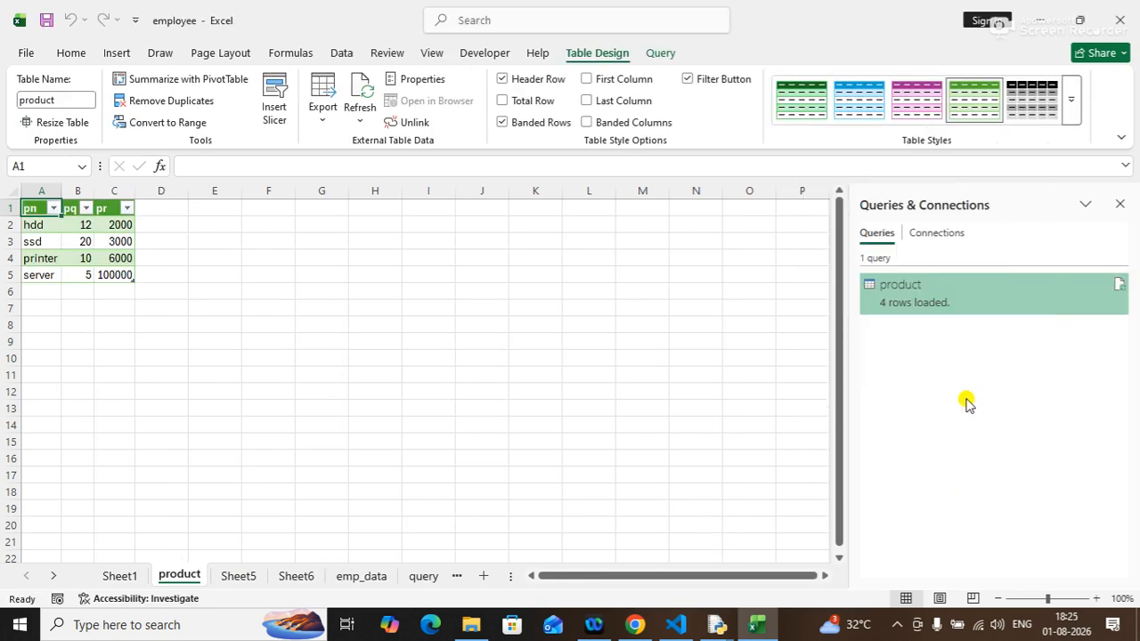
left_click(190, 276)
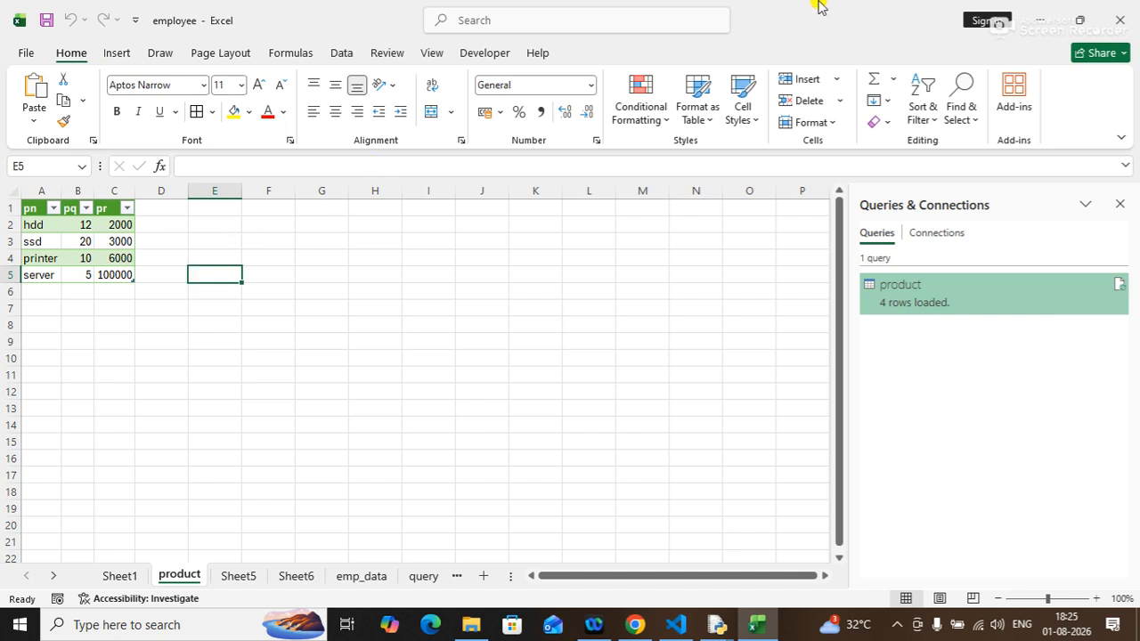
Open the product.csv file from the desktop with Notepad and start a new line after the server row.
left_click(1040, 18)
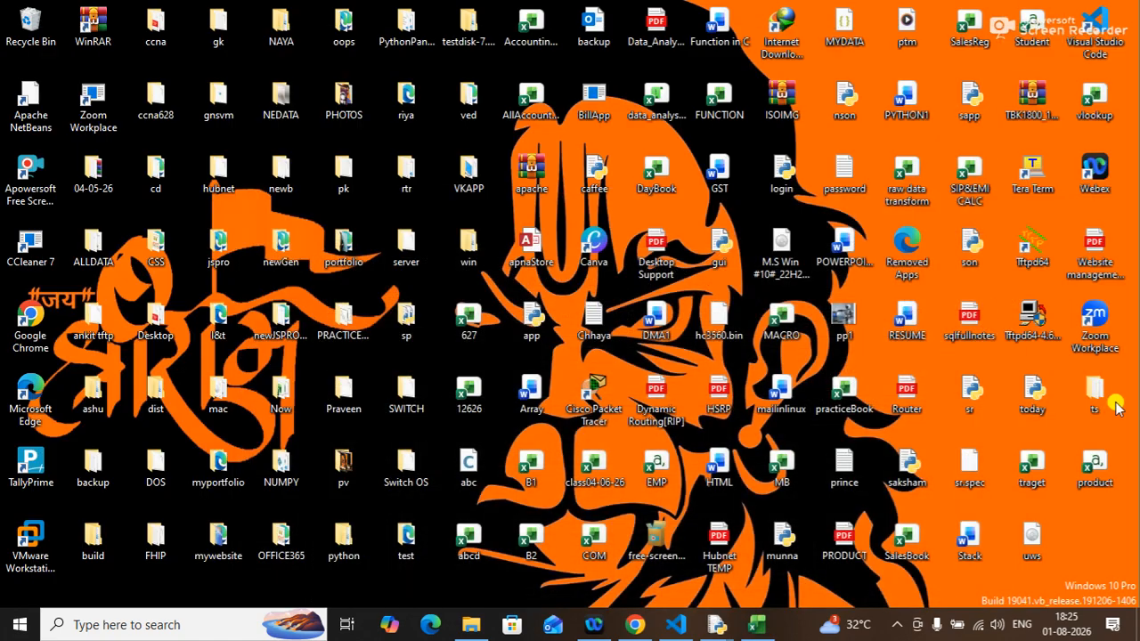
right_click(1100, 476)
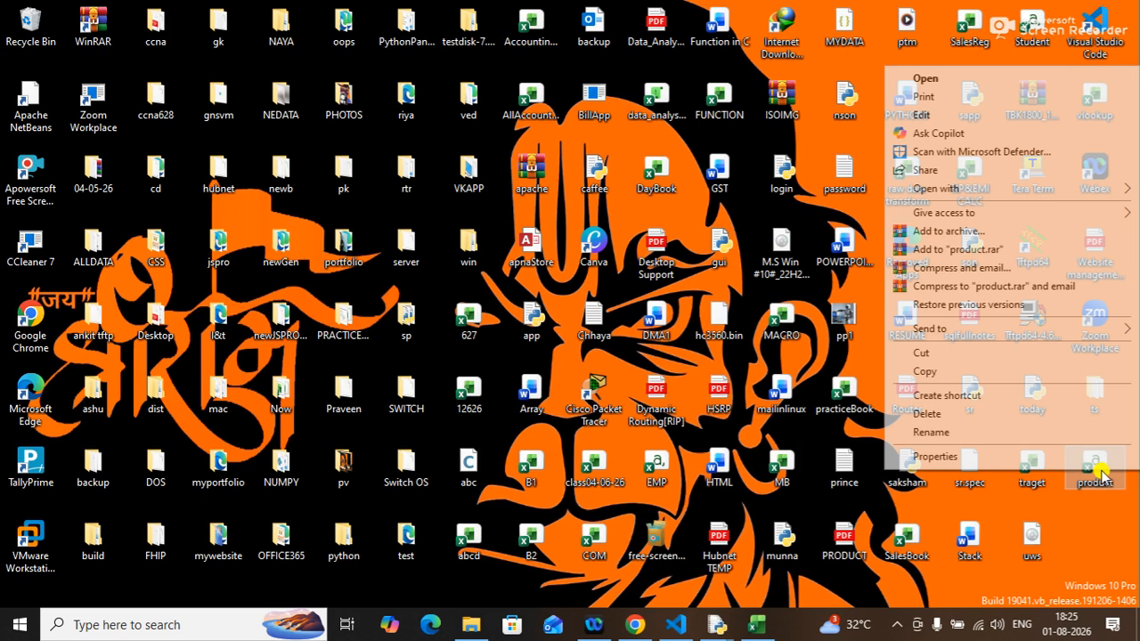
mouse_move(953, 189)
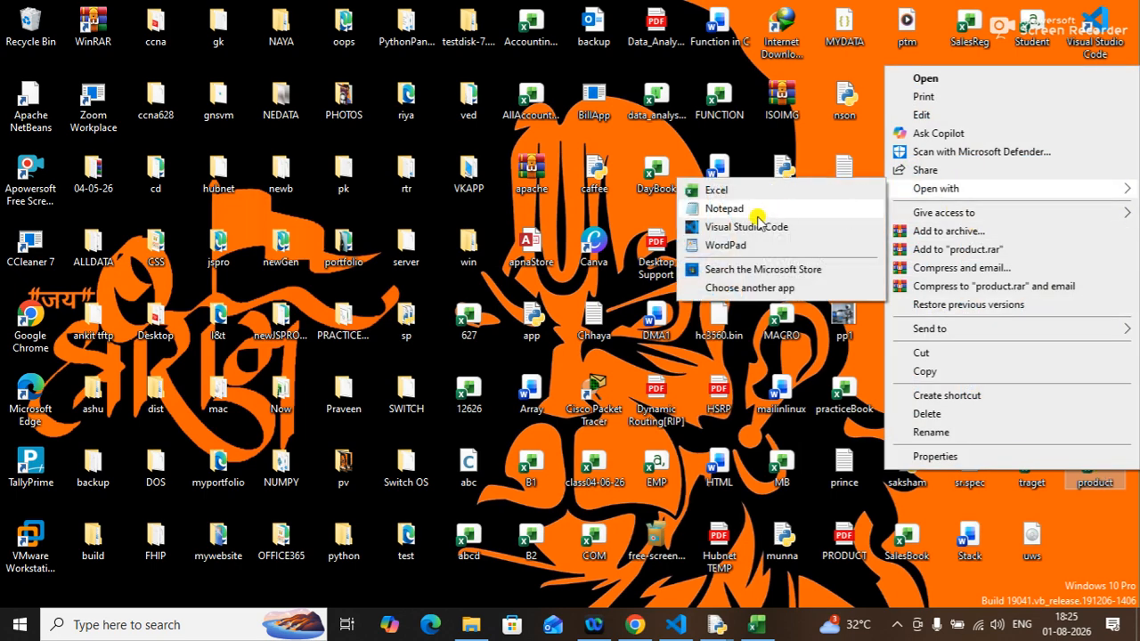
left_click(732, 206)
left_click(298, 185)
key("Return")
Add the row "router,6,70000" to the product file.
left_click(739, 626)
left_click(740, 625)
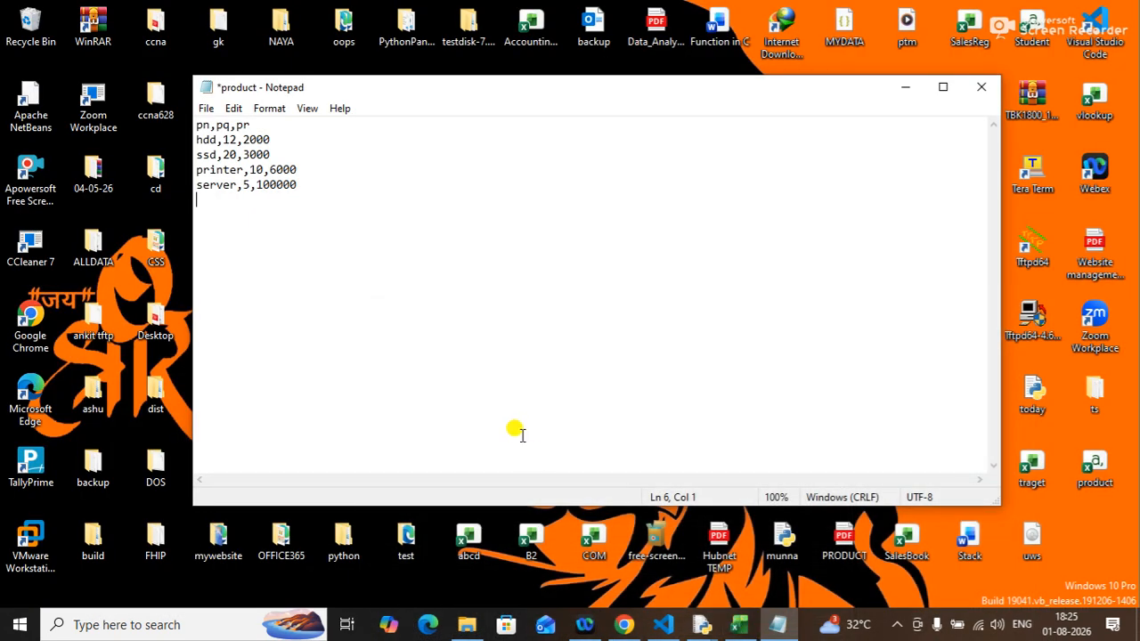
type("router")
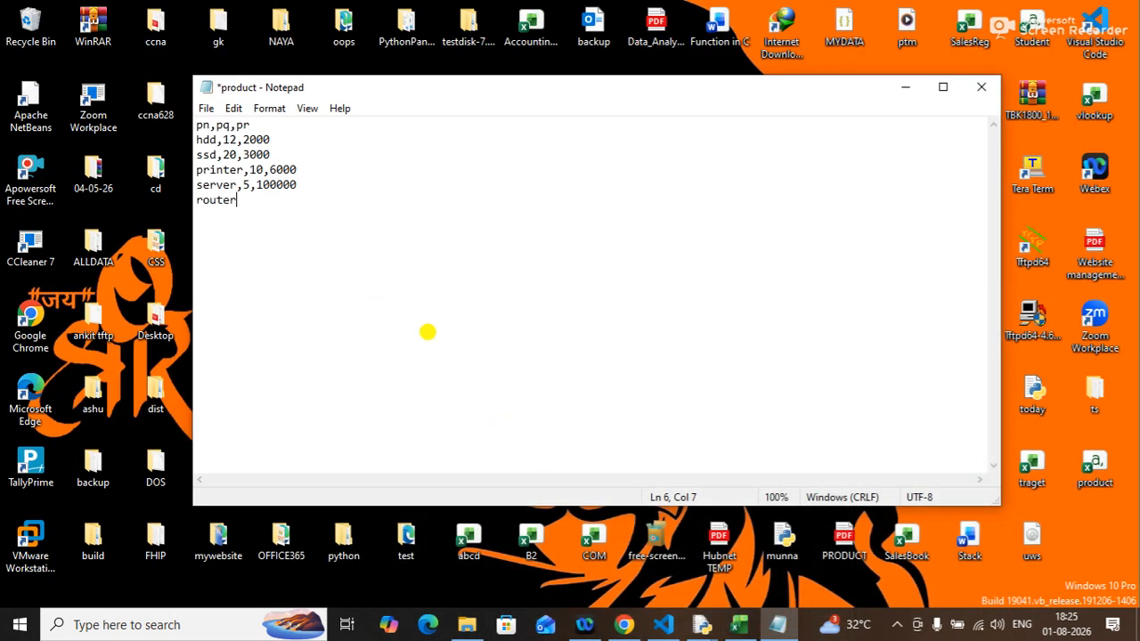
type(",6,70000")
Save the product file and close Notepad.
left_click(206, 108)
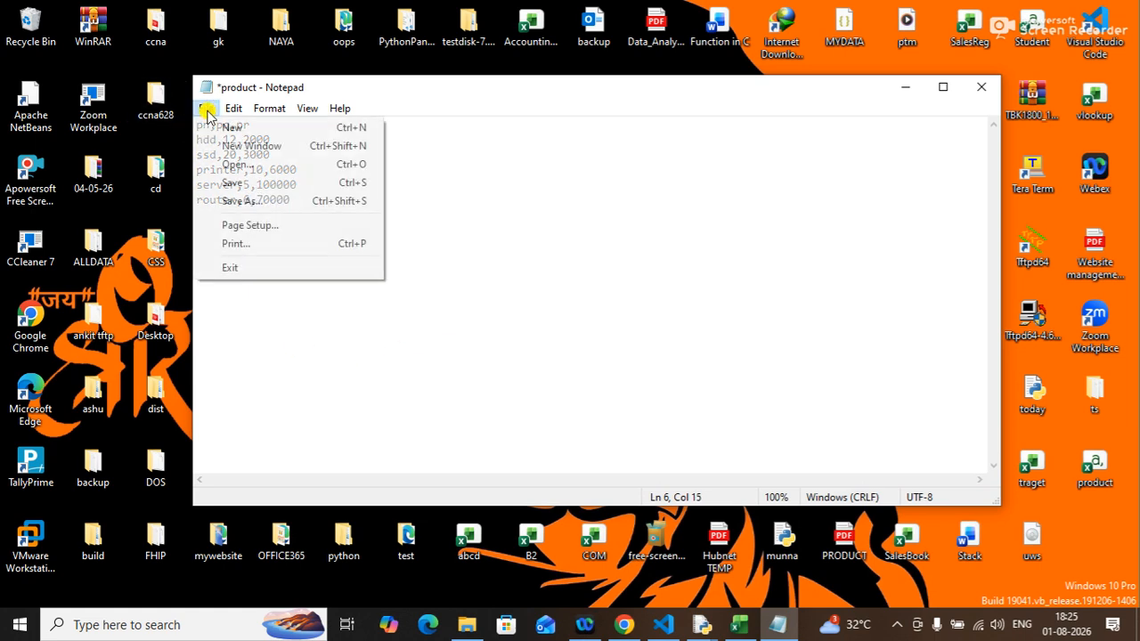
left_click(233, 182)
left_click(985, 86)
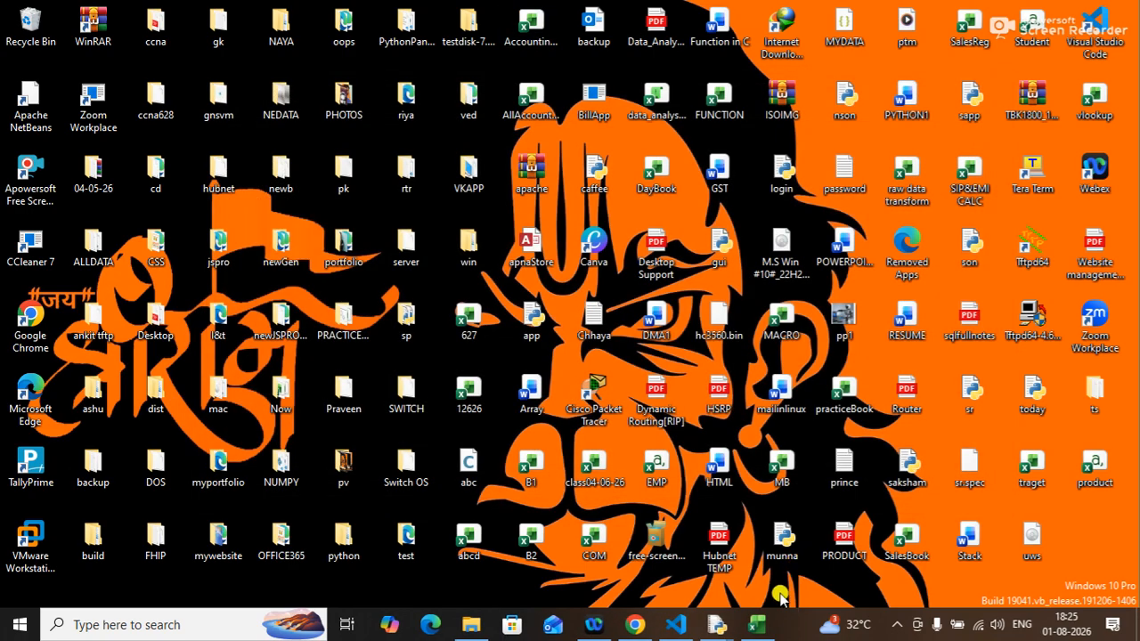
Refresh all data connections in Excel so the product table picks up the new row.
left_click(739, 624)
left_click(88, 257)
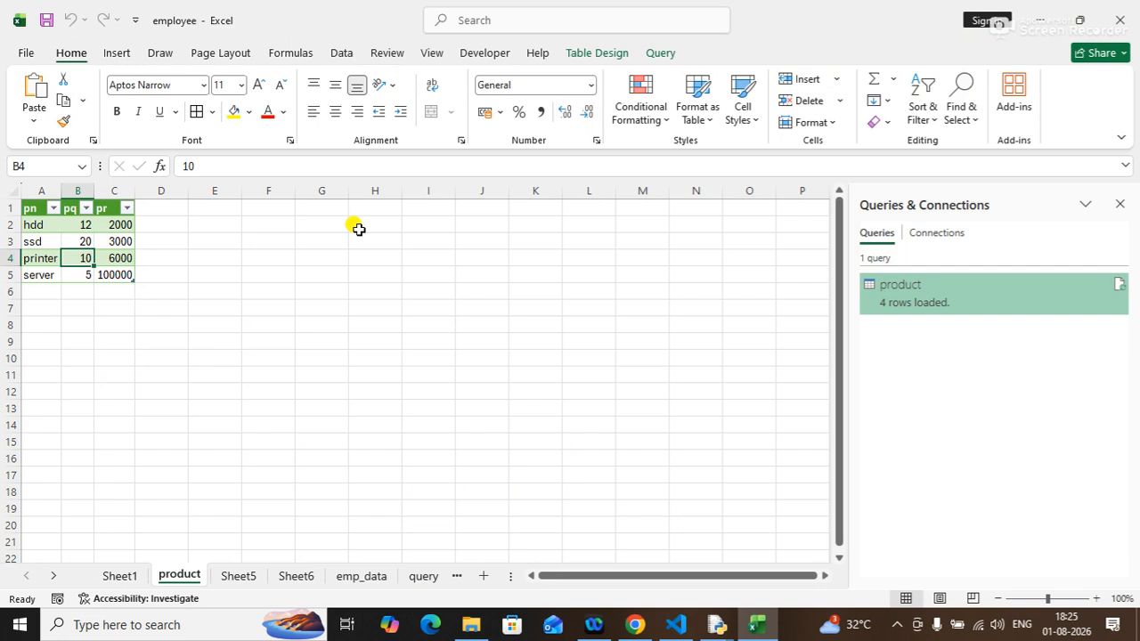
left_click(342, 52)
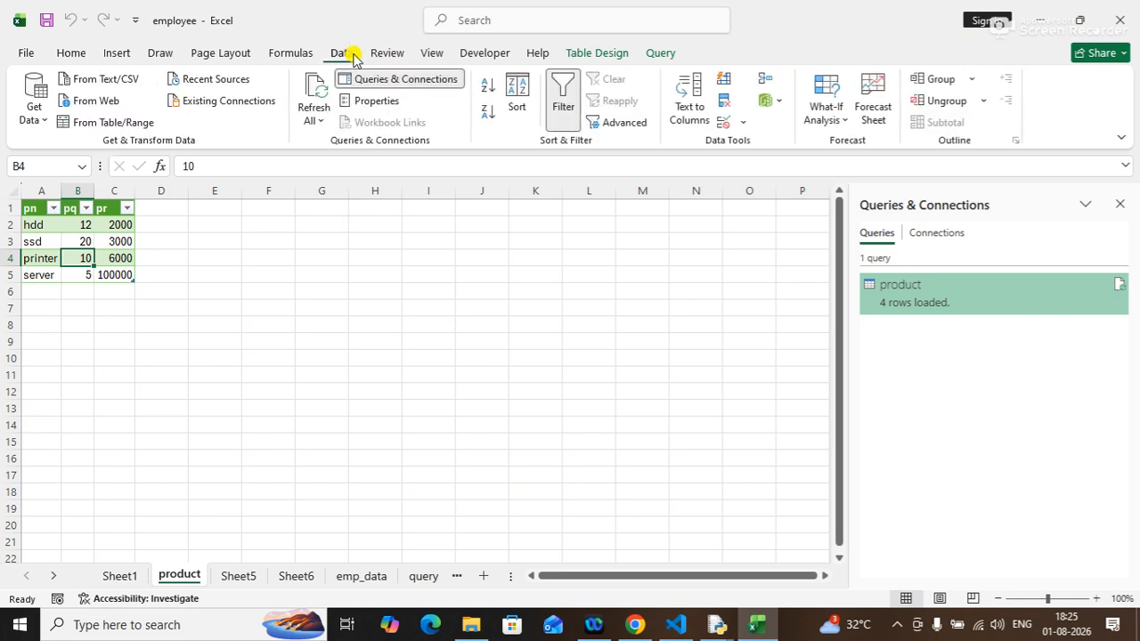
left_click(312, 91)
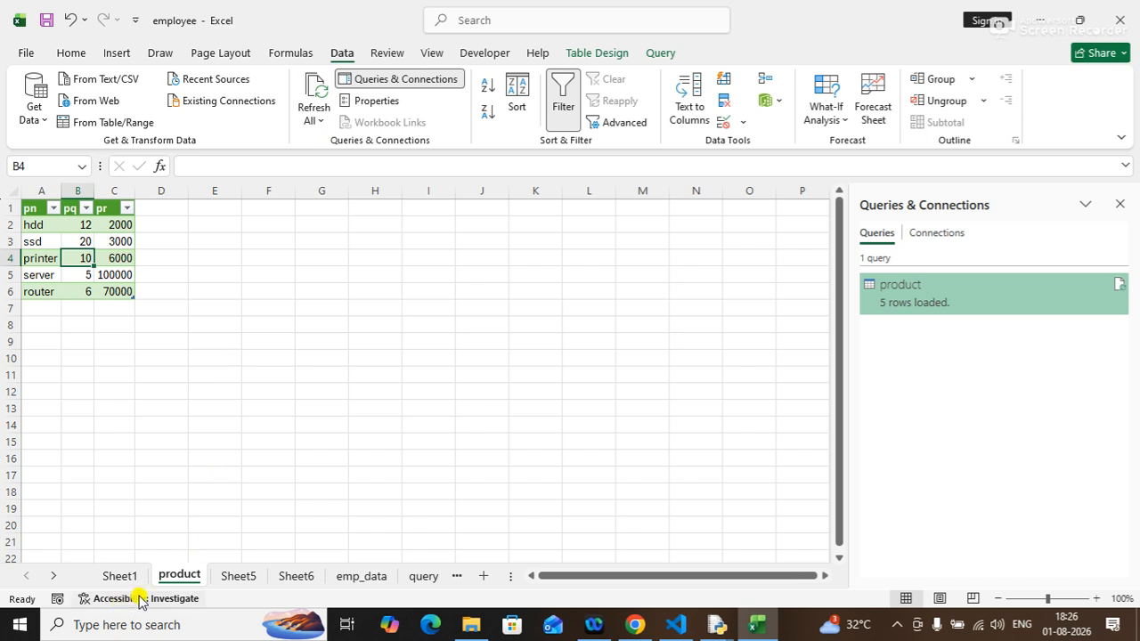
Rename the product sheet to dataFromCSV.
left_click(236, 579)
left_click(193, 579)
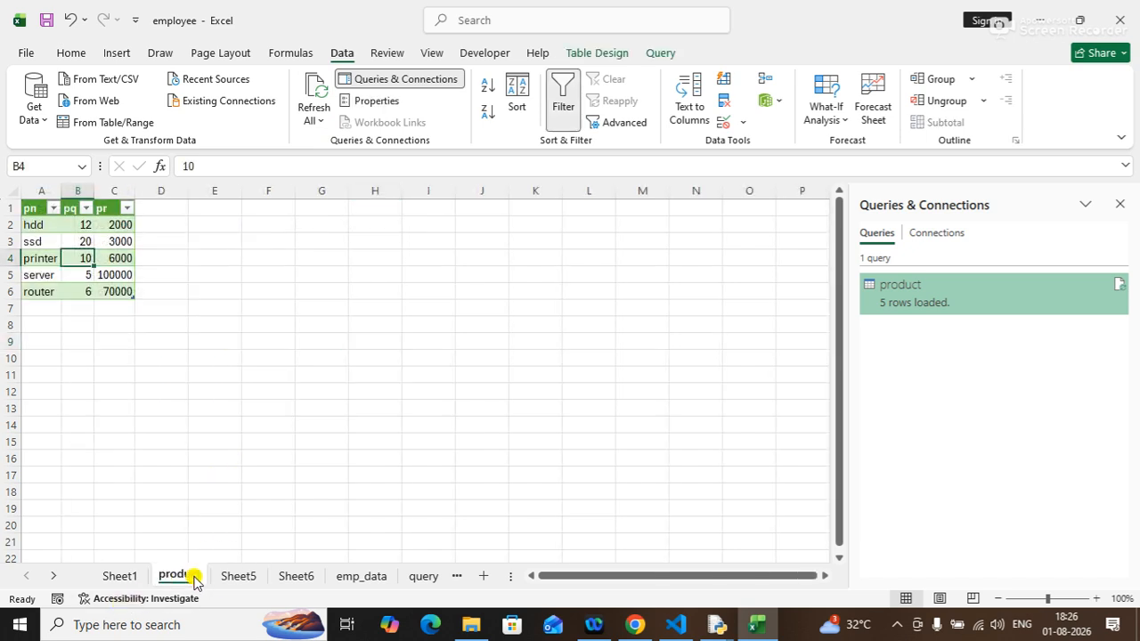
double_click(189, 574)
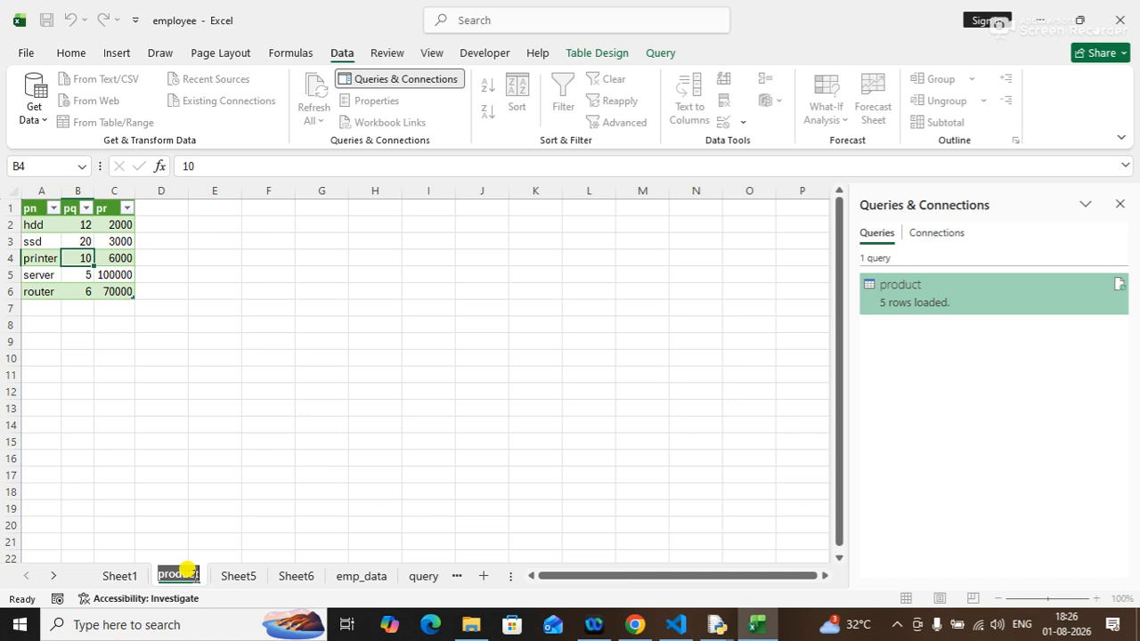
type("dfcs")
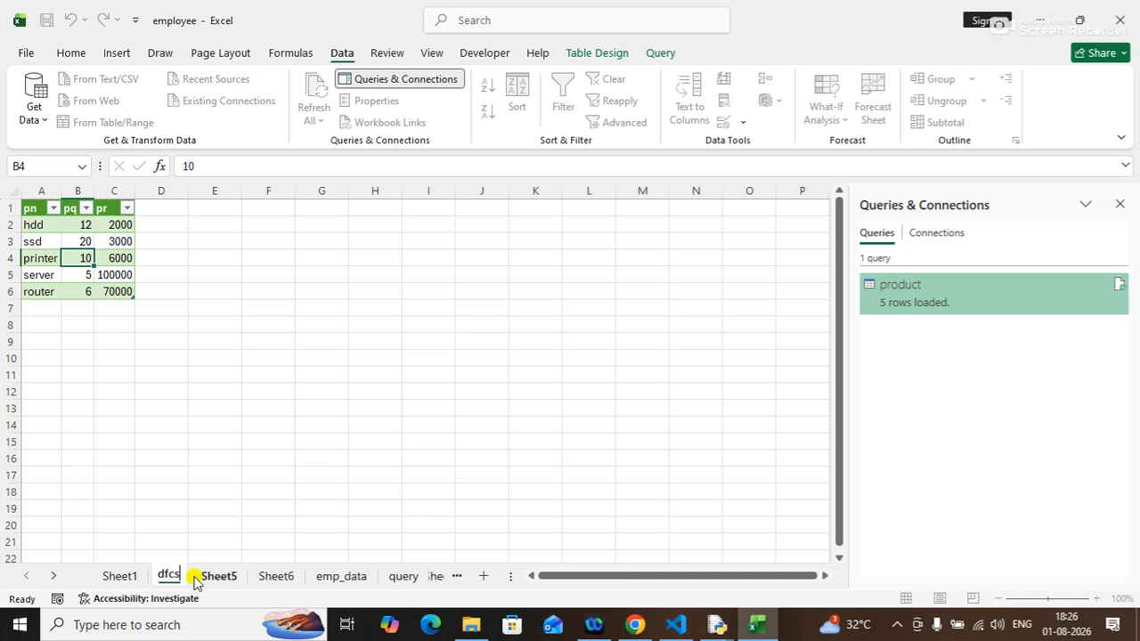
key("BackSpace")
key("BackSpace")
type("at")
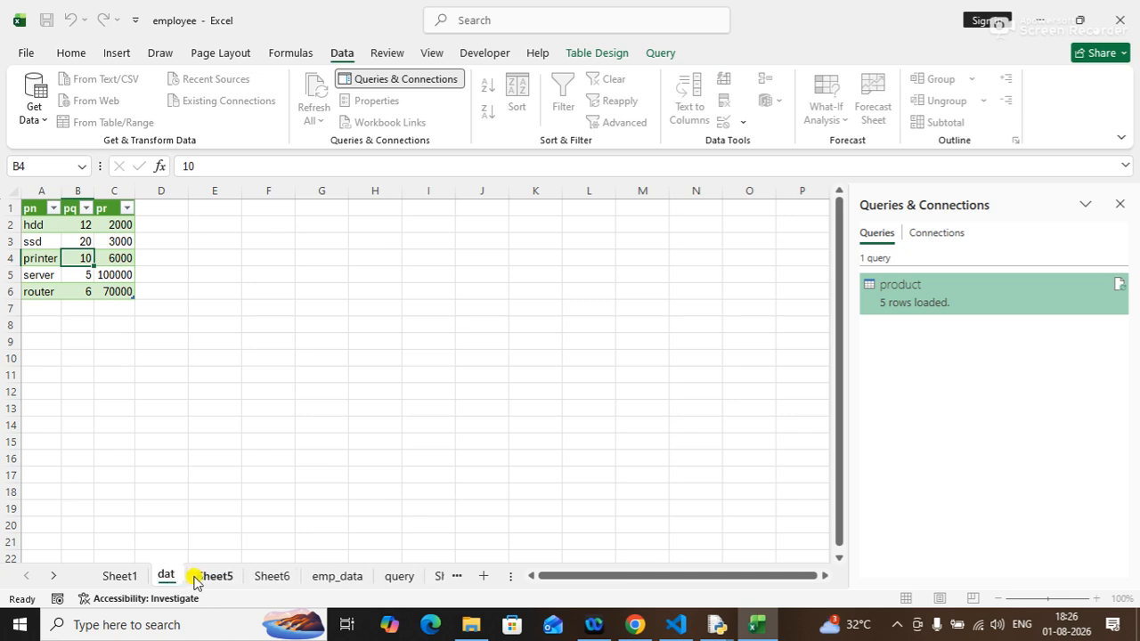
type("aFrom")
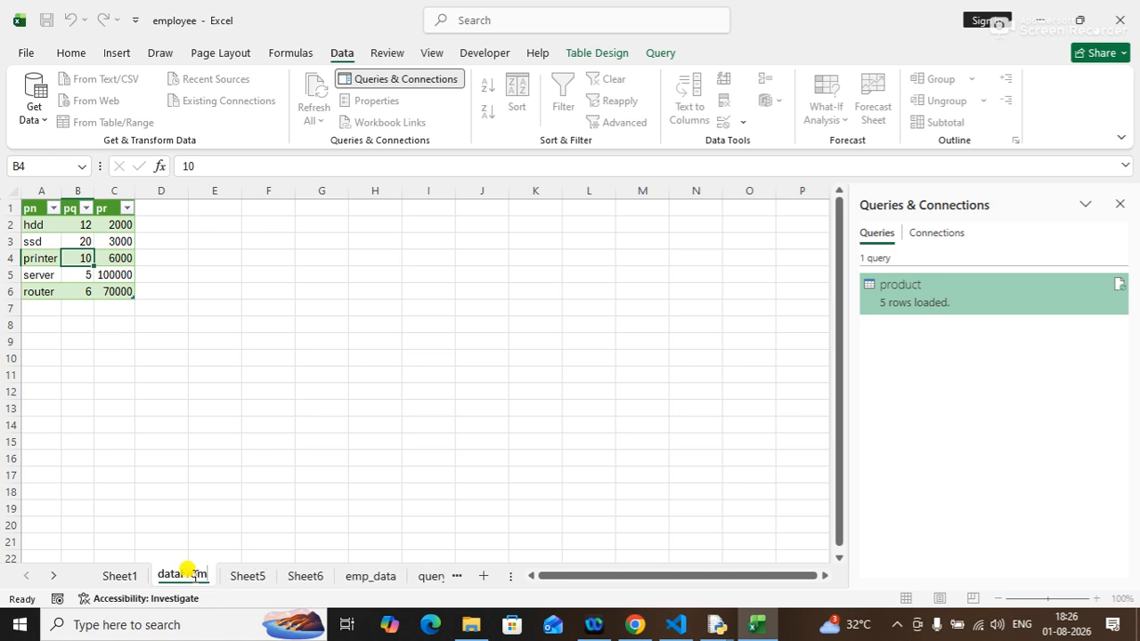
type("CSV")
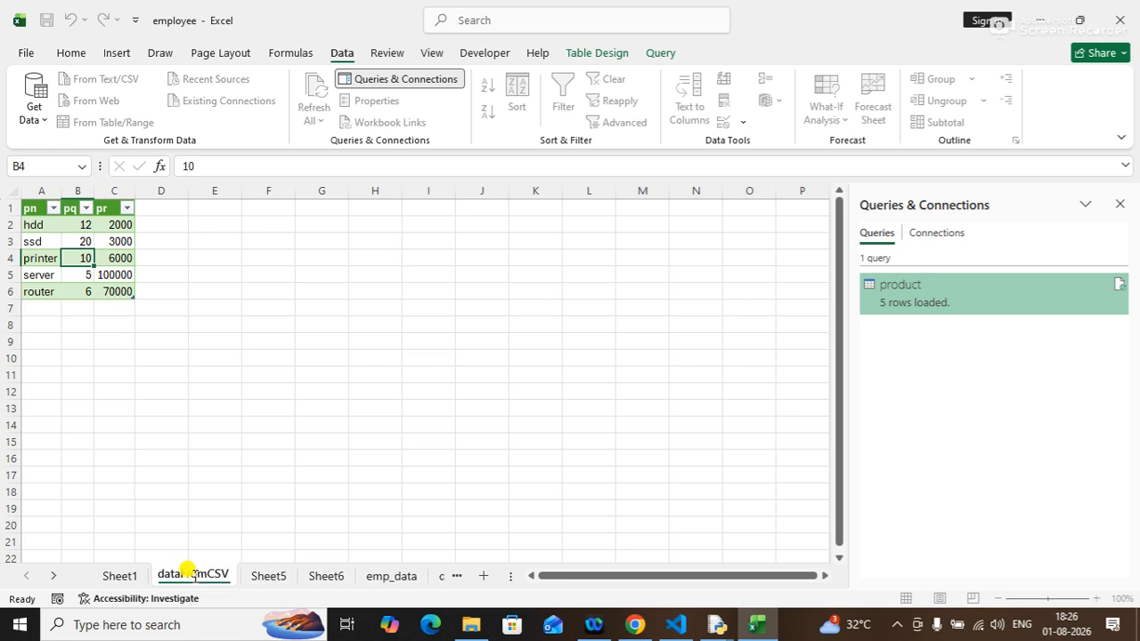
key("Return")
On Sheet5, import the DayBook workbook from the desktop through Get Data from an Excel workbook.
left_click(263, 577)
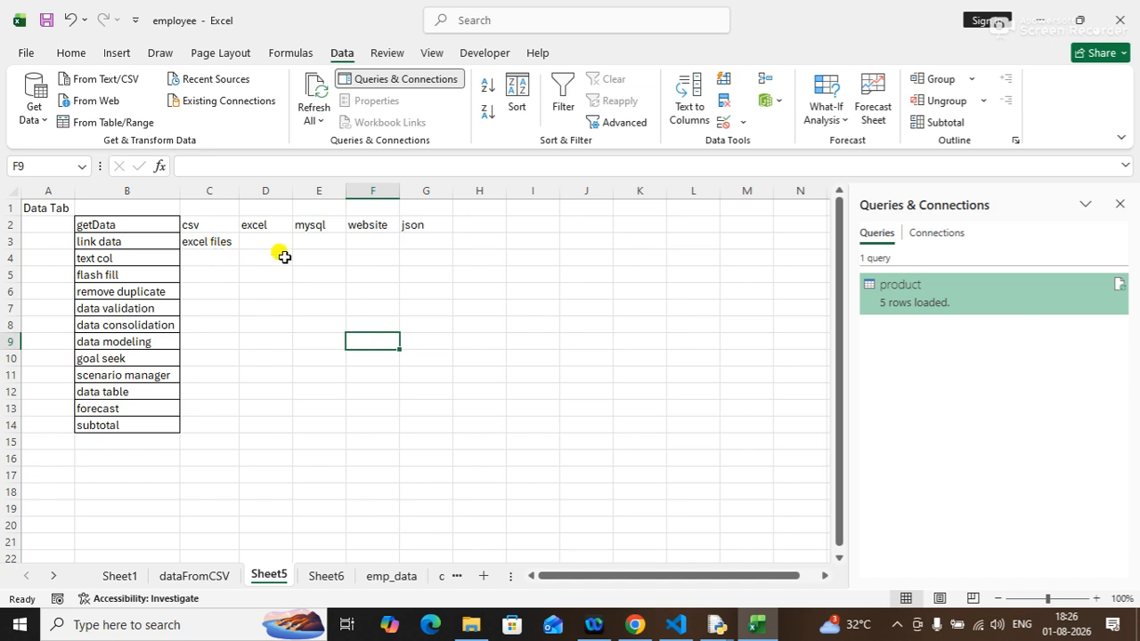
left_click(39, 123)
mouse_move(117, 149)
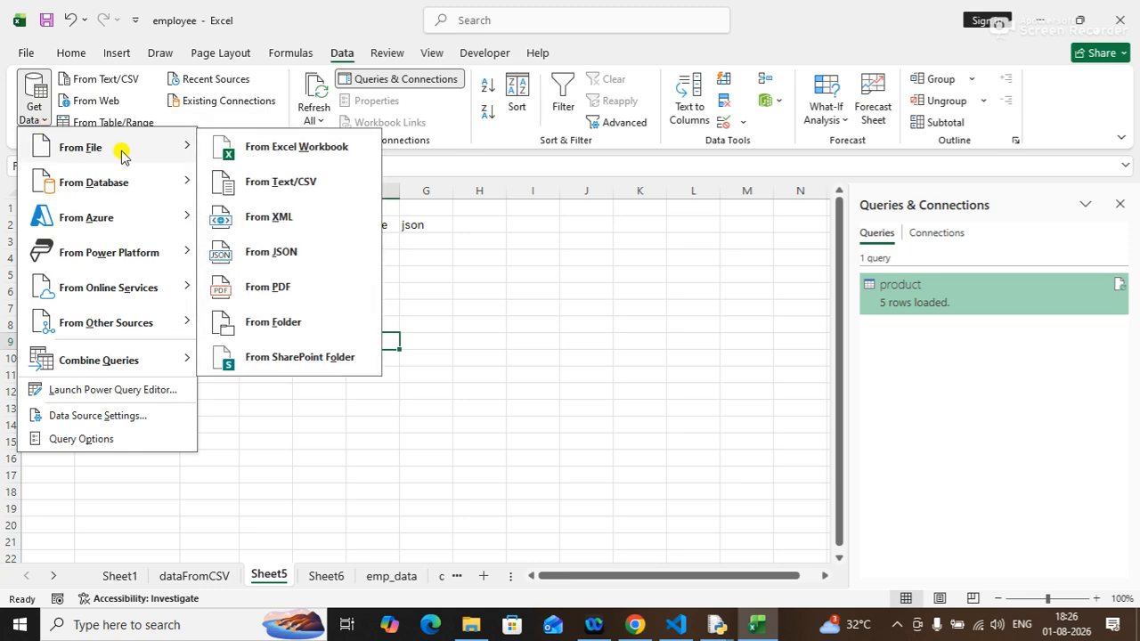
left_click(322, 158)
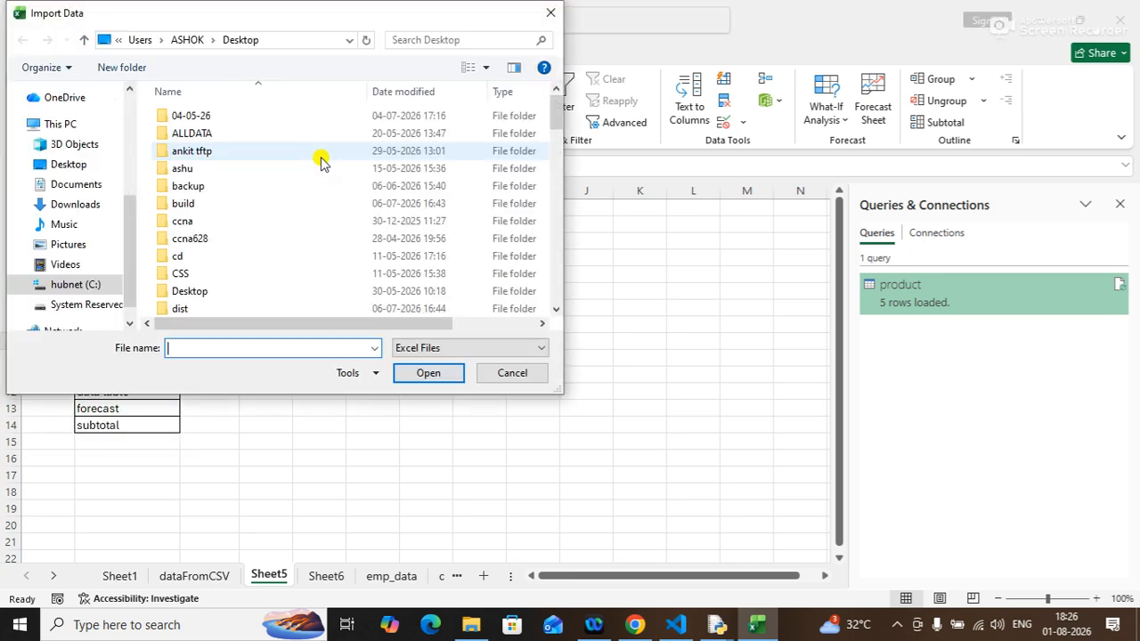
left_click_drag(558, 109, 596, 324)
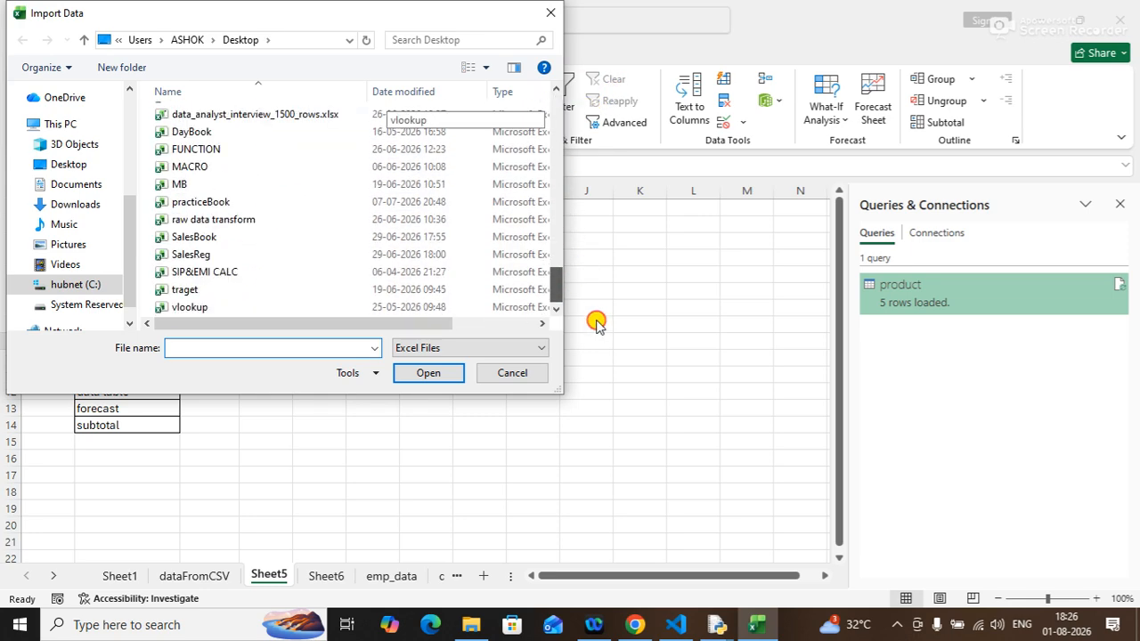
left_click(185, 133)
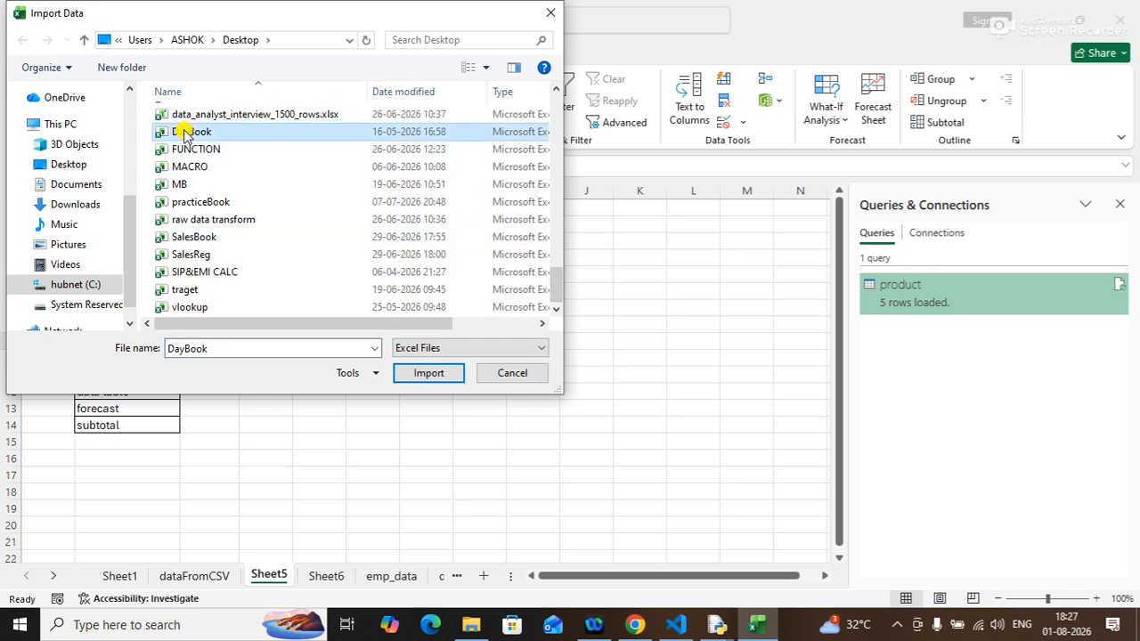
left_click(429, 373)
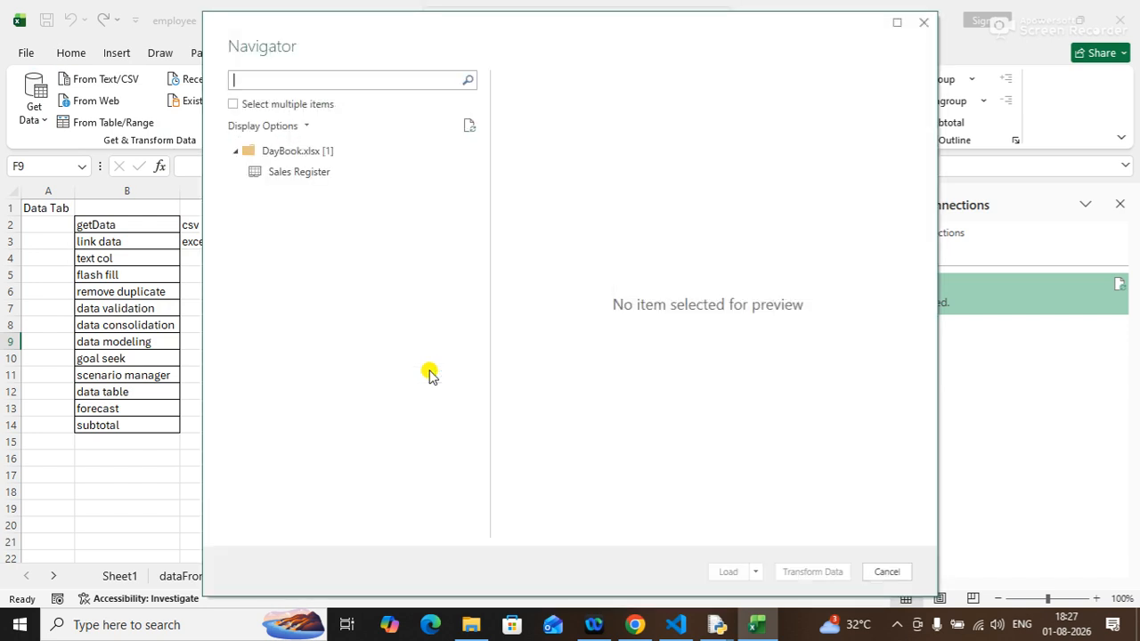
Open the Sales Register table in the Power Query Editor and close and load it into the workbook.
left_click(323, 173)
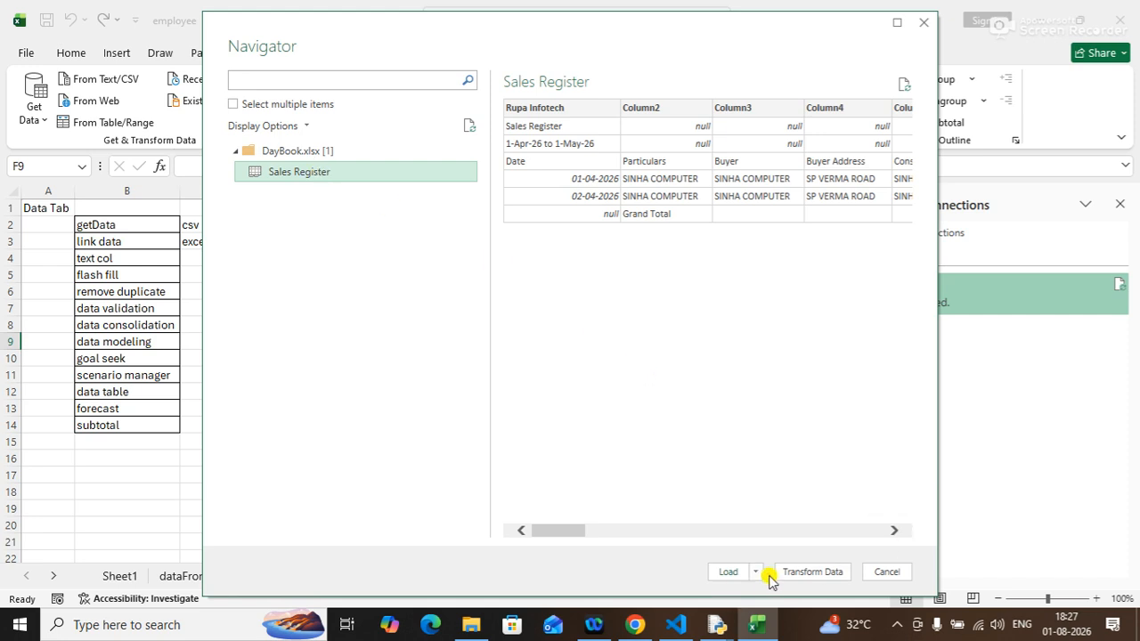
left_click(815, 575)
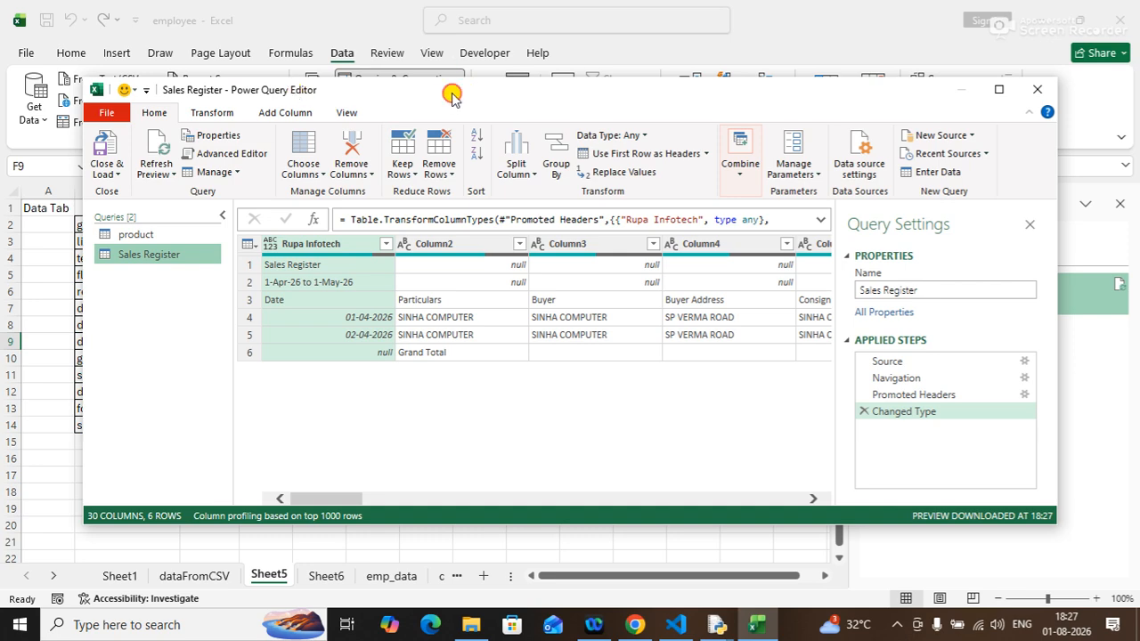
left_click_drag(453, 96, 435, 83)
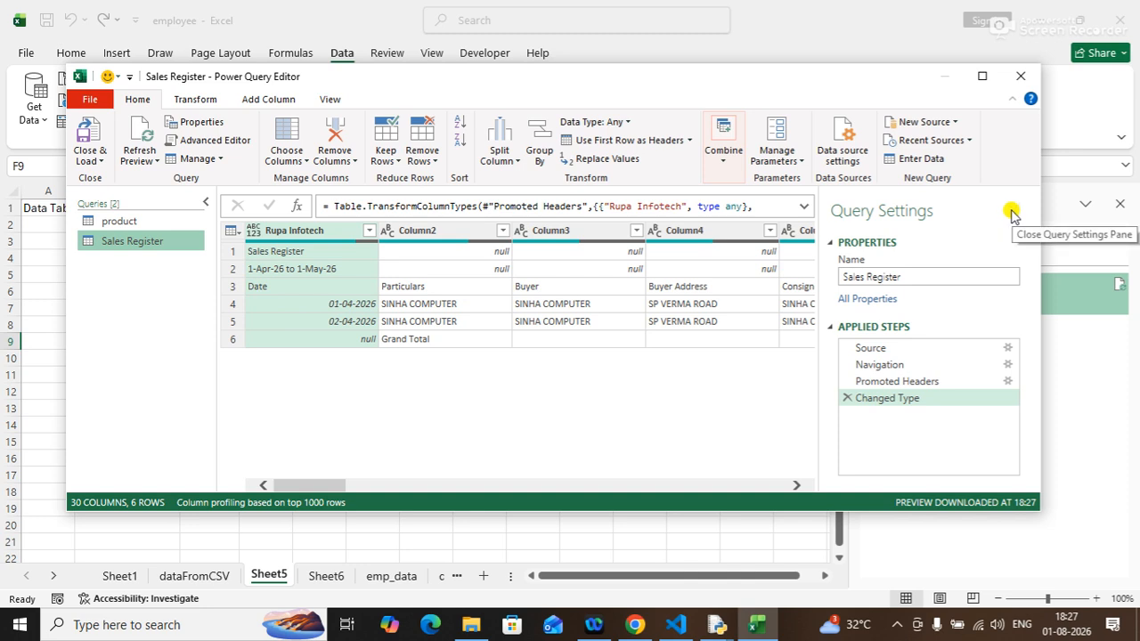
left_click(103, 161)
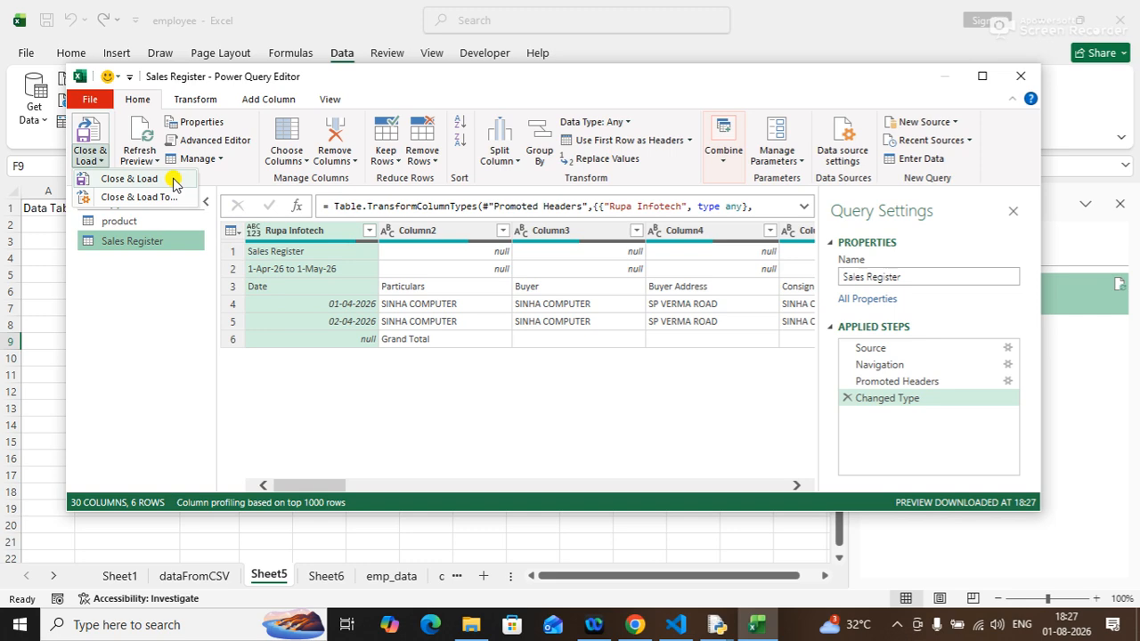
left_click(173, 182)
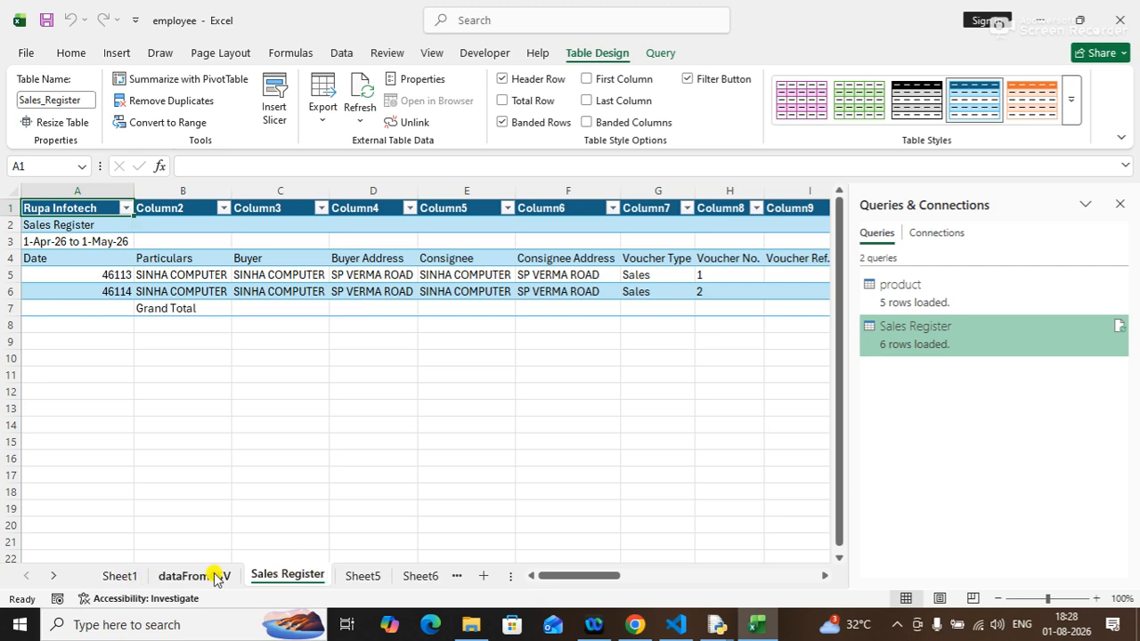
Return to Sheet5 and launch the MySQL 8.0 Command Line Client from the Start menu.
left_click(374, 577)
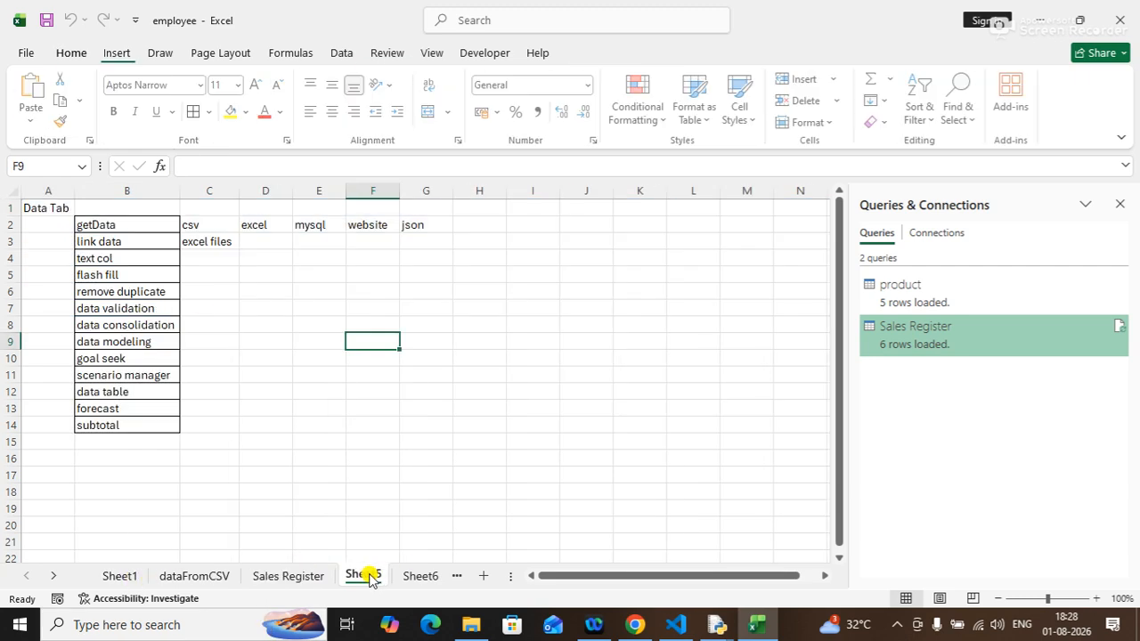
left_click(312, 227)
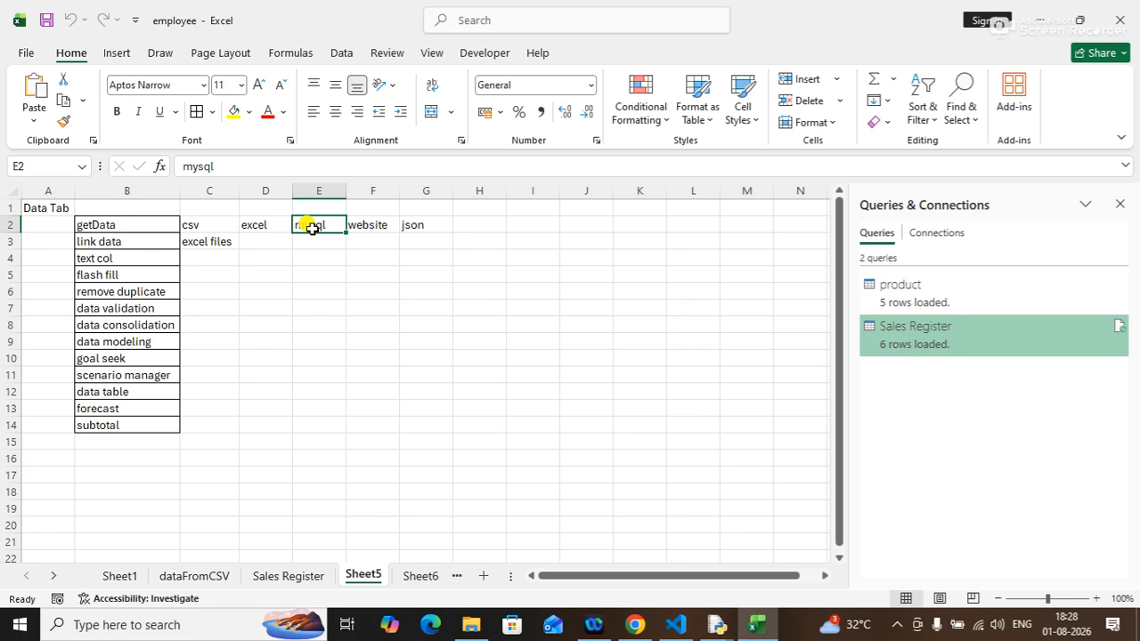
key("super")
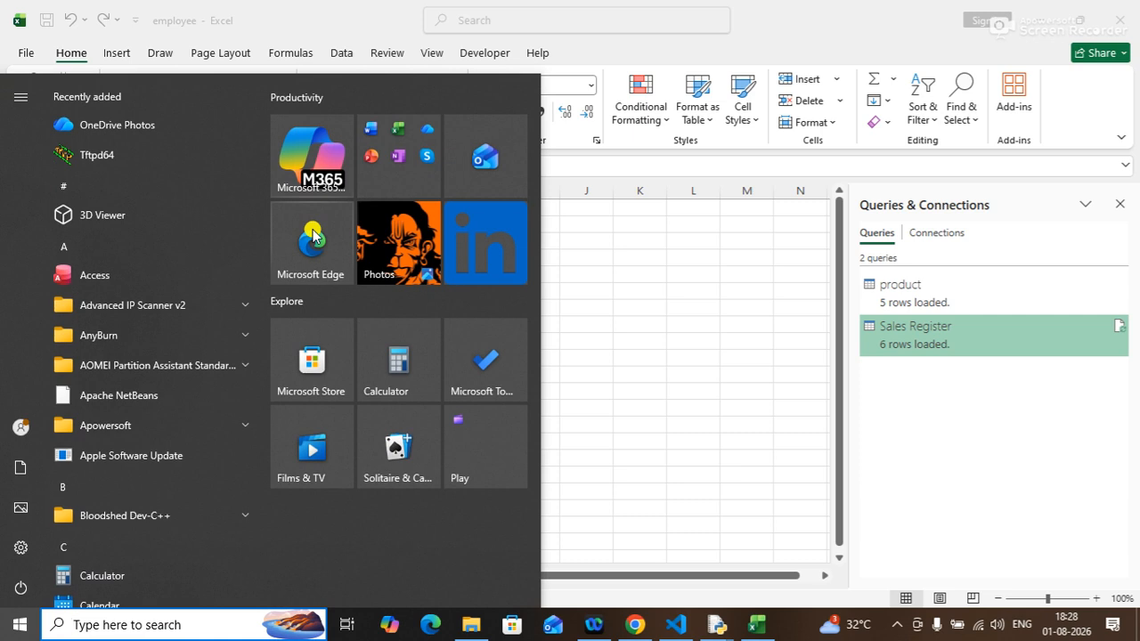
type("mysql")
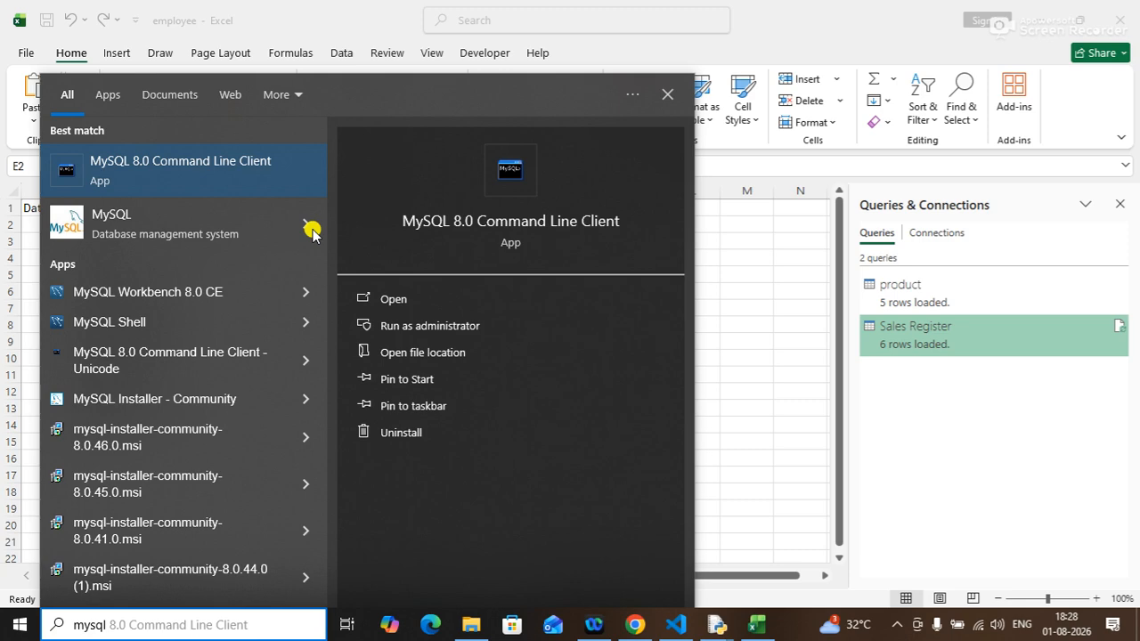
left_click(208, 161)
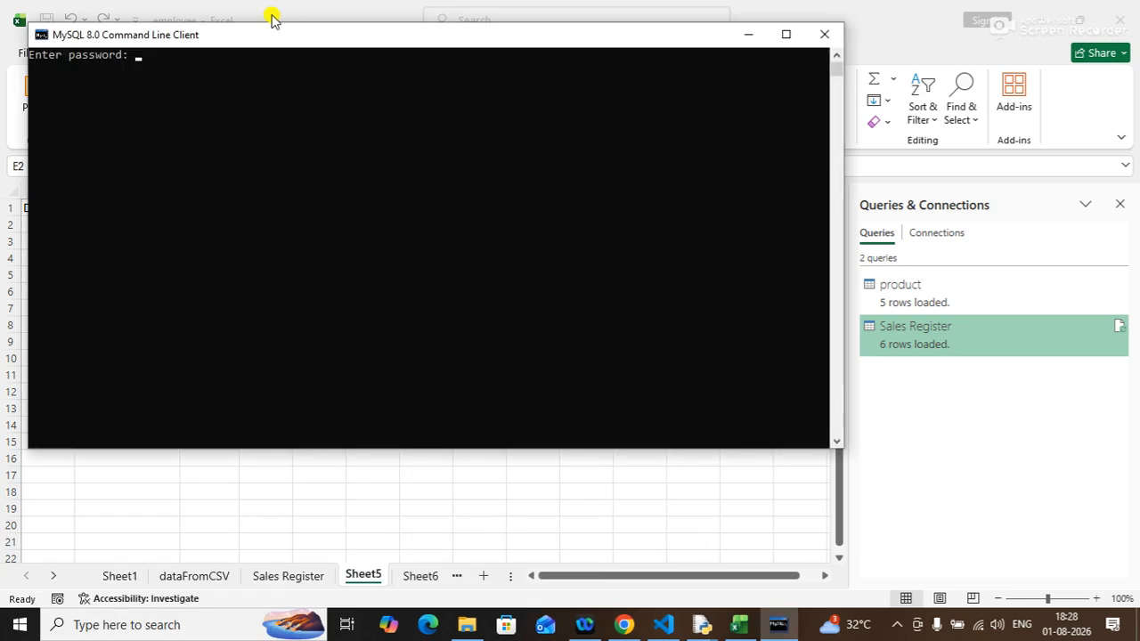
left_click_drag(260, 36, 343, 132)
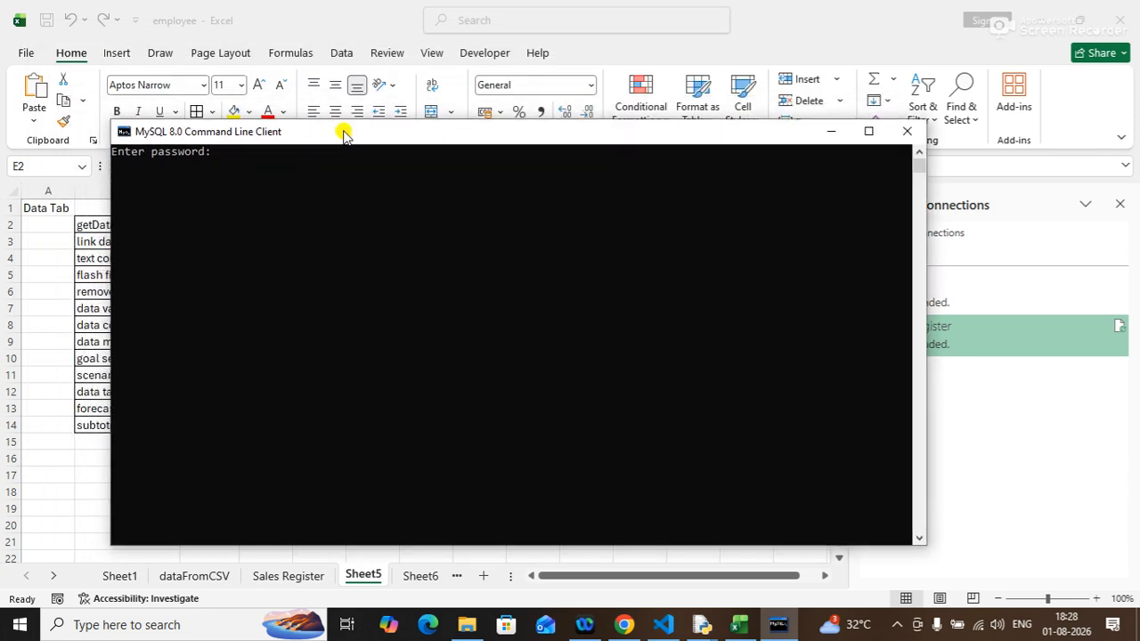
Enter the MySQL account password to log in to the server.
type("********")
key("Return")
left_click_drag(364, 137, 433, 124)
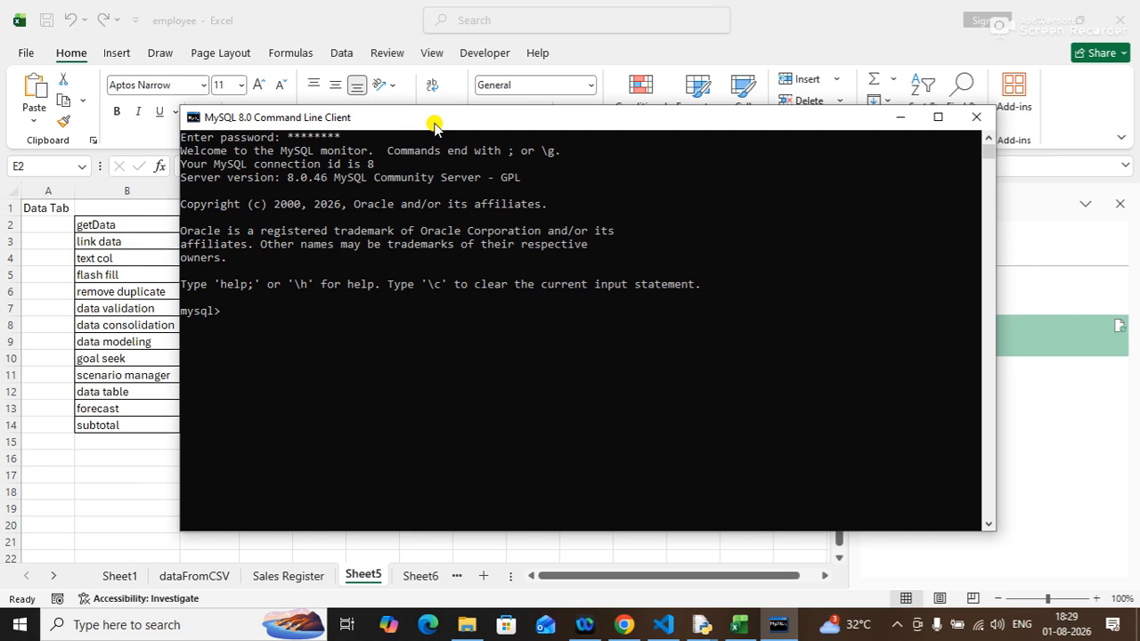
left_click_drag(457, 116, 455, 93)
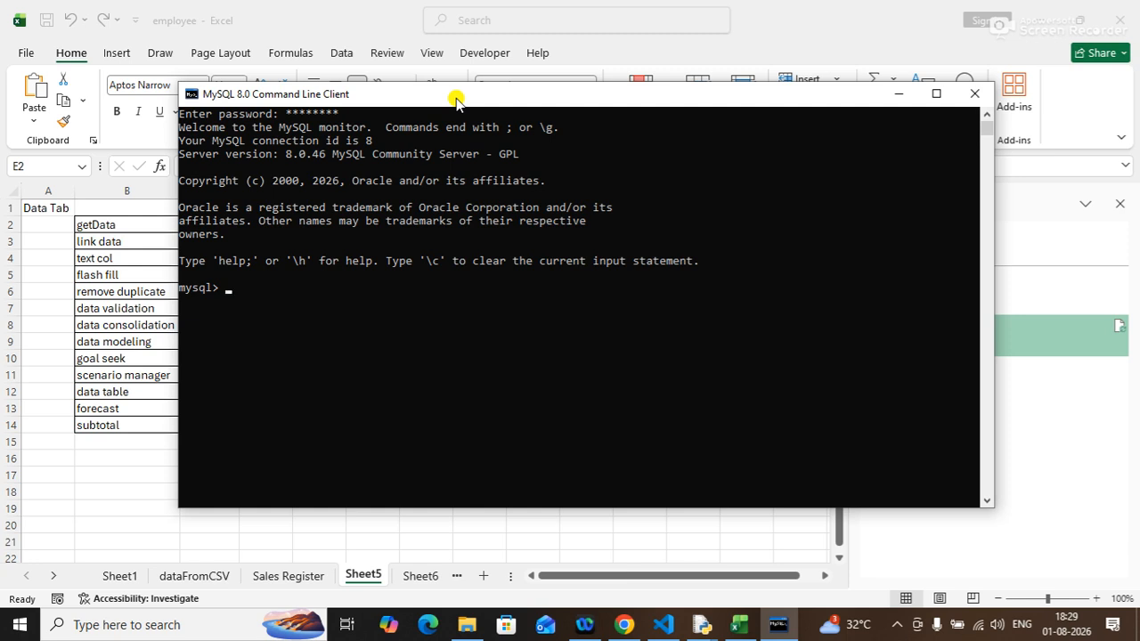
List the available databases with the show databases command.
type("show databases;")
key("Return")
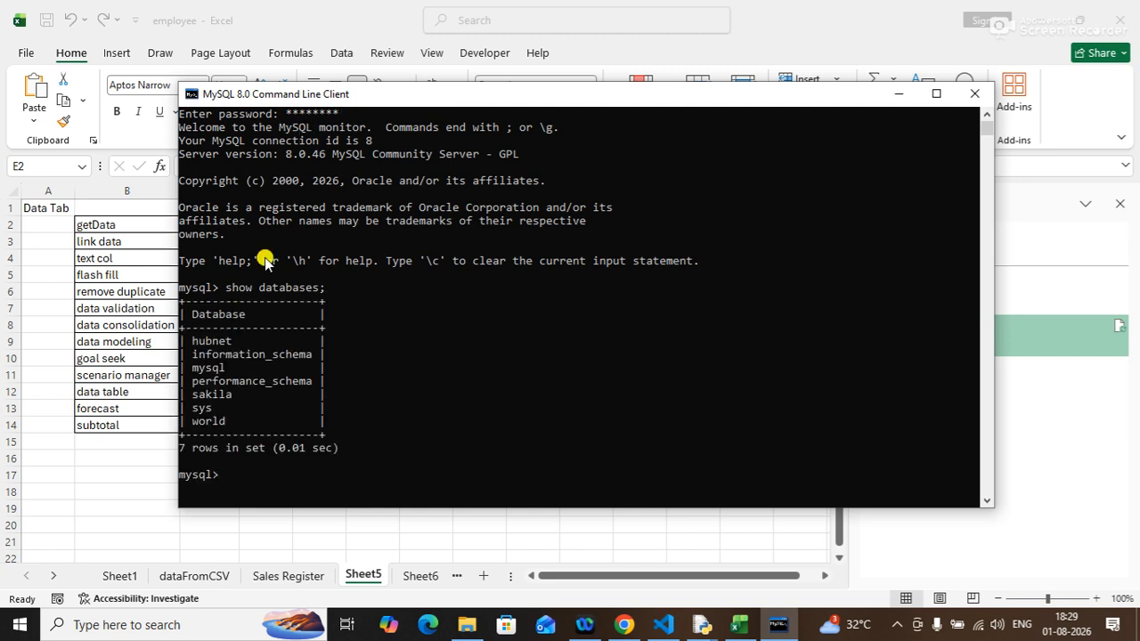
left_click_drag(192, 341, 294, 418)
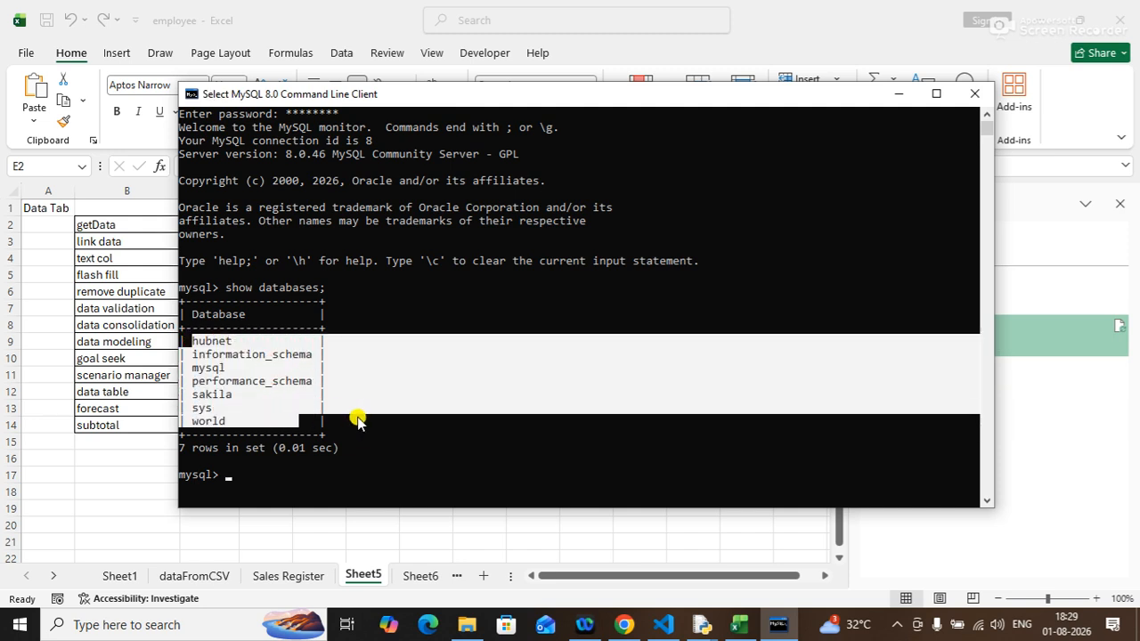
left_click(348, 394)
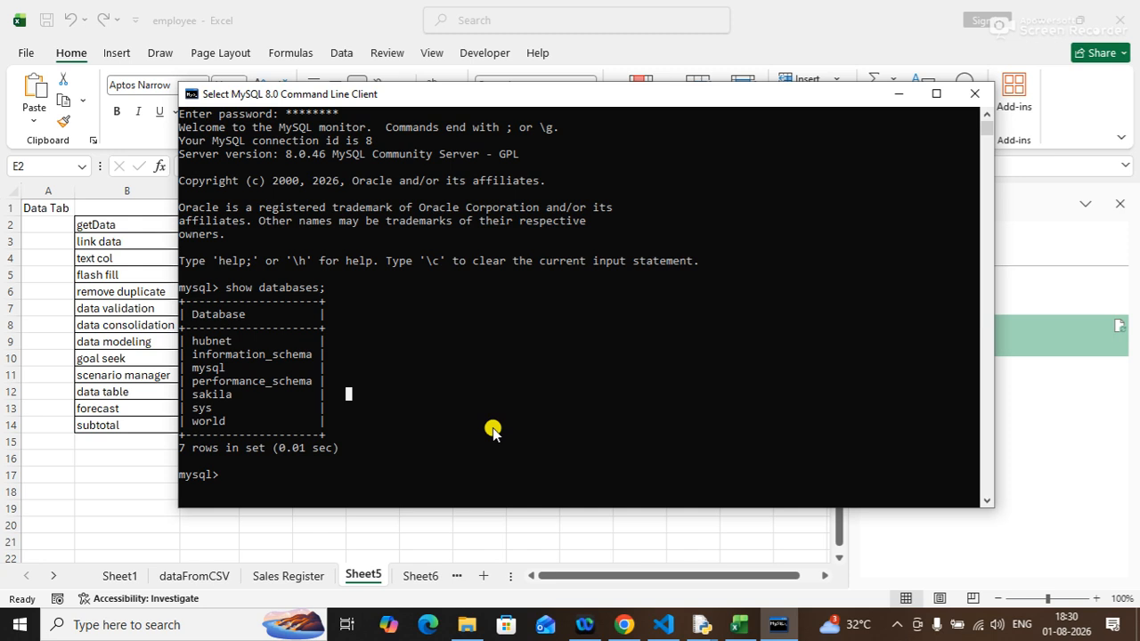
Switch to the hubnet database and list its tables.
type("use")
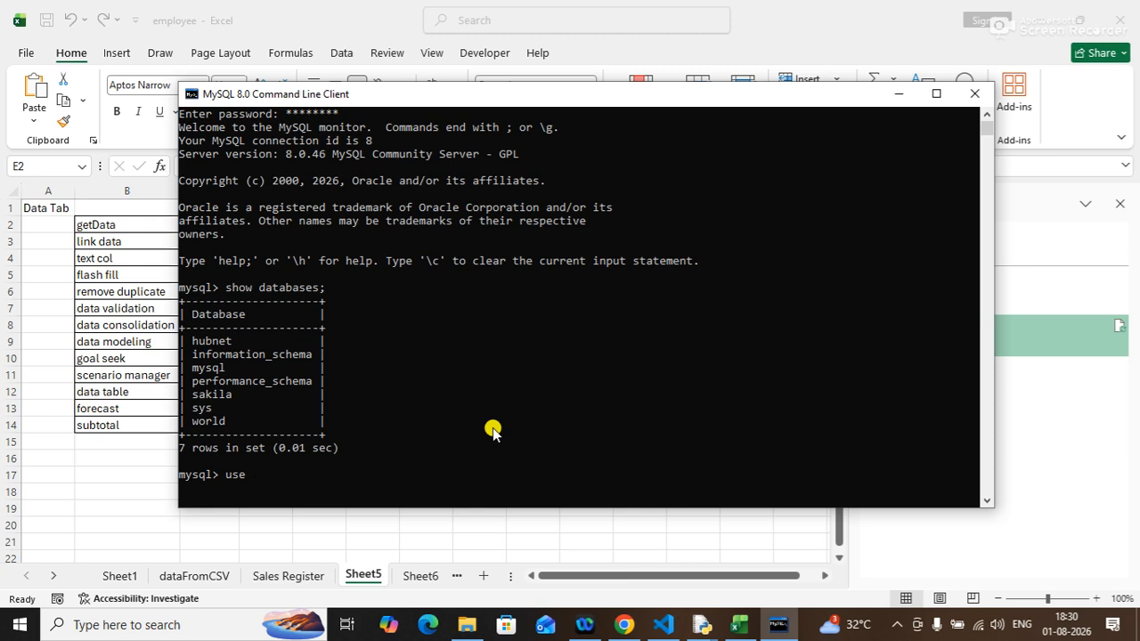
type("hubnet;")
key("Return")
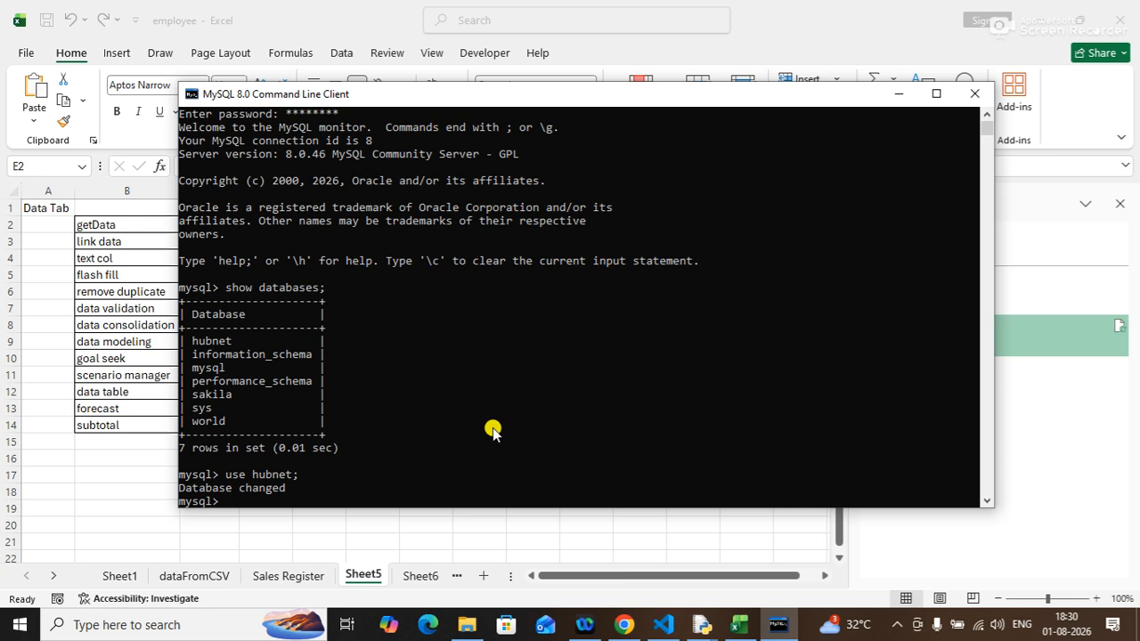
type("show tables")
type(";")
key("Return")
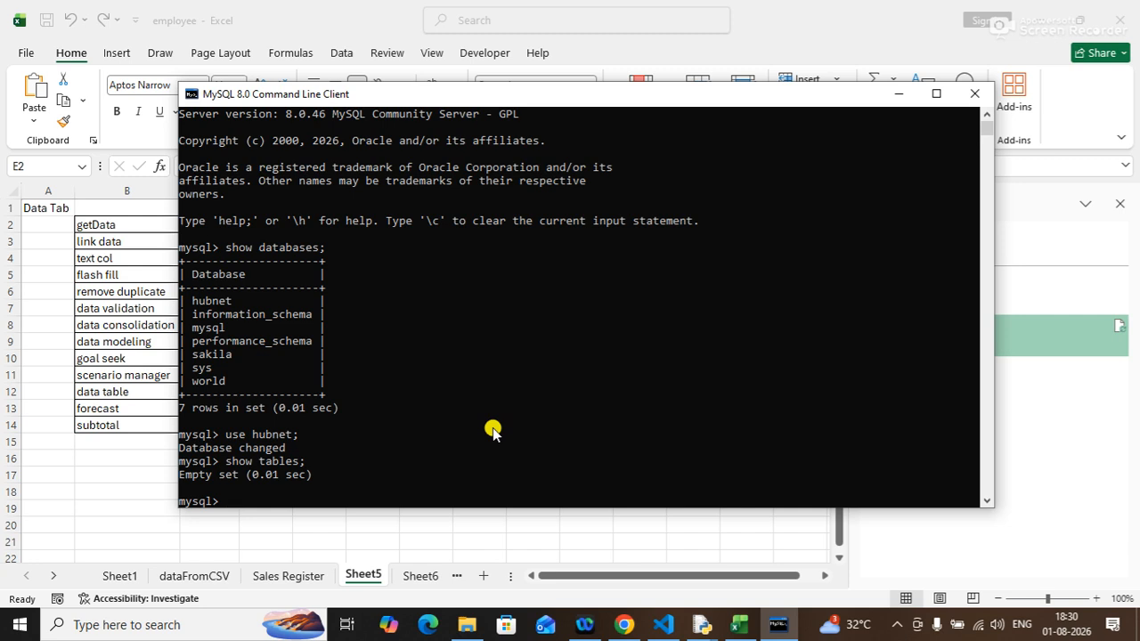
Create a users table with a userid varchar(20) primary key column and a password varchar(20) not null column.
type("create")
type("table users(user")
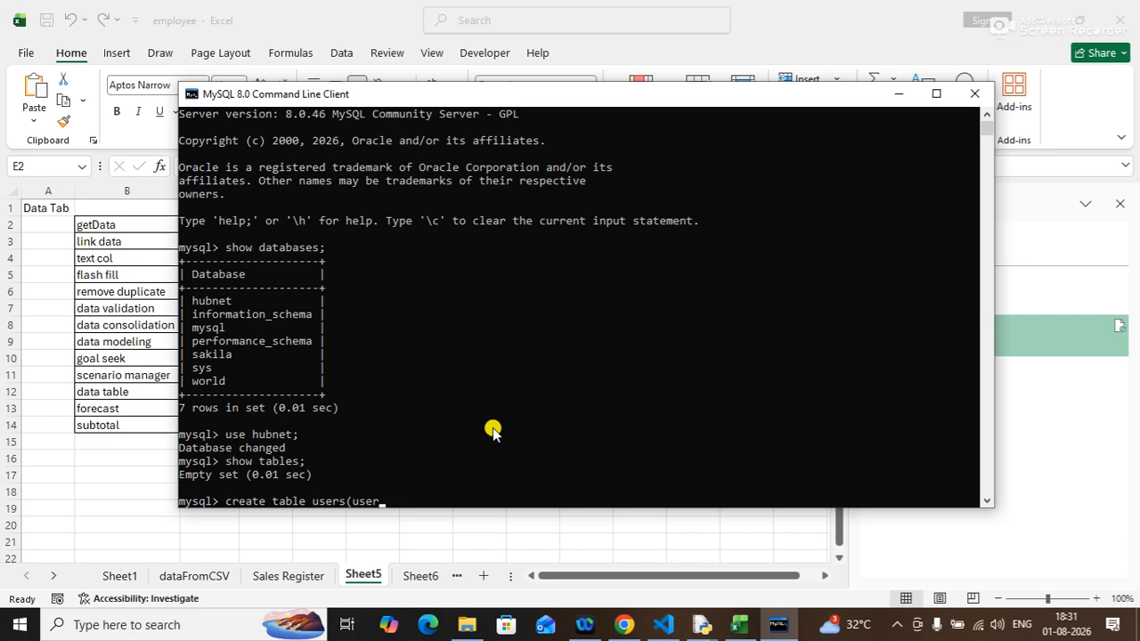
key("BackSpace")
key("BackSpace")
key("BackSpace")
key("BackSpace")
type("nam")
key("BackSpace")
key("BackSpace")
key("BackSpace")
type("userid")
type(",pas")
key("BackSpace")
key("BackSpace")
key("BackSpace")
key("BackSpace")
type("varchar")
type("(")
type("1")
key("BackSpace")
type("20)")
type("primary key,")
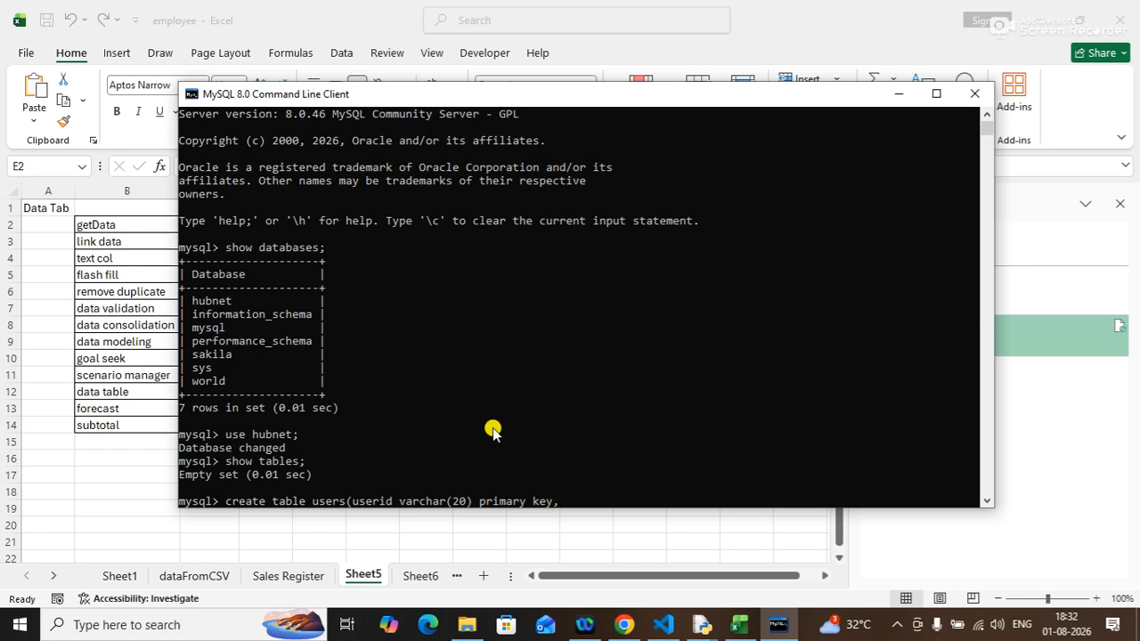
left_click_drag(480, 502, 551, 506)
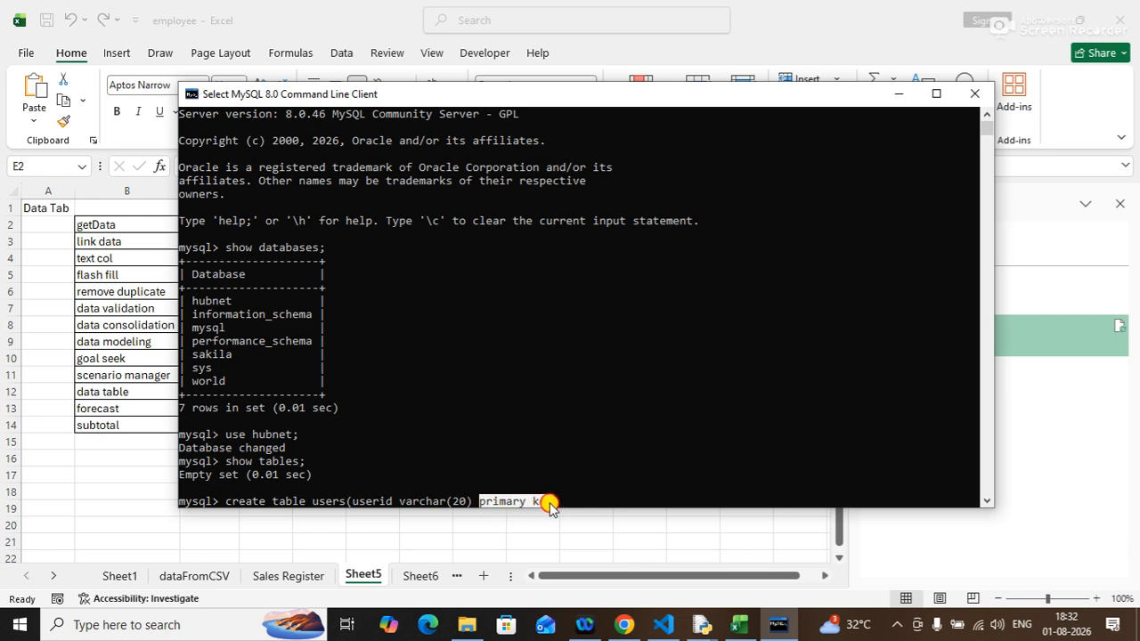
left_click(360, 501)
left_click_drag(368, 502, 398, 502)
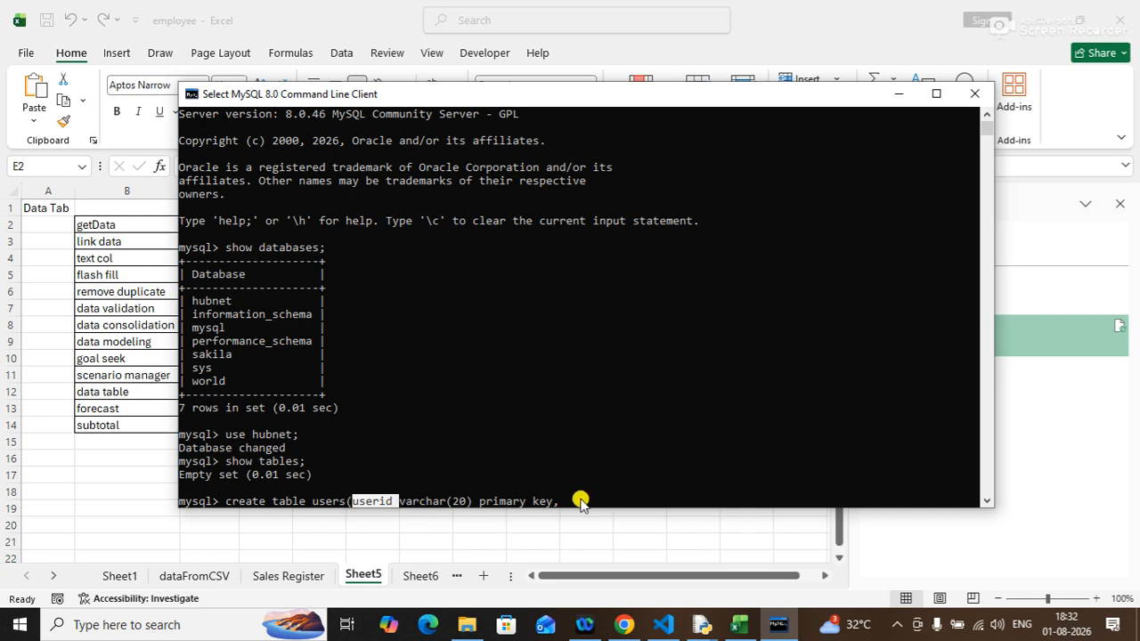
left_click(583, 502)
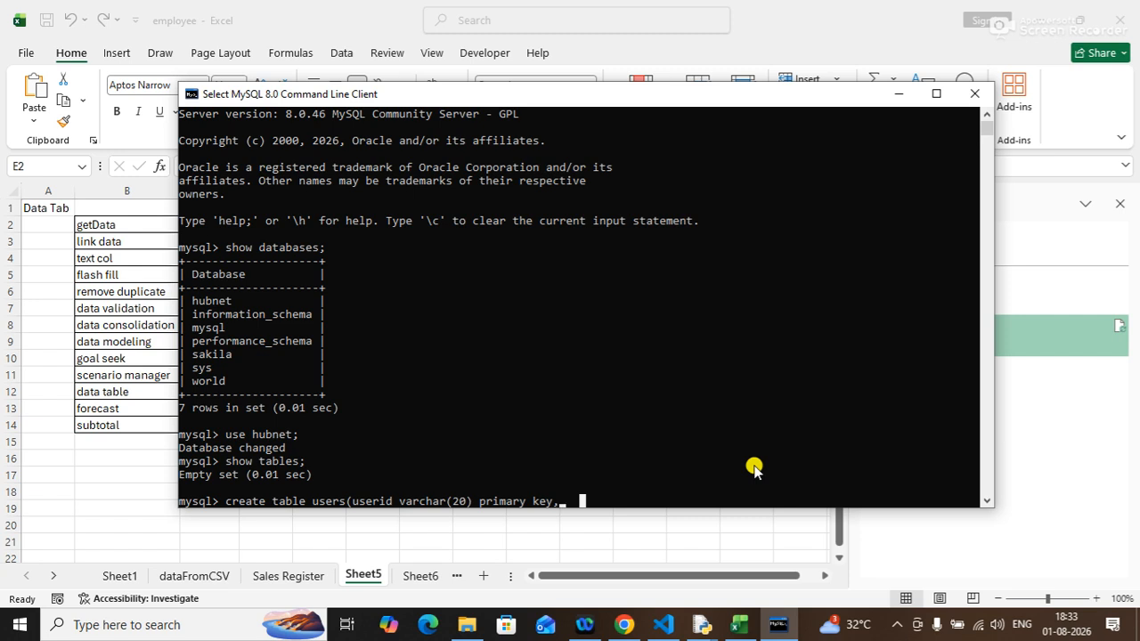
type("password")
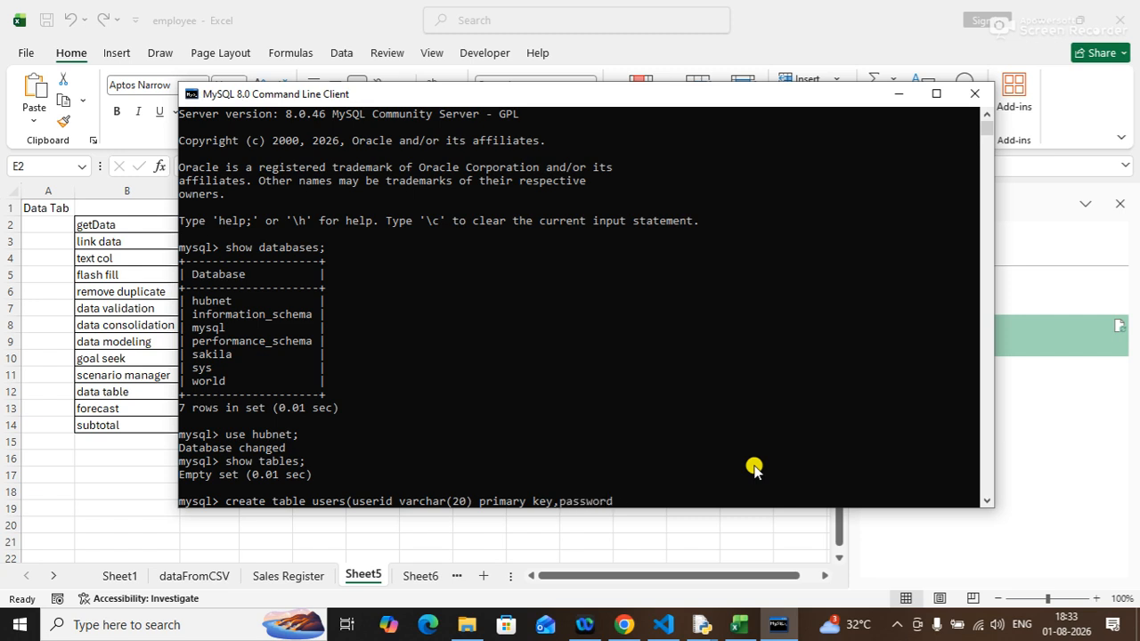
type(" varchar(20)")
key("BackSpace")
key("BackSpace")
key("BackSpace")
type("20) not null);")
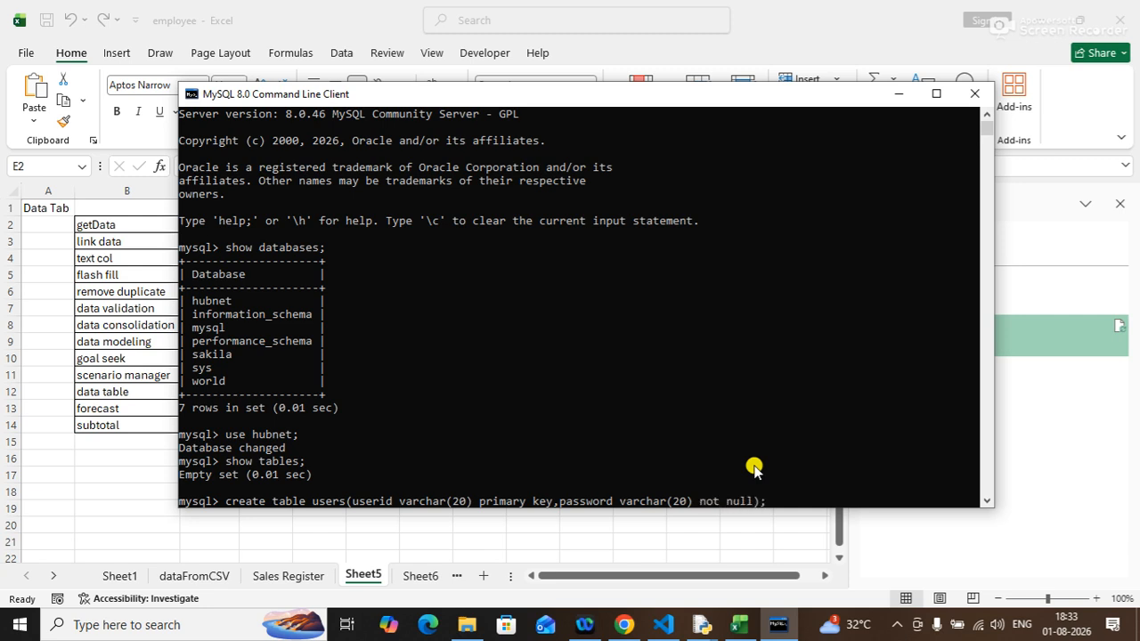
key("Return")
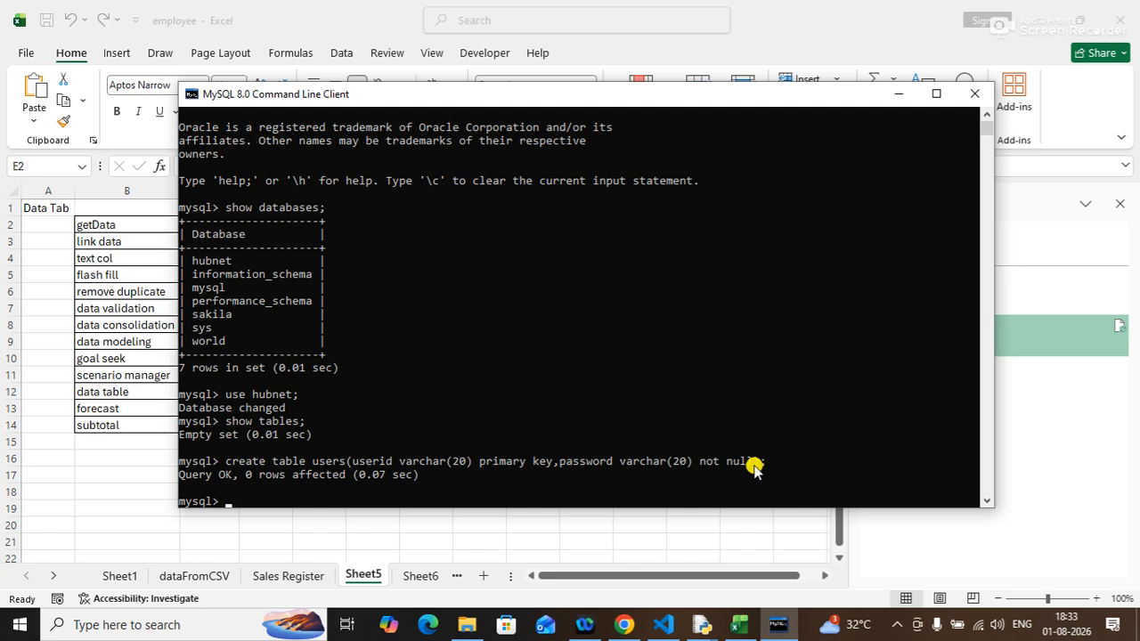
List the tables in the hubnet database and select all rows from the users table.
type("show tables")
key("Return")
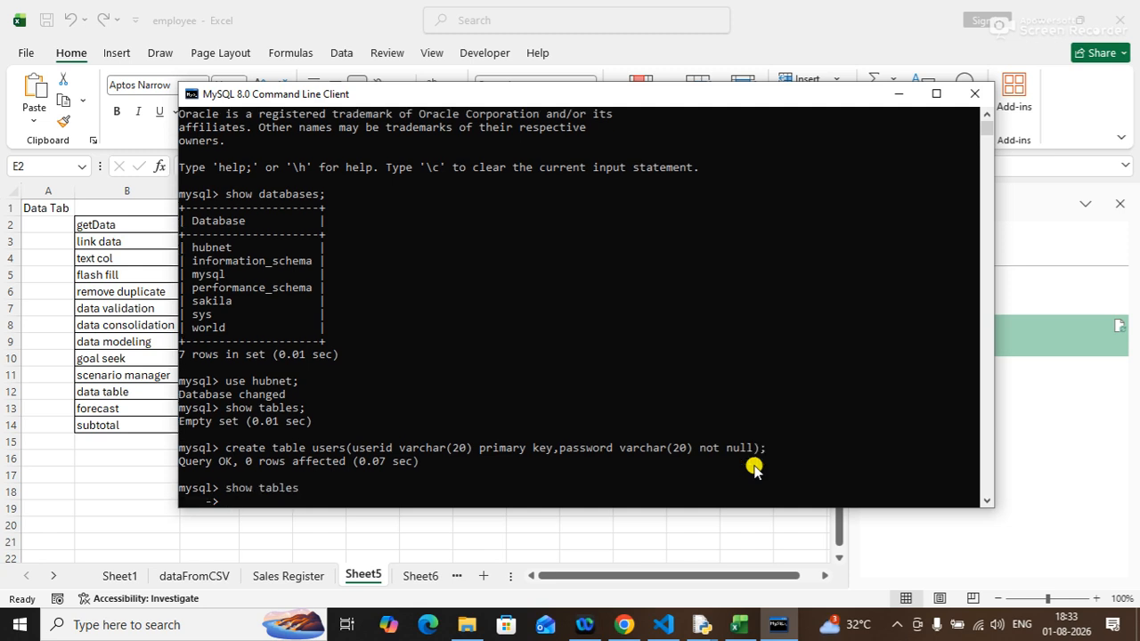
type(";")
key("Return")
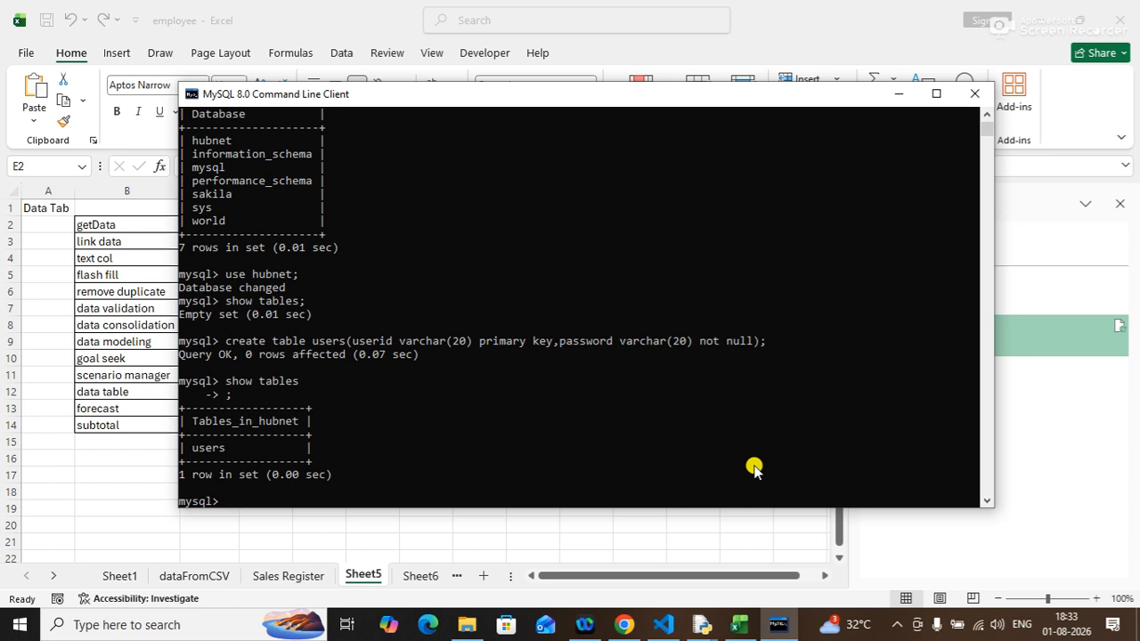
type("select * from users;")
key("Return")
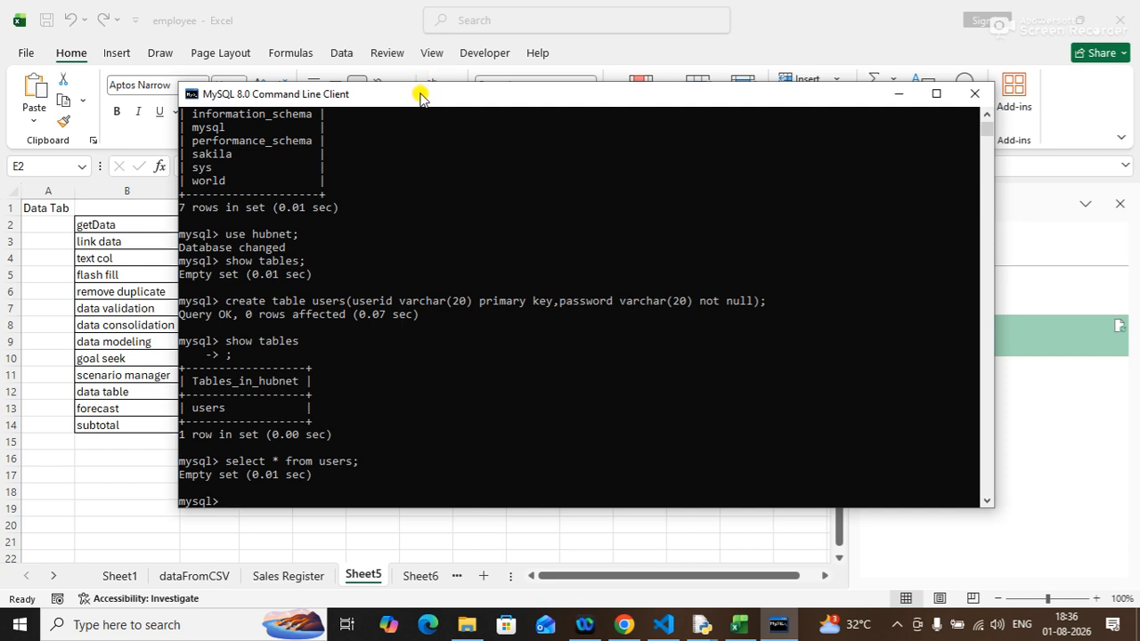
Insert three sample user records, each with a user ID and a password, into the users table.
left_click_drag(419, 93, 482, 75)
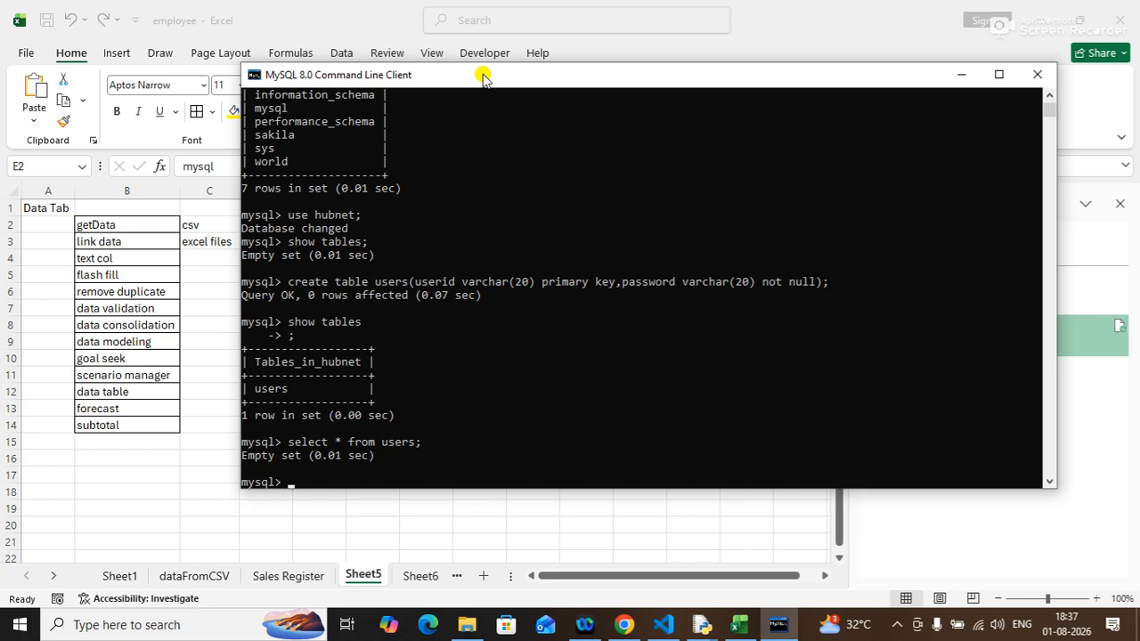
type("insert into")
type("users")
type("values")
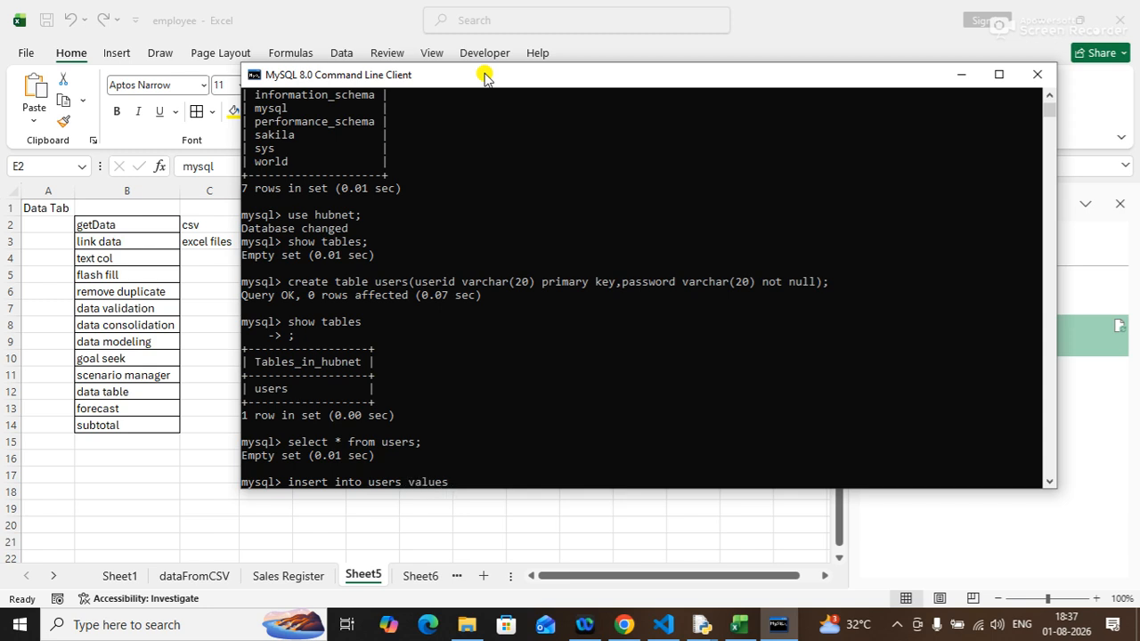
type("(\"")
type("tom")
key("BackSpace")
key("BackSpace")
key("BackSpace")
type("tom\",\"abc@123\"),(\"som\",\"xyz")
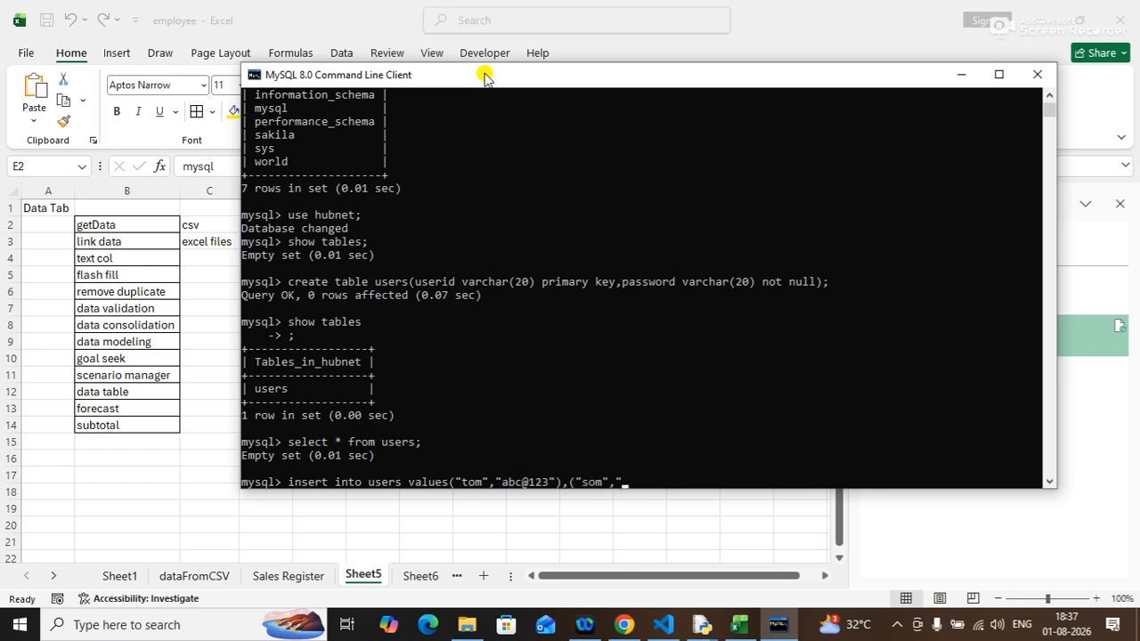
type("@123\"),(\"dick\",\"pq")
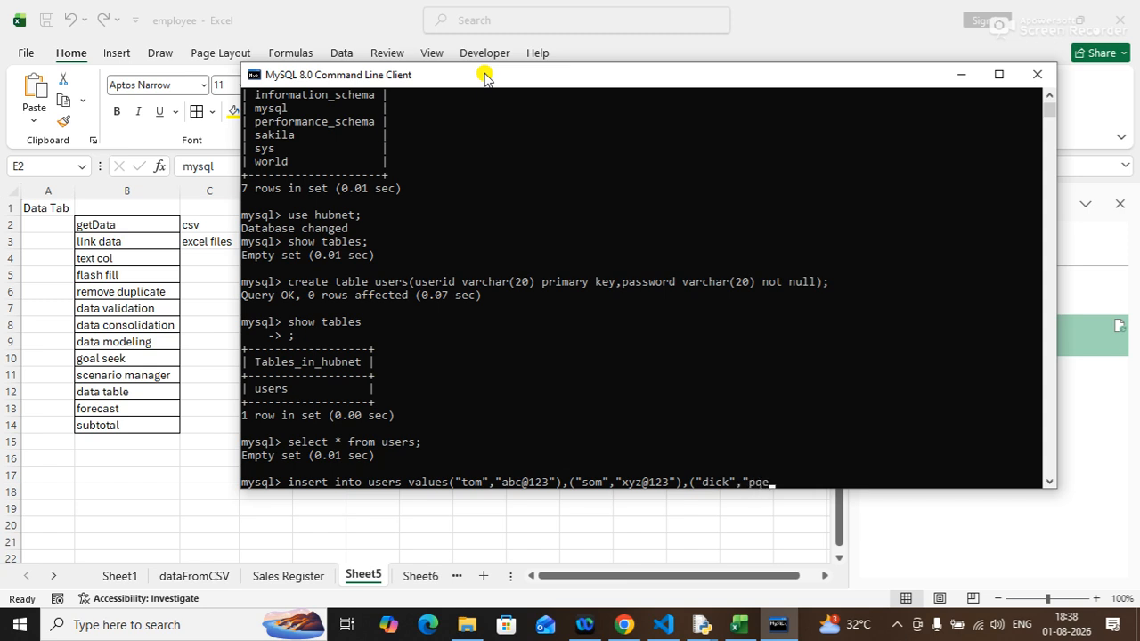
type("r@123\",);")
key("Return")
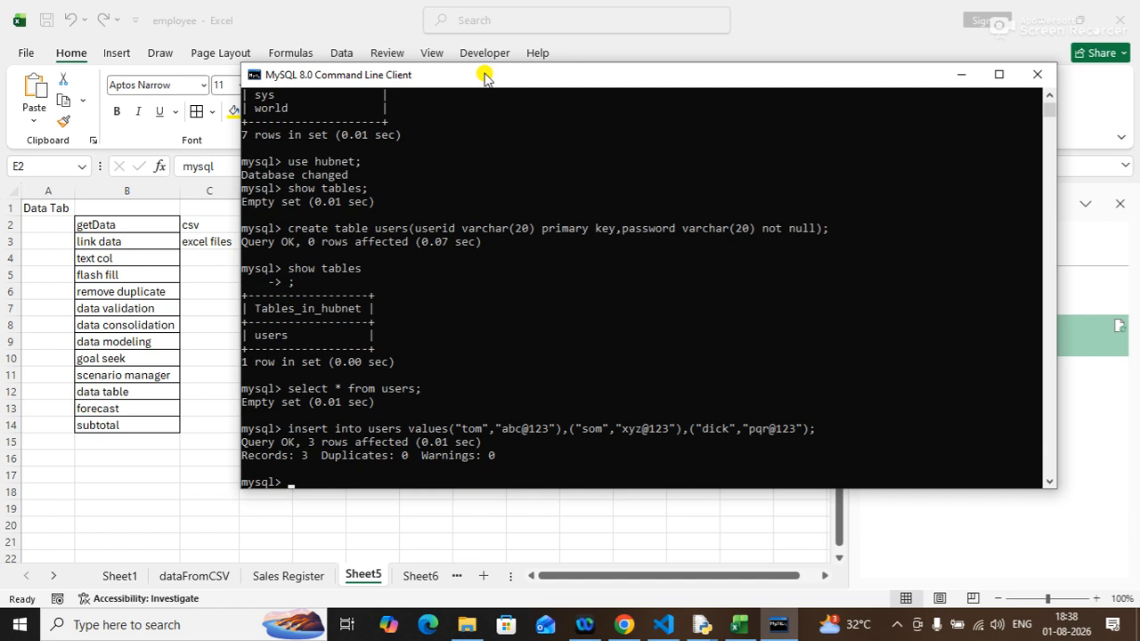
Query all rows of the users table again, then minimize the MySQL client.
type("select * from users;")
key("Return")
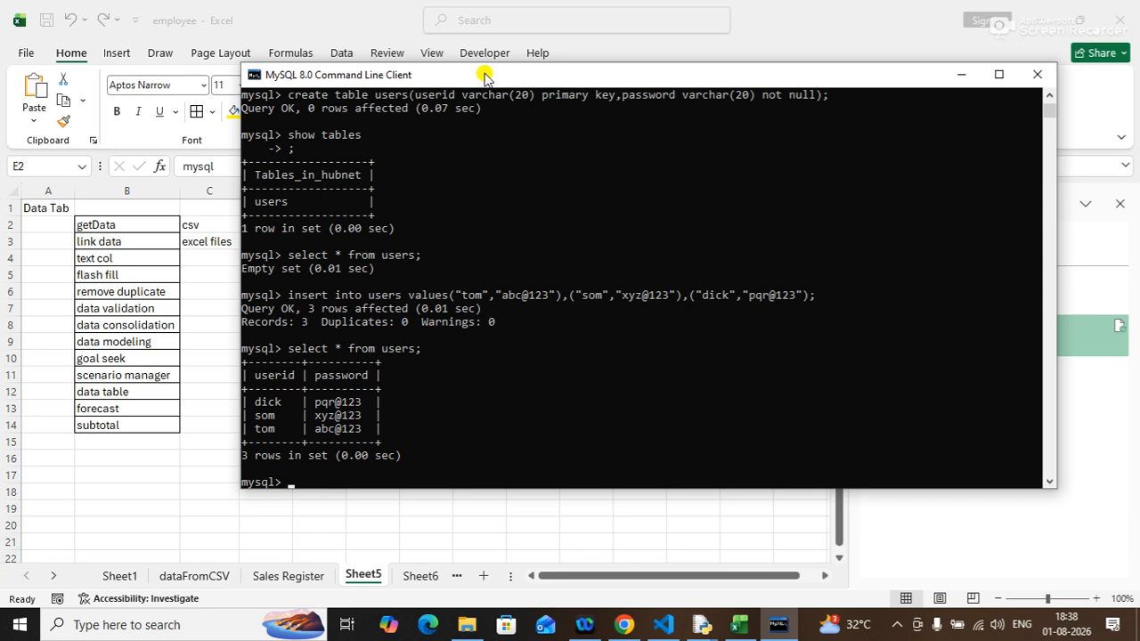
left_click(961, 73)
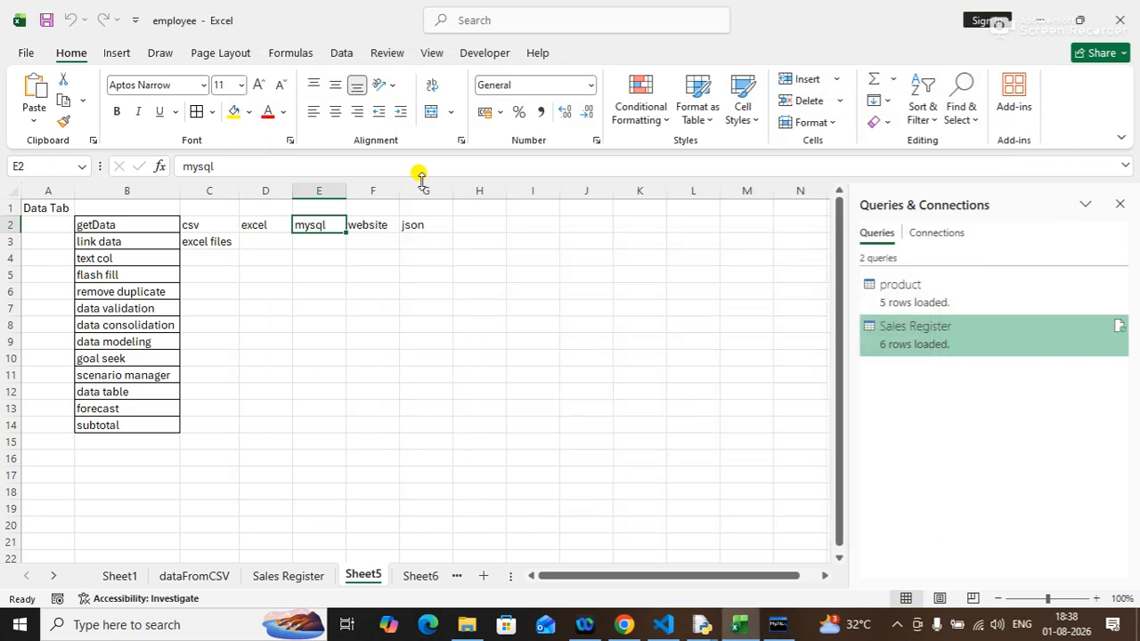
Select cell E5 and try to import data from a MySQL database using Get Data.
left_click(322, 323)
left_click(300, 281)
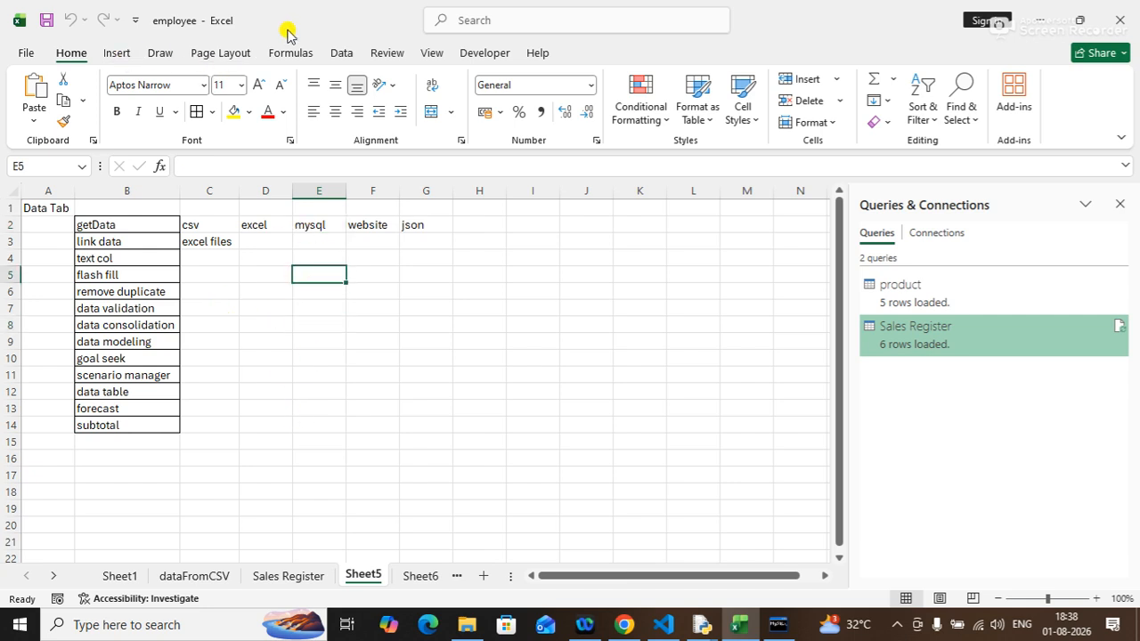
left_click(342, 55)
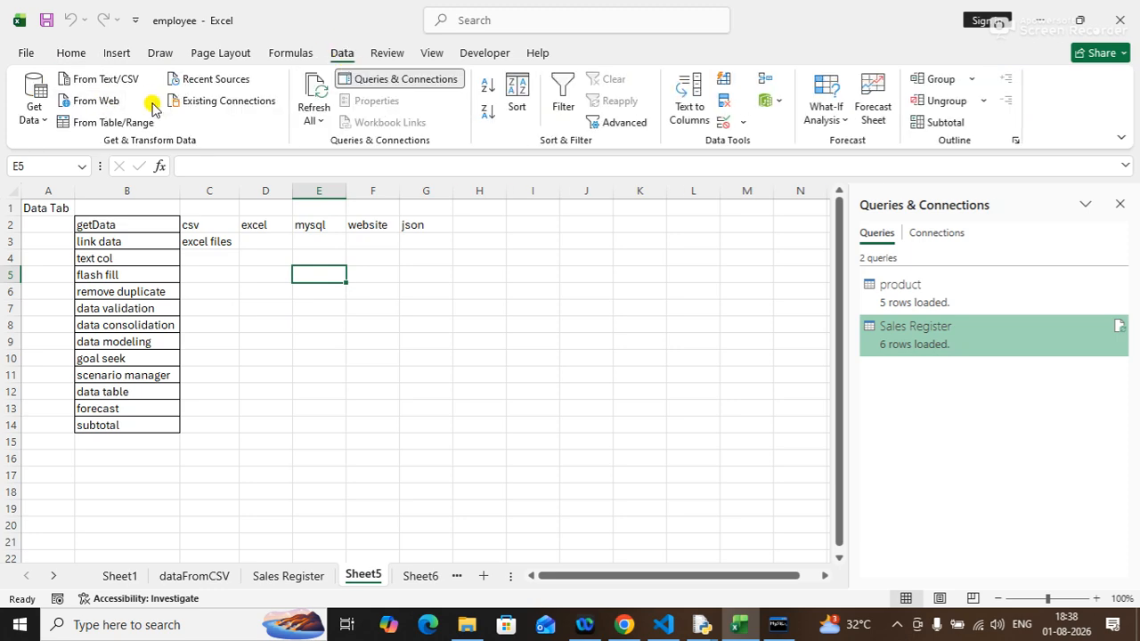
left_click(39, 119)
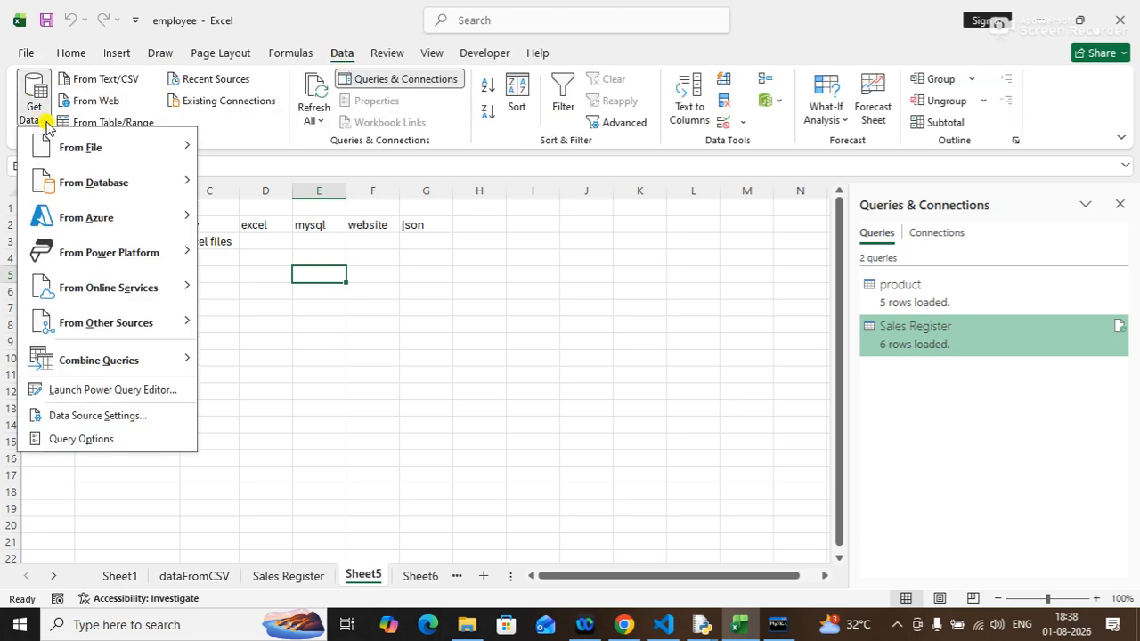
mouse_move(126, 187)
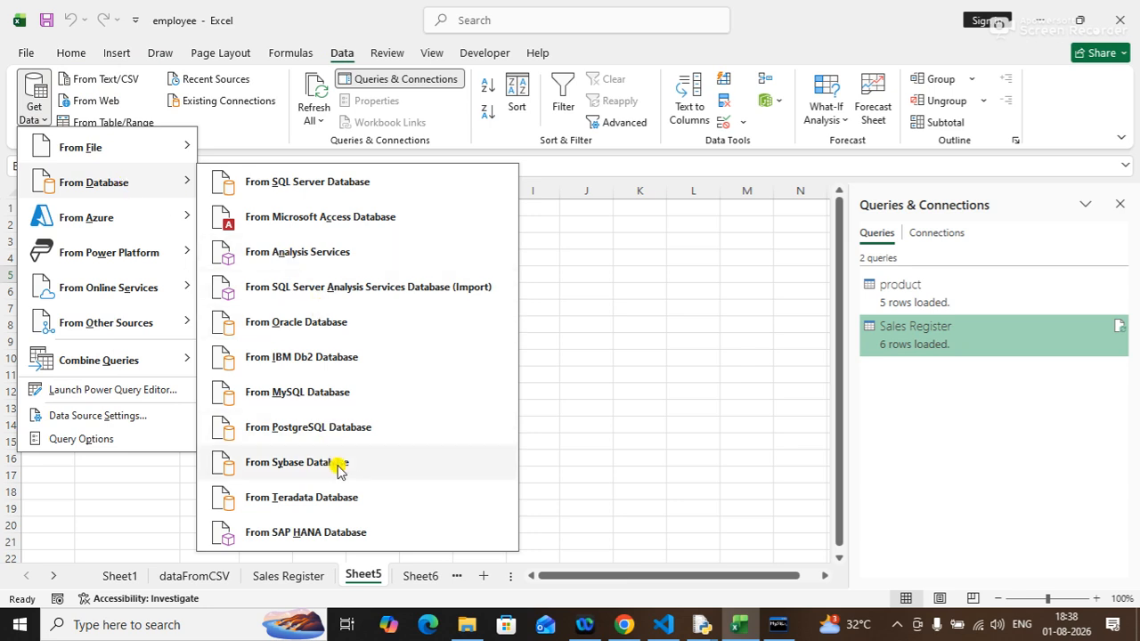
left_click(325, 401)
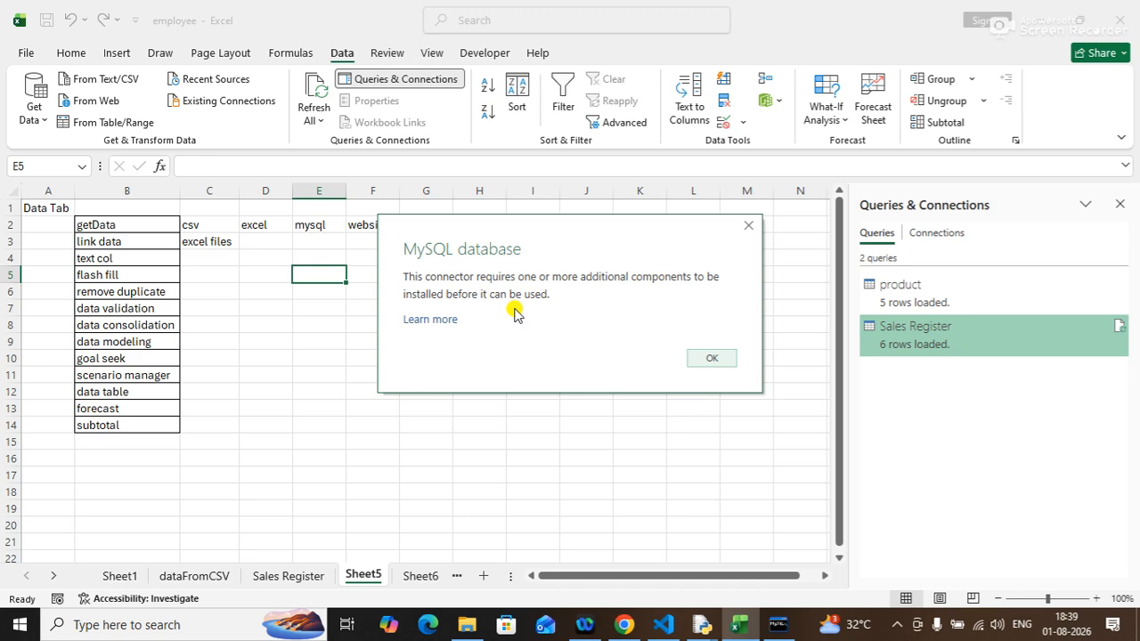
Open the connector's Learn more article, scroll through the Power Query import documentation, then return and dismiss the message.
left_click(436, 323)
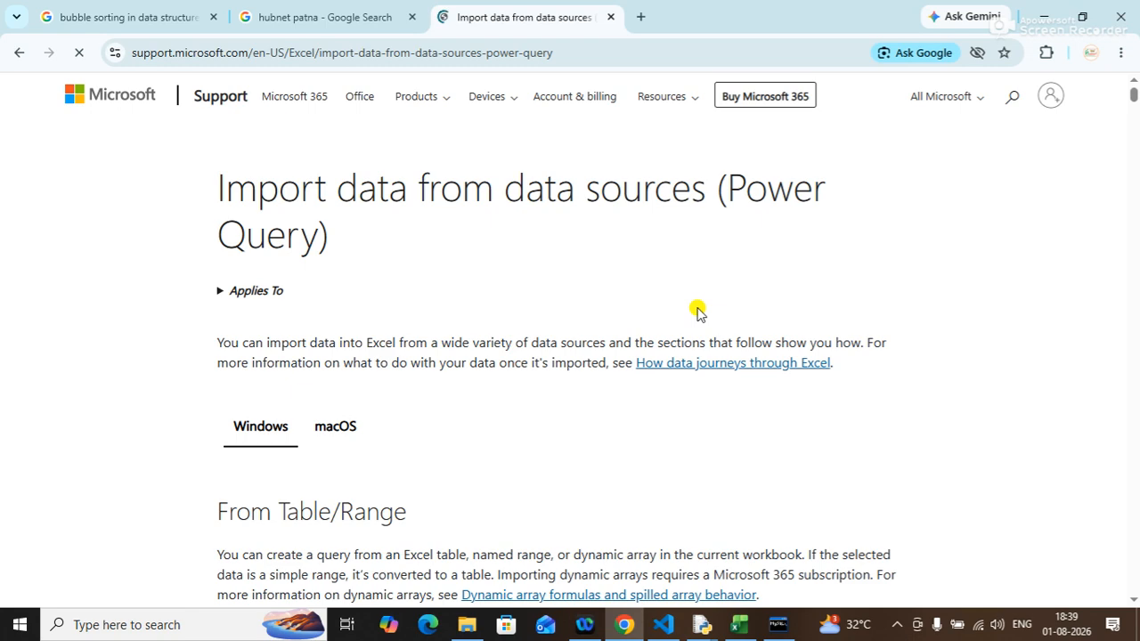
left_click(1075, 136)
left_click(1134, 102)
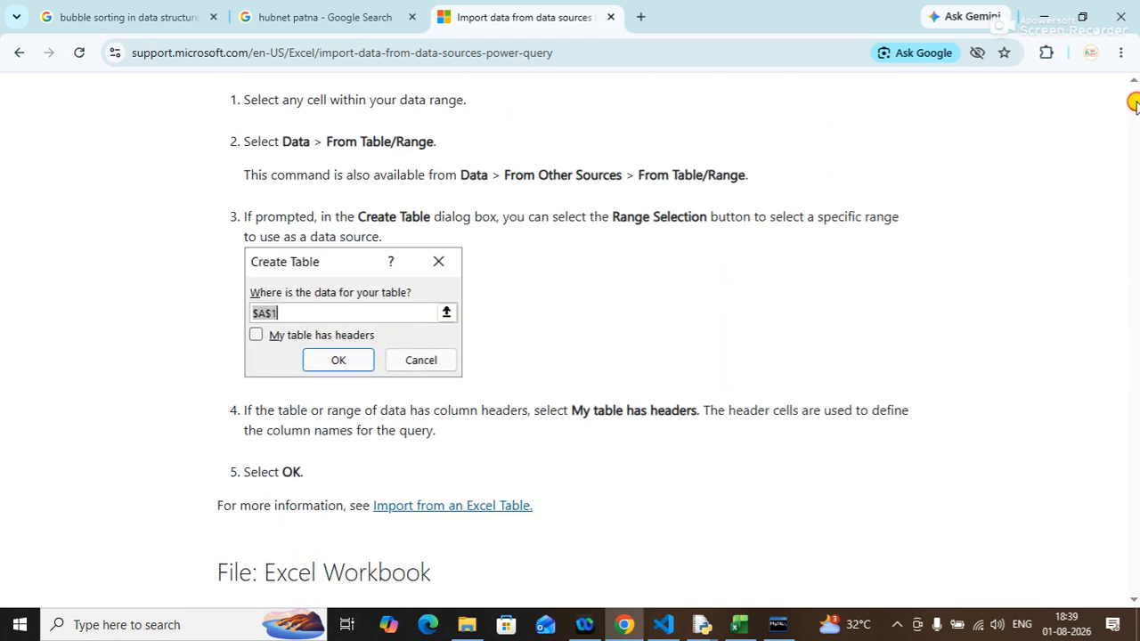
left_click(1134, 103)
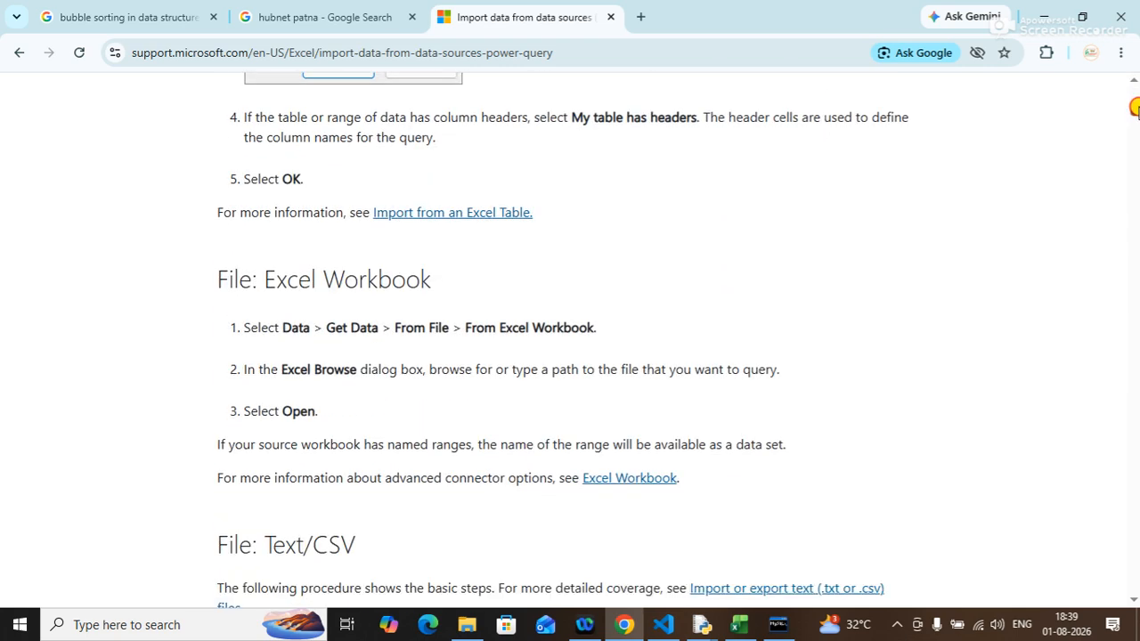
left_click(1135, 106)
left_click_drag(1136, 111, 1137, 162)
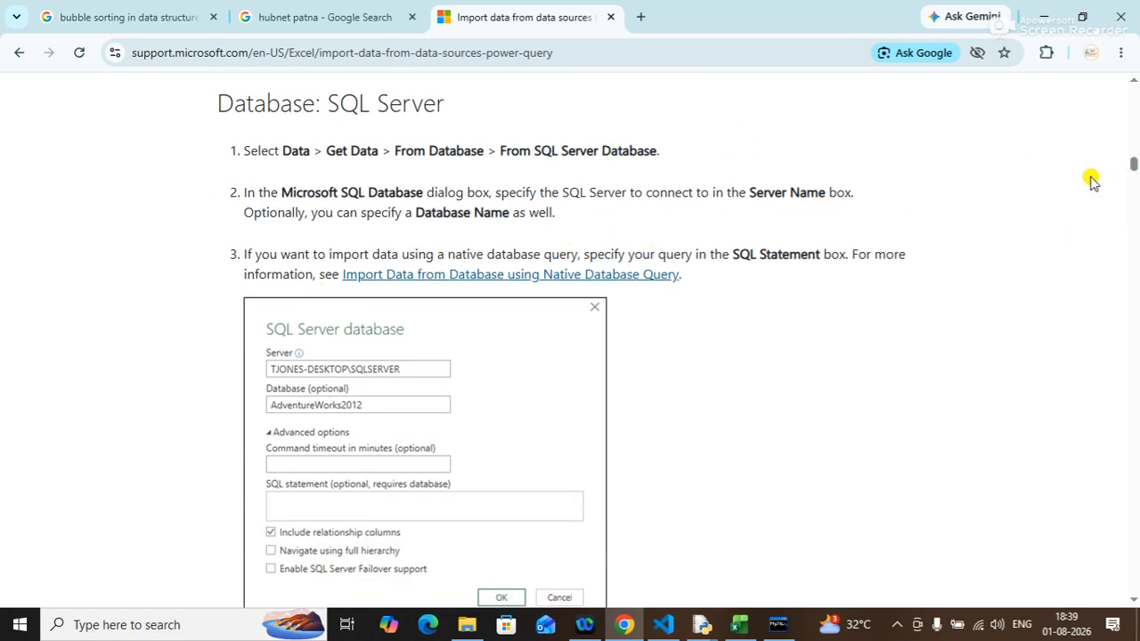
left_click_drag(1135, 168, 1135, 239)
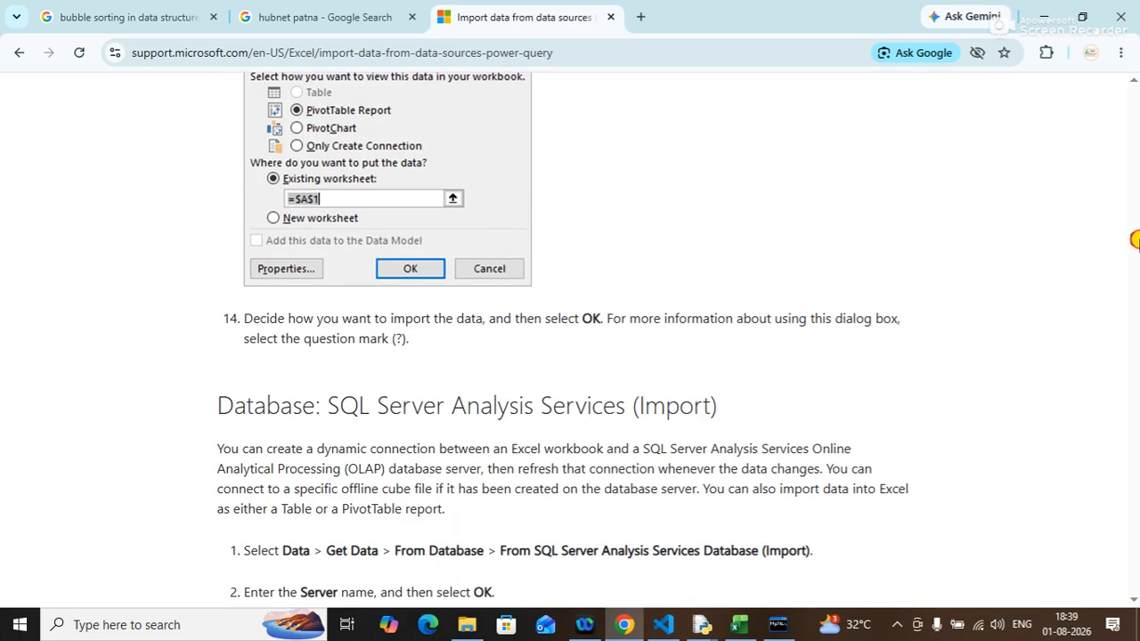
left_click(1044, 16)
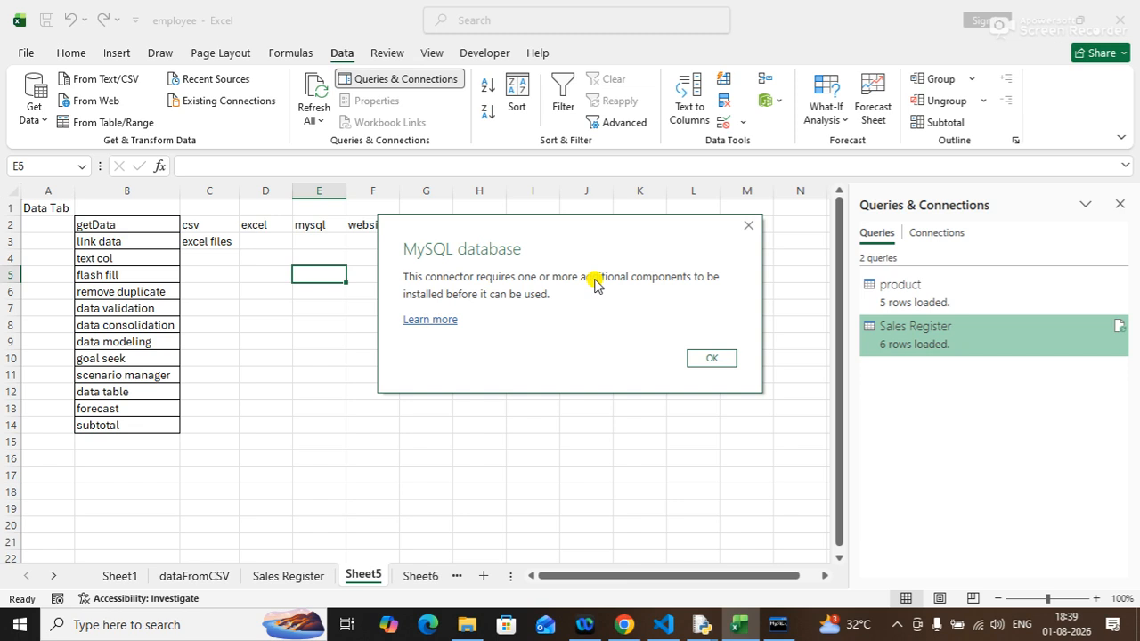
left_click(720, 360)
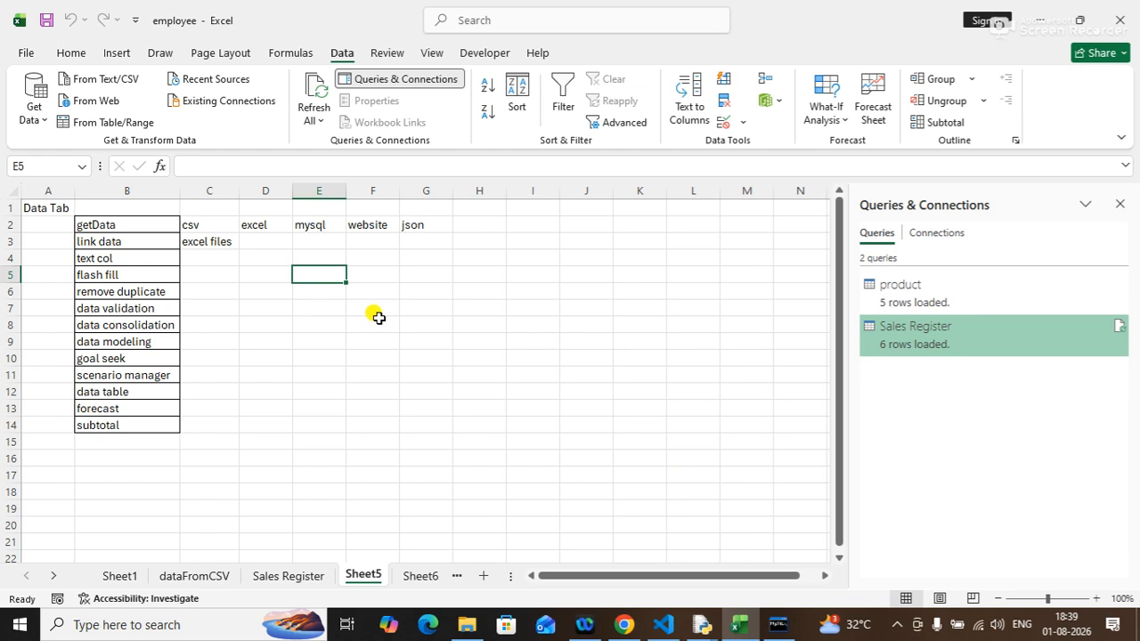
left_click(295, 241)
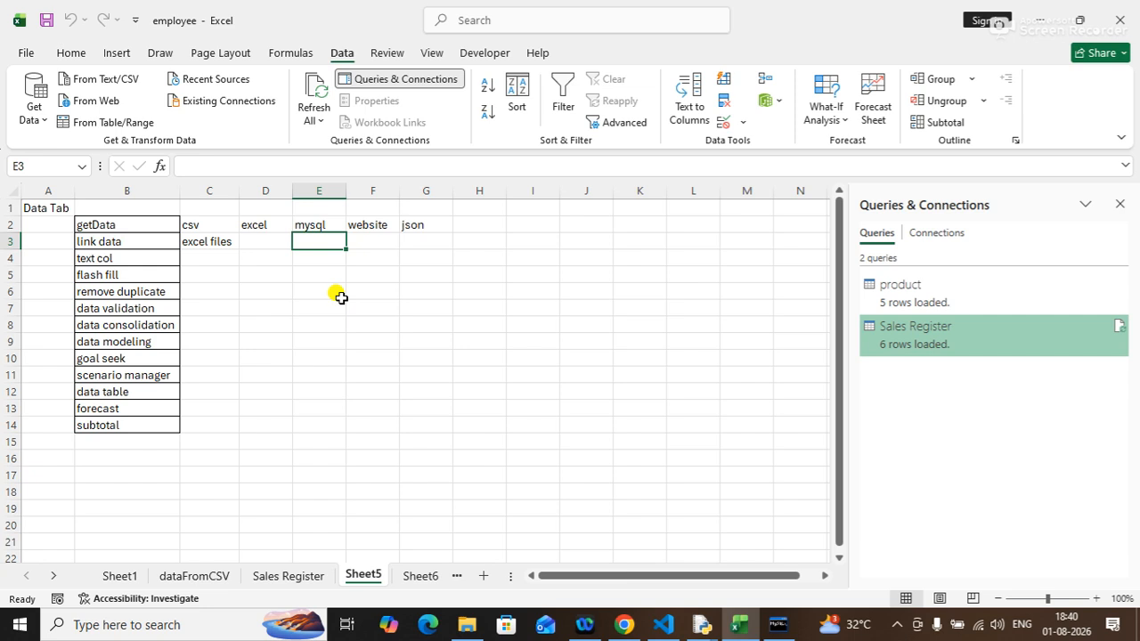
left_click(305, 225)
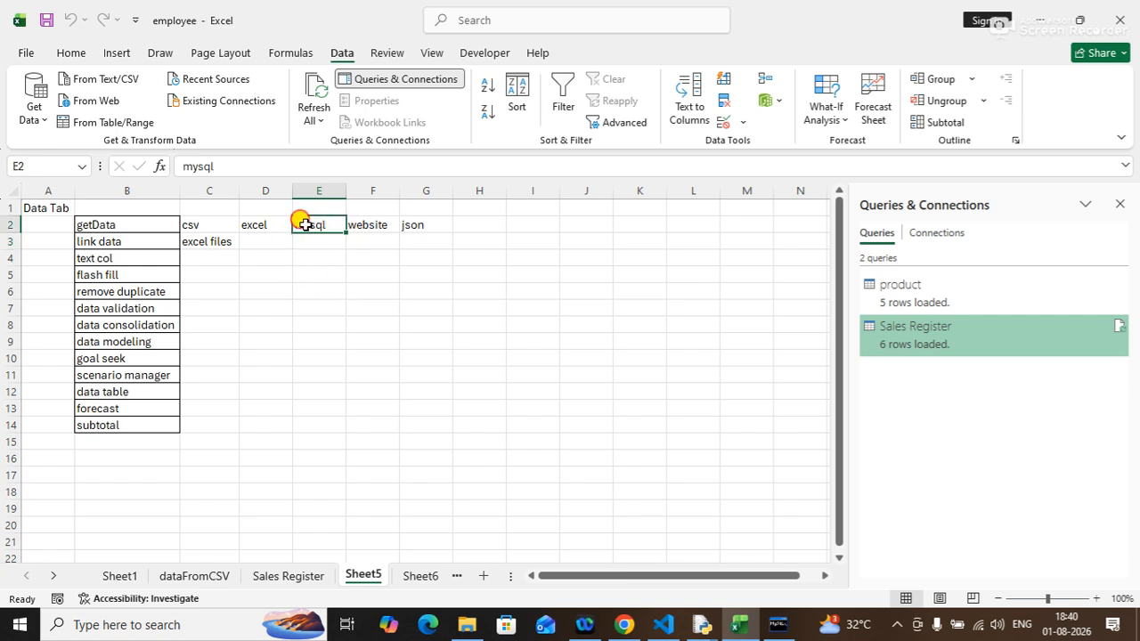
left_click_drag(304, 225, 306, 255)
left_click(307, 257)
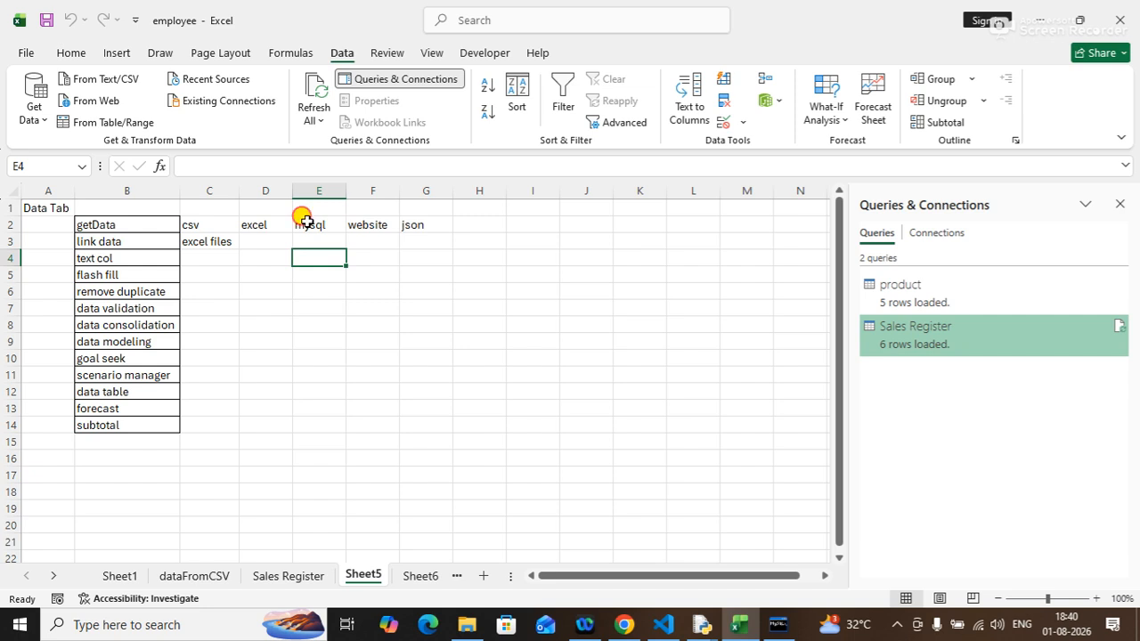
left_click(306, 223)
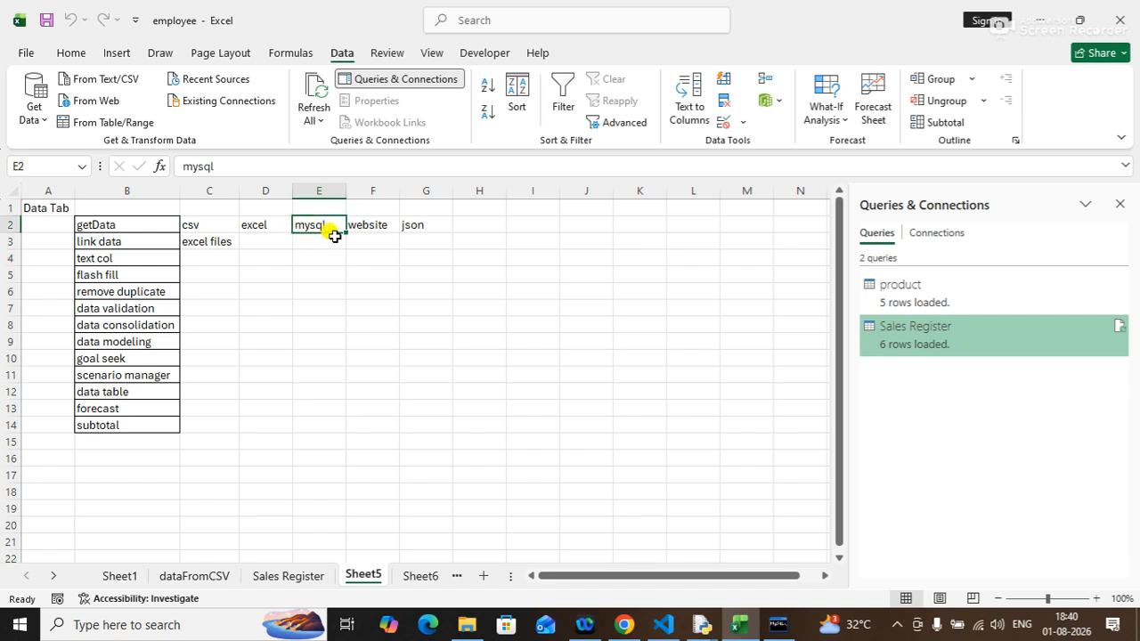
left_click(264, 224)
left_click(319, 224)
left_click(353, 287)
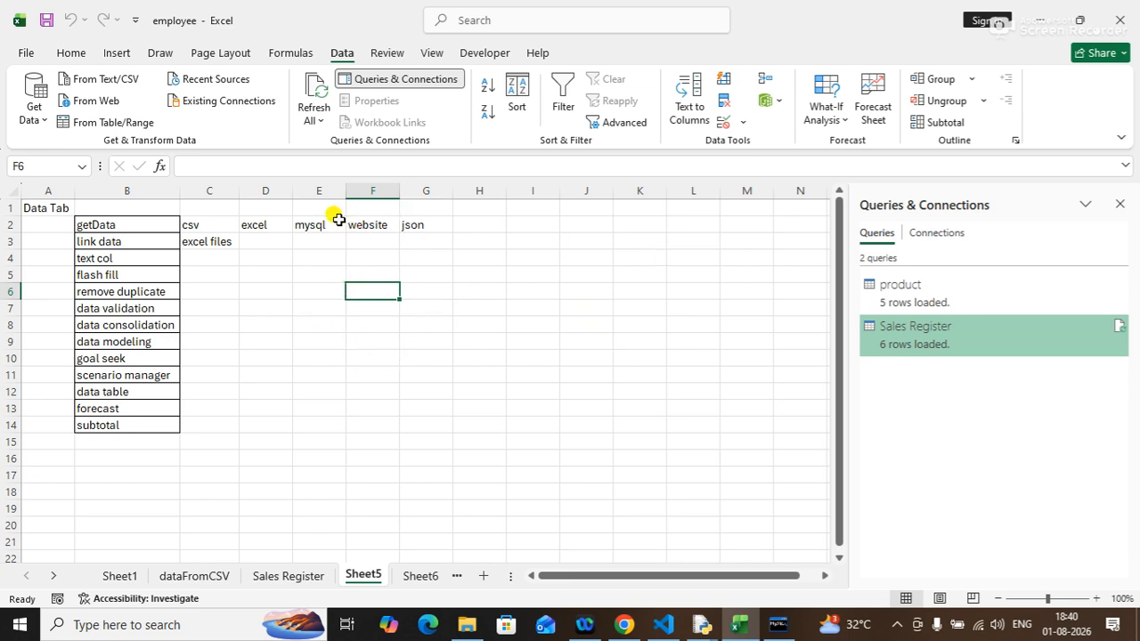
left_click(311, 237)
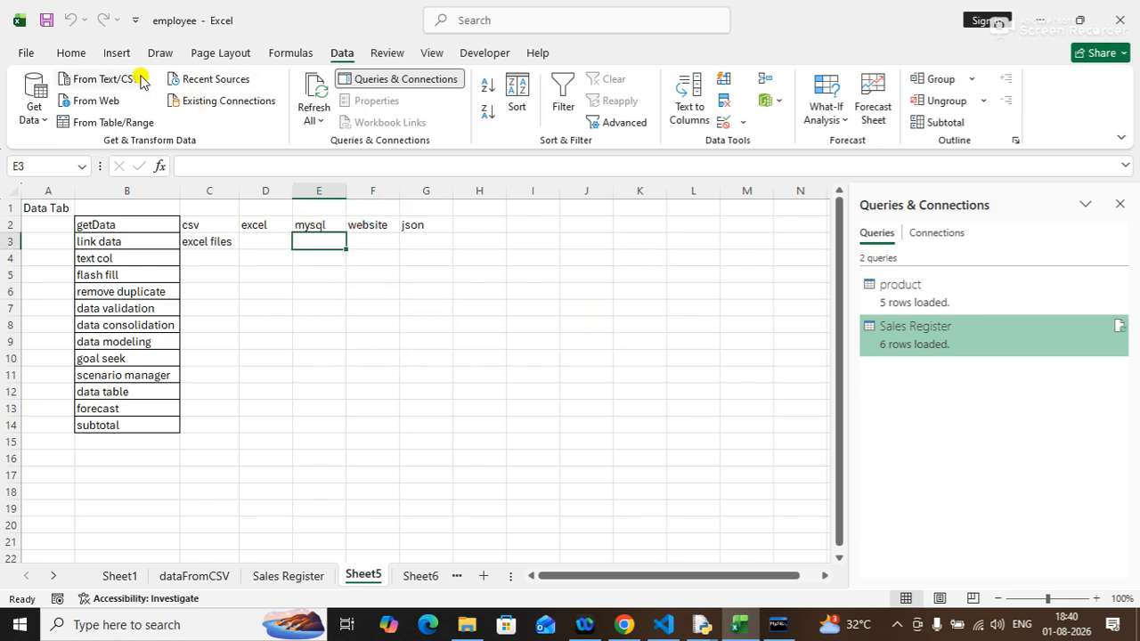
Try again to import from a MySQL database through Get Data, then close the connector message.
left_click(36, 114)
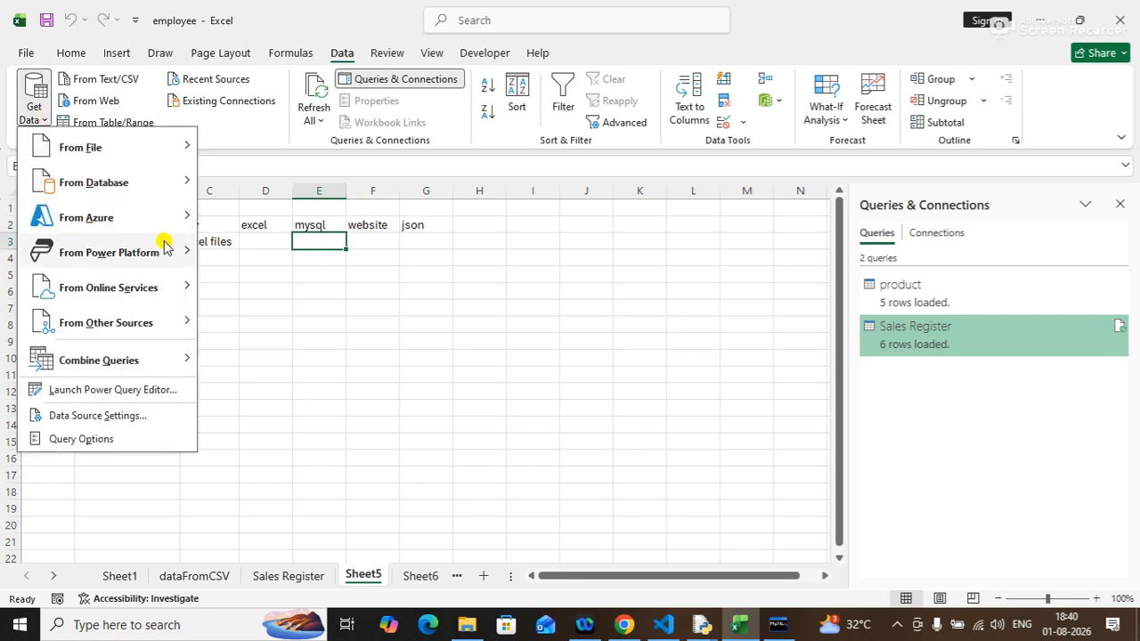
mouse_move(134, 192)
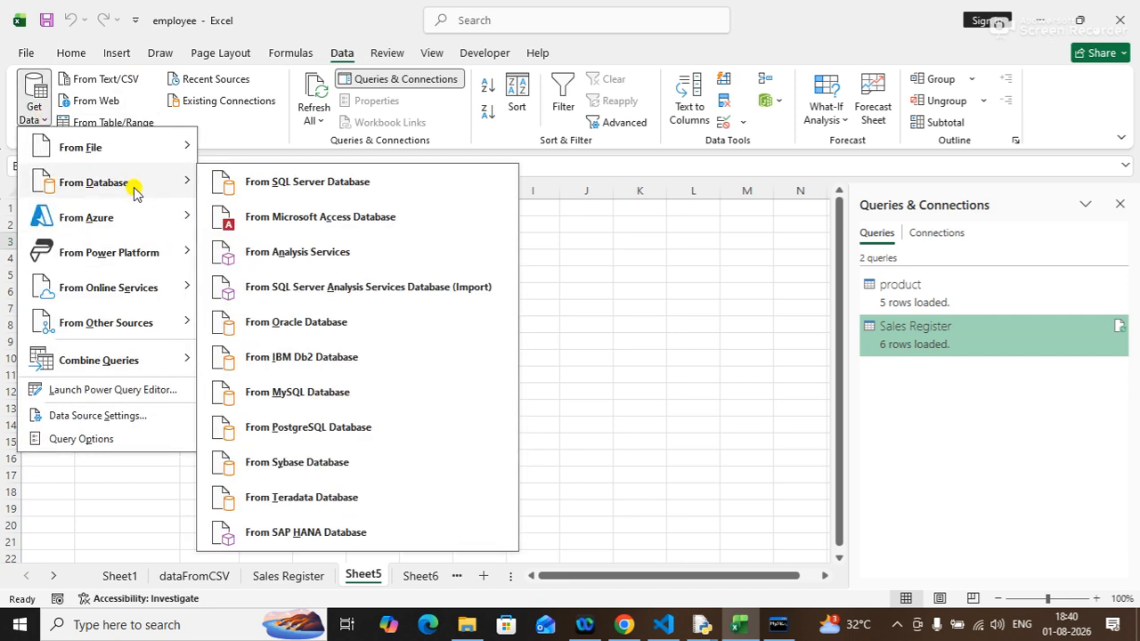
left_click(280, 390)
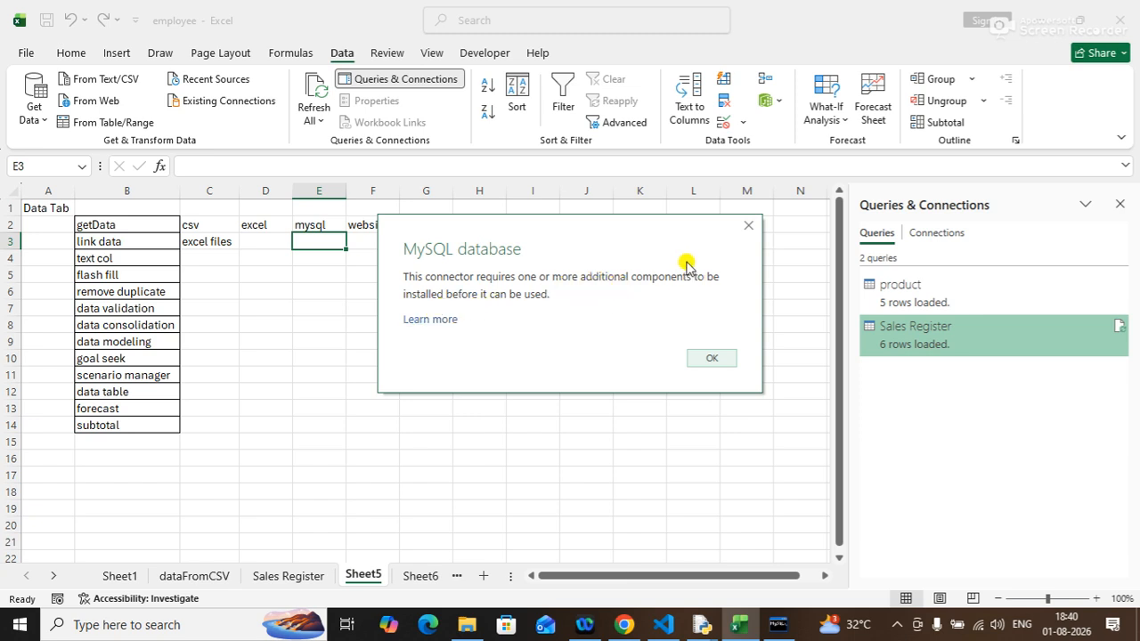
left_click(749, 227)
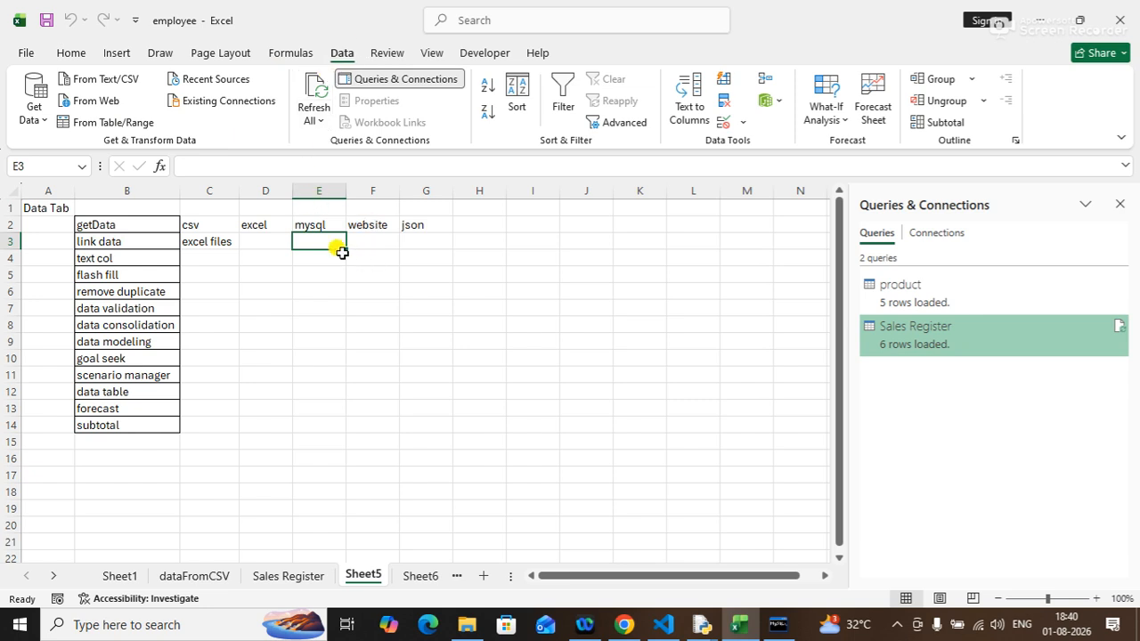
left_click(315, 257)
left_click(310, 243)
left_click_drag(300, 223, 326, 228)
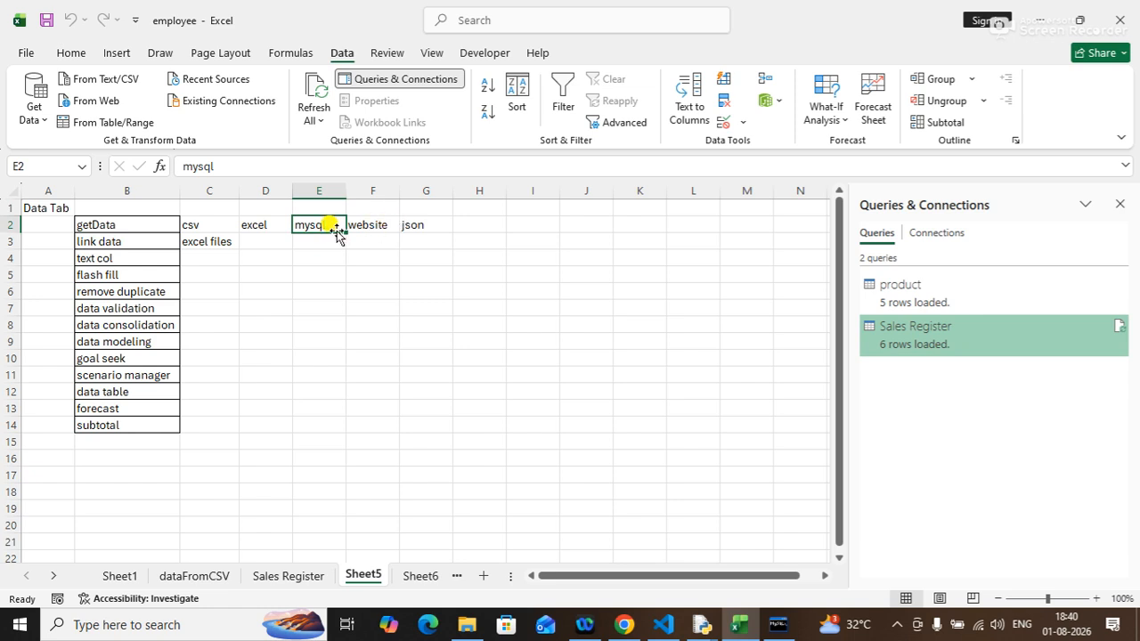
left_click(363, 235)
left_click(323, 228)
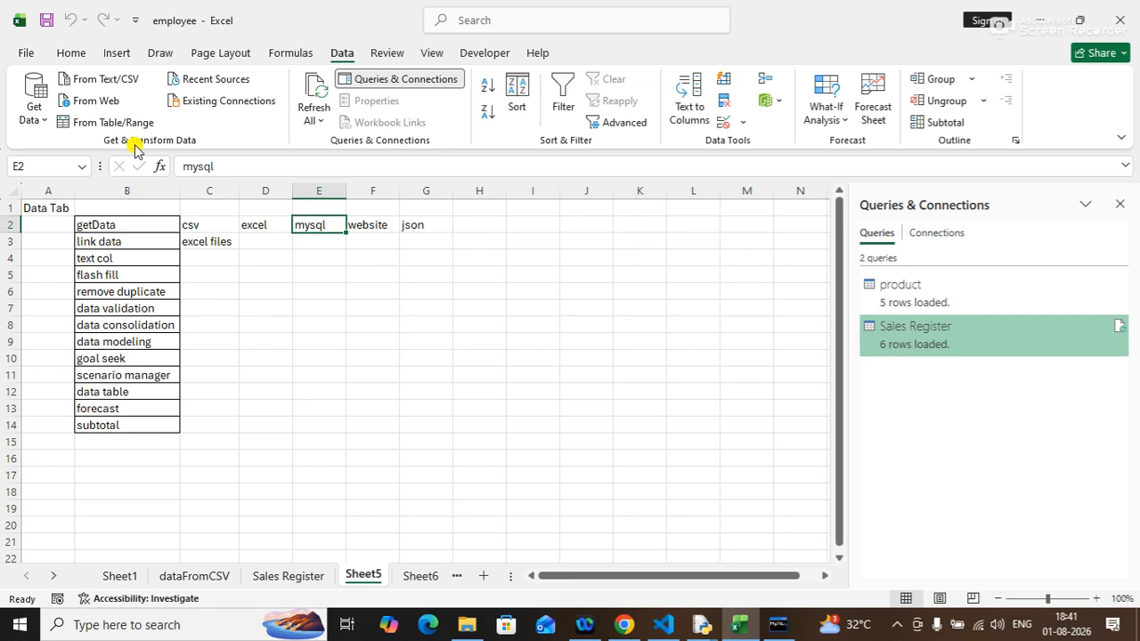
left_click(403, 228)
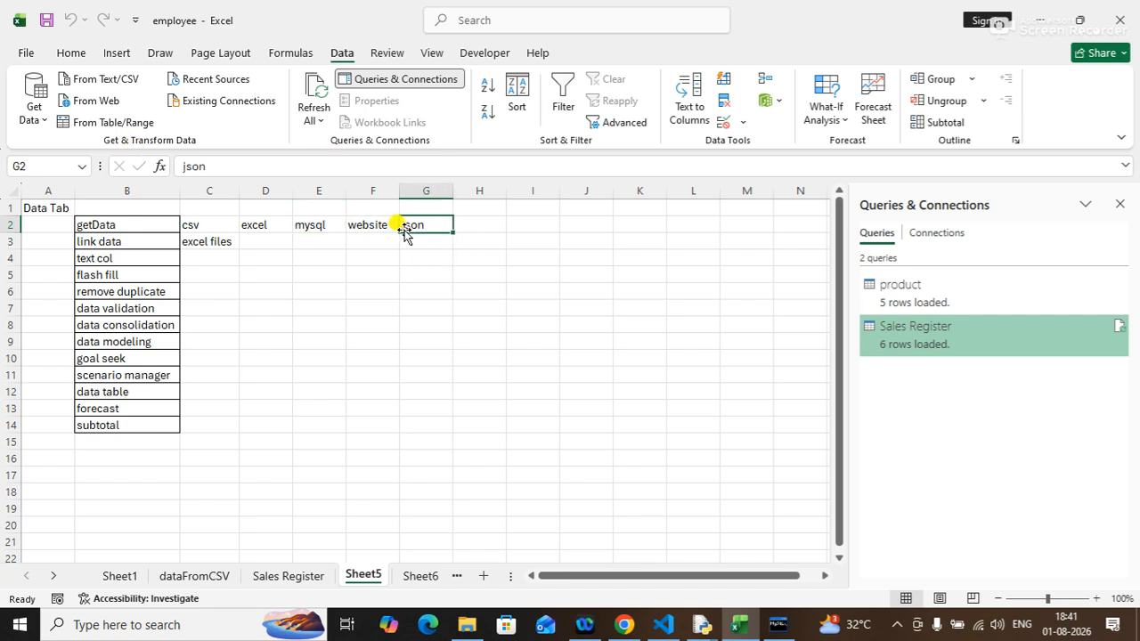
left_click(297, 272)
left_click_drag(219, 225, 294, 225)
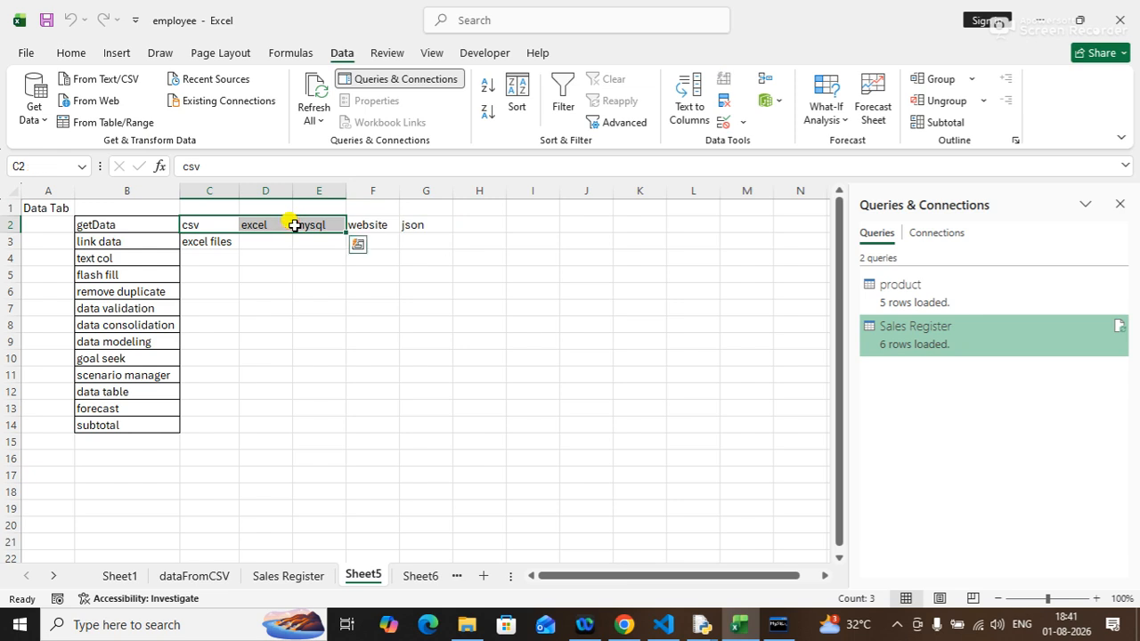
left_click(204, 243)
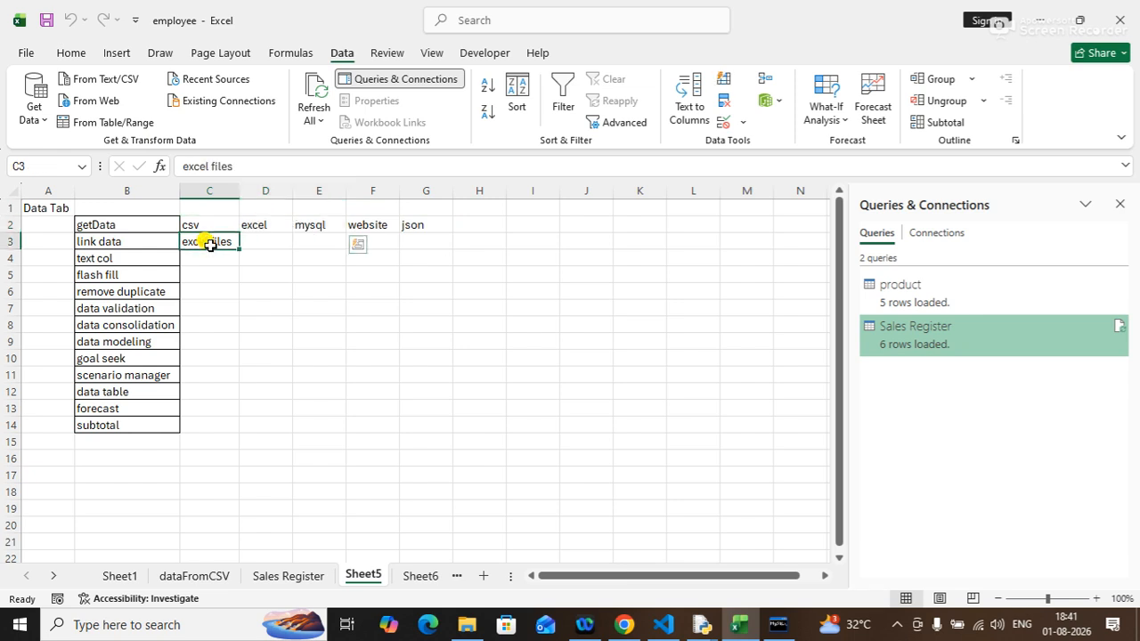
Close the Queries & Connections pane.
left_click(1120, 204)
left_click(670, 297)
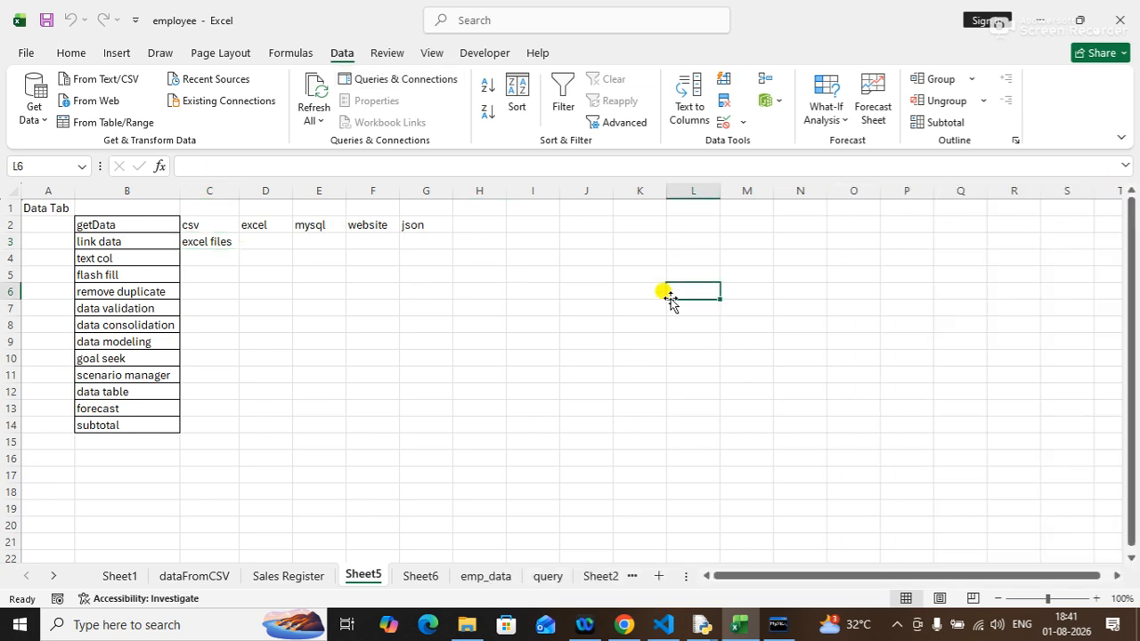
left_click(211, 250)
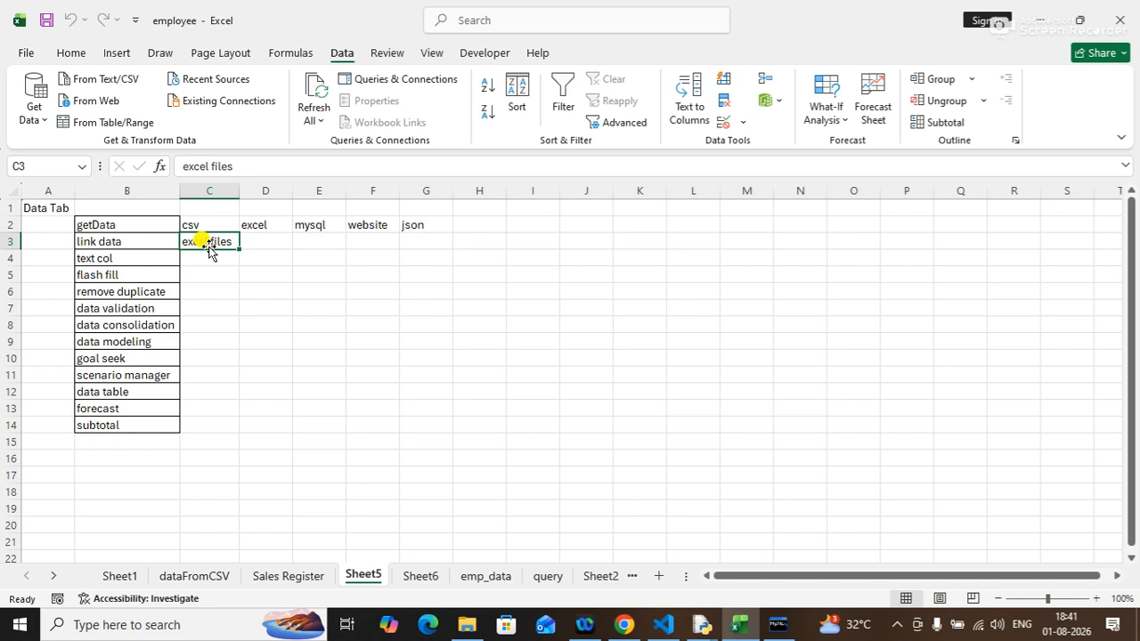
Switch to Paint by launching mspaint from the Run dialog.
key("super+r")
type("mp")
key("Return")
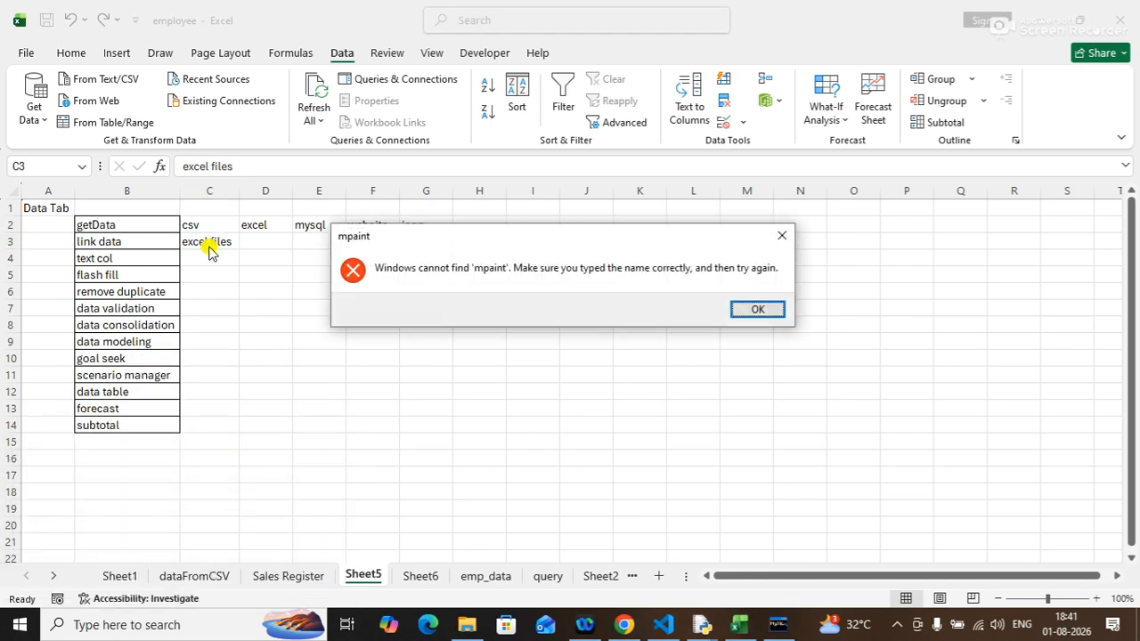
key("Return")
type("msp")
key("Return")
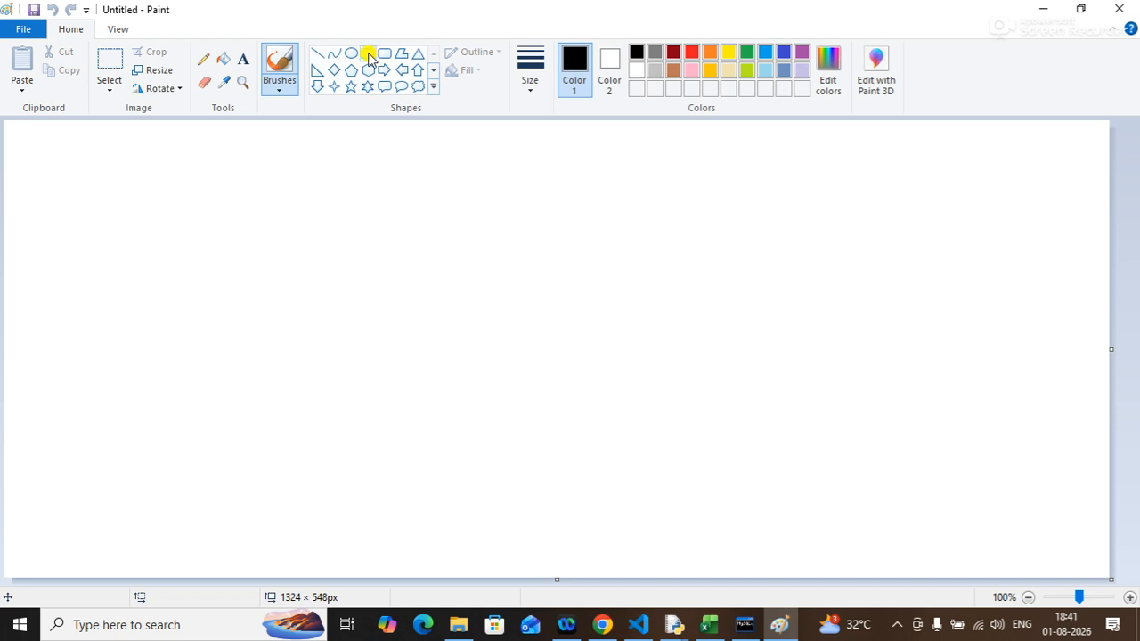
Draw three rectangles side by side, about 112×134, 102×132 and 98×132 px.
left_click(367, 53)
left_click_drag(123, 152, 218, 263)
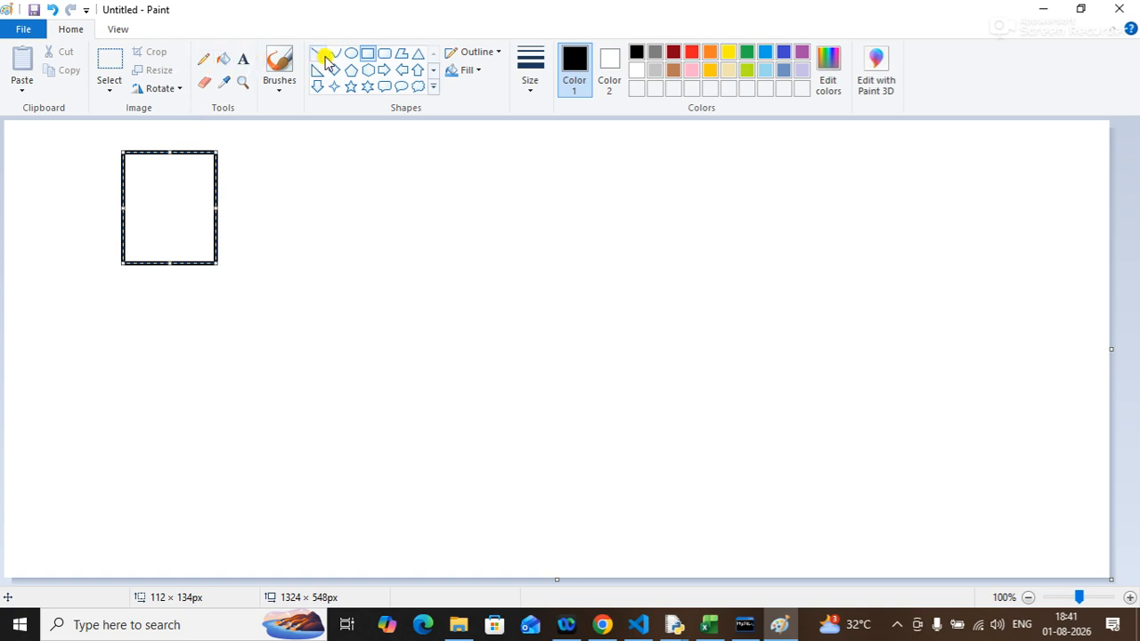
left_click(368, 56)
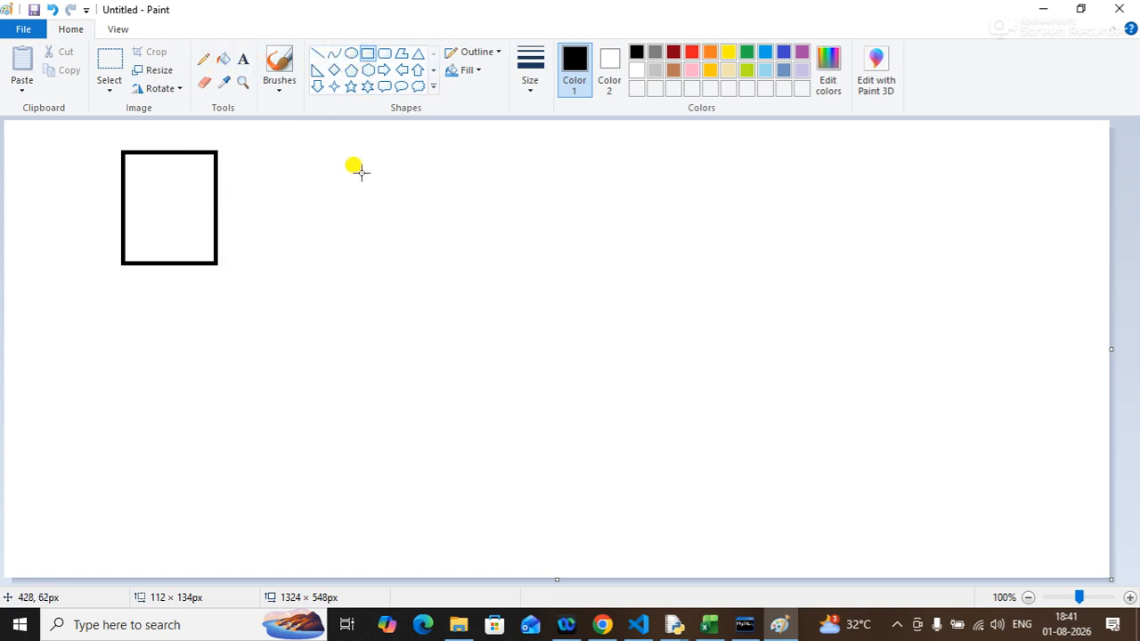
left_click_drag(362, 158, 448, 267)
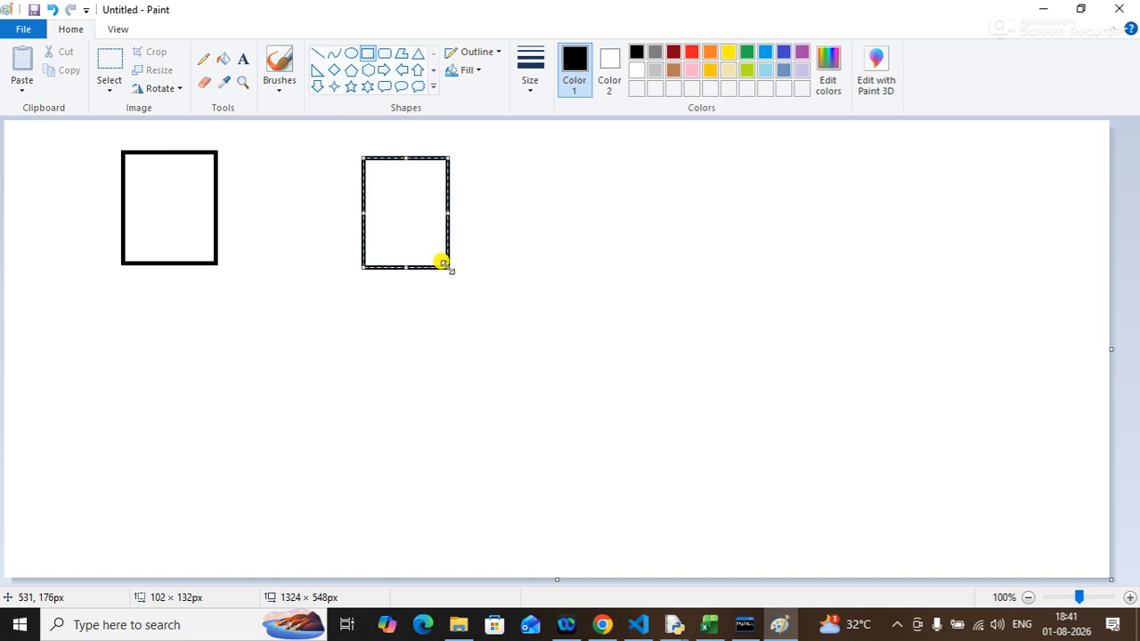
left_click(599, 170)
left_click_drag(554, 161, 634, 268)
left_click_drag(634, 271, 636, 268)
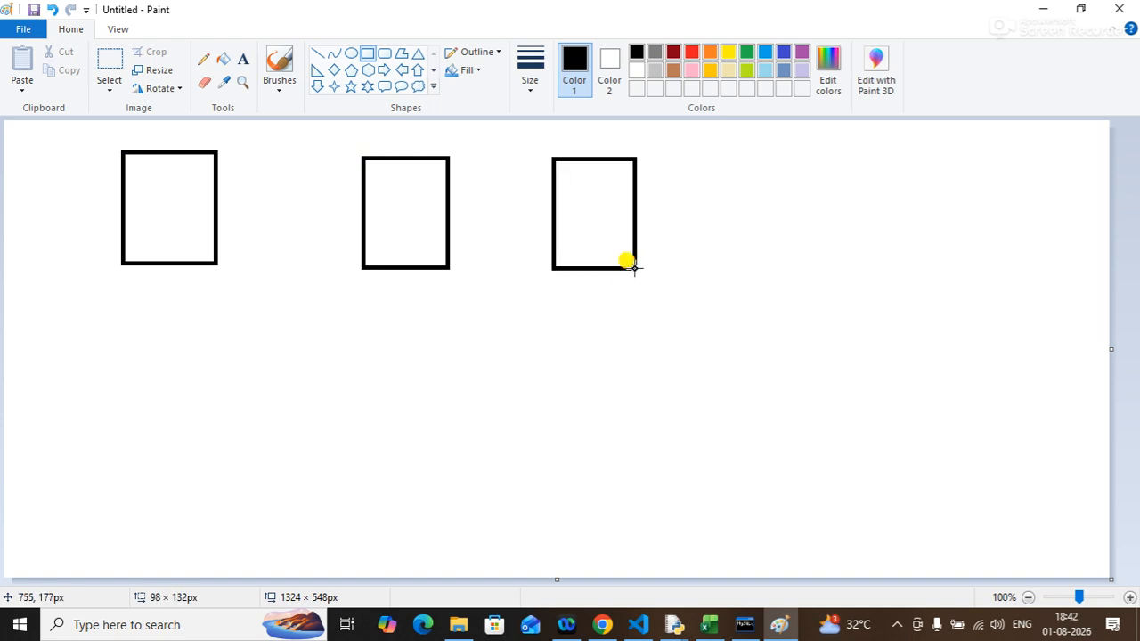
left_click(825, 252)
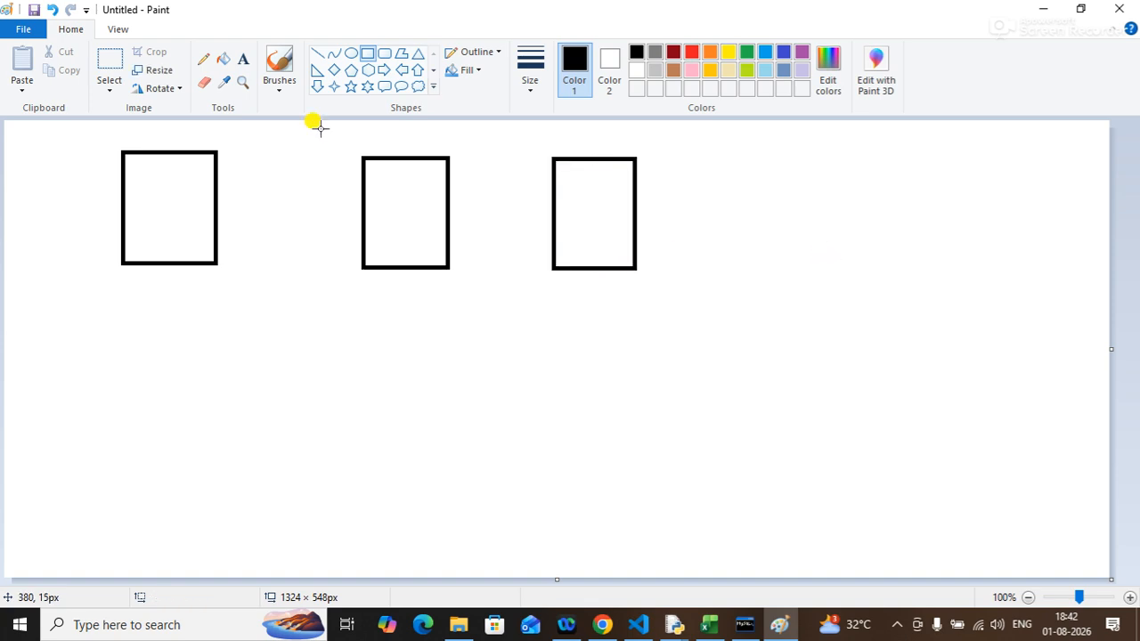
Add the text label b1 above the first rectangle with the Text tool.
left_click(244, 58)
left_click(138, 223)
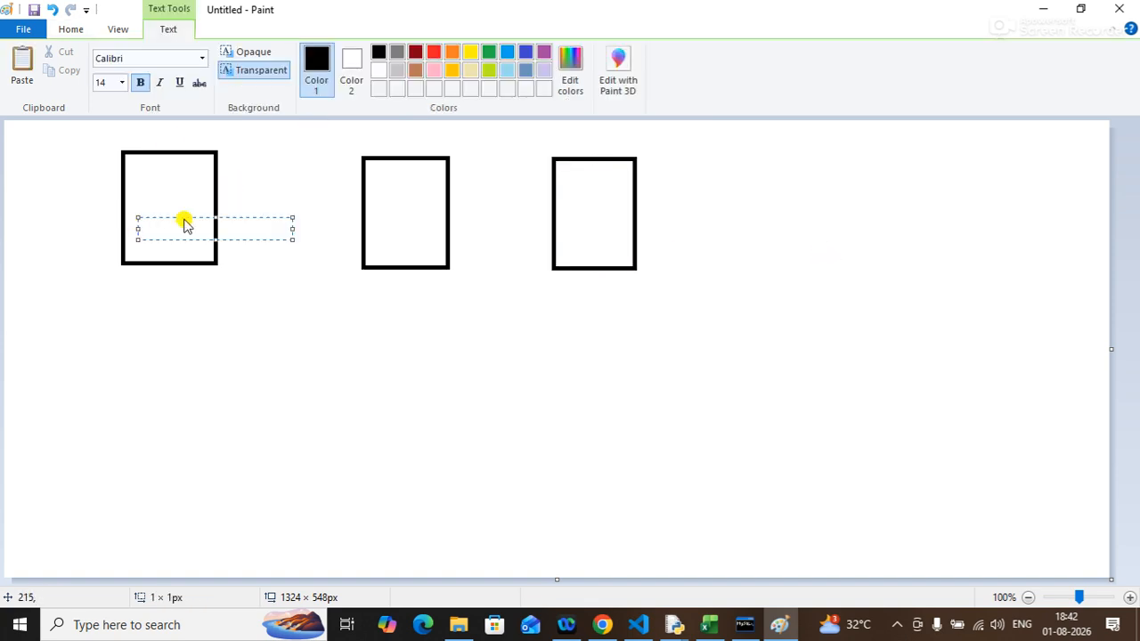
left_click(128, 132)
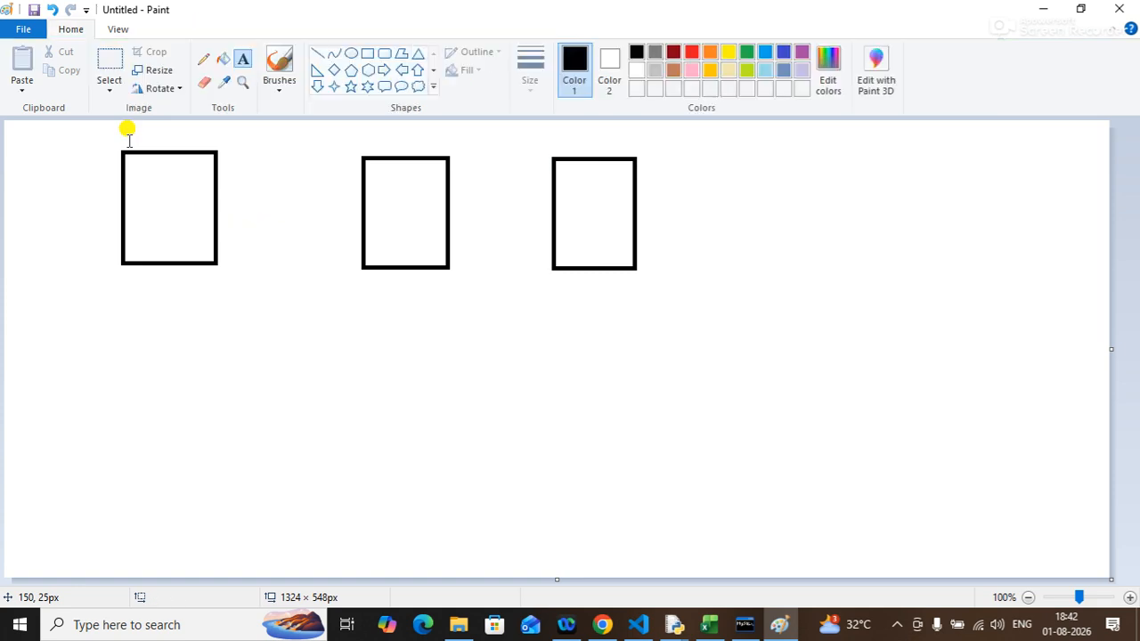
left_click(128, 132)
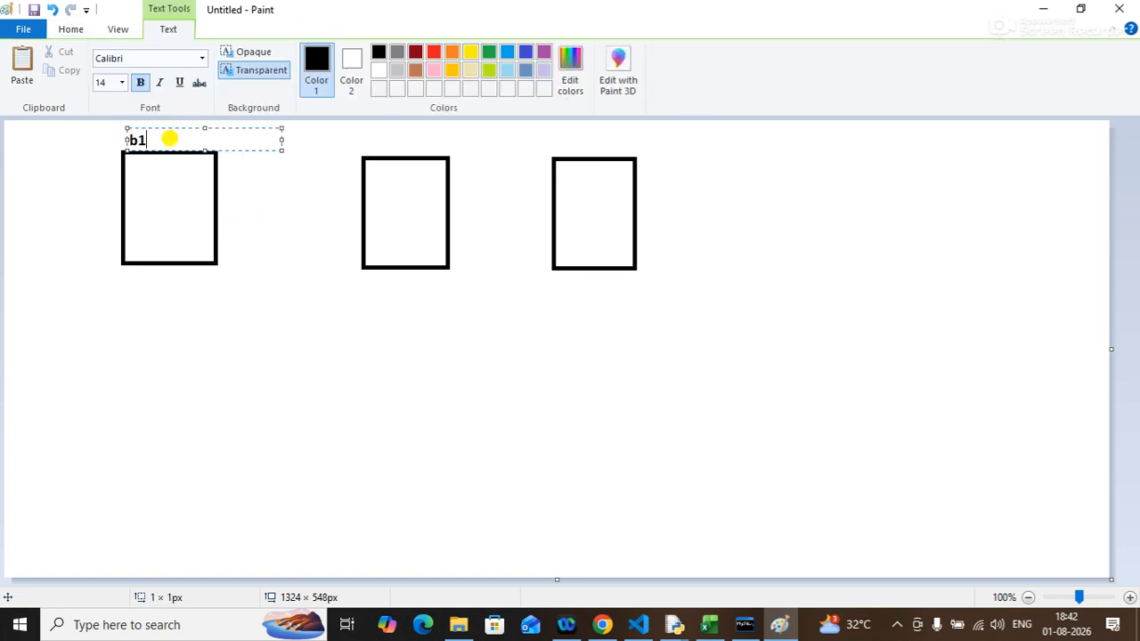
left_click(263, 230)
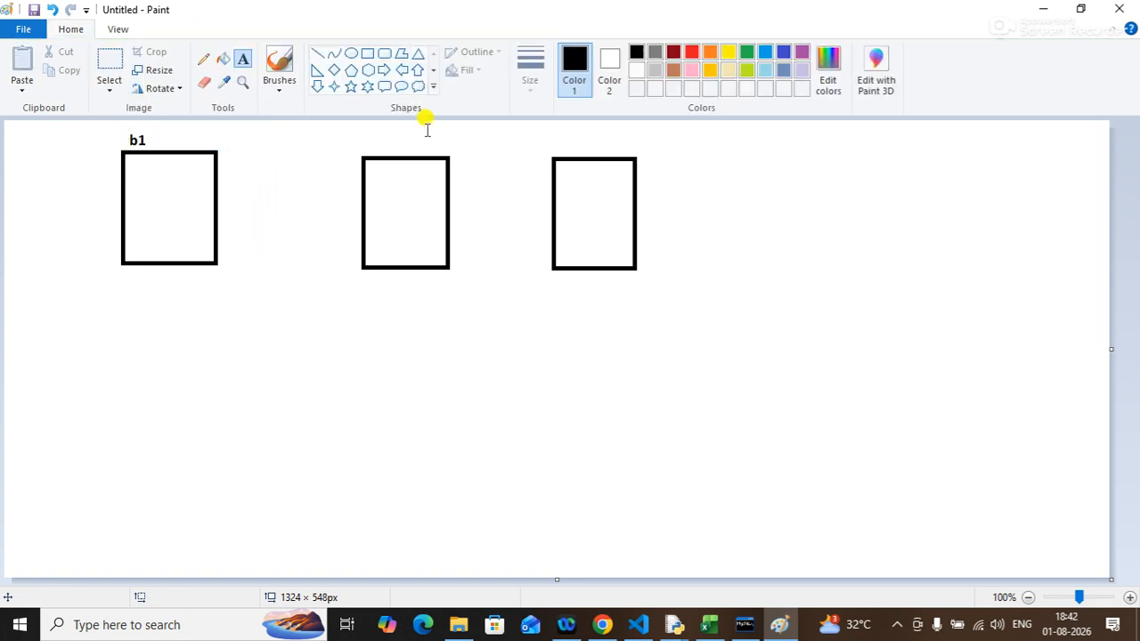
Add the text labels b2 and b3 above the second and third rectangles with the Text tool.
left_click(373, 135)
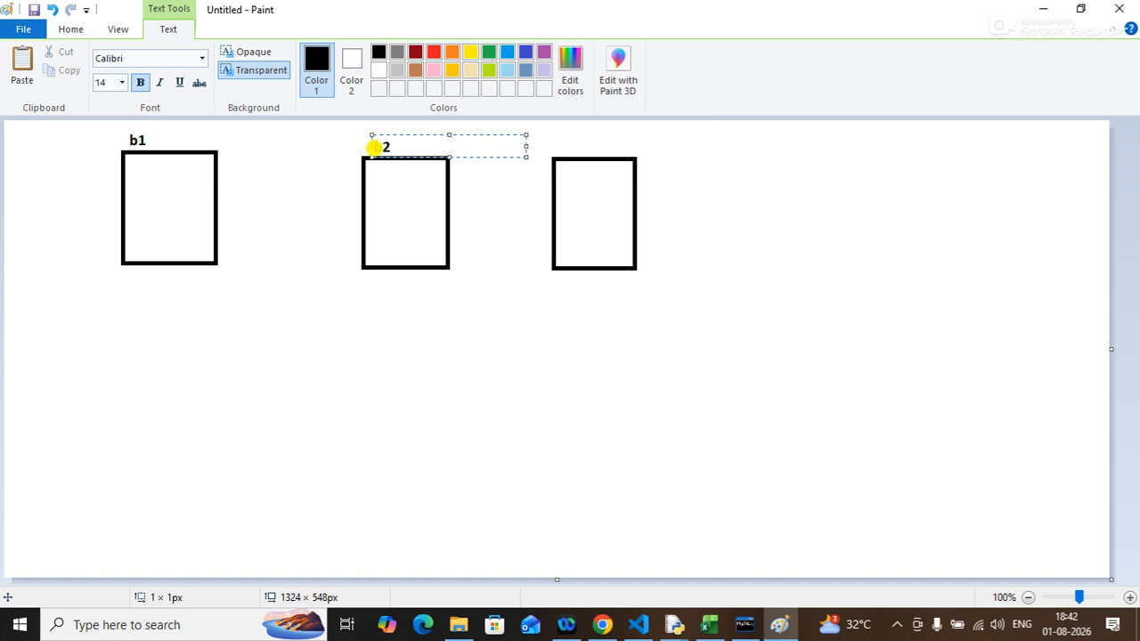
left_click(558, 141)
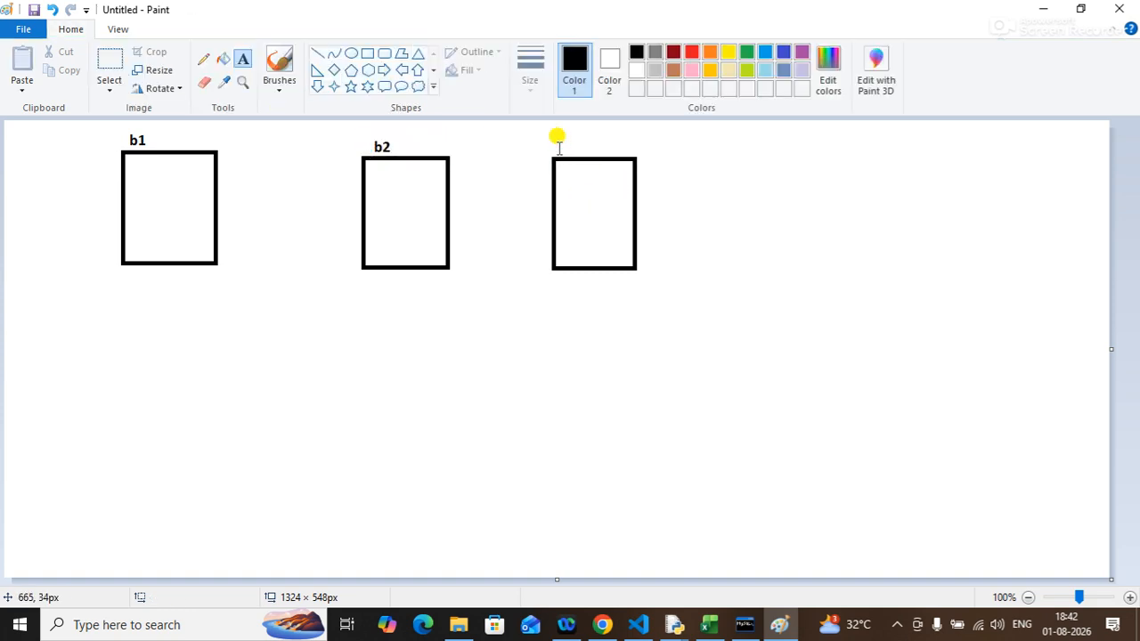
left_click(567, 136)
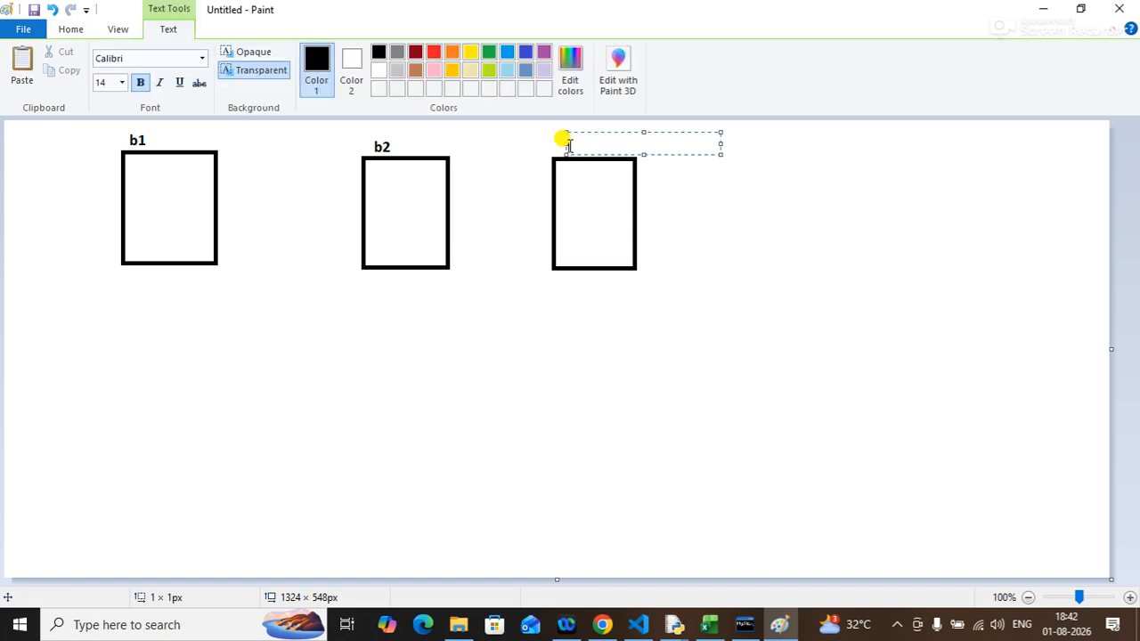
left_click(760, 223)
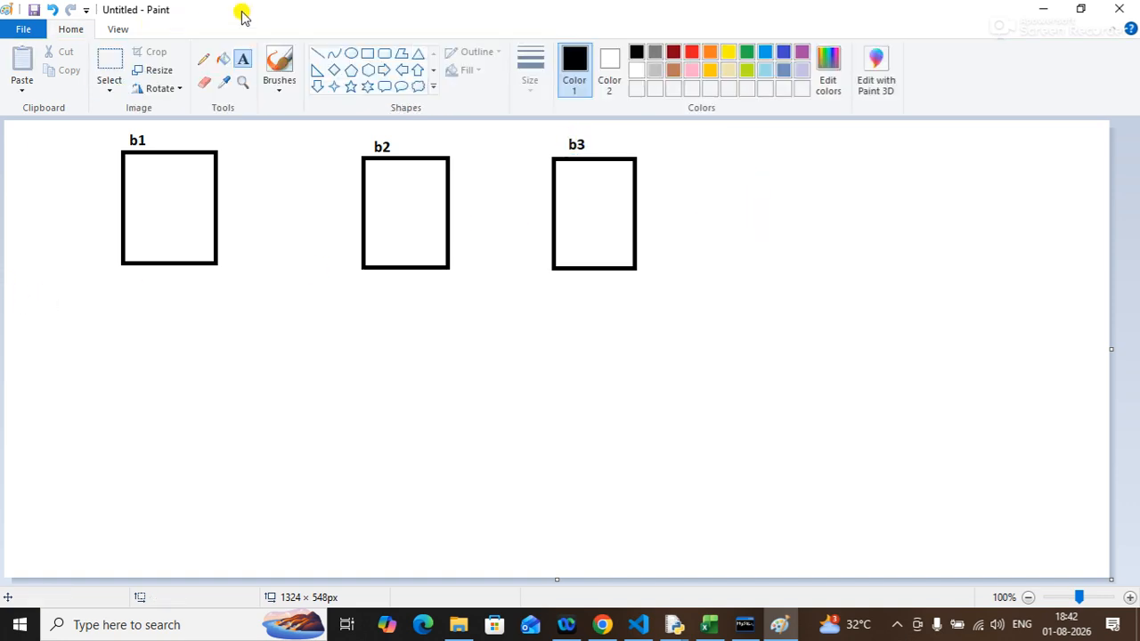
Draw two small adjacent squares, about 15×16 px, inside the bottom-left corner of rectangle b1.
left_click(366, 52)
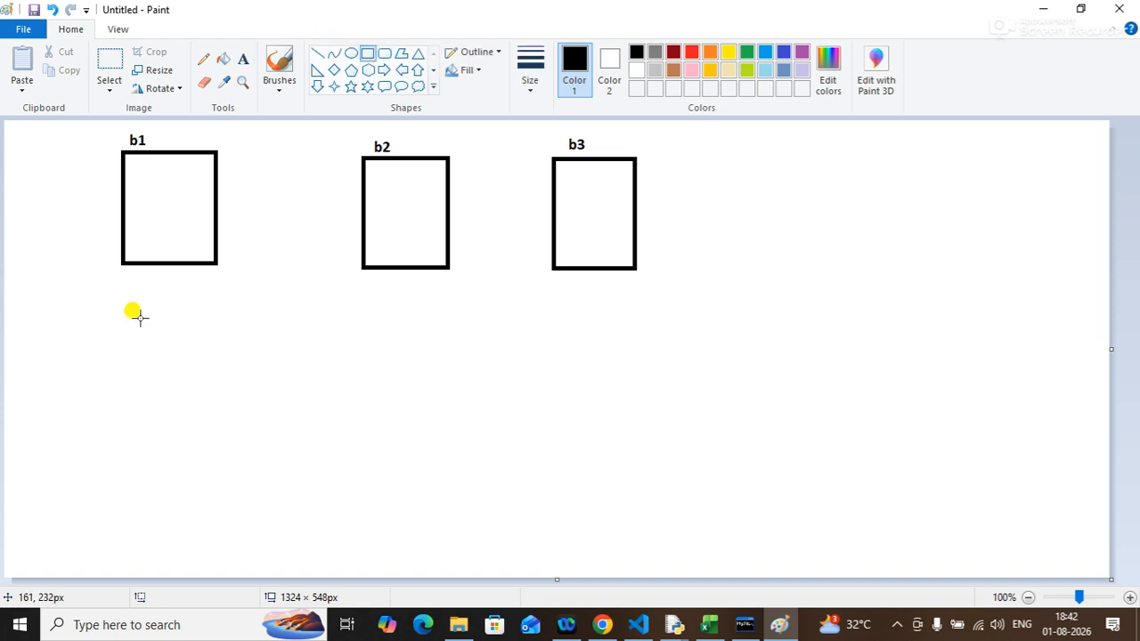
left_click_drag(121, 247, 133, 262)
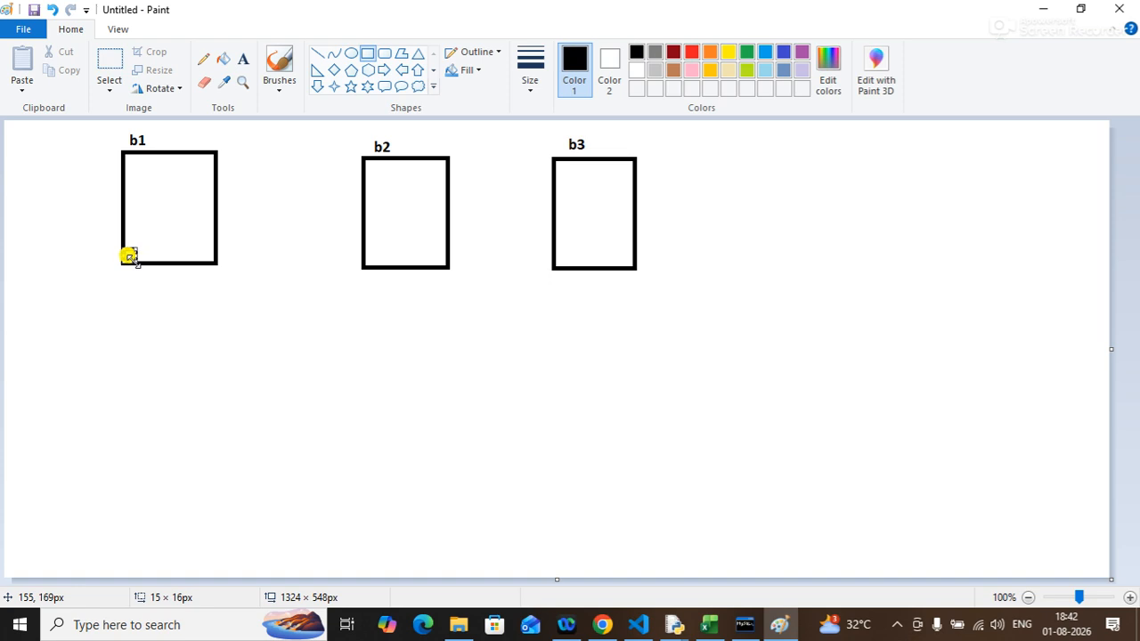
left_click(166, 365)
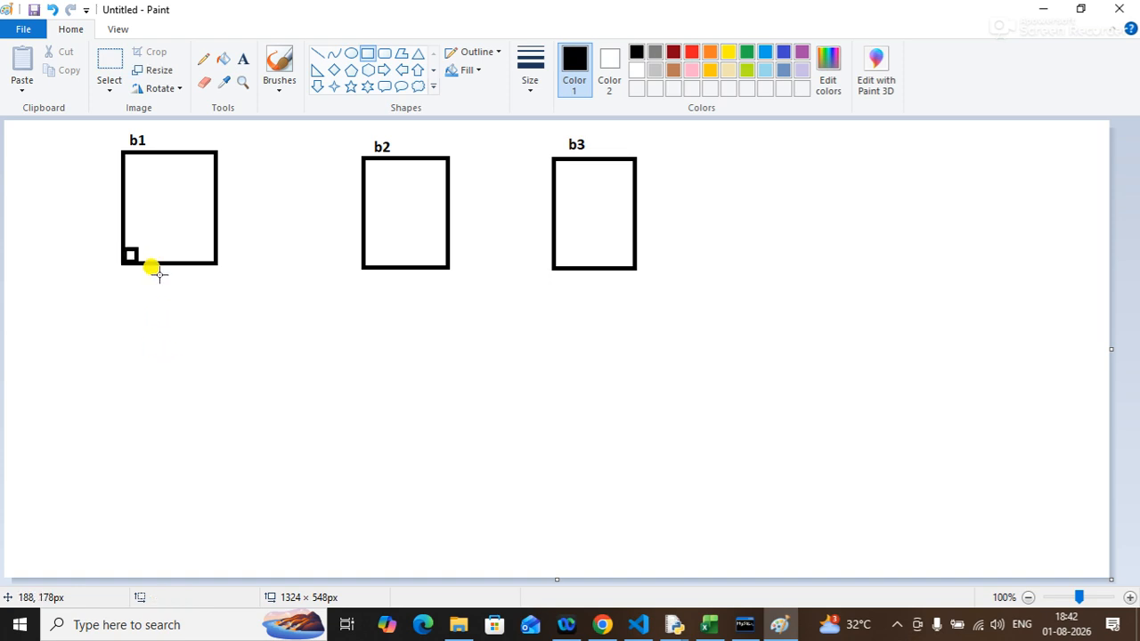
mouse_move(136, 244)
left_mouse_down()
mouse_move(160, 263)
mouse_move(147, 257)
left_mouse_up()
left_click(249, 420)
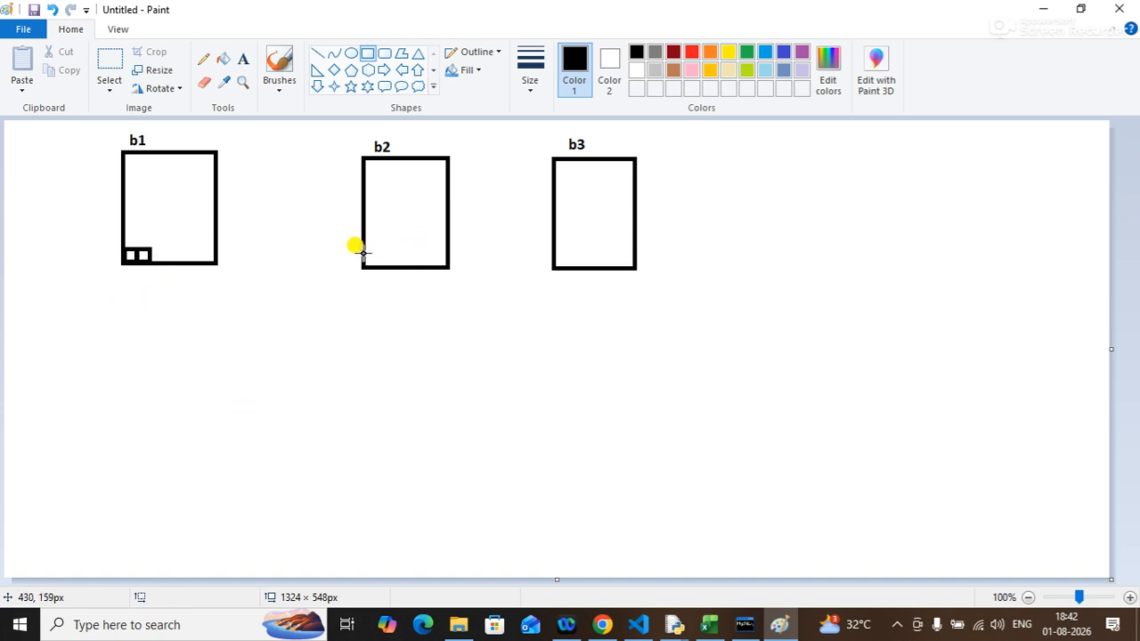
Draw two small adjacent squares, about 15×14 px, inside the bottom-left corner of rectangle b2.
left_click_drag(364, 256, 389, 264)
left_click(388, 289)
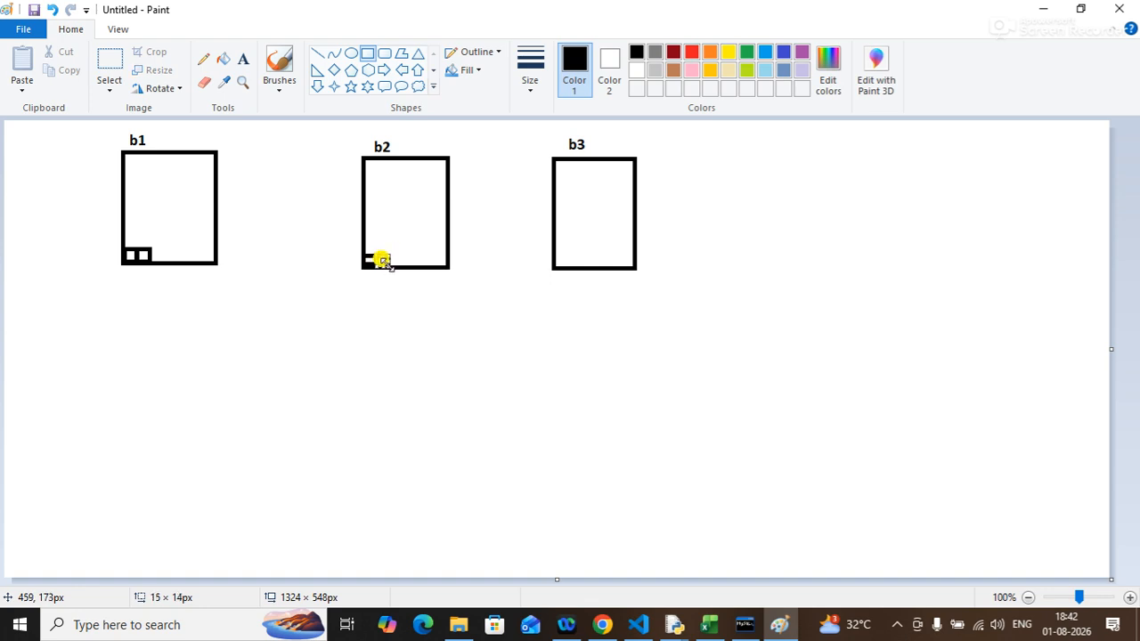
left_click(464, 346)
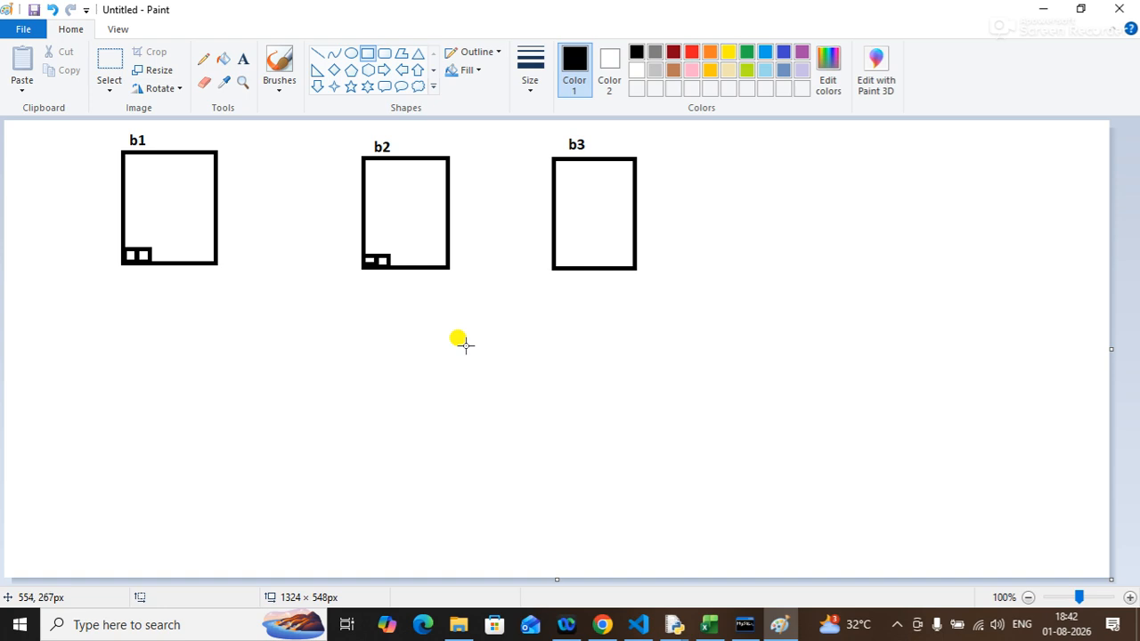
Move rectangle b3 with its label down below, between b1 and b2.
left_click(111, 57)
left_click_drag(531, 131, 682, 292)
left_click_drag(596, 227, 270, 446)
left_click(524, 395)
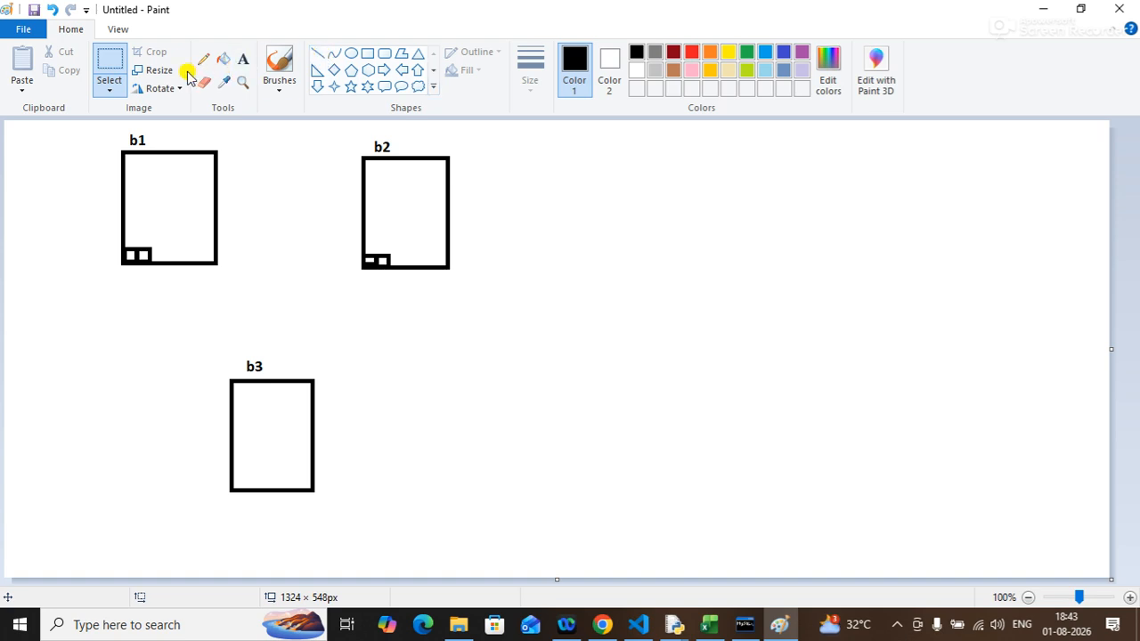
left_click(369, 55)
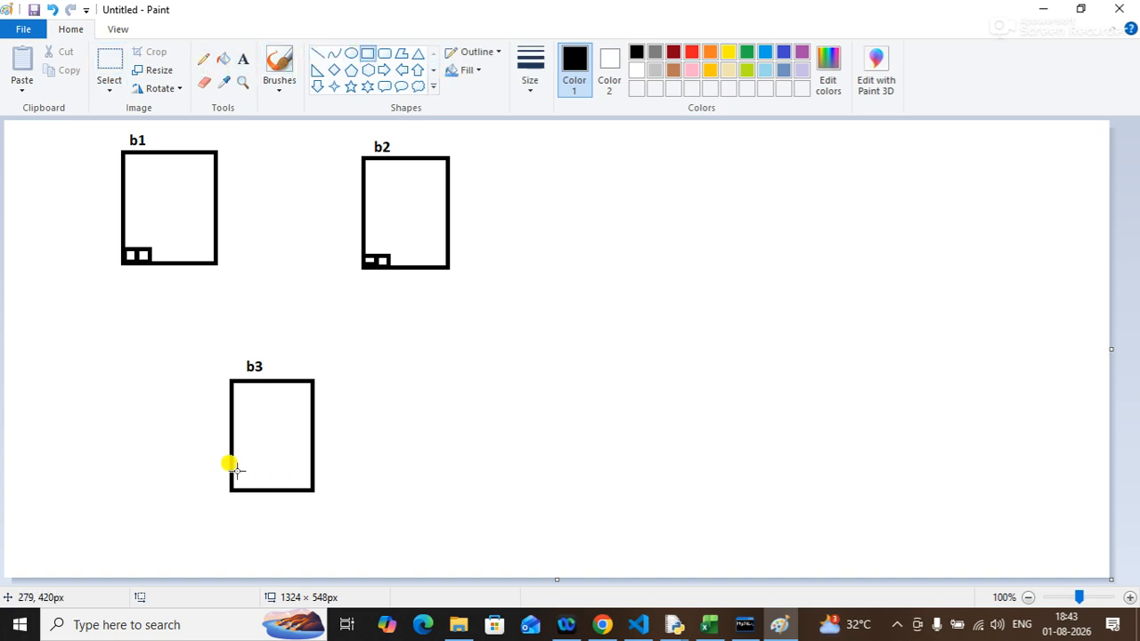
left_click_drag(231, 473, 258, 477)
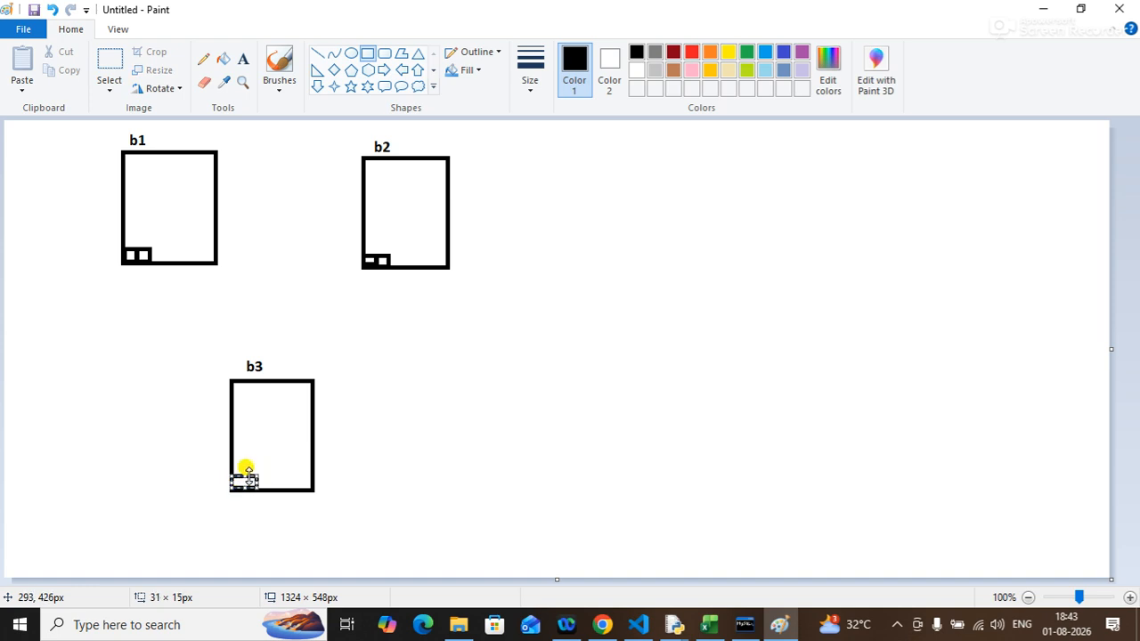
key("ctrl+z")
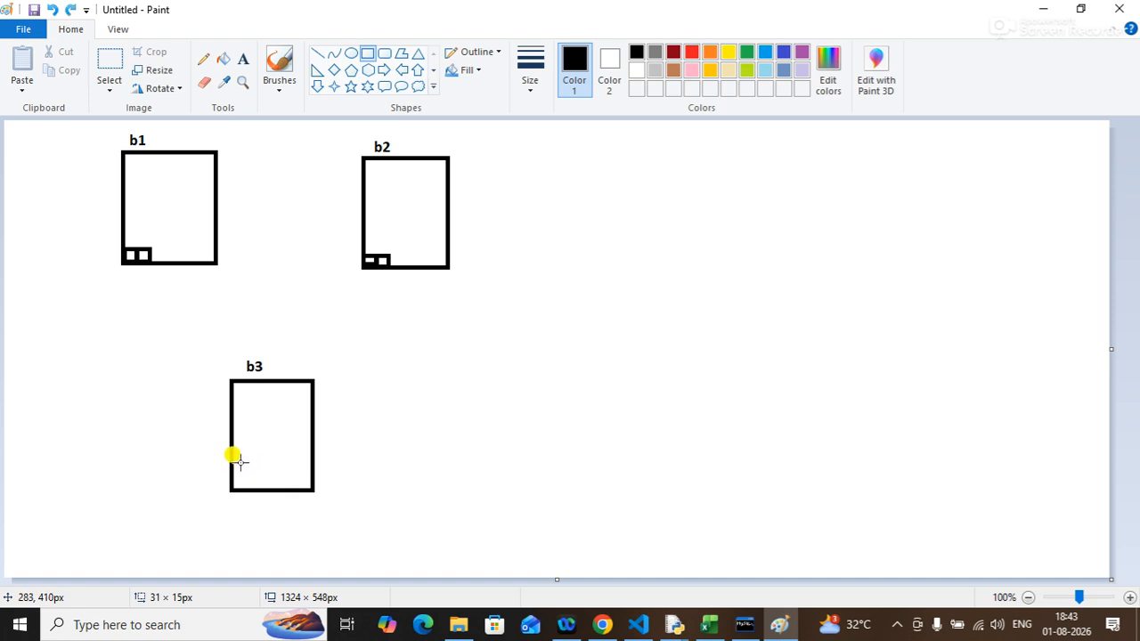
Draw two adjacent small squares, about 22×21 px, in the empty area right of b3.
left_click_drag(431, 421, 450, 436)
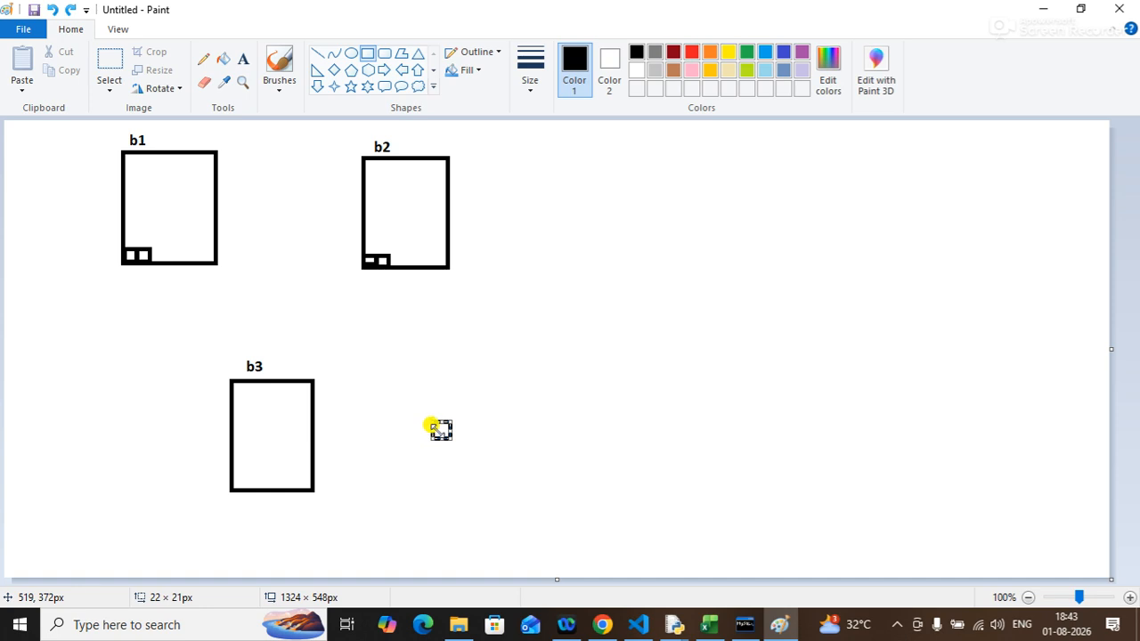
left_click(463, 424)
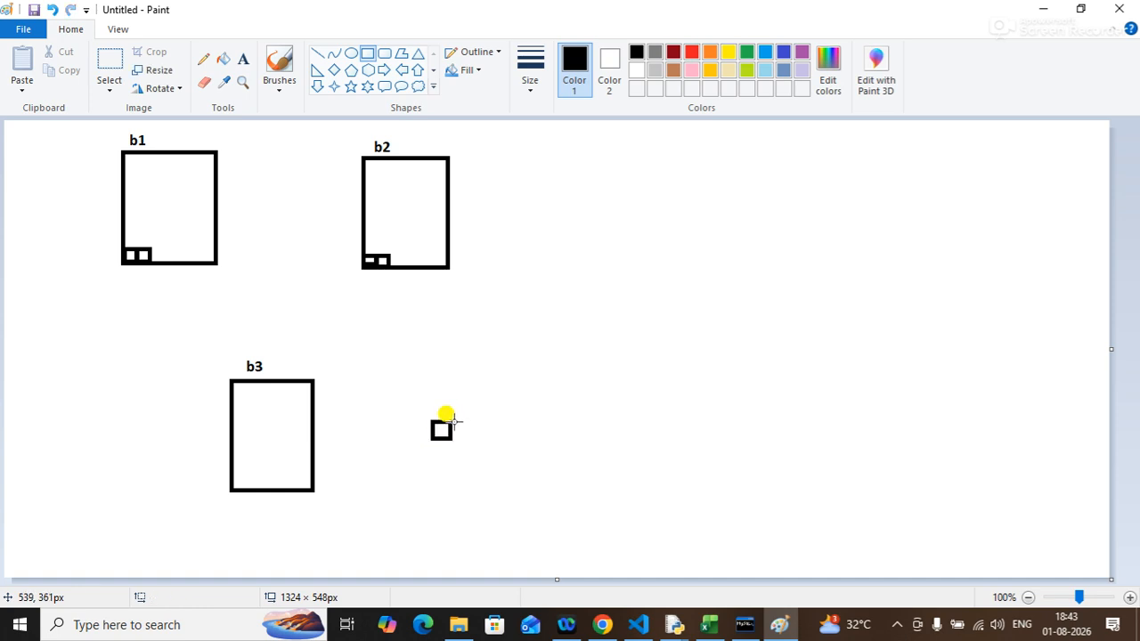
left_click_drag(452, 421, 471, 439)
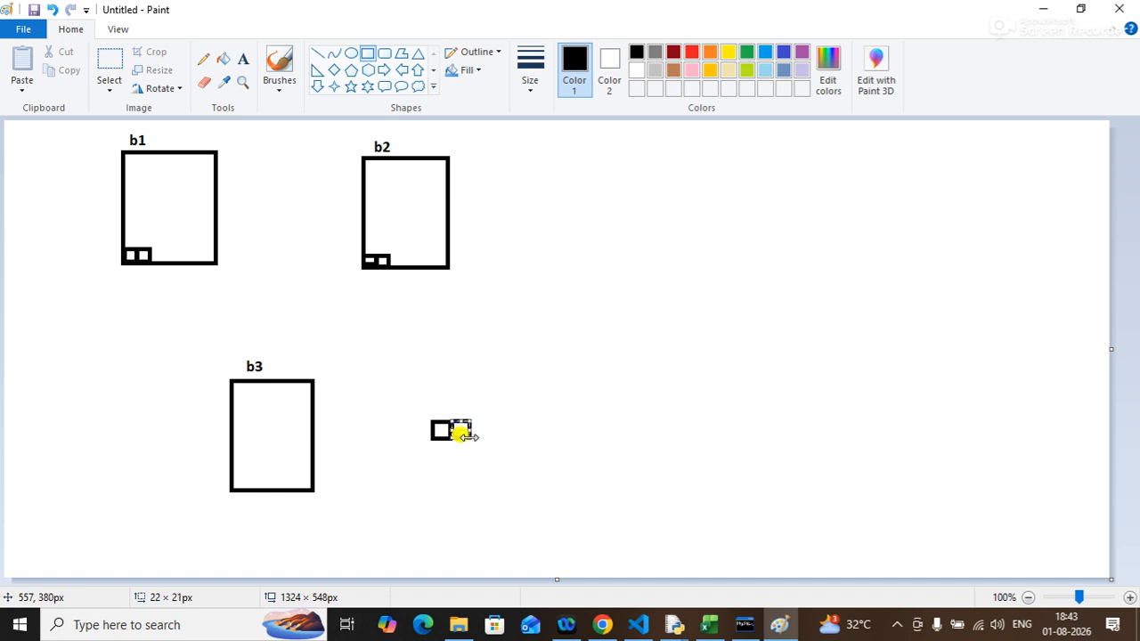
left_click_drag(414, 414, 486, 438)
key("ctrl+z")
Duplicate the pair of small squares with a transparent selection to form a row of four boxes.
left_click(109, 62)
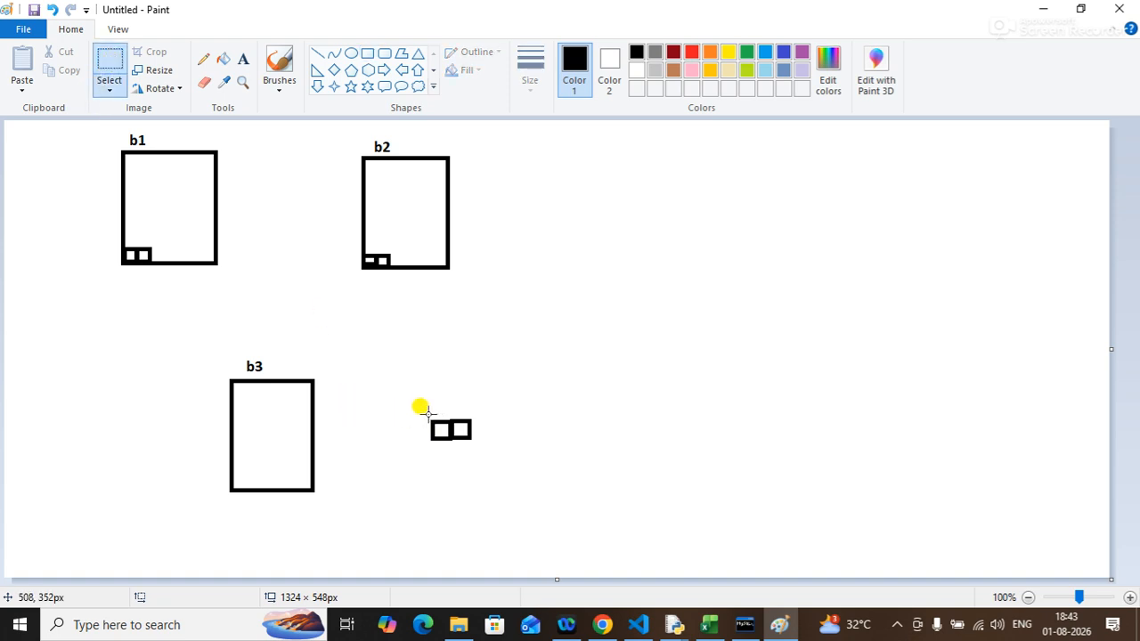
left_click_drag(423, 413, 446, 367)
left_click(111, 89)
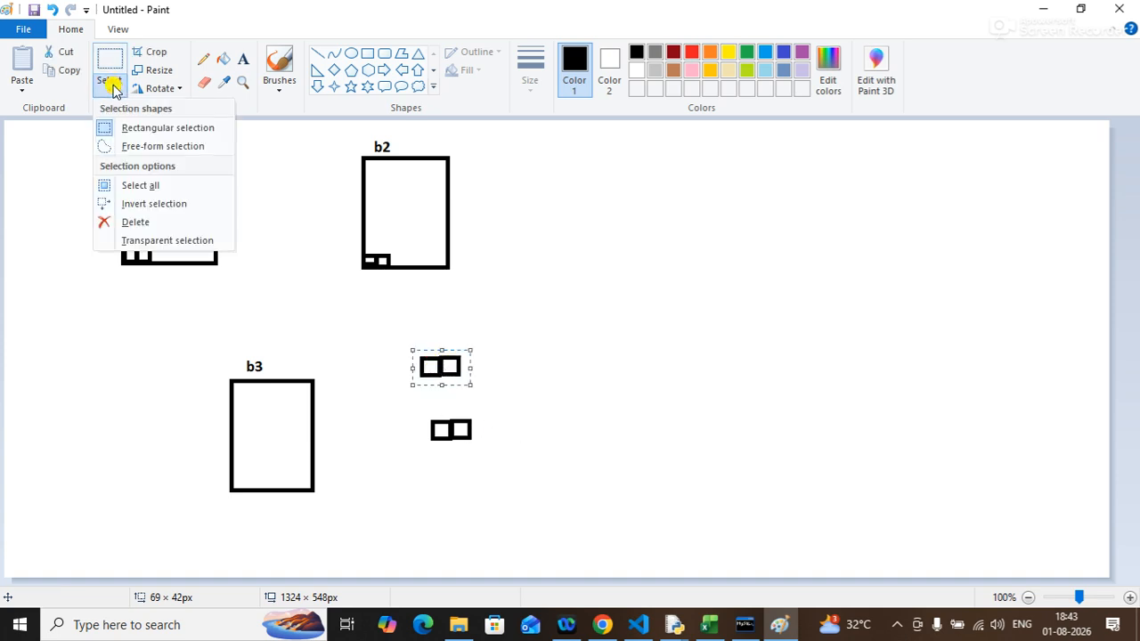
left_click(168, 245)
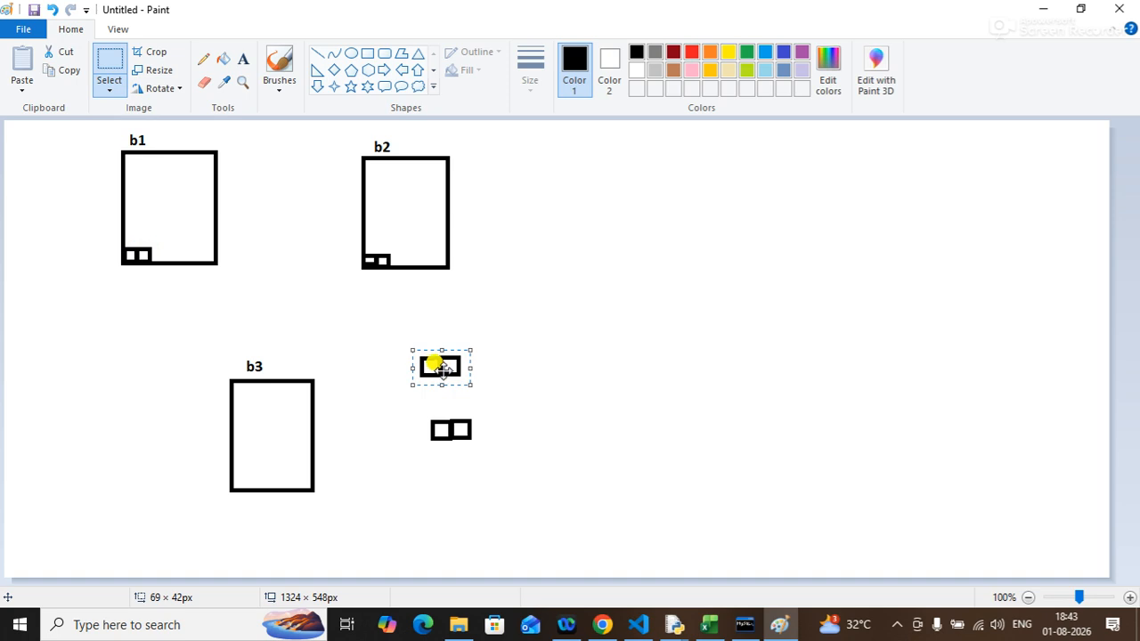
left_click_drag(437, 362, 494, 434)
left_click(522, 351)
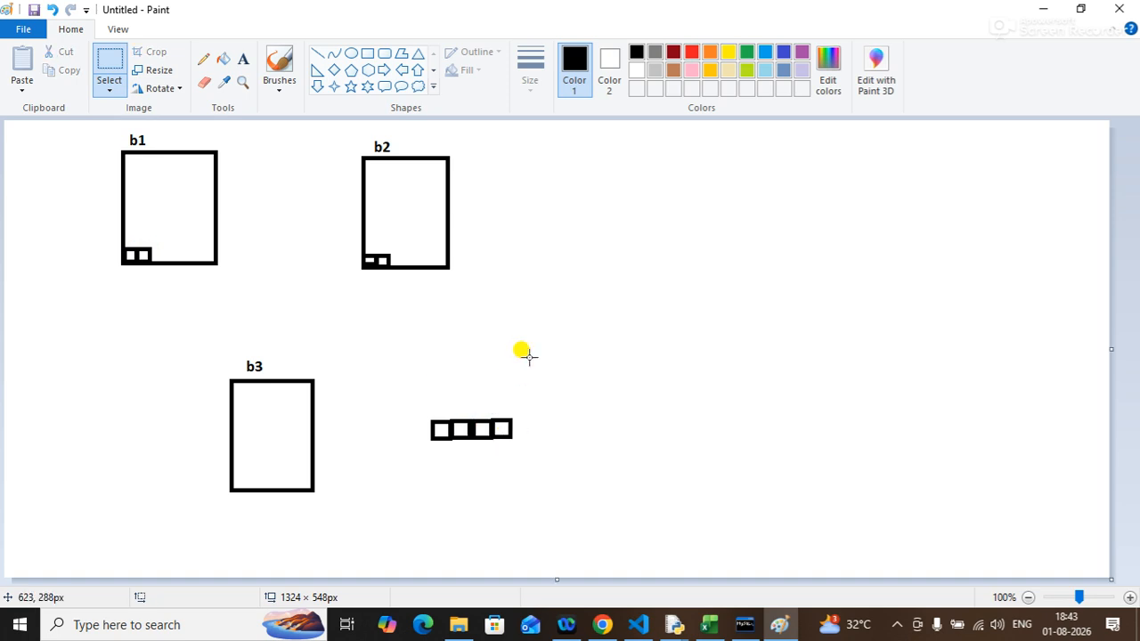
Move the row of four small boxes onto the bottom edge inside rectangle b3.
left_click_drag(416, 404, 286, 486)
left_click(545, 423)
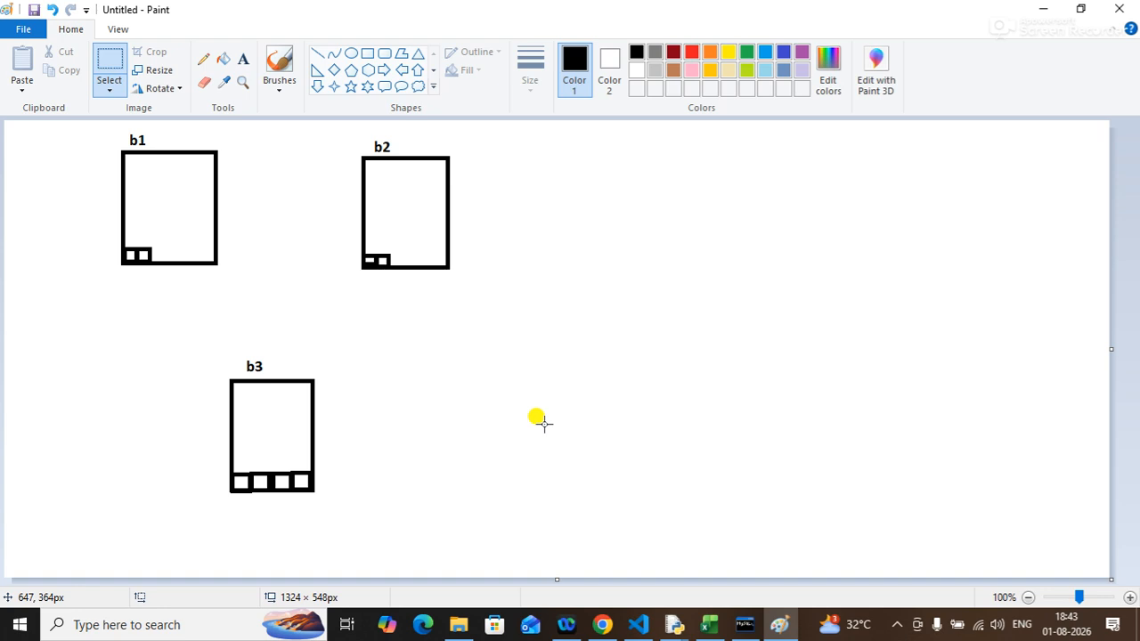
Draw a black line and a red line from b1's two small boxes to b3's first and second boxes.
left_click(317, 53)
left_click_drag(130, 260, 237, 480)
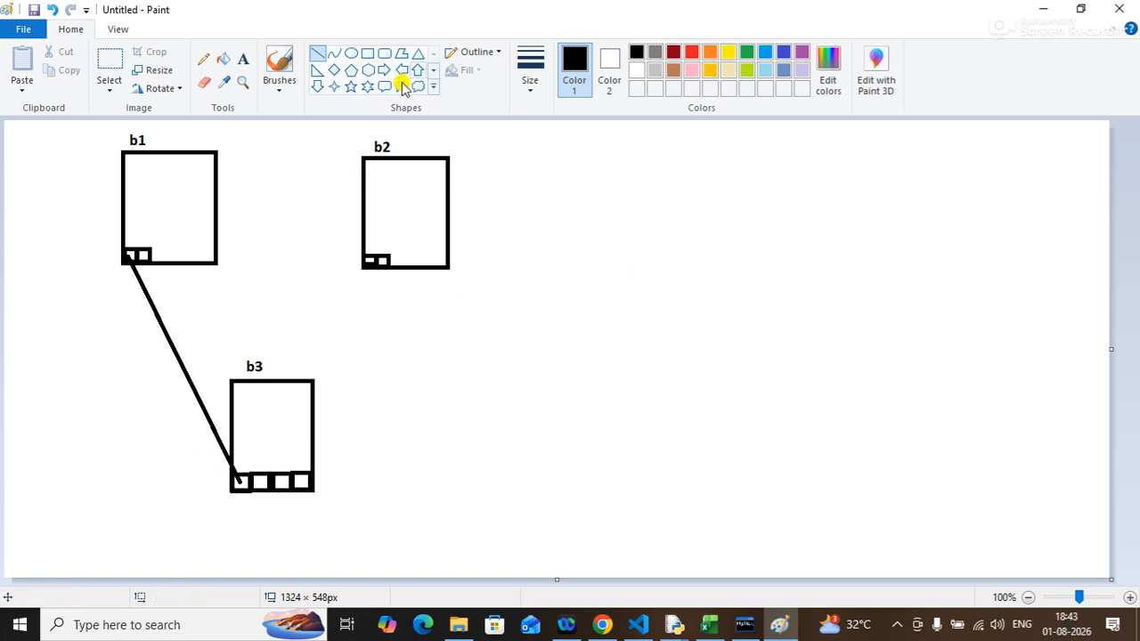
left_click(689, 53)
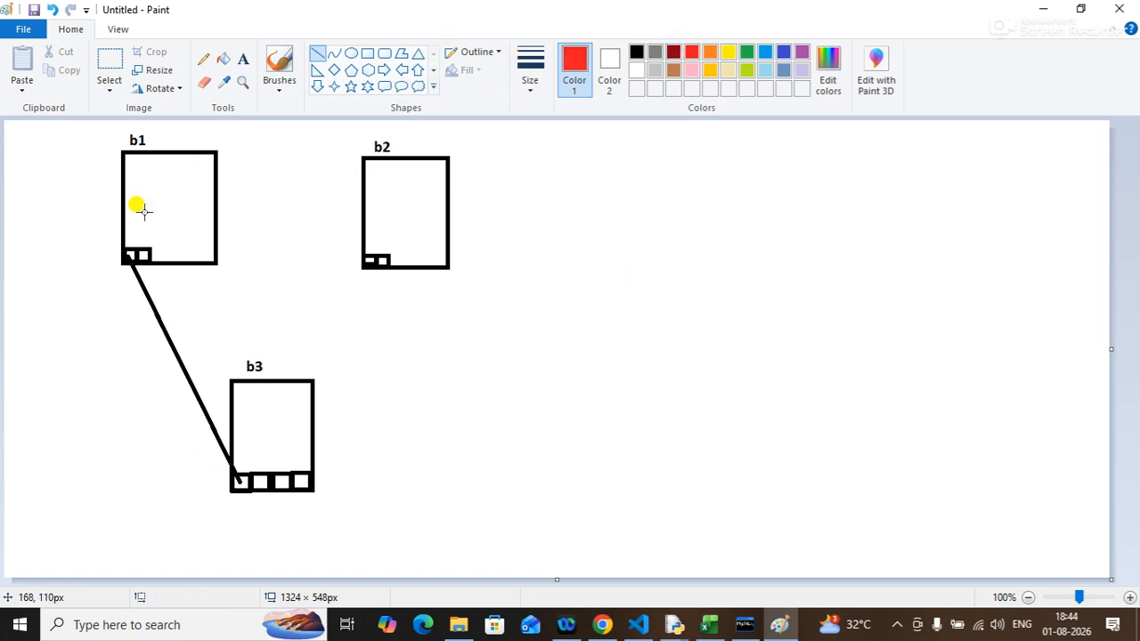
left_click_drag(146, 255, 258, 483)
left_click(539, 418)
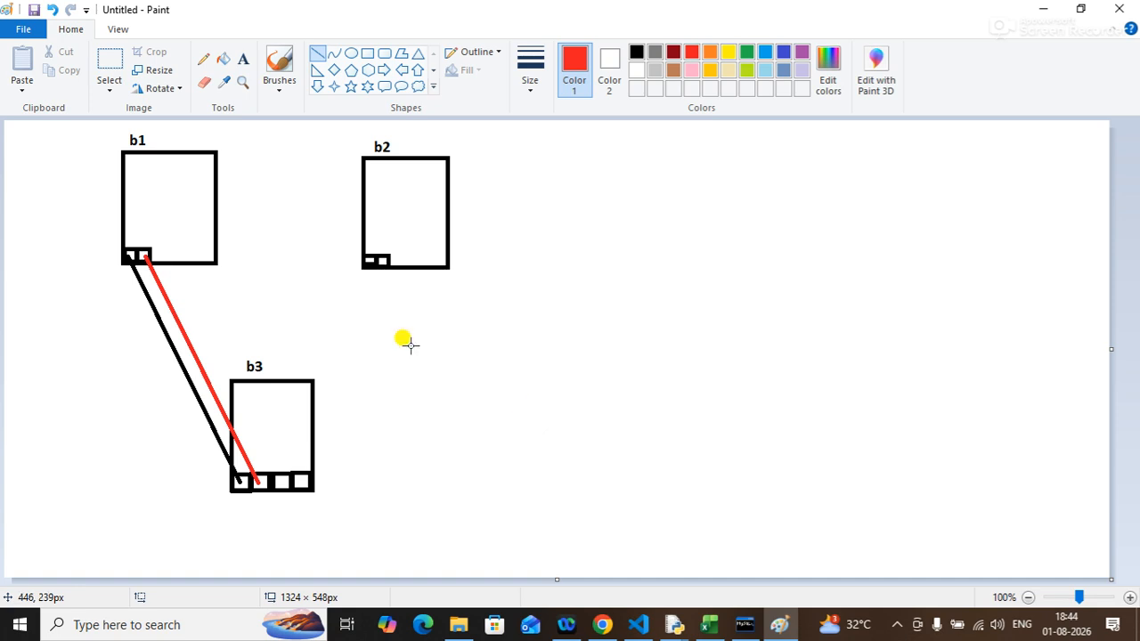
Draw a yellow line and a blue line from b2's two small boxes to b3's third and fourth boxes.
left_click(730, 52)
left_click_drag(370, 264, 282, 482)
left_click(506, 444)
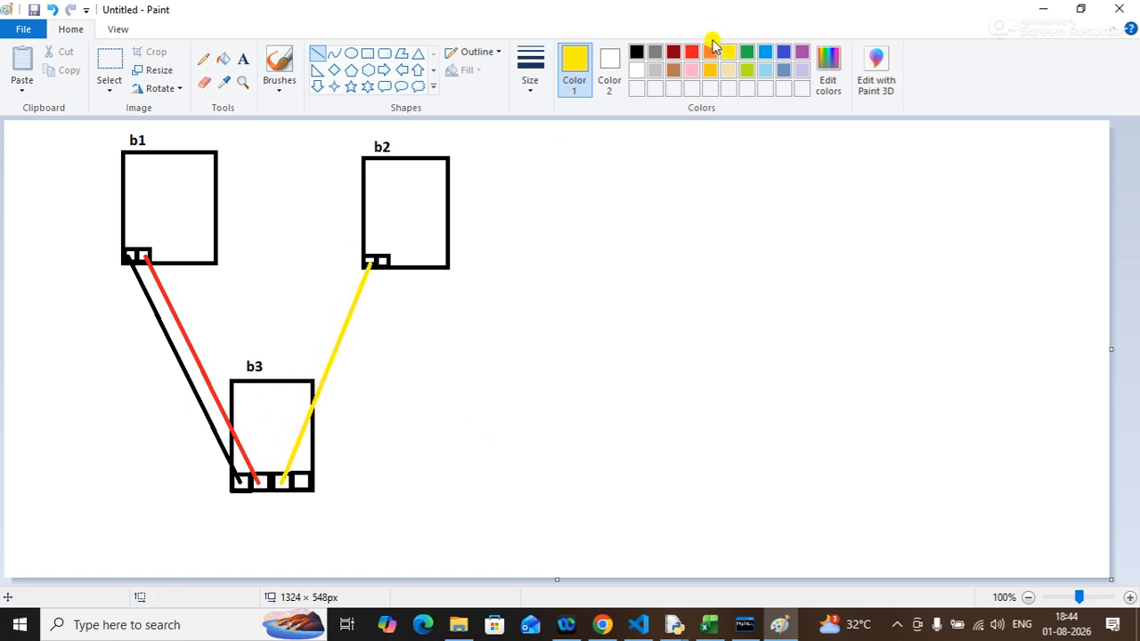
left_click(765, 52)
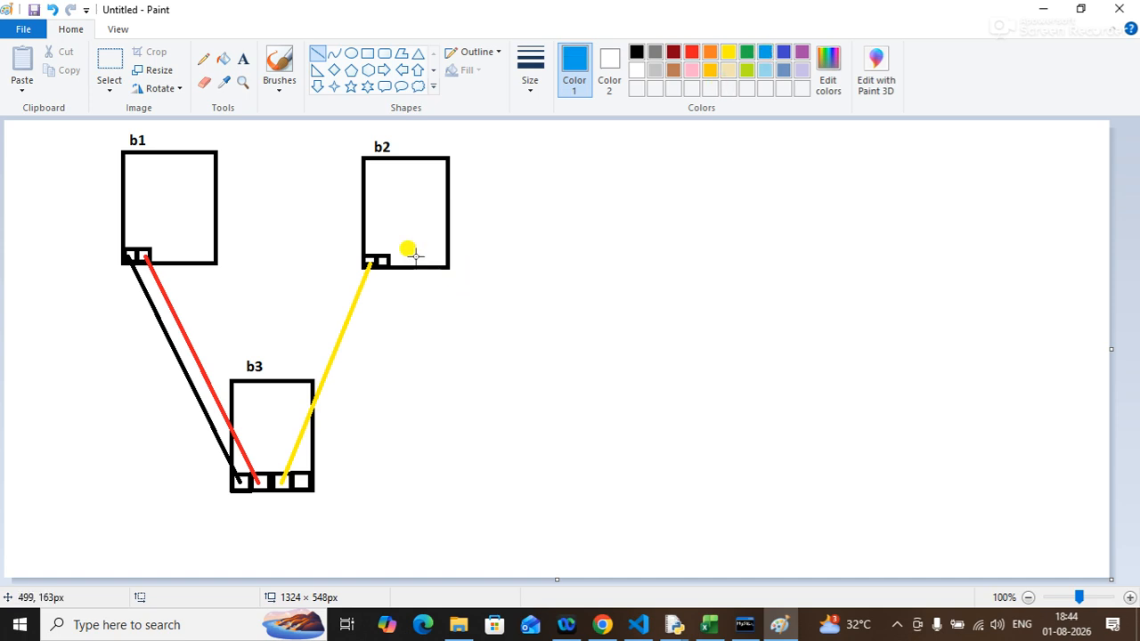
left_click_drag(384, 265, 302, 486)
left_click(506, 451)
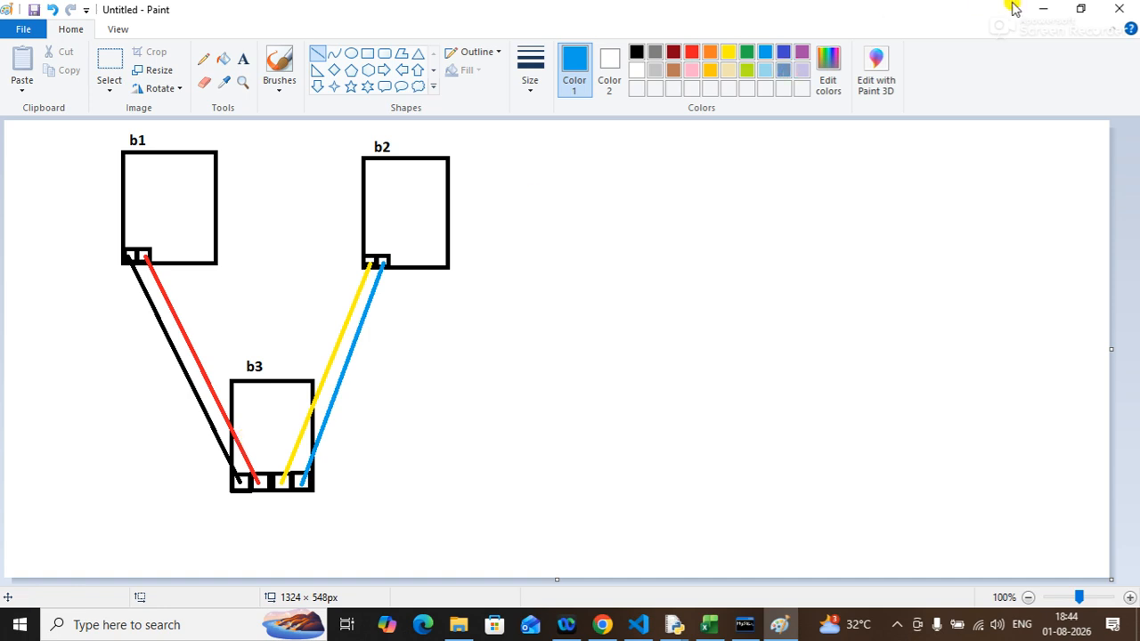
Minimize Paint and Excel, then open the B1 workbook from the desktop.
left_click(1039, 11)
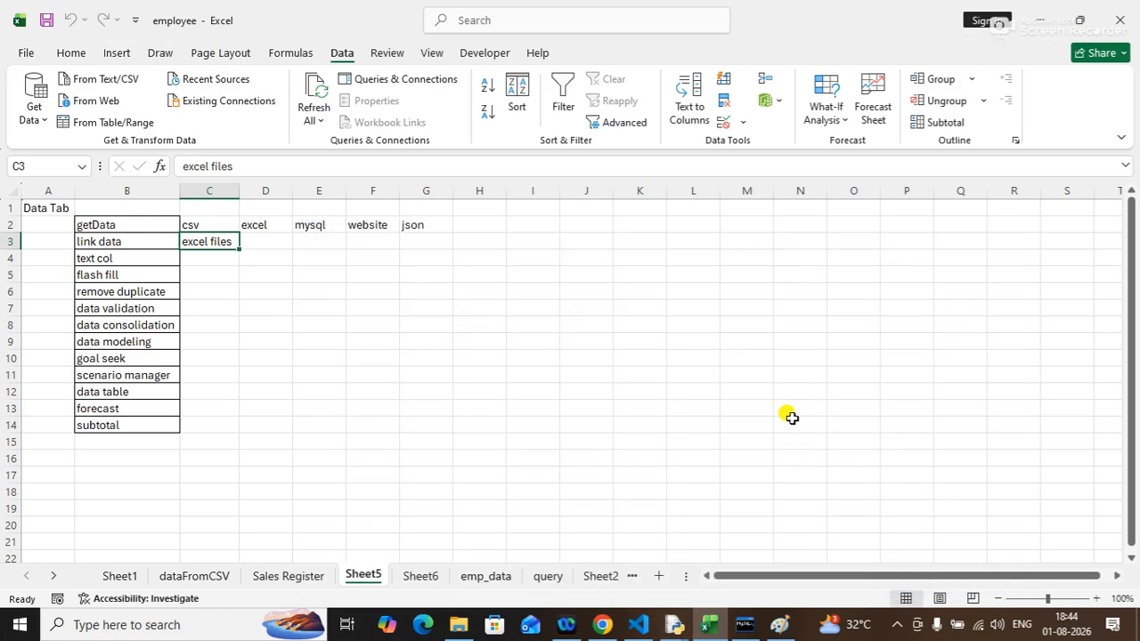
left_click(1035, 19)
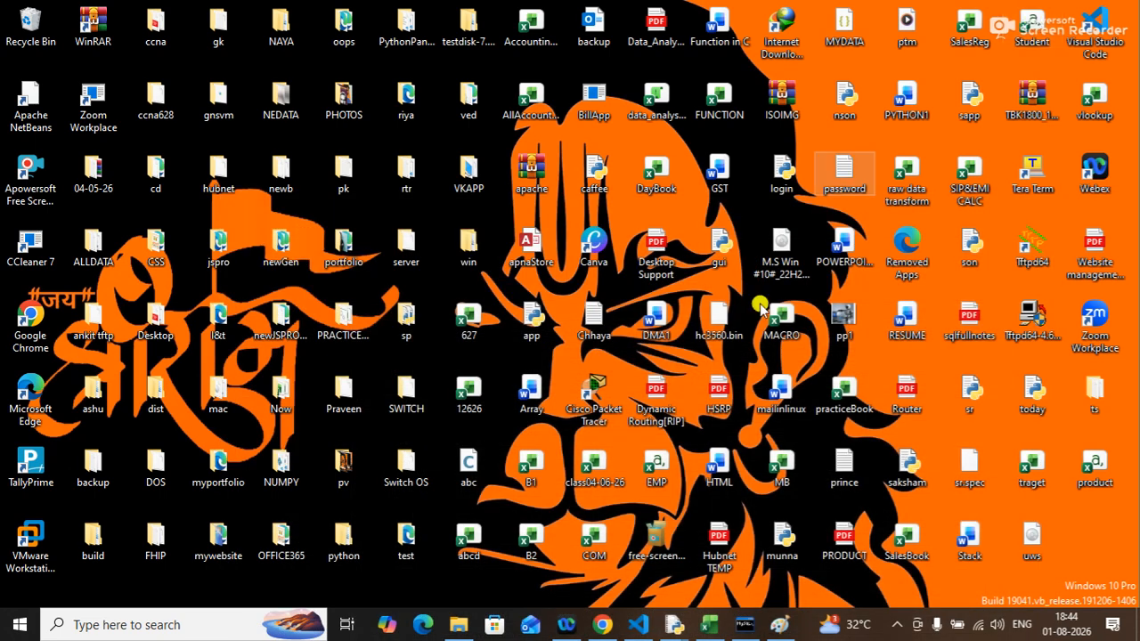
double_click(535, 463)
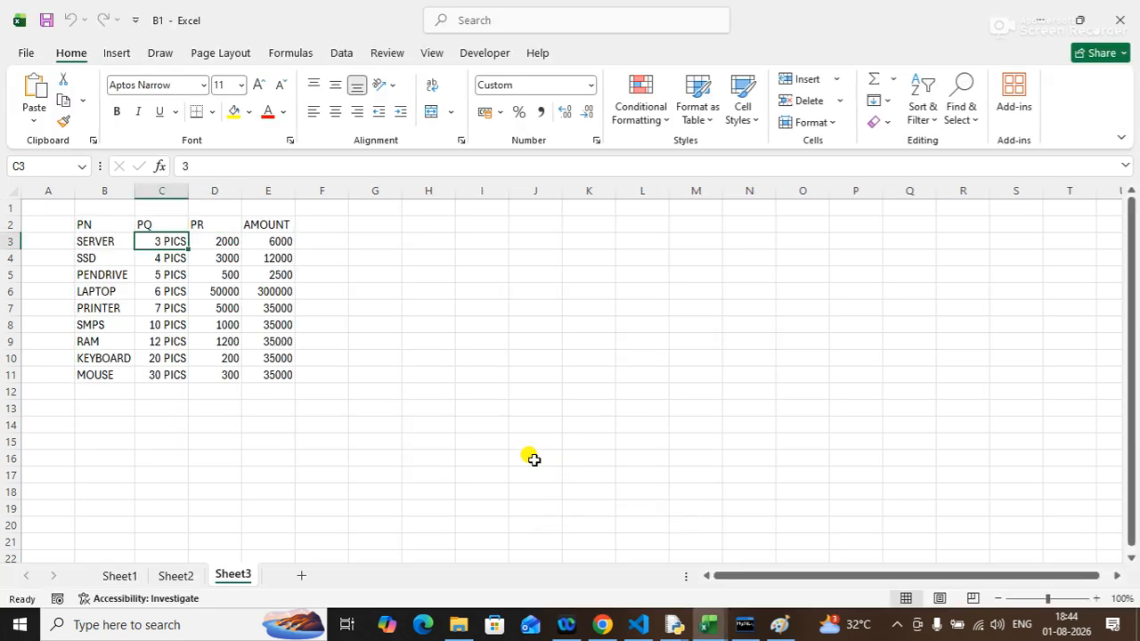
Examine the product data on Sheet2 and Sheet1 of the B1 workbook.
left_click(172, 576)
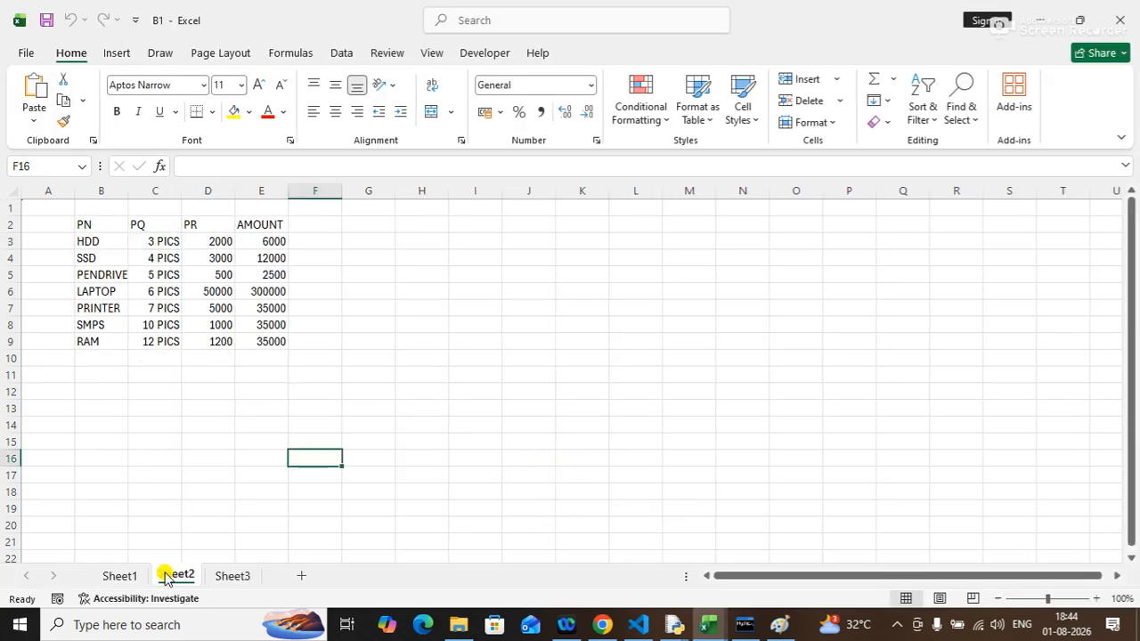
left_click(125, 576)
left_click(430, 374)
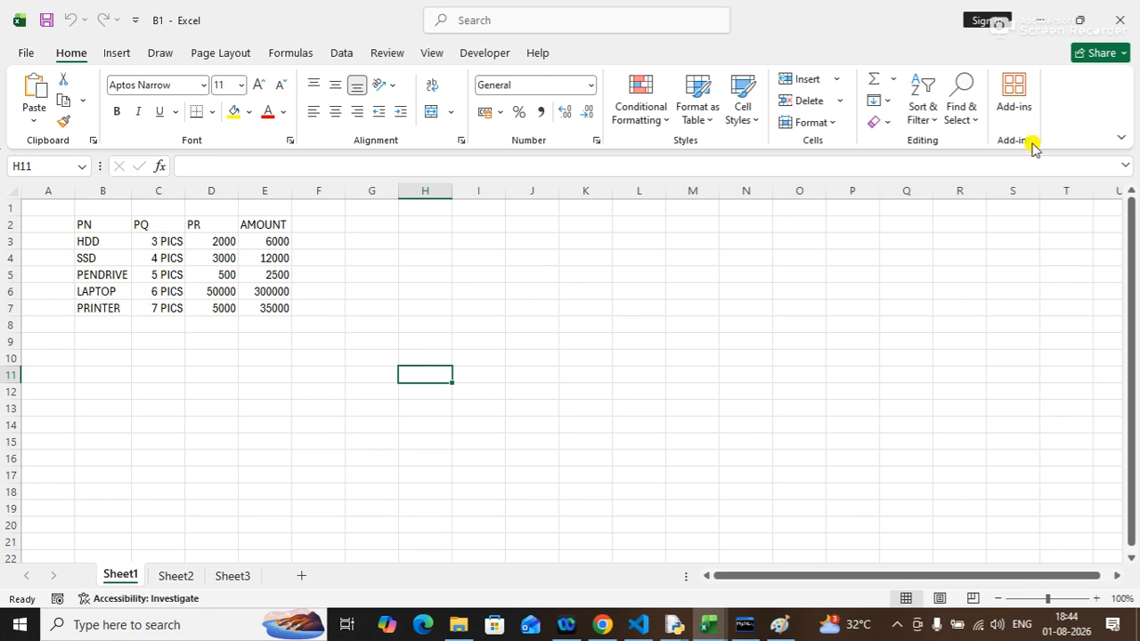
Close the B1 workbook and minimize the employee workbook to return to the desktop.
left_click(1121, 19)
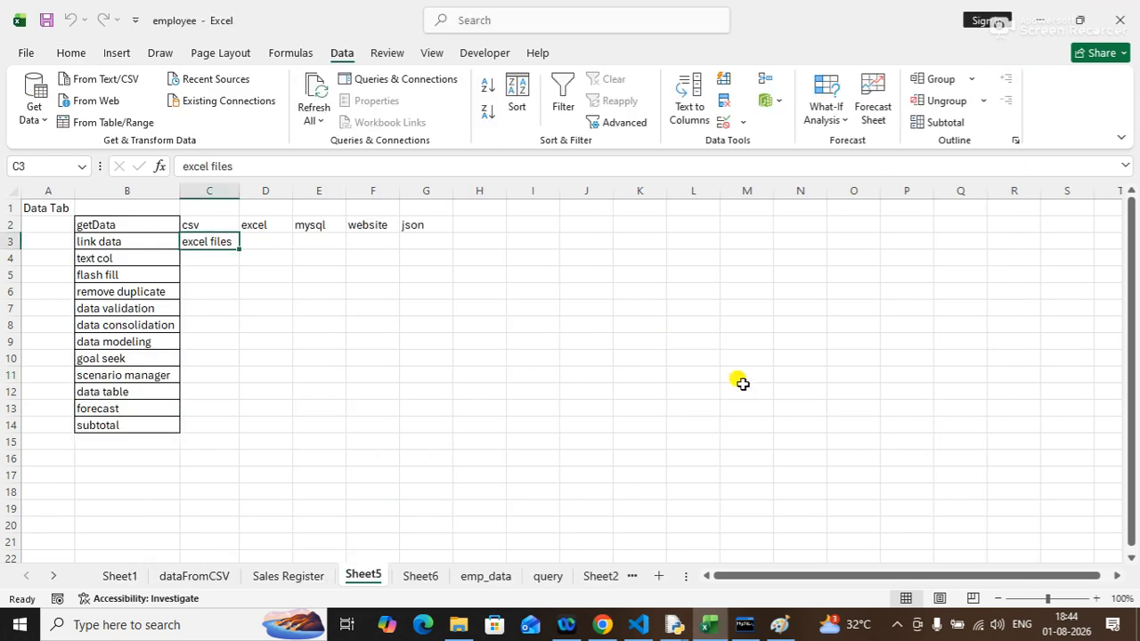
left_click(1041, 18)
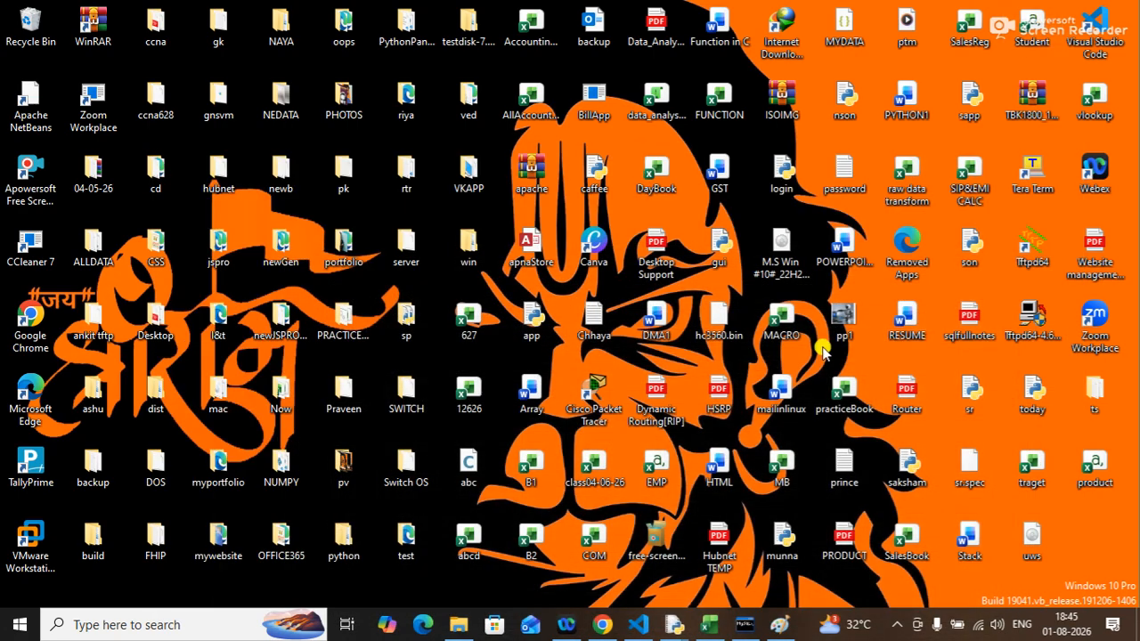
Open the B2 workbook from the desktop and examine the student data on its Sheet2 and Sheet3.
double_click(531, 543)
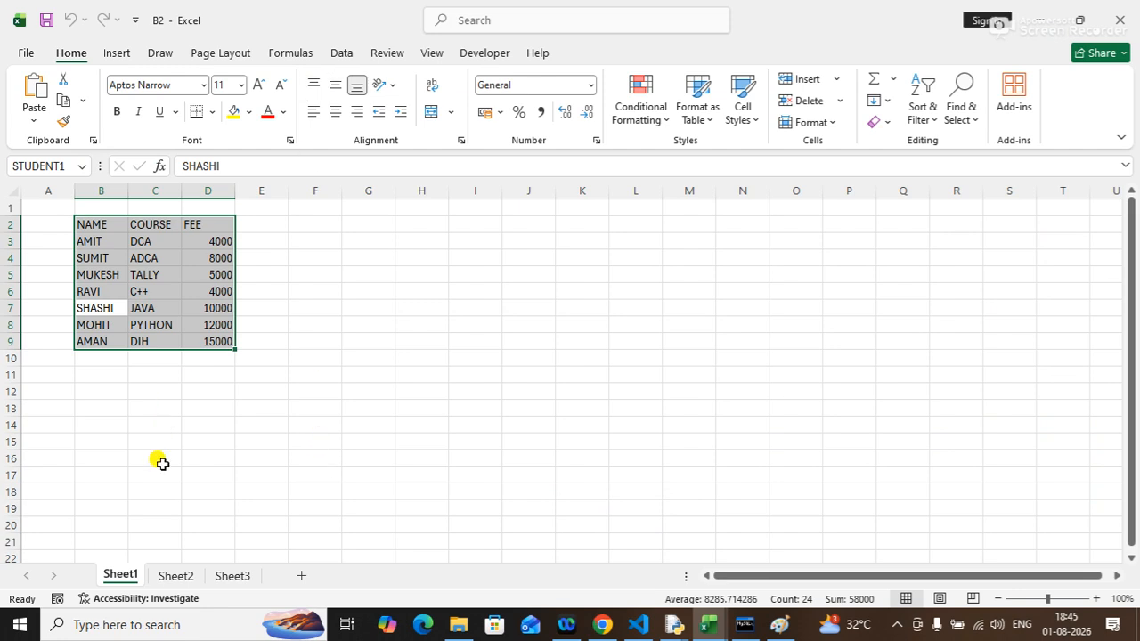
left_click(173, 575)
left_click(234, 575)
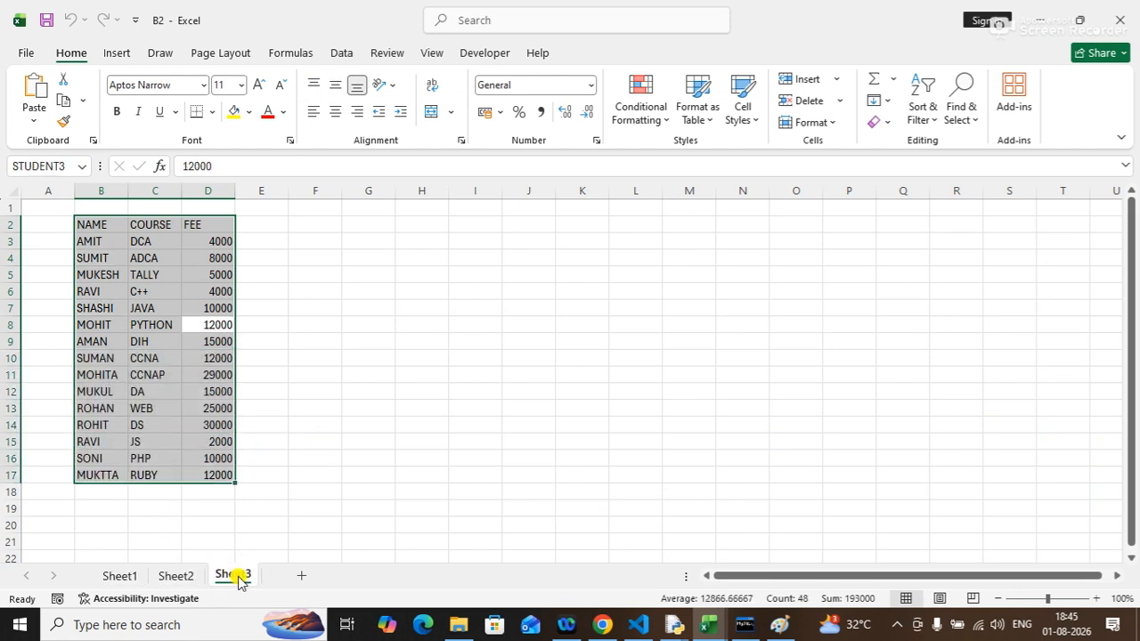
left_click(573, 387)
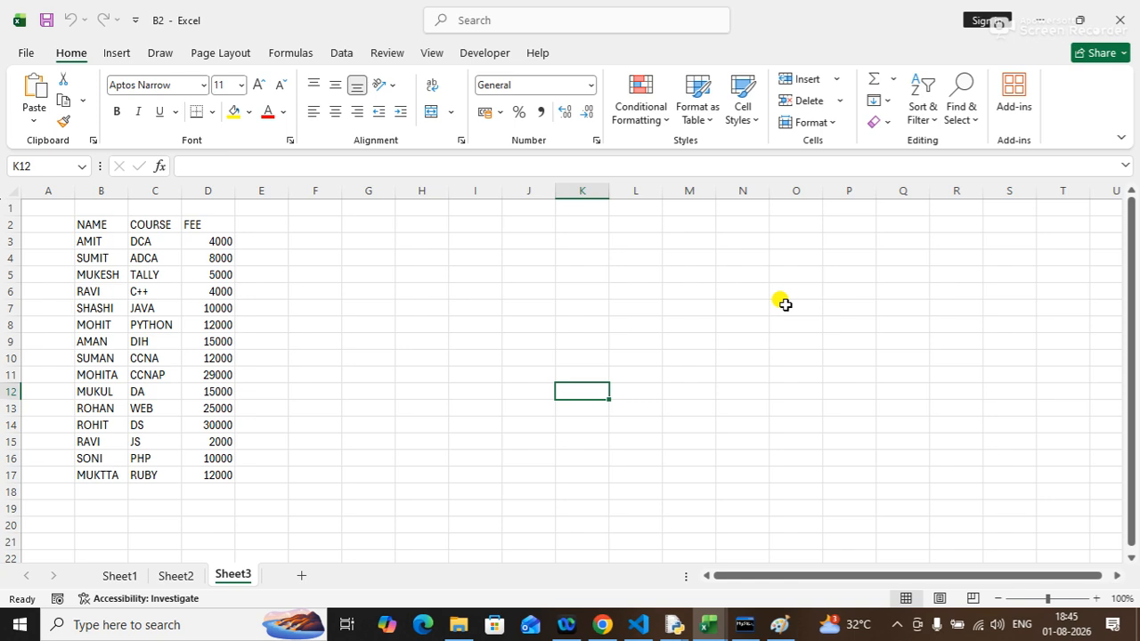
Launch a new Excel instance from the Run dialog and create a blank workbook.
key("super+r")
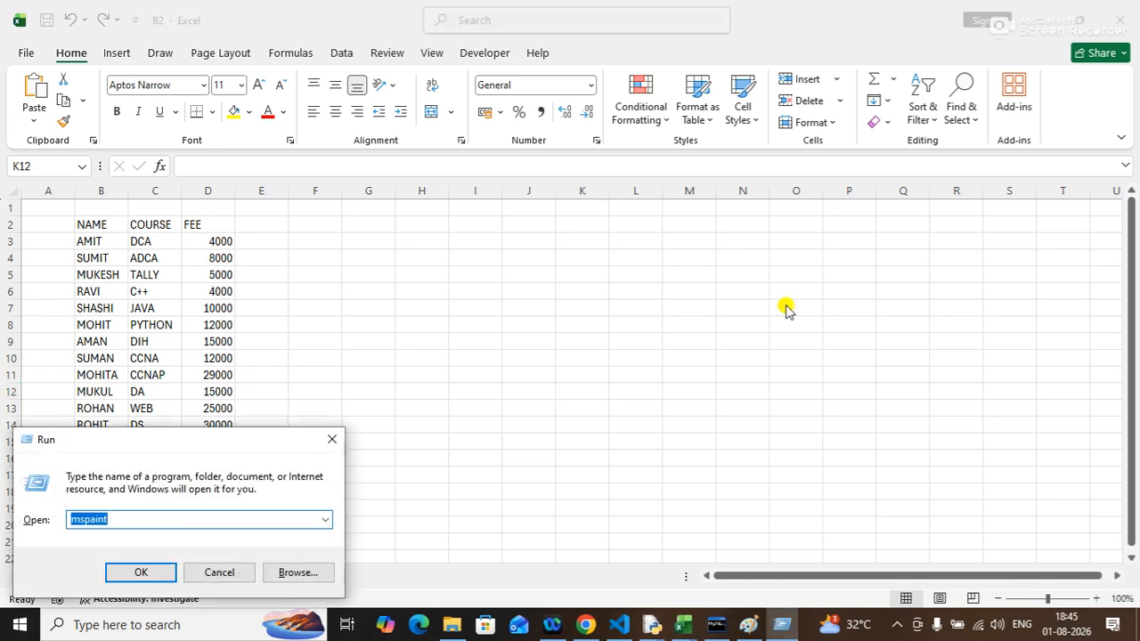
type("excel")
key("Return")
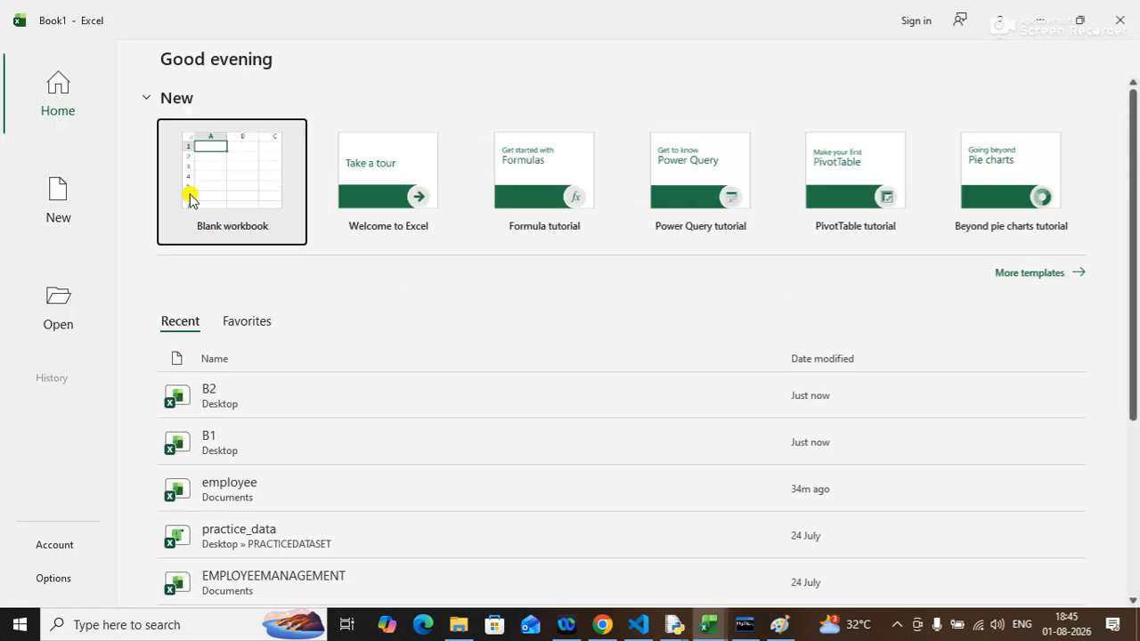
left_click(190, 200)
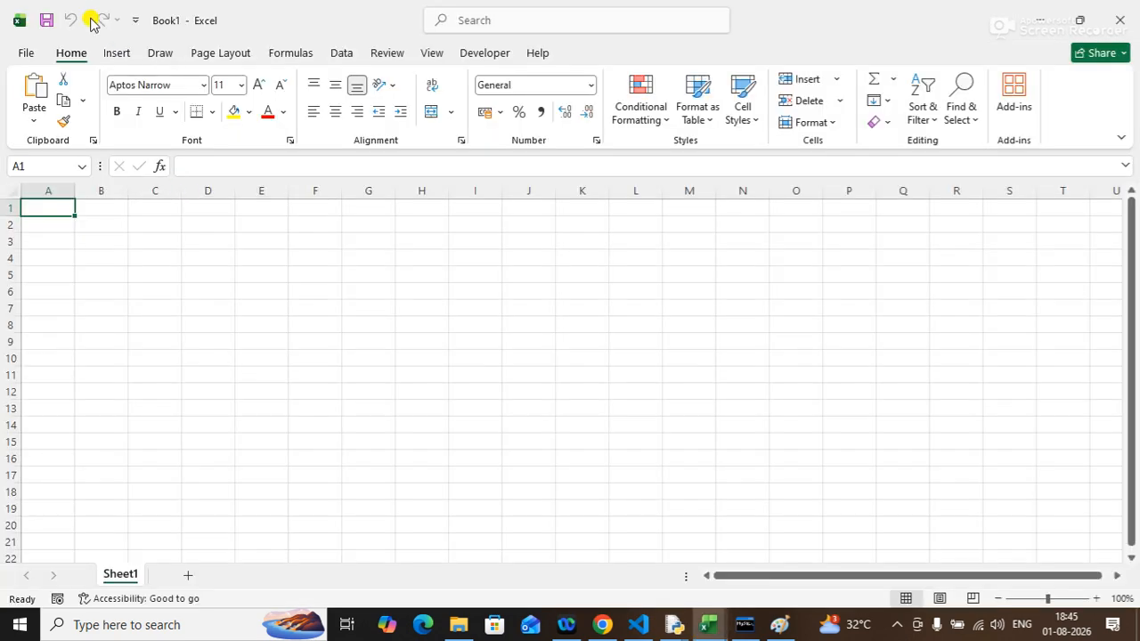
Save the blank workbook to the Desktop with the name b3.
left_click(24, 55)
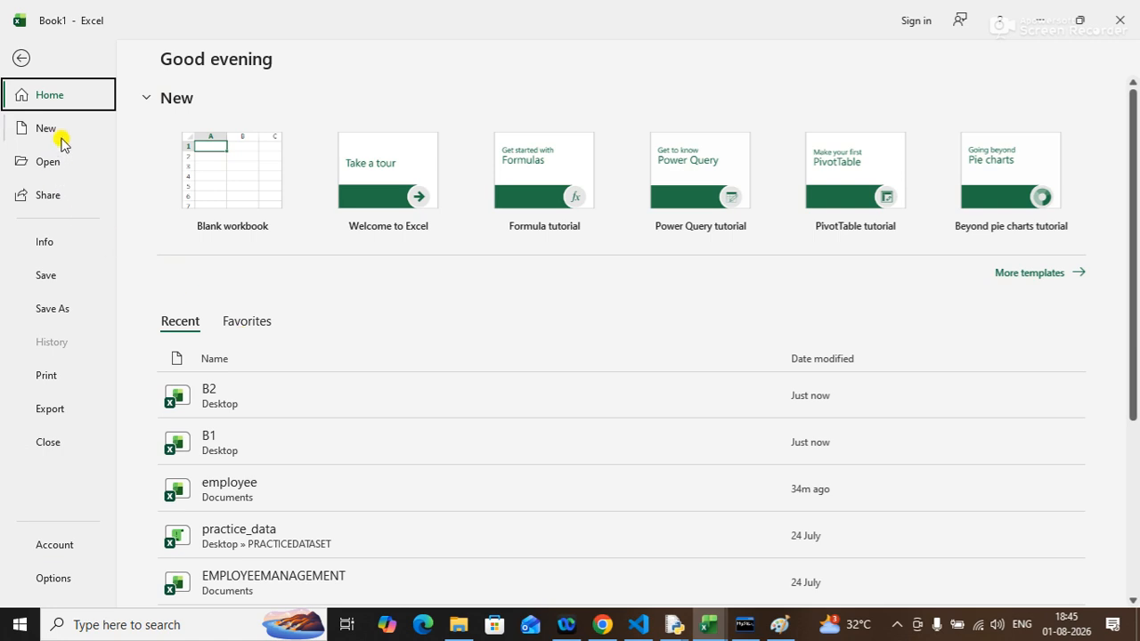
left_click(46, 280)
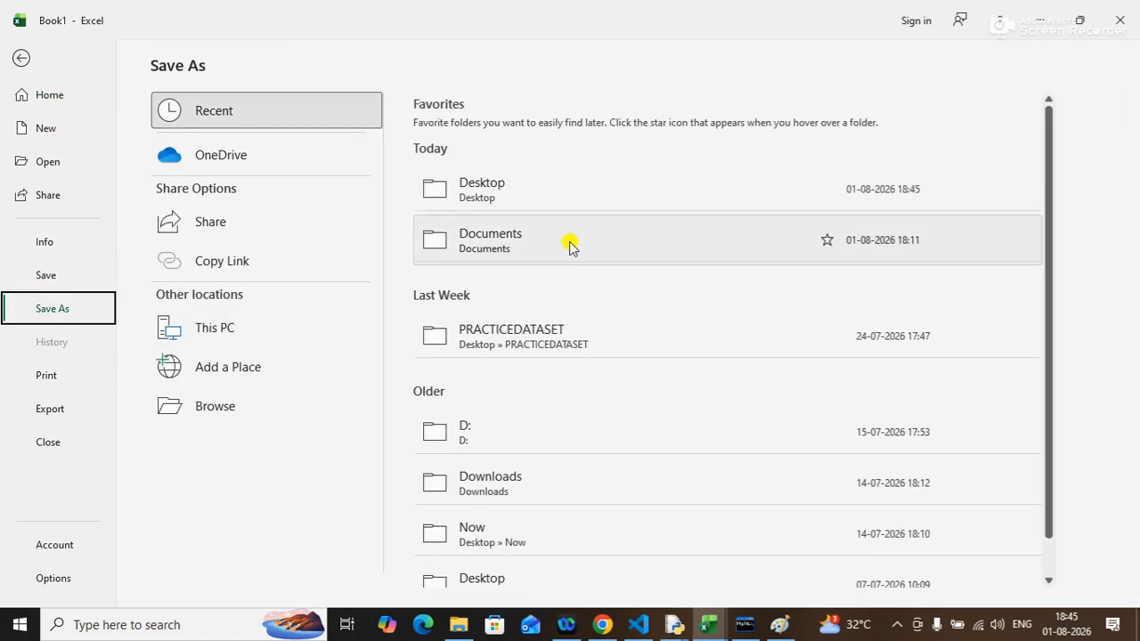
left_click(517, 187)
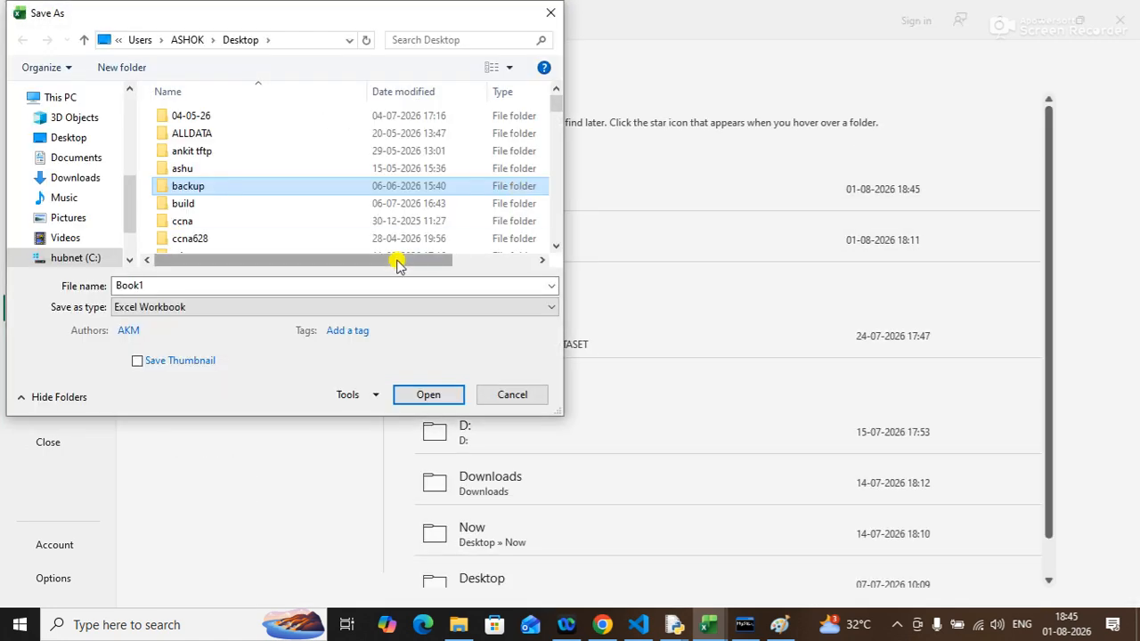
type("b3")
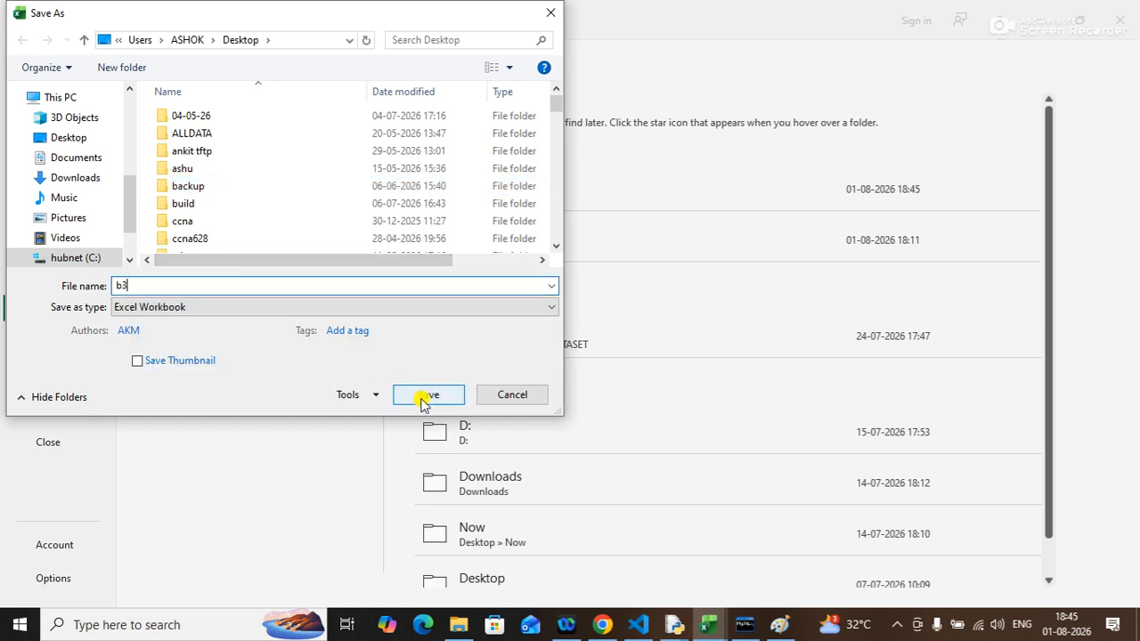
left_click(424, 397)
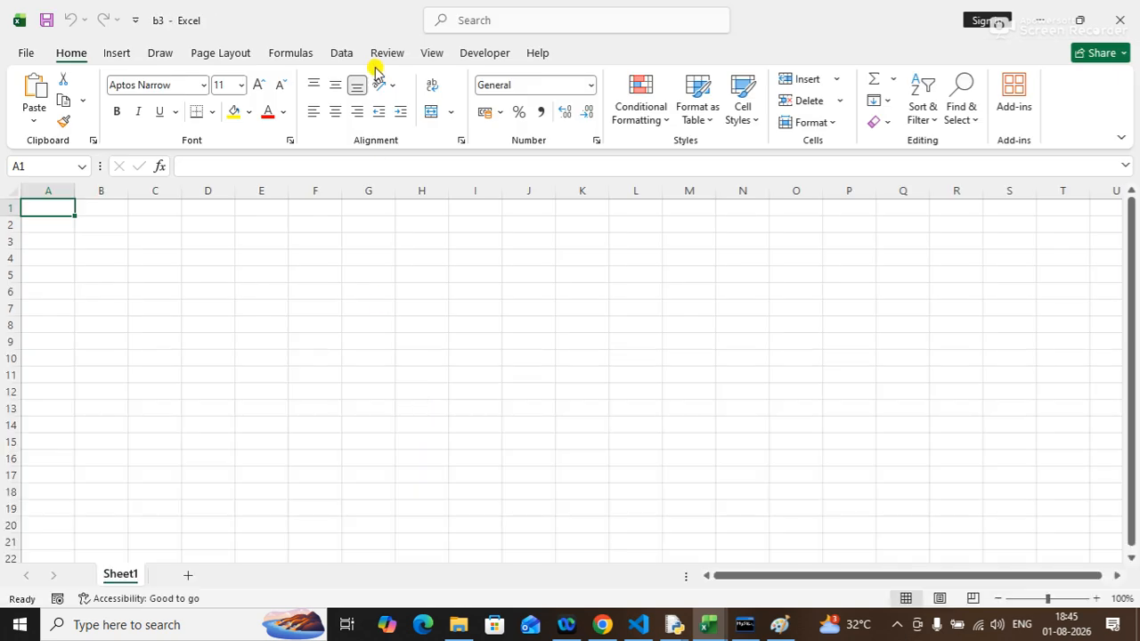
Start an existing-connection import at cell F7 and browse to B1.xlsx on the Desktop as the data source.
left_click(347, 54)
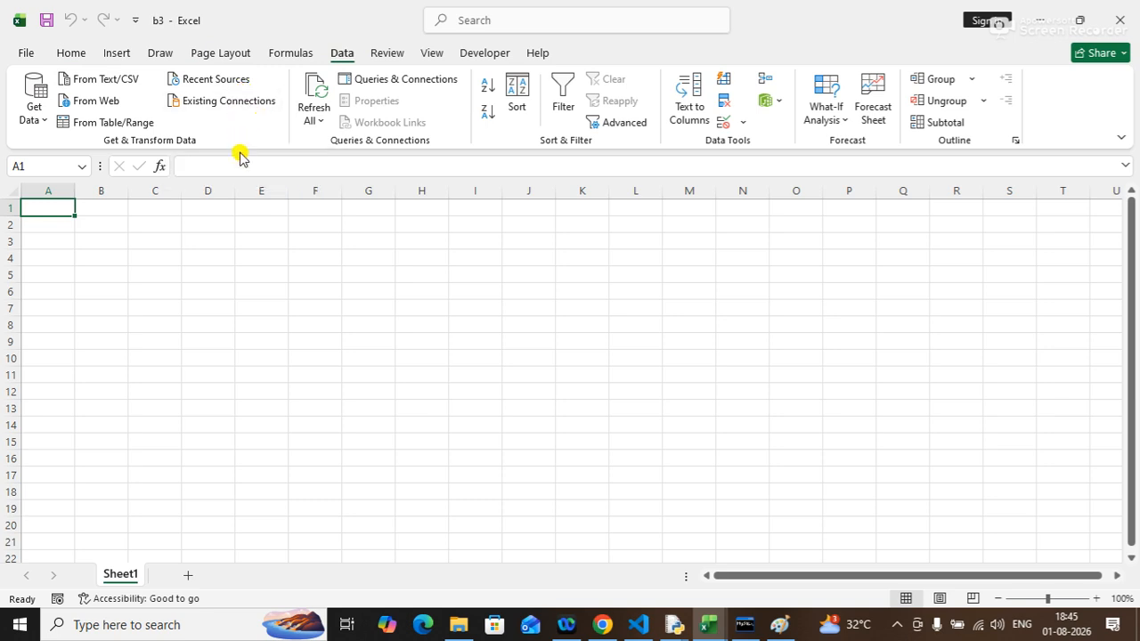
key("ctrl+F6")
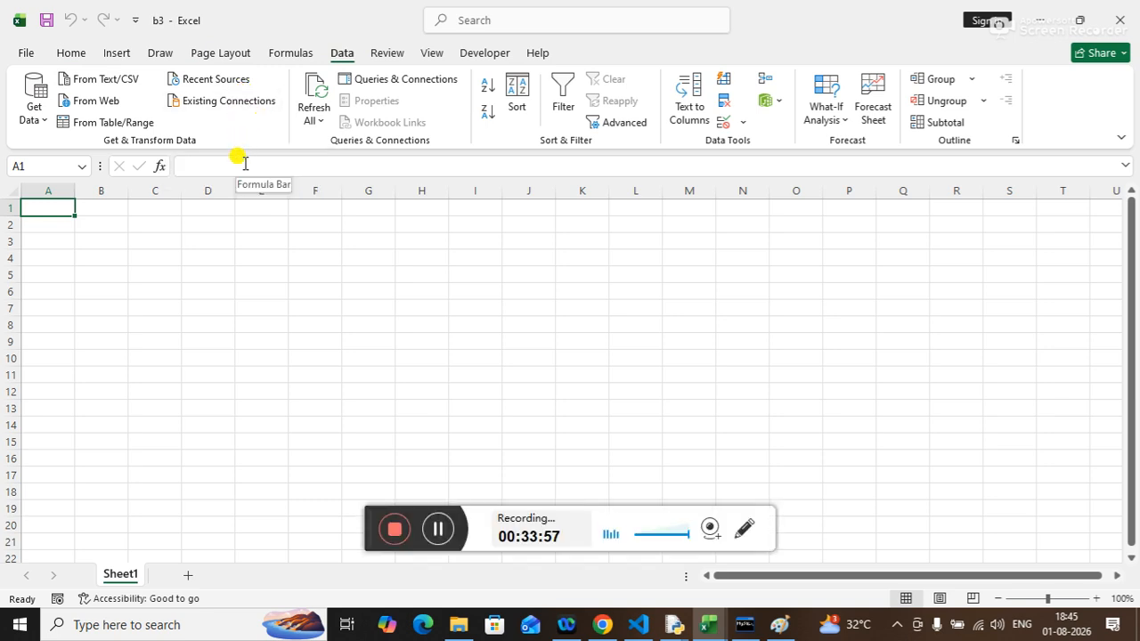
left_click(438, 528)
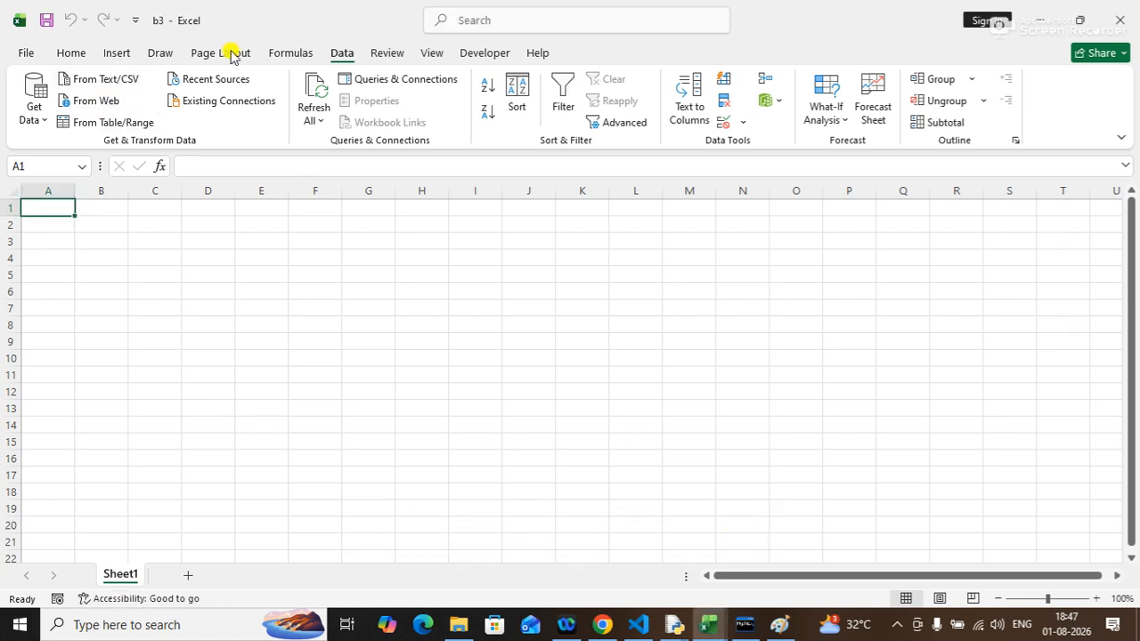
left_click(336, 306)
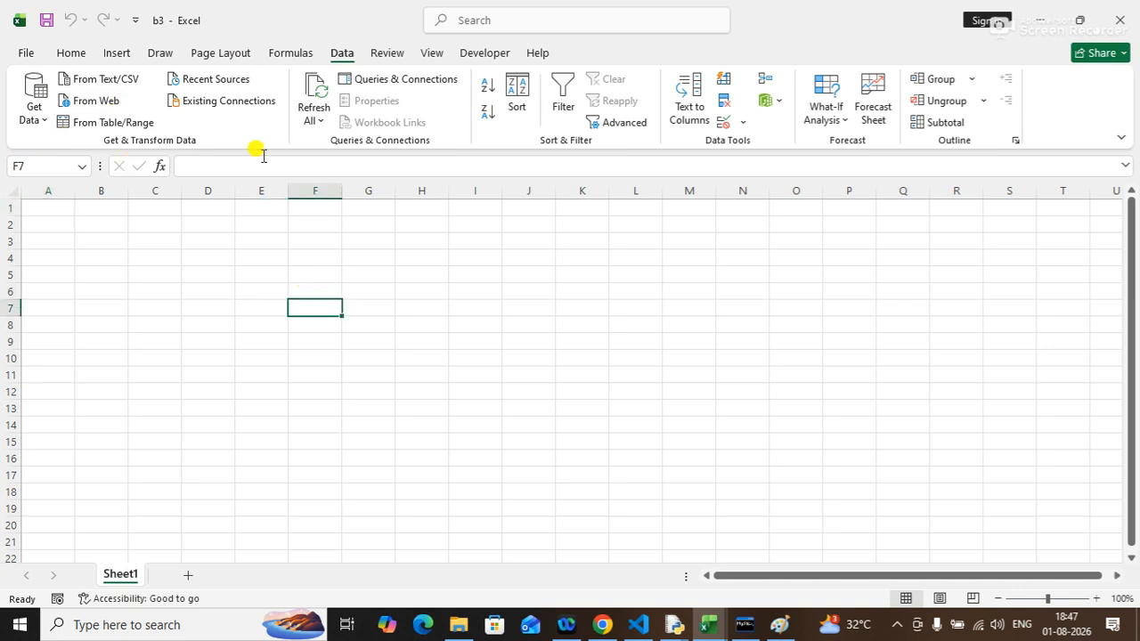
left_click(241, 103)
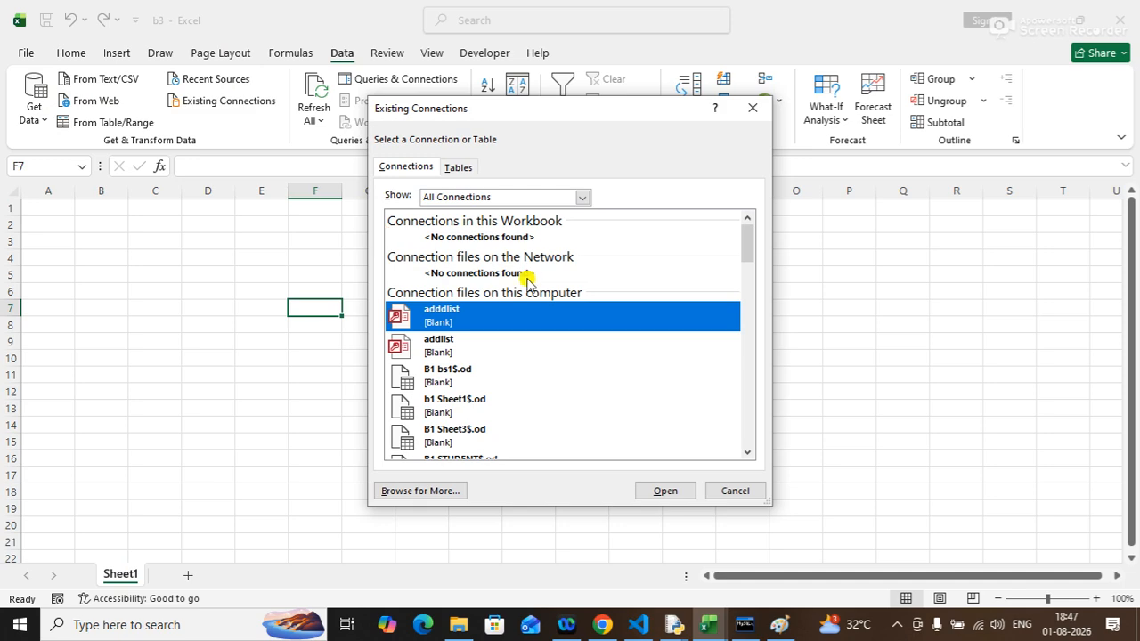
left_click(402, 491)
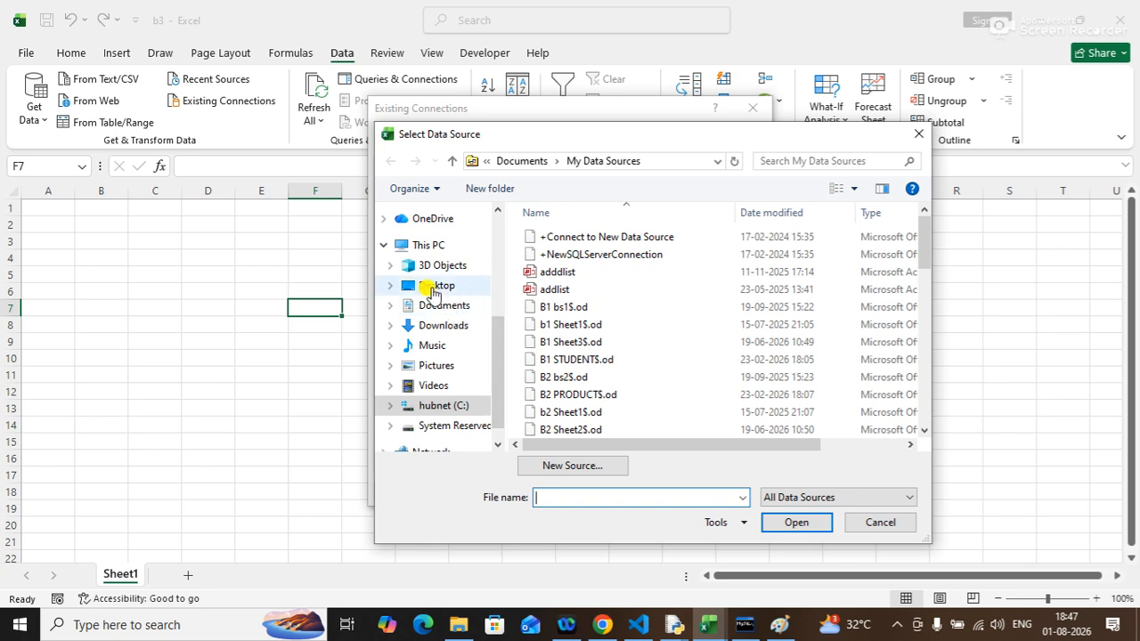
left_click(432, 286)
left_click(584, 497)
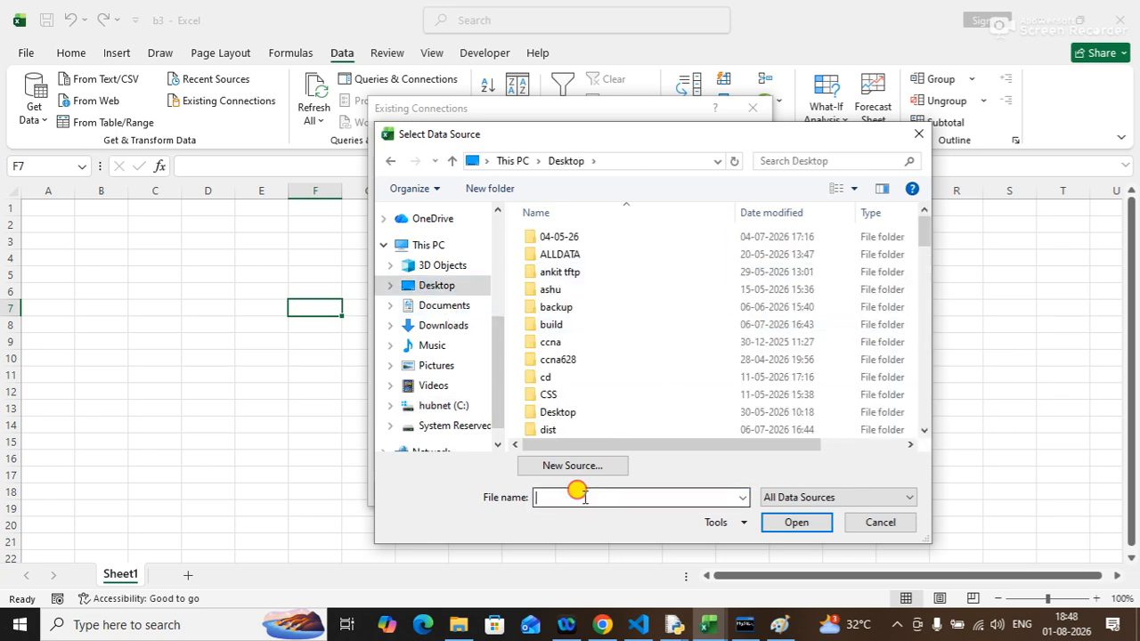
type("b1")
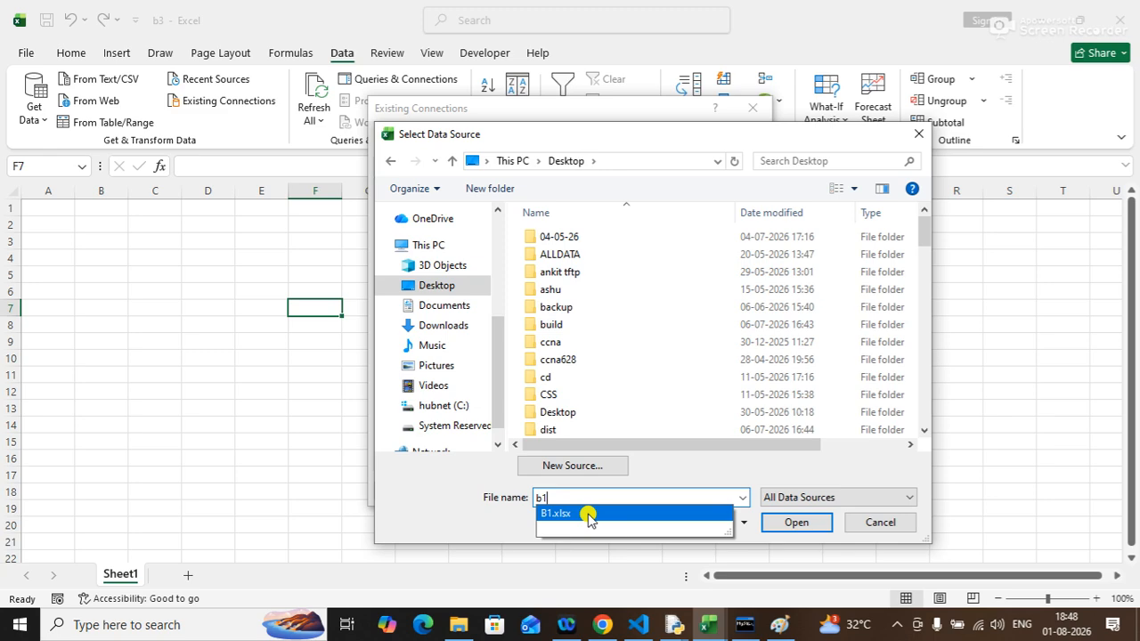
left_click(588, 514)
left_click(787, 523)
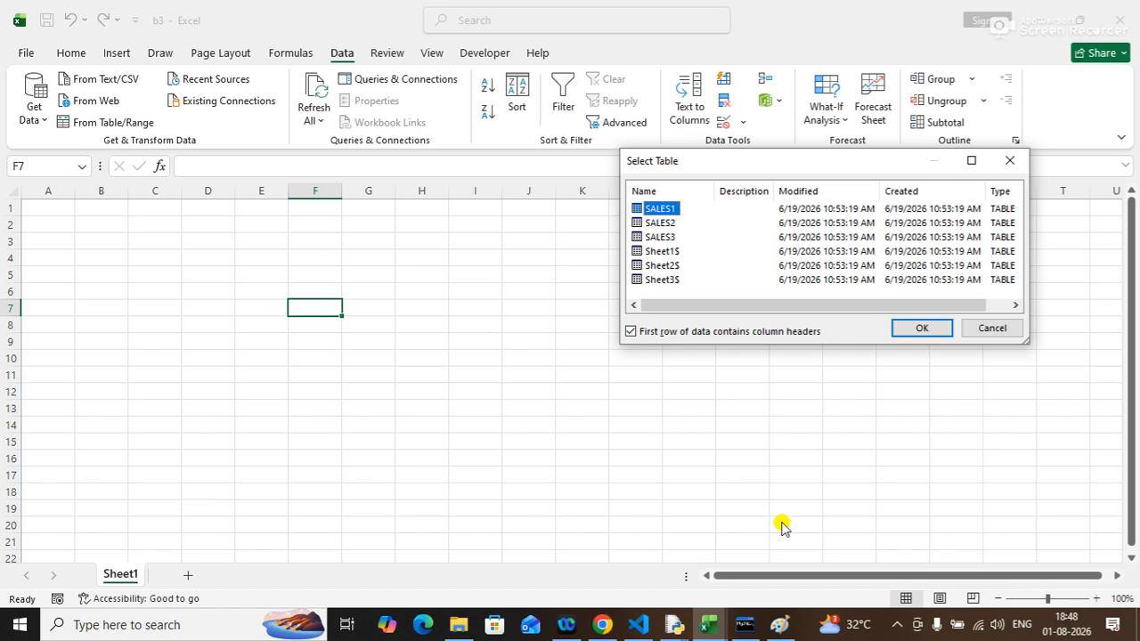
Import B1's SALES1 table as a table into the existing worksheet at $F$7.
left_click(917, 328)
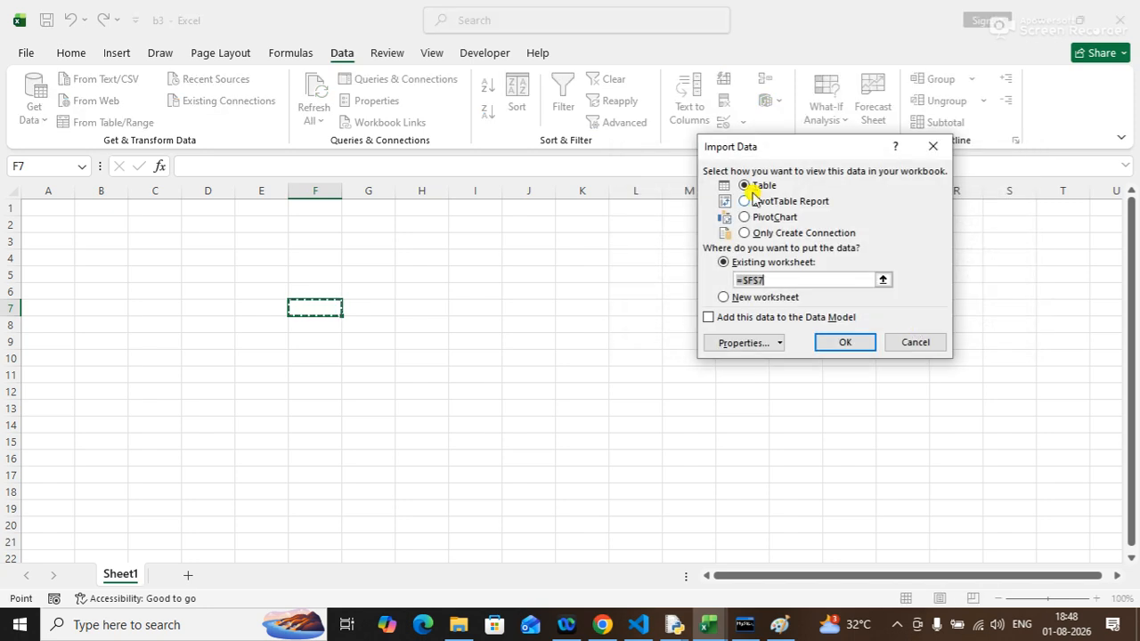
left_click_drag(741, 139, 659, 124)
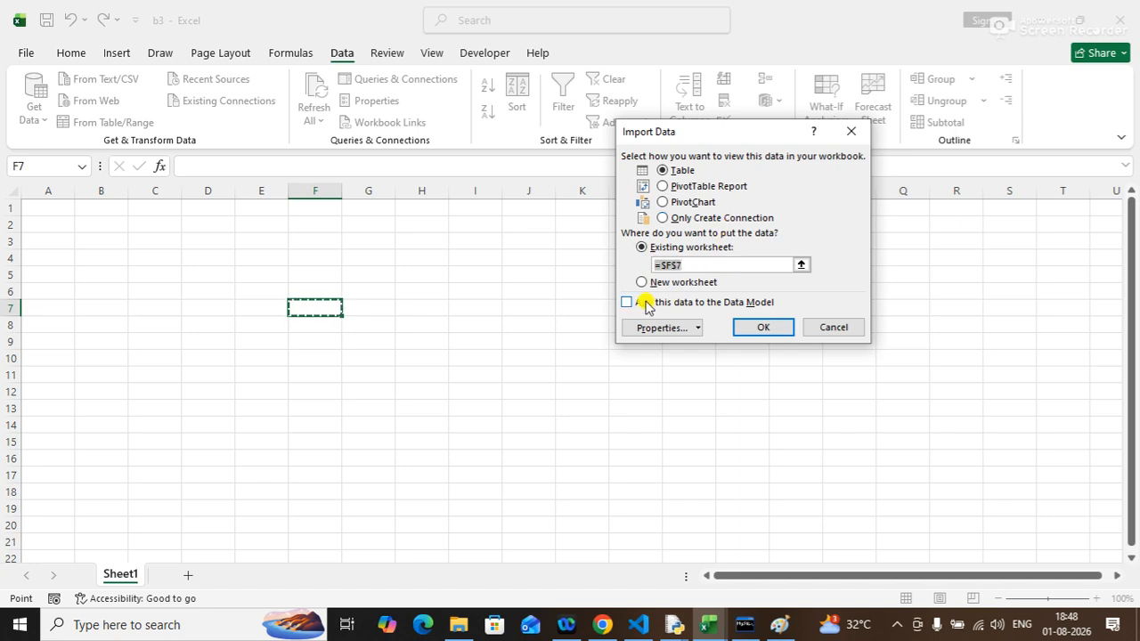
left_click(765, 328)
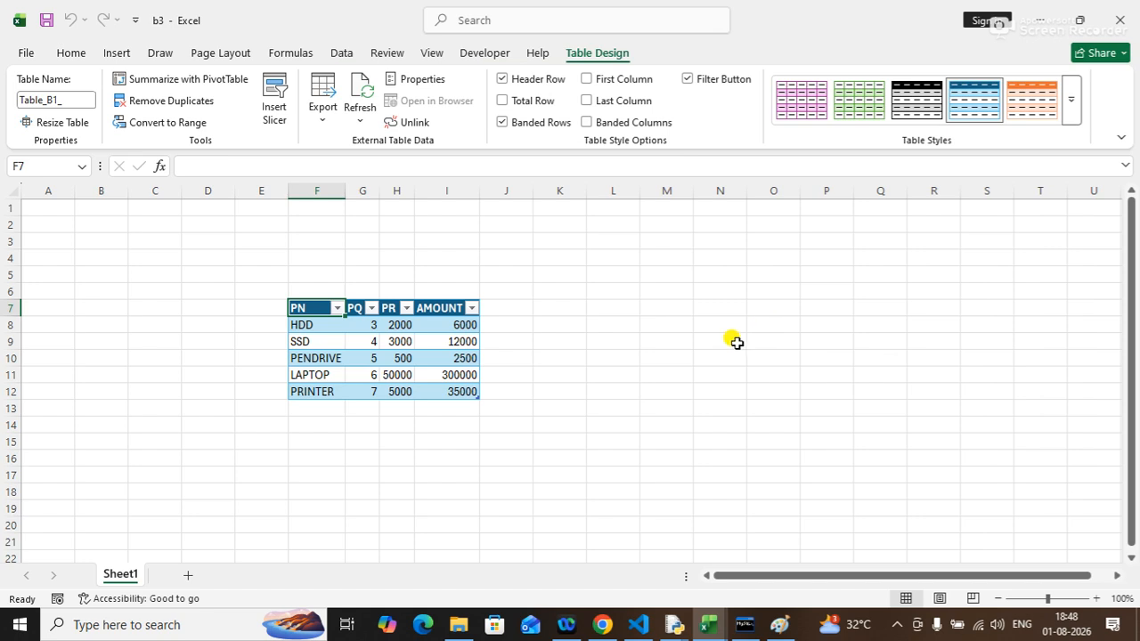
Rename the sheet holding the imported table to book1.
double_click(113, 566)
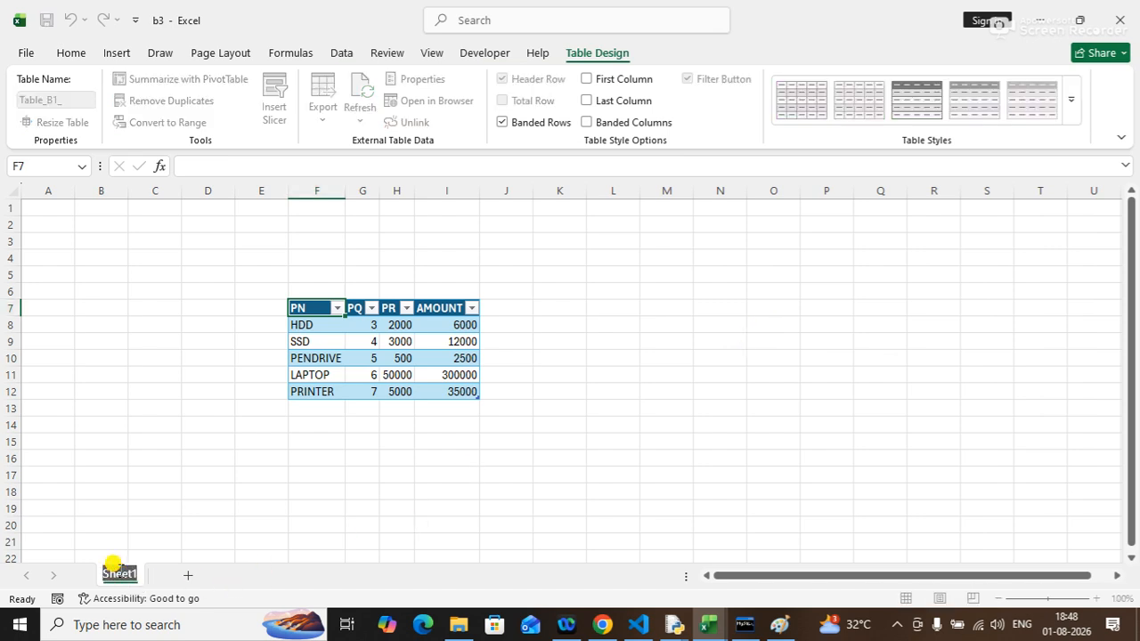
type("b")
right_click(118, 573)
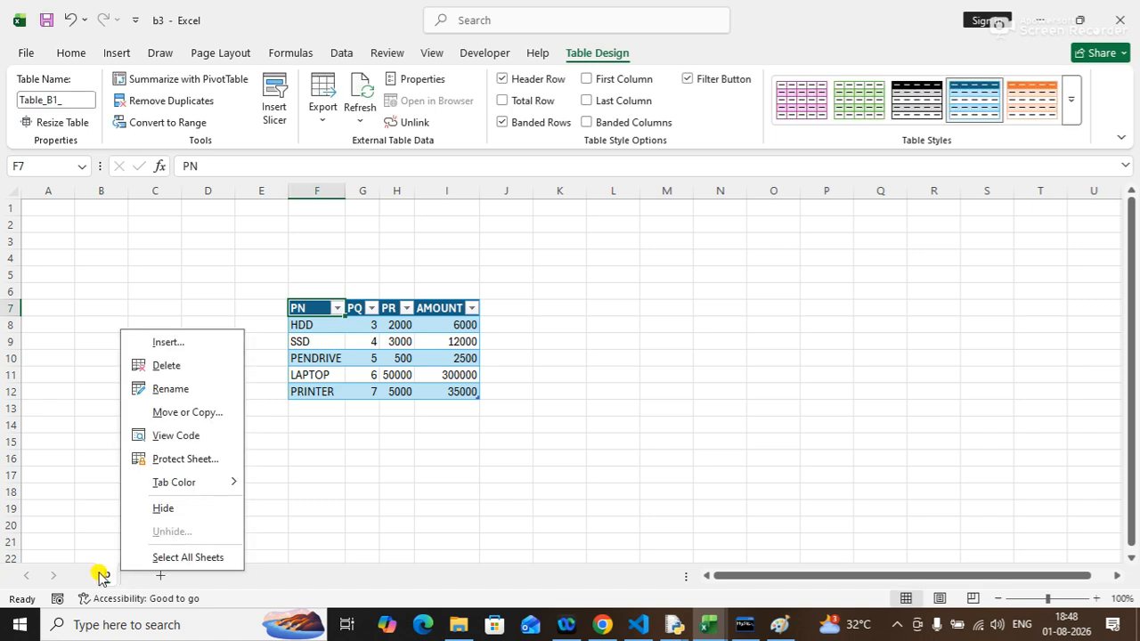
left_click(108, 574)
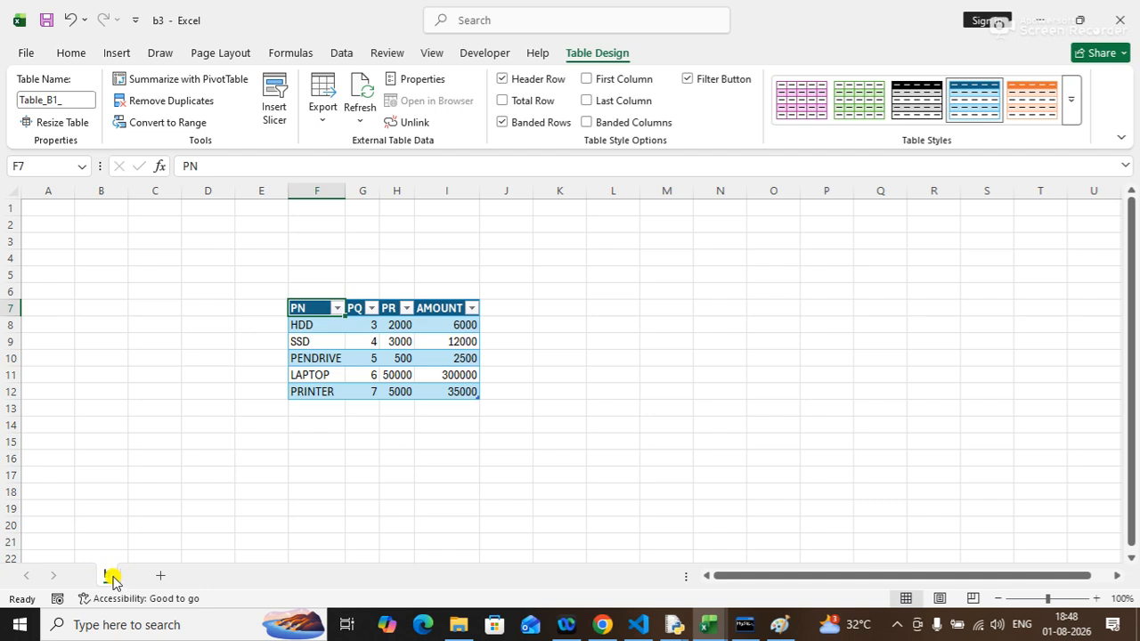
double_click(102, 573)
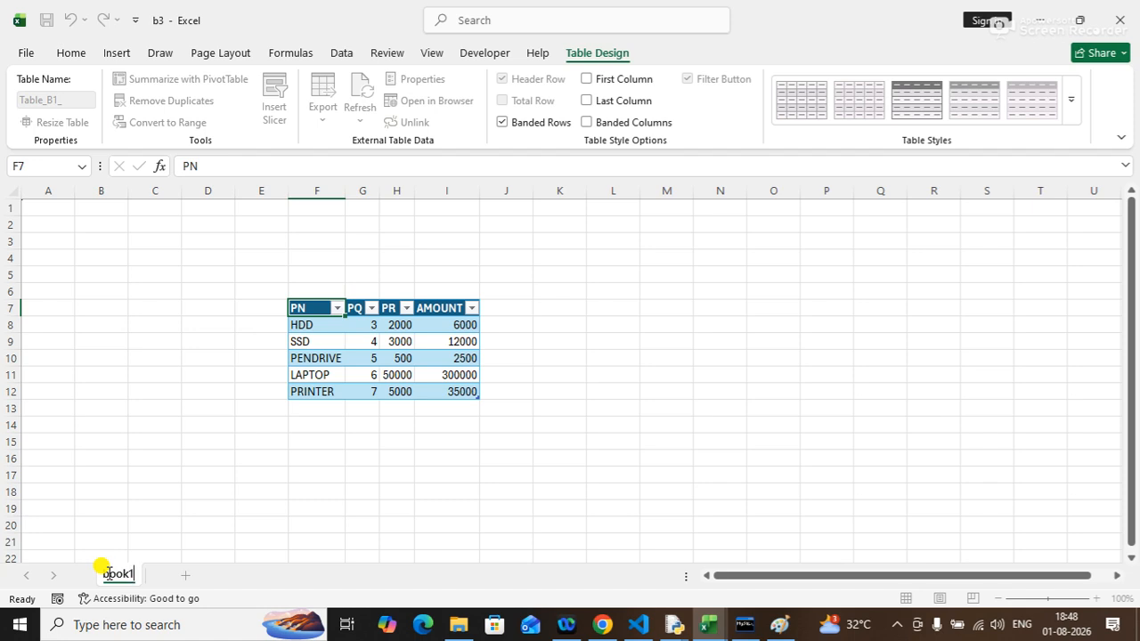
type("book1")
key("Return")
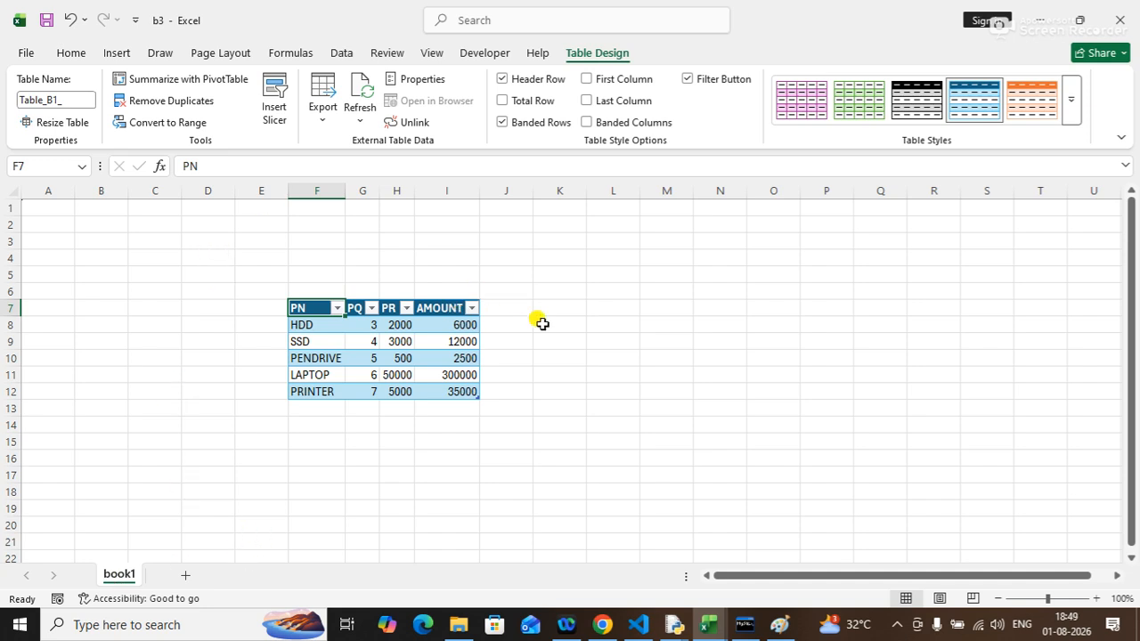
Add a new sheet and start an existing-connection import, browsing to B2.xlsx on the Desktop as the data source.
left_click(189, 577)
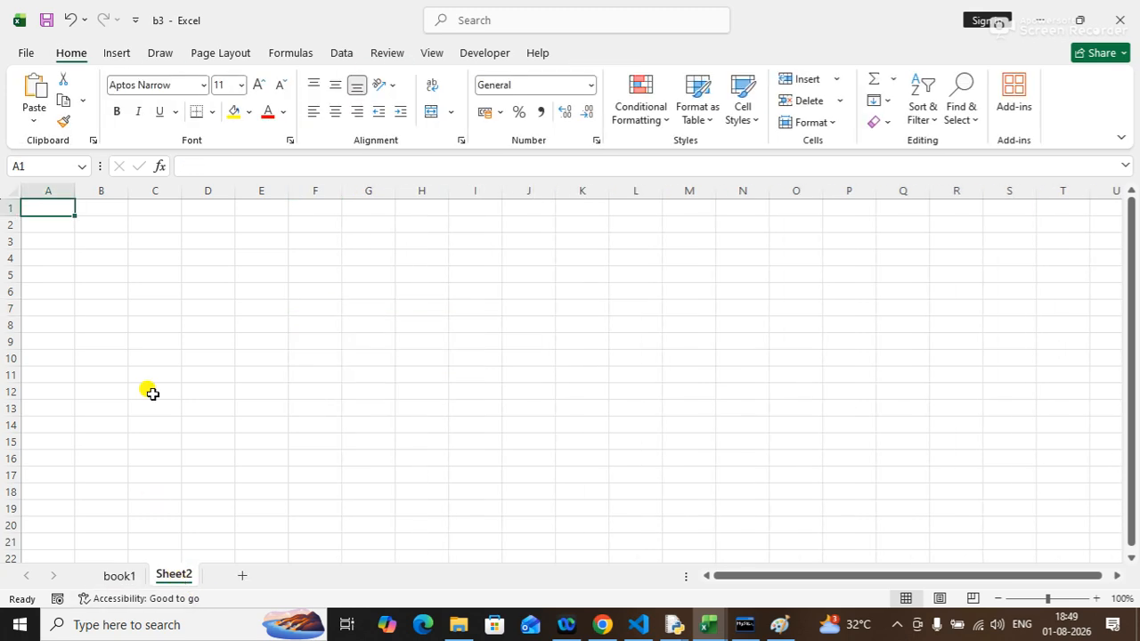
left_click(342, 53)
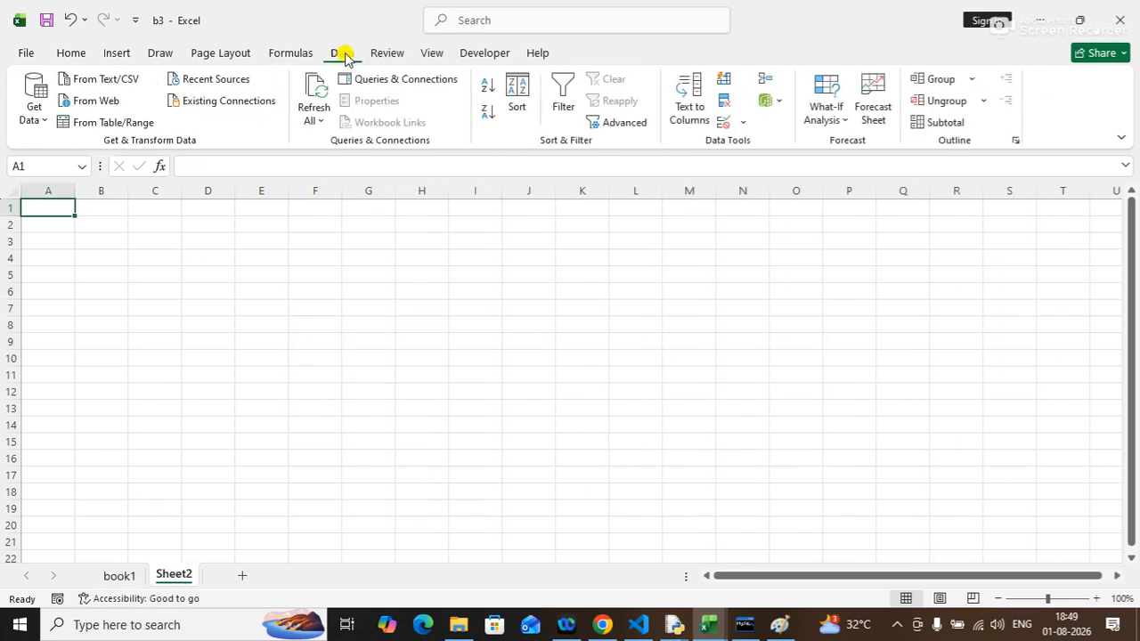
left_click(182, 103)
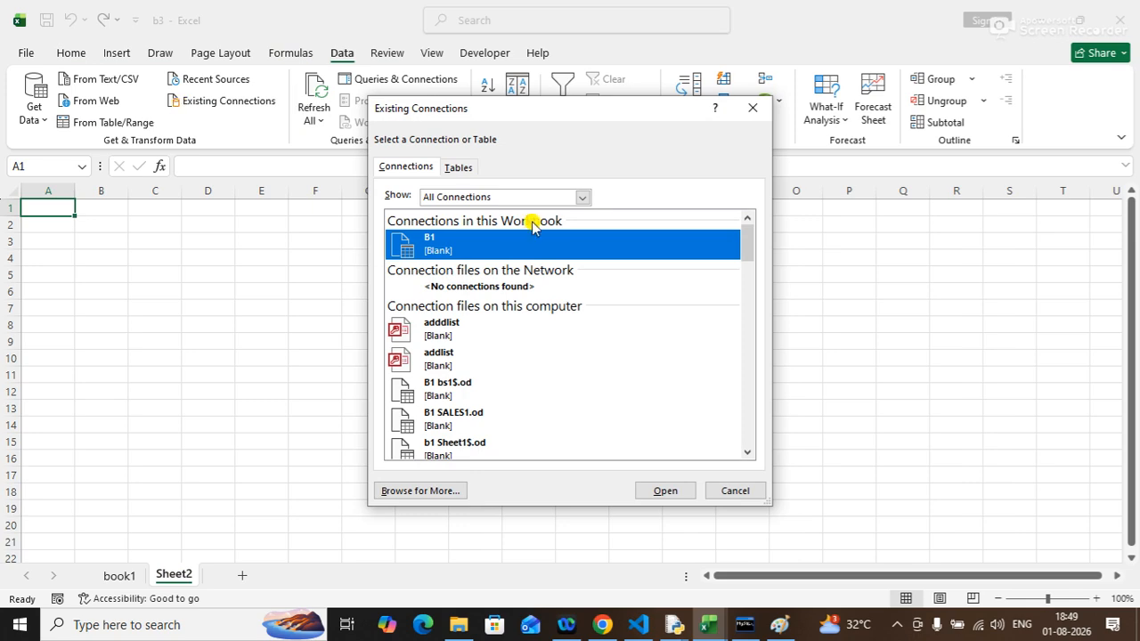
left_click(404, 496)
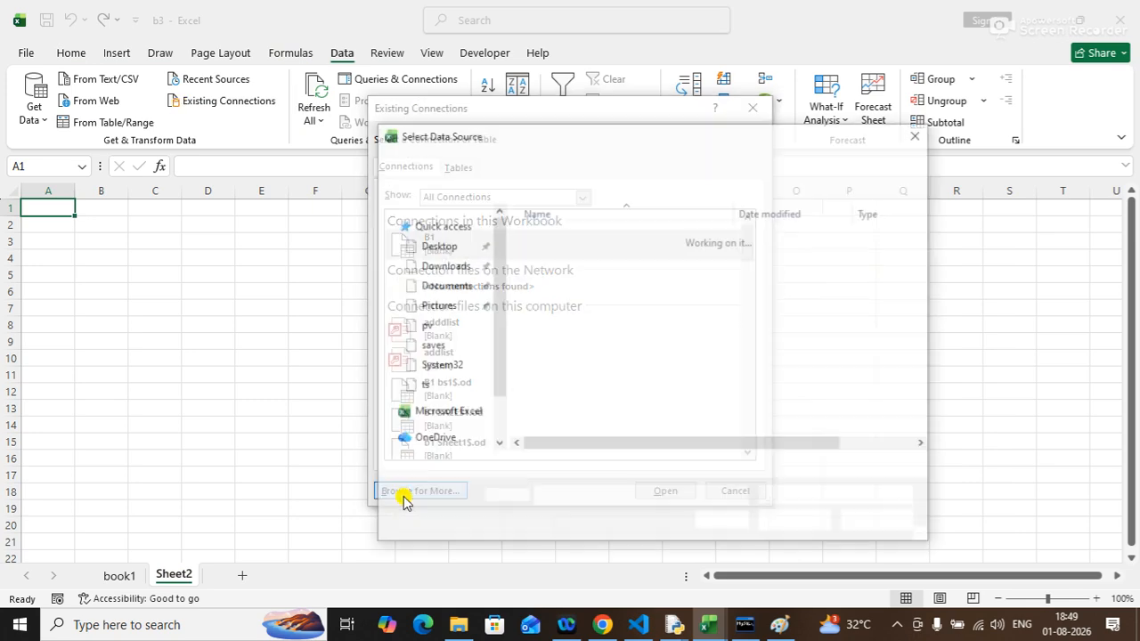
left_click(462, 285)
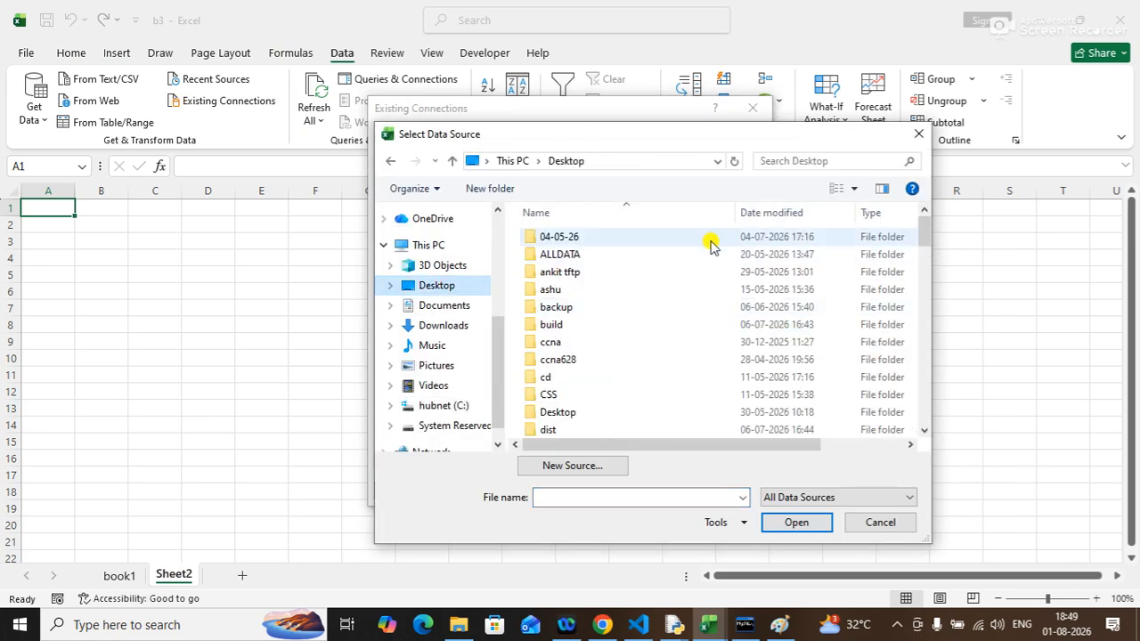
left_click(558, 359)
left_click(565, 497)
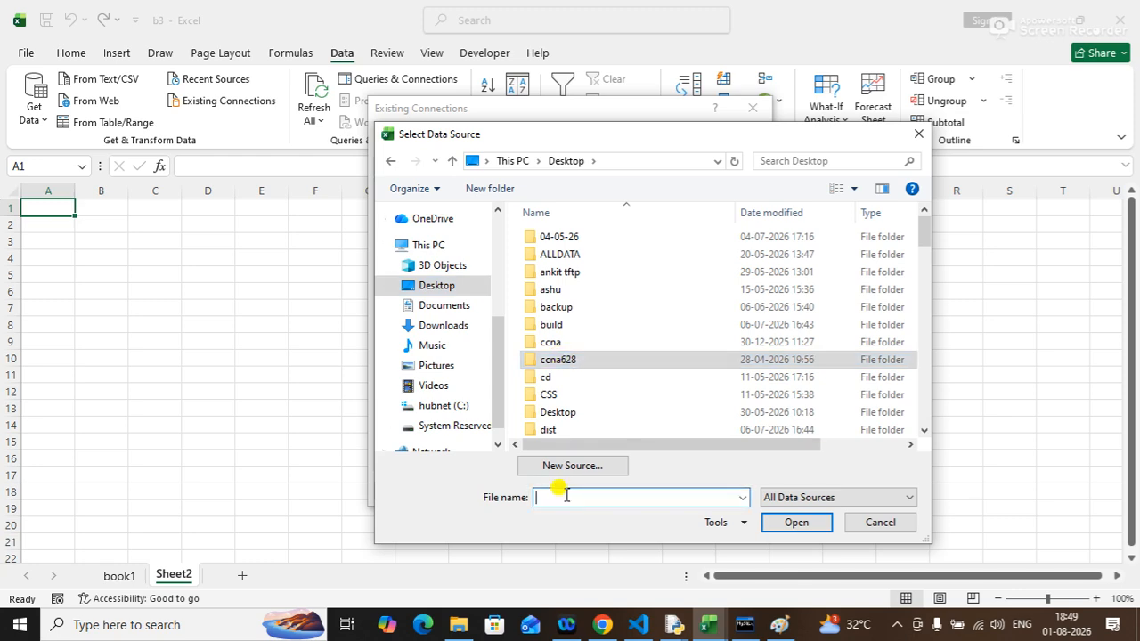
type("b2")
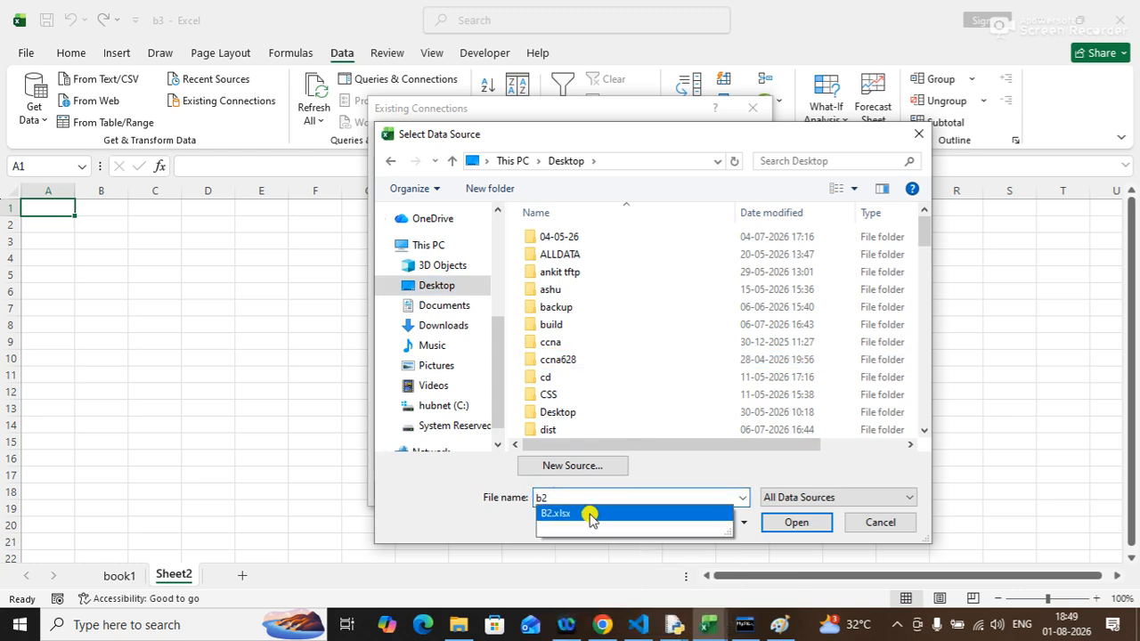
left_click(591, 515)
left_click(787, 524)
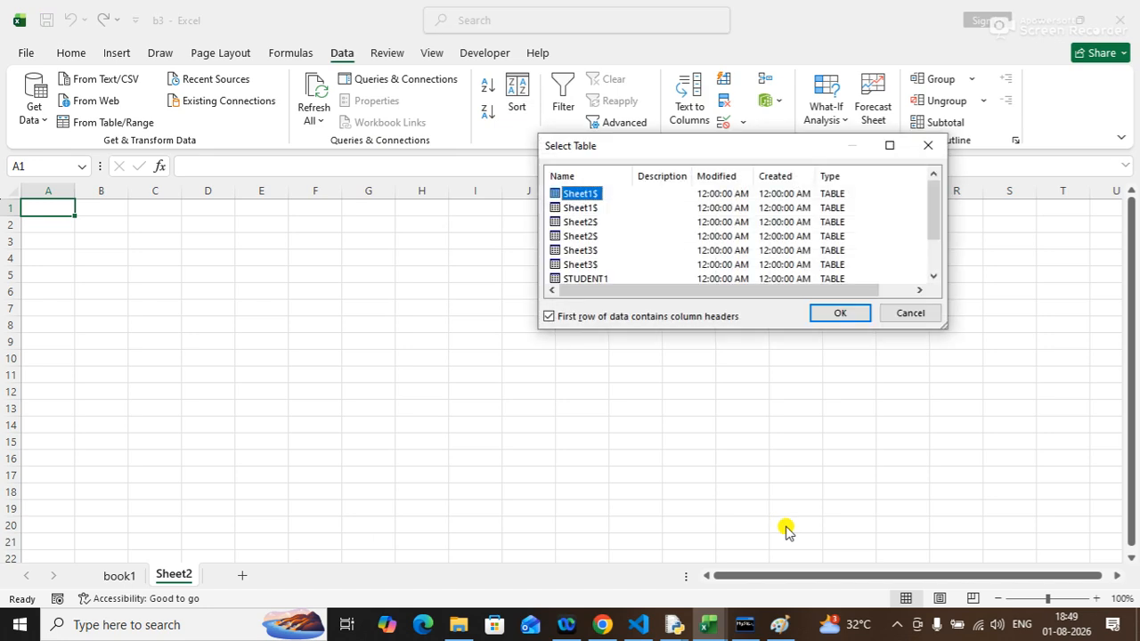
Import B2's STUDENT1 table as a table into the existing worksheet at $A$1.
left_click(599, 279)
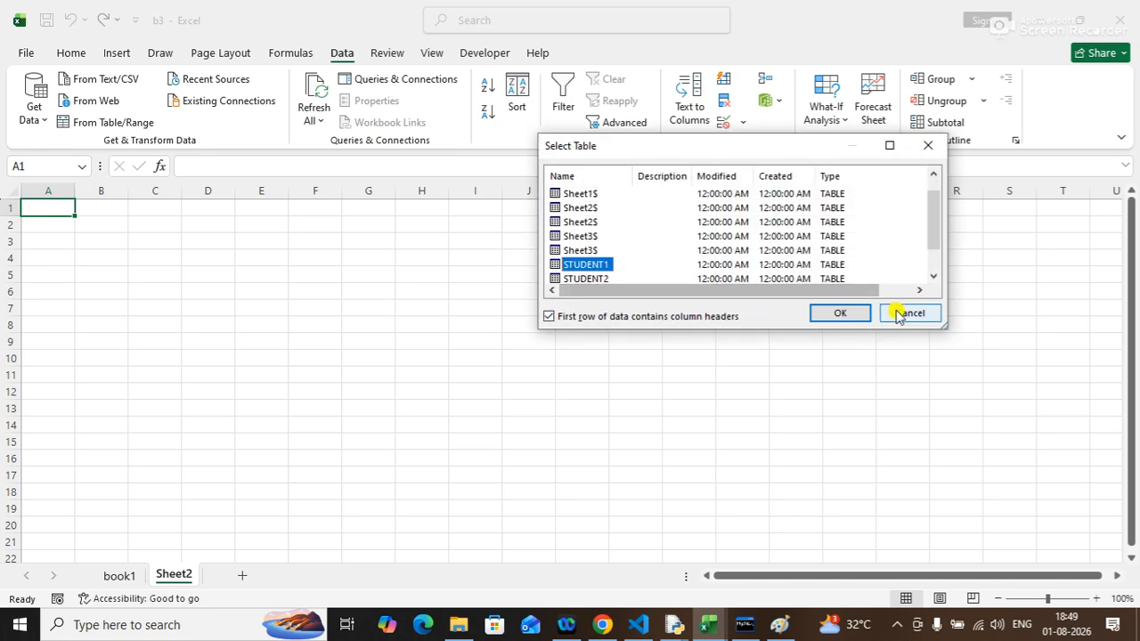
left_click(840, 313)
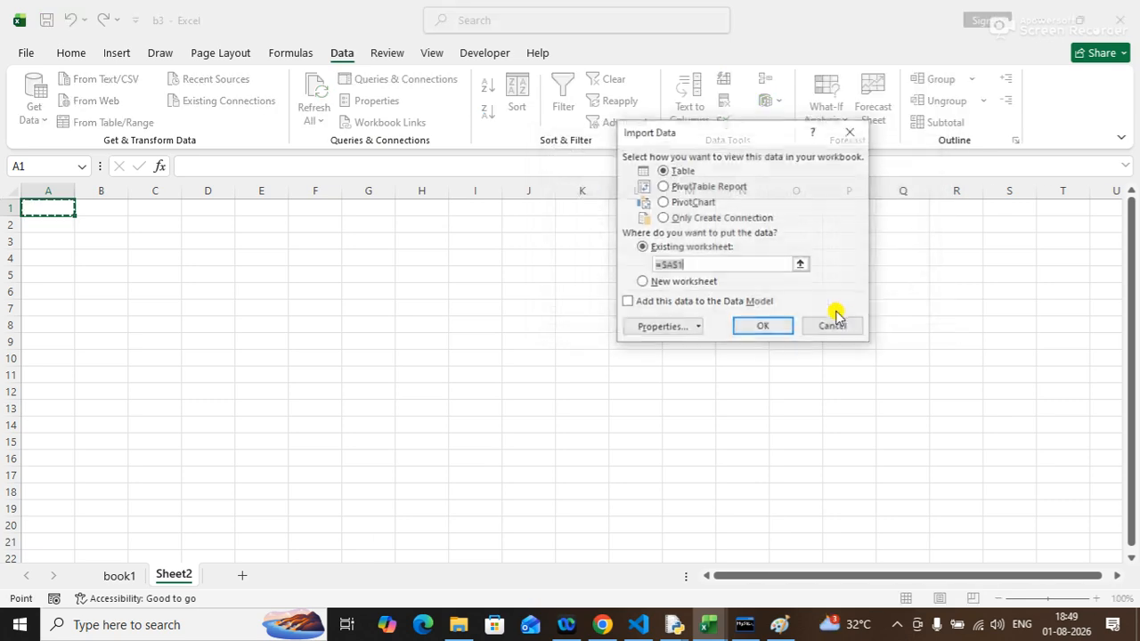
left_click(754, 328)
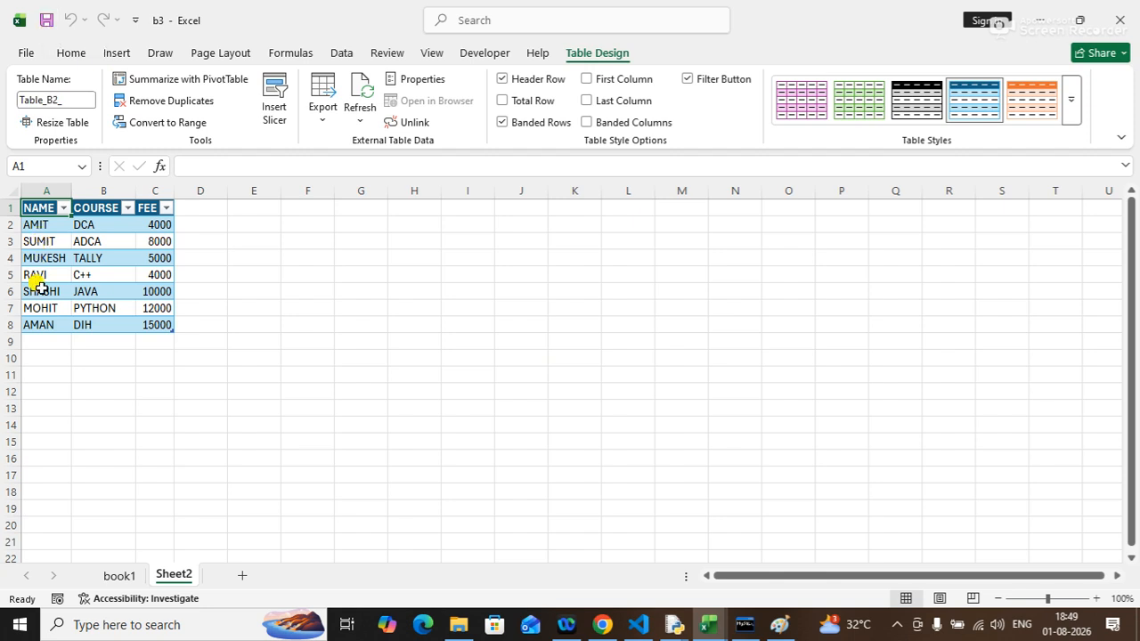
Rename the sheet holding the STUDENT1 table to book2.
left_click(119, 579)
left_click(169, 575)
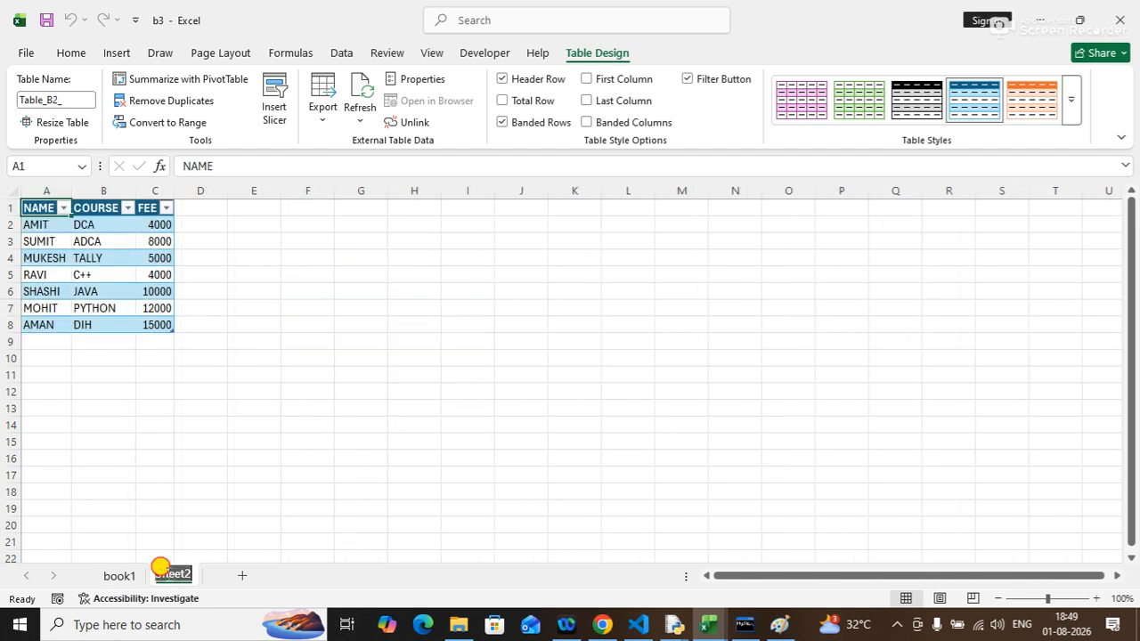
type("book2")
key("Return")
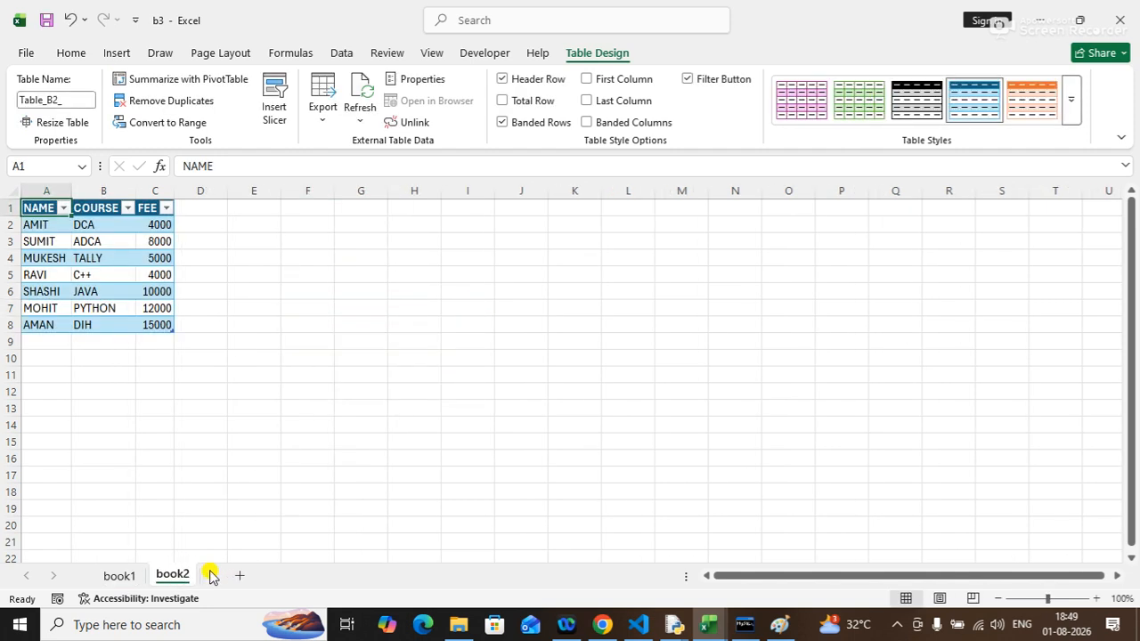
Return to the book1 sheet, save the b3 workbook and minimize its window.
left_click(125, 577)
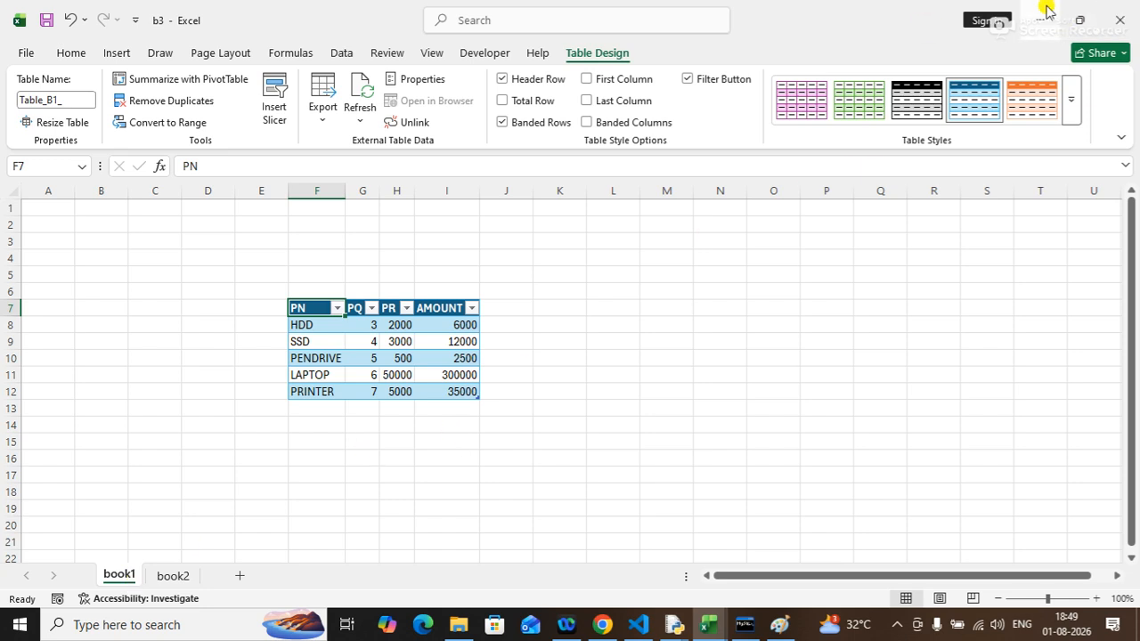
left_click(46, 19)
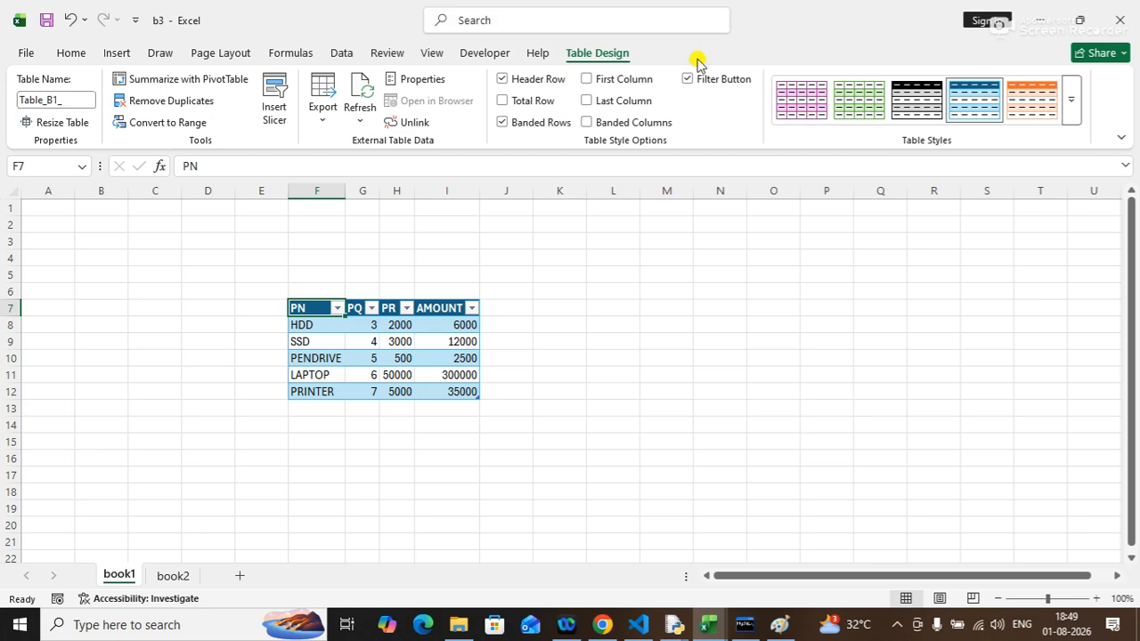
left_click(1113, 19)
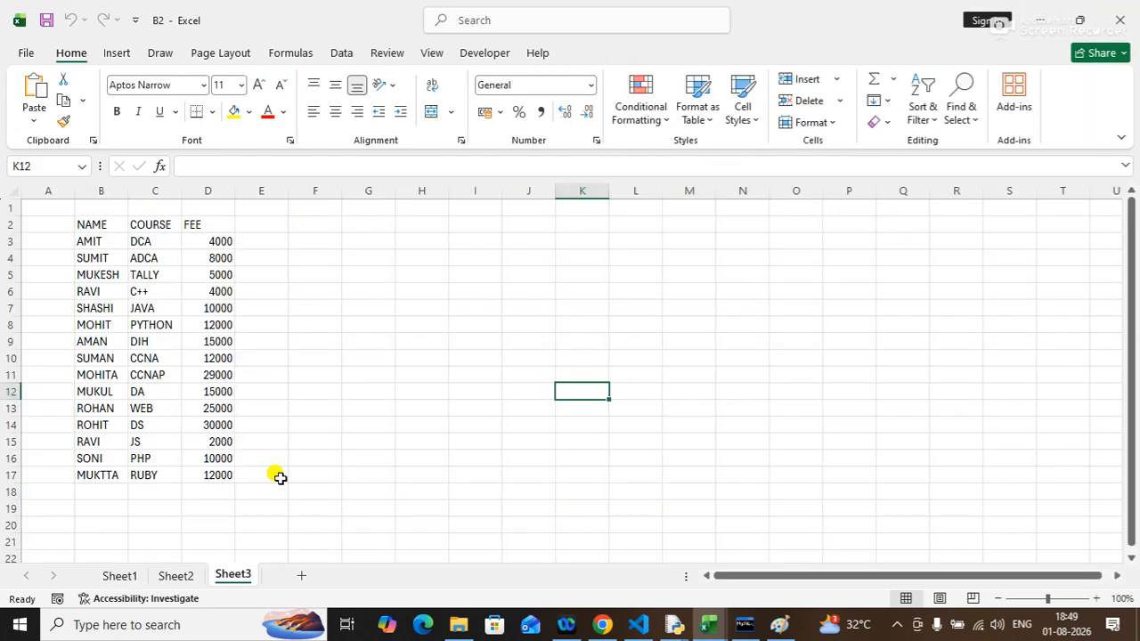
Close the B2 workbook and open B1 from the recent files list.
left_click(704, 627)
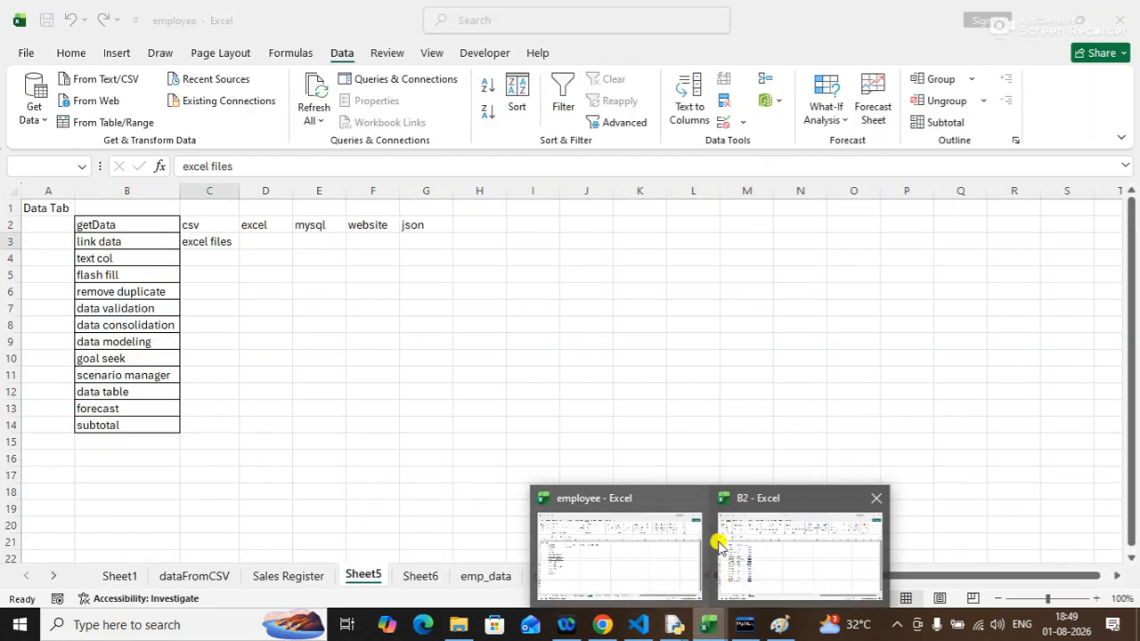
left_click(1120, 20)
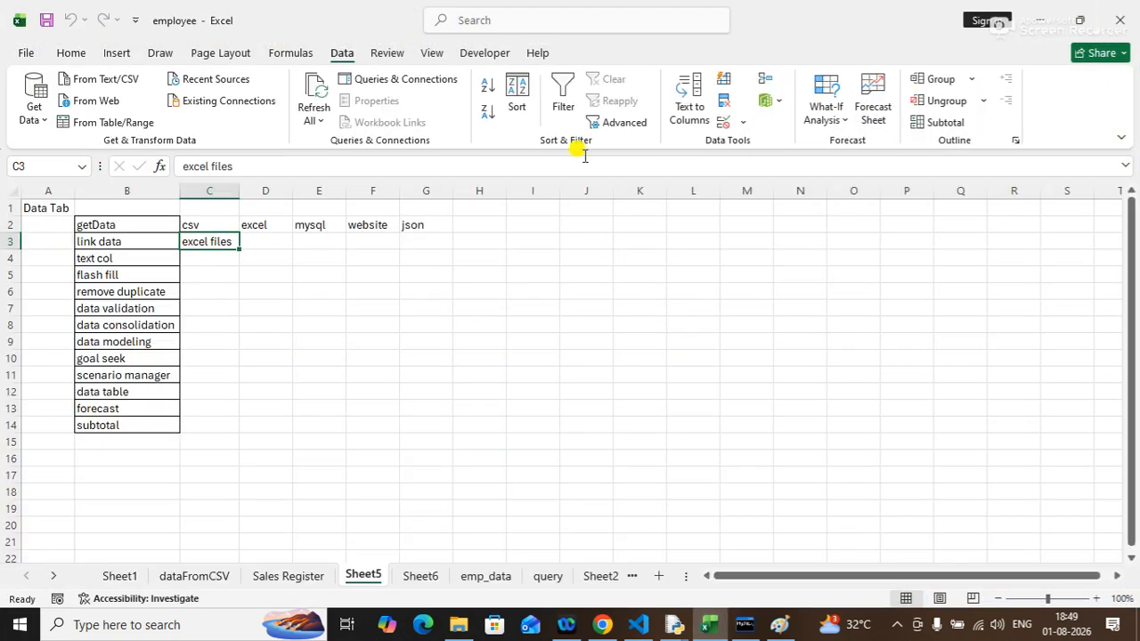
left_click(26, 53)
left_click(210, 484)
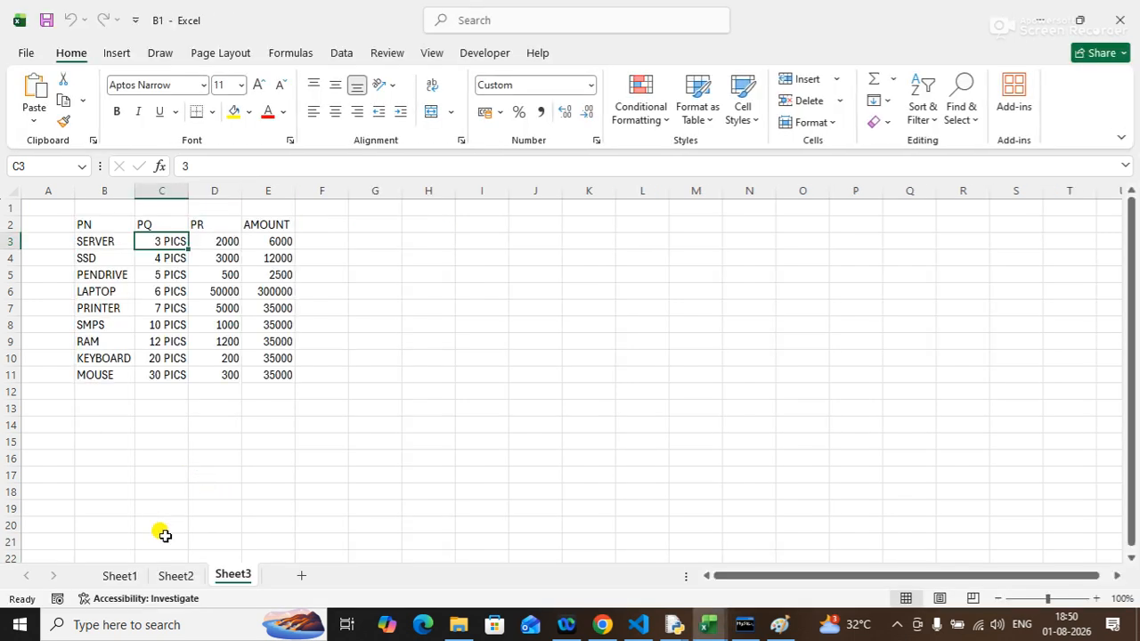
In B1's Sheet1, add a row below PRINTER with router, 6 PICS and 60000, then close the workbook.
left_click(176, 576)
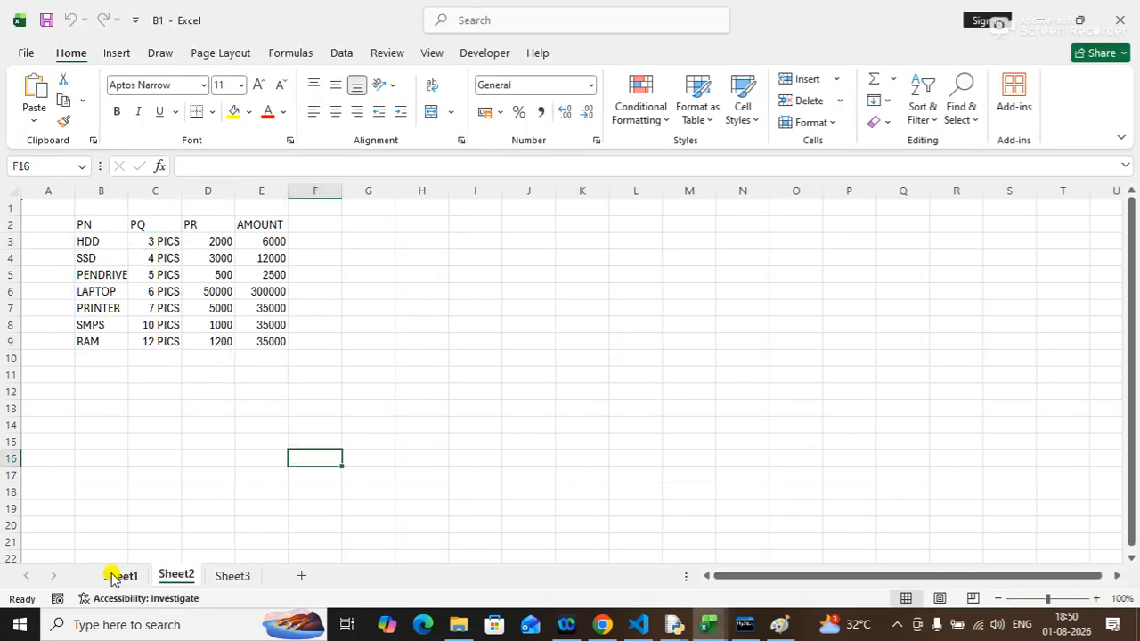
left_click(118, 576)
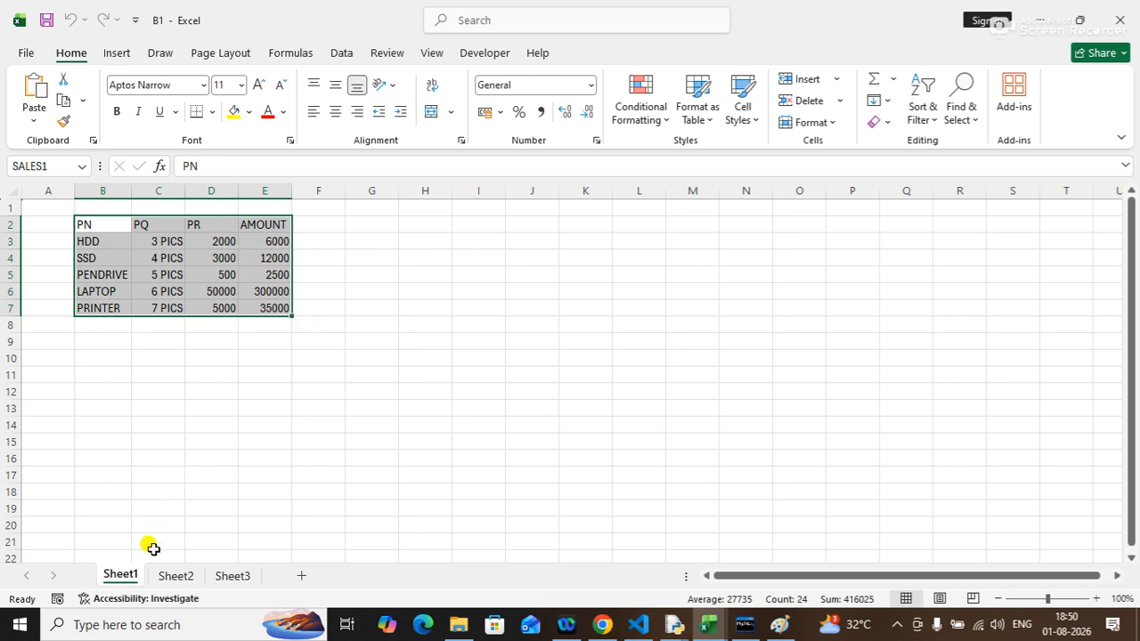
left_click(264, 456)
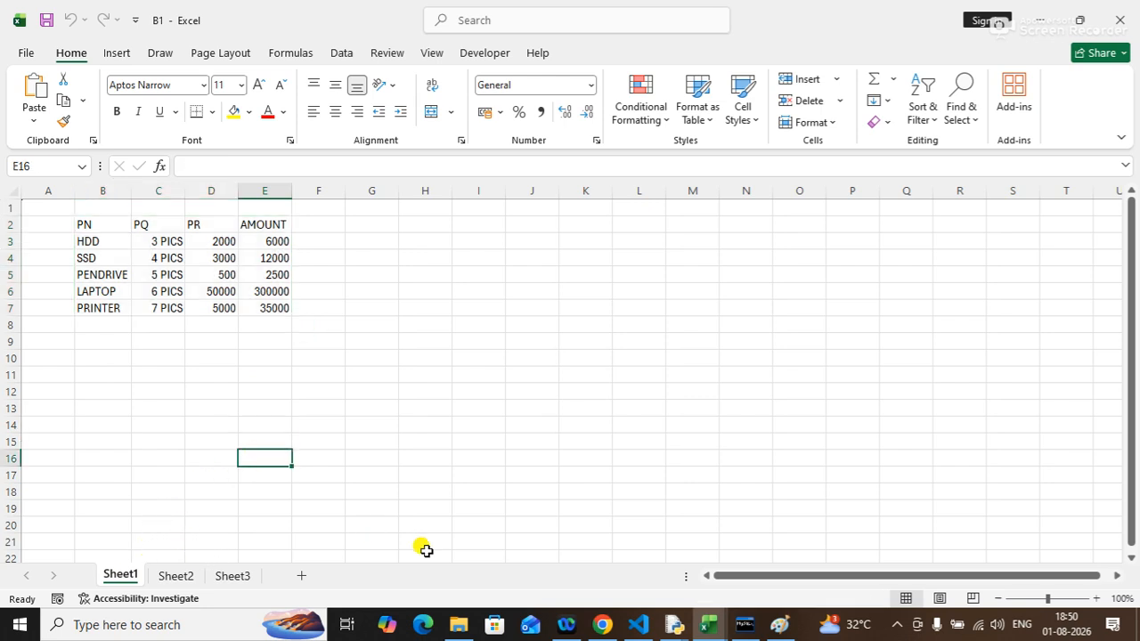
left_click_drag(104, 327, 321, 449)
left_click(160, 344)
left_click(119, 326)
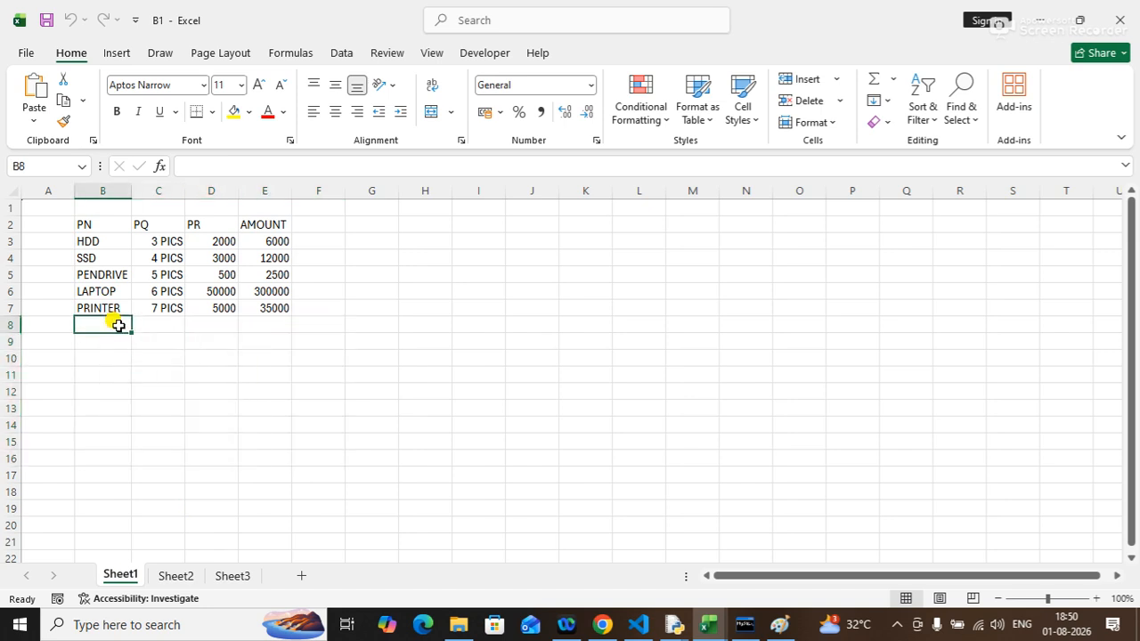
type("router")
key("Tab")
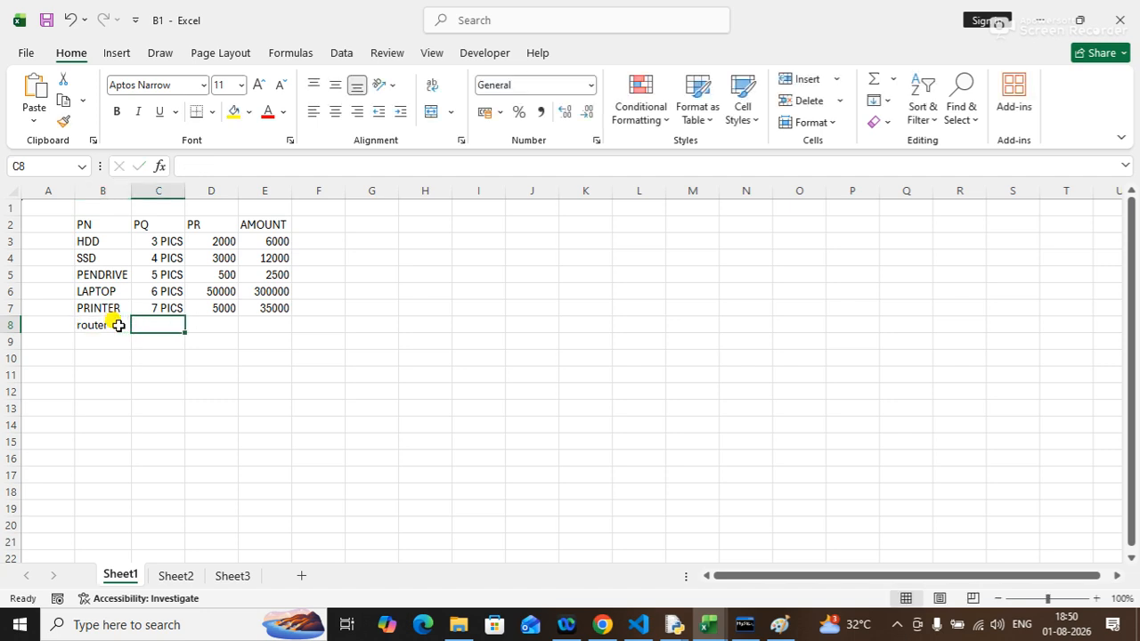
type("6 PICS")
key("Tab")
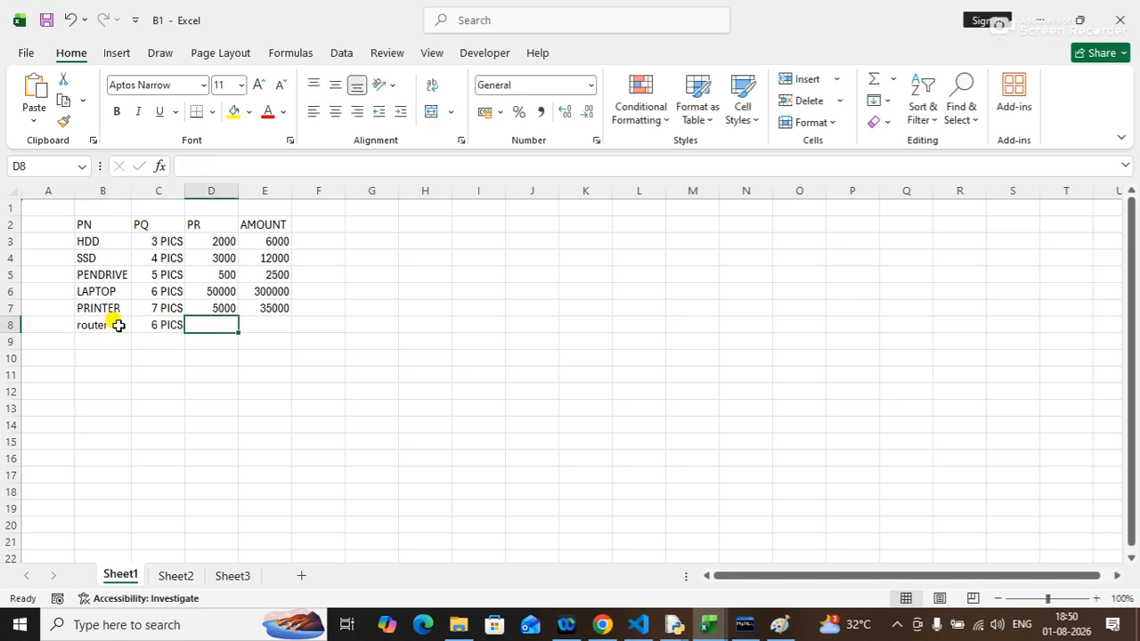
type("60000")
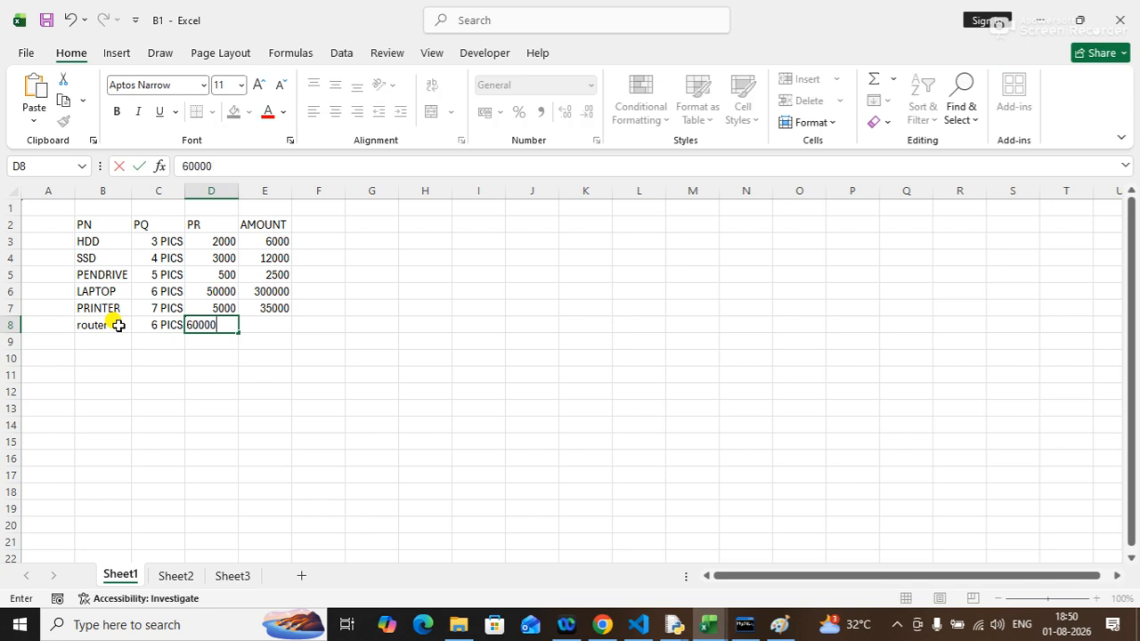
key("Tab")
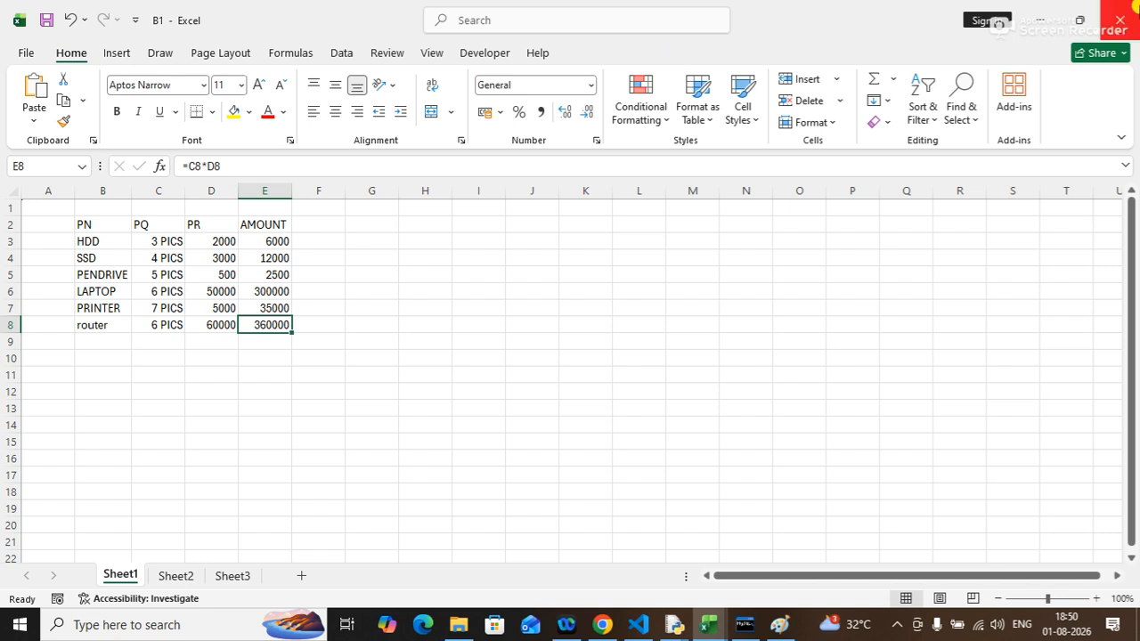
left_click(1126, 10)
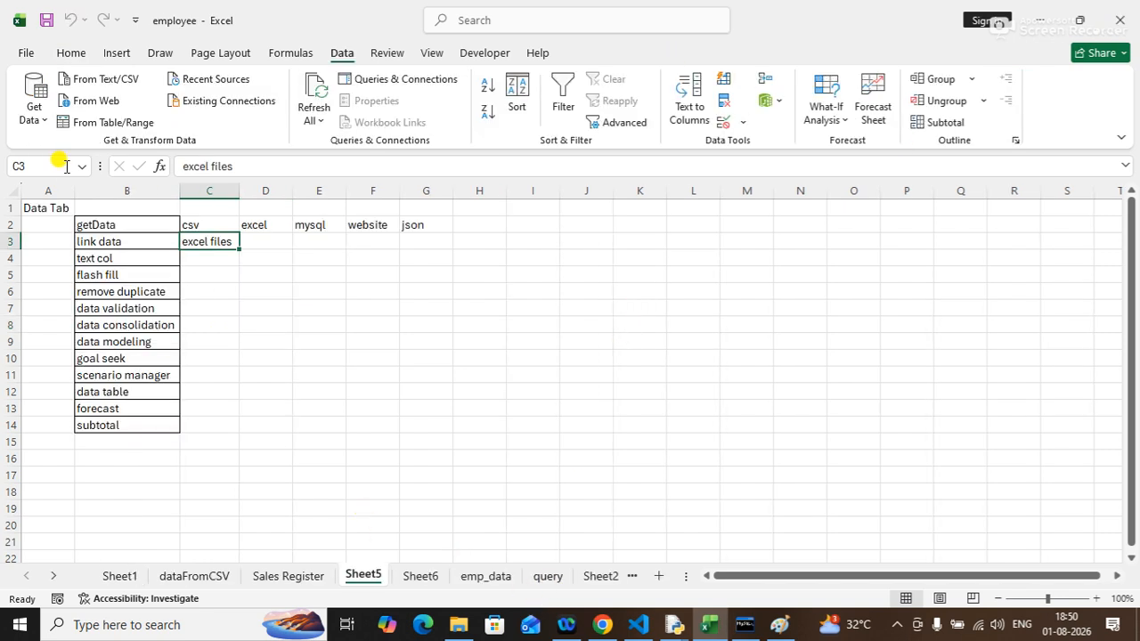
Reopen b3 from the recent files list and enable its external data content.
left_click(27, 54)
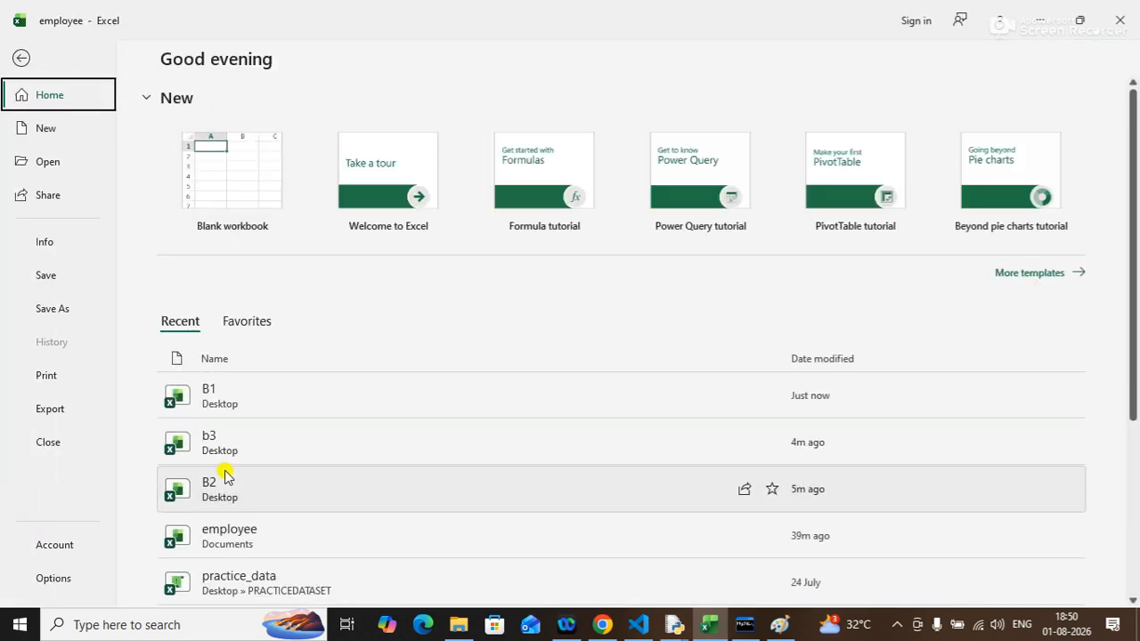
left_click(218, 446)
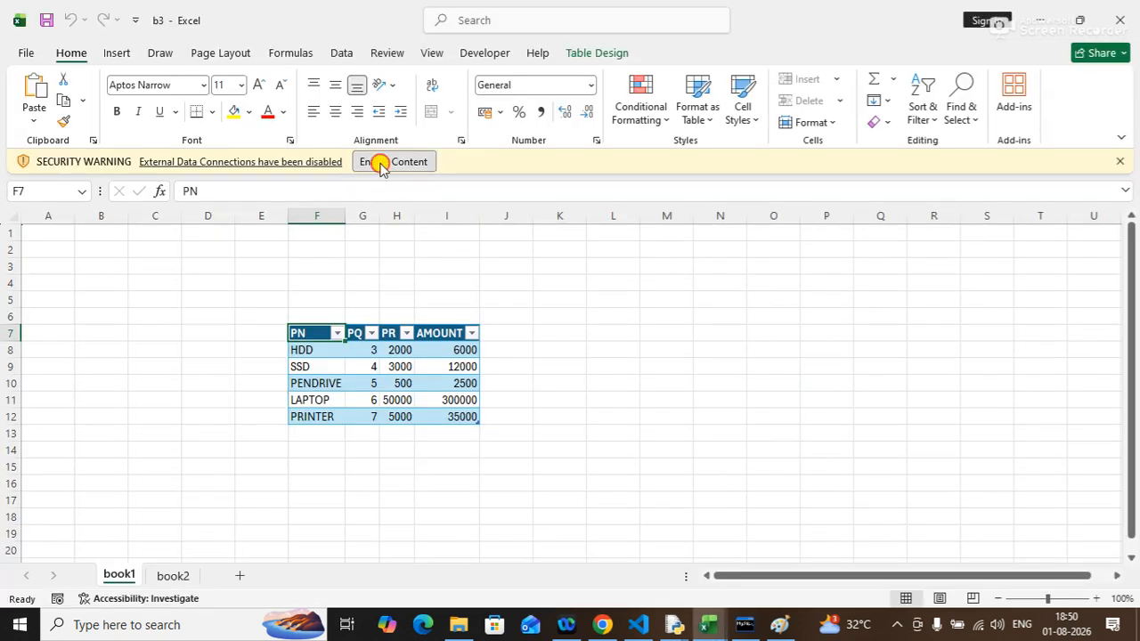
left_click(383, 161)
Enable the external data content and refresh the linked table in book1 from its source.
left_click(383, 377)
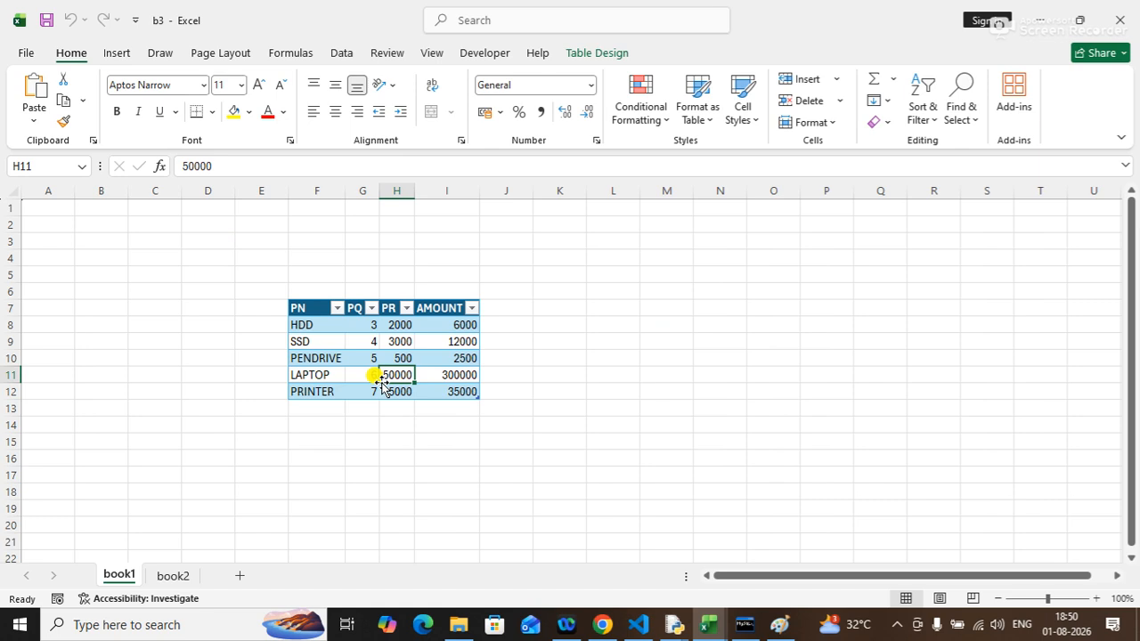
left_click(343, 53)
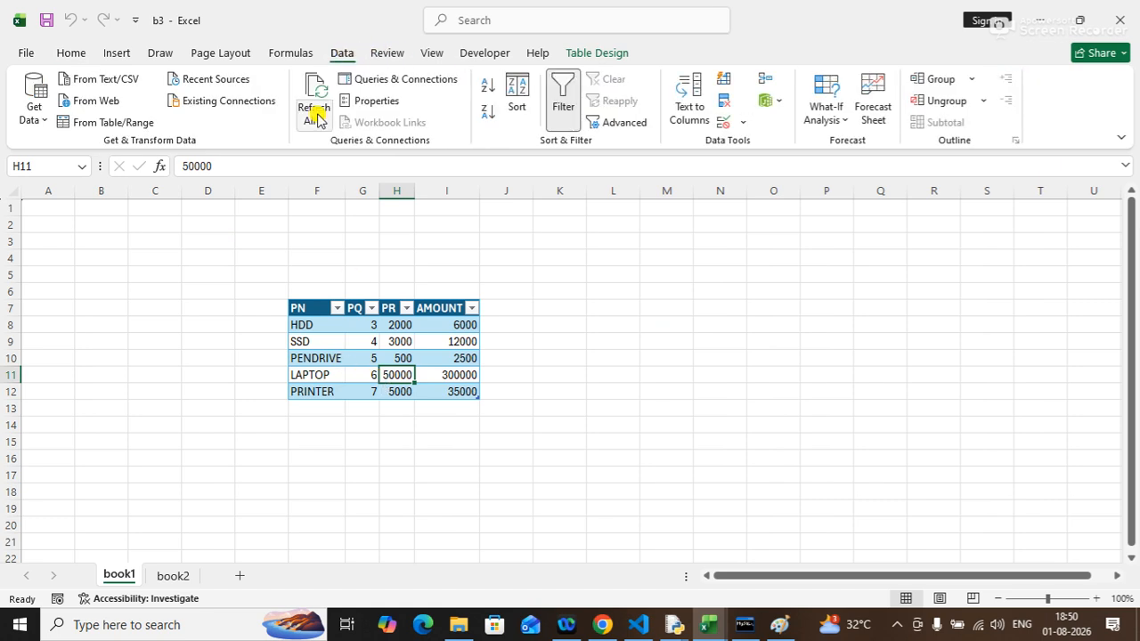
left_click(305, 98)
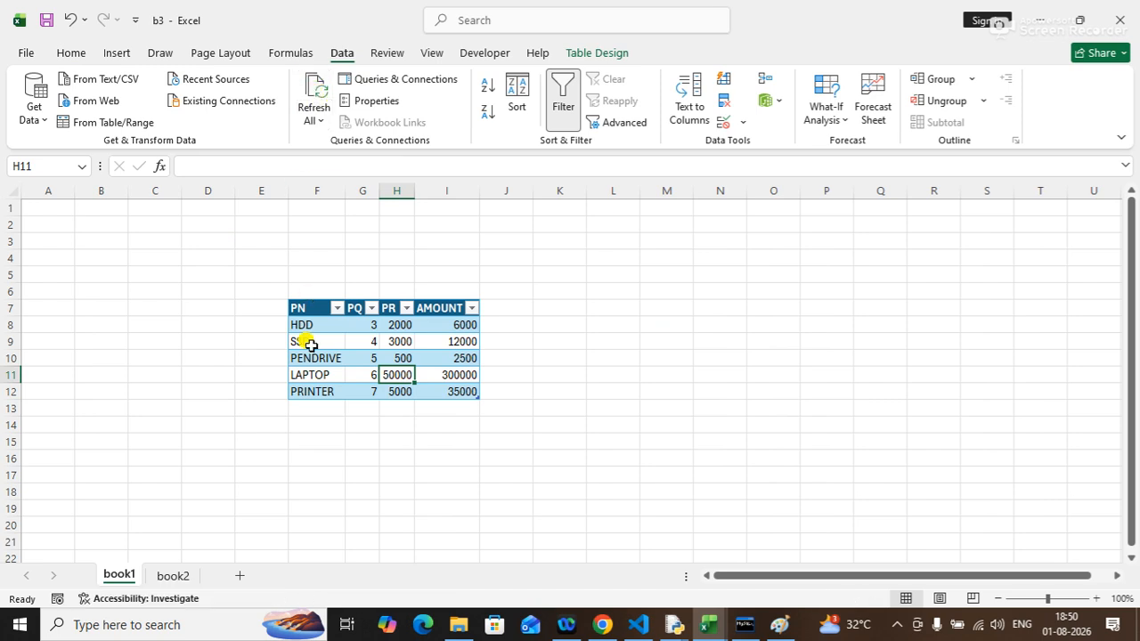
left_click(321, 392)
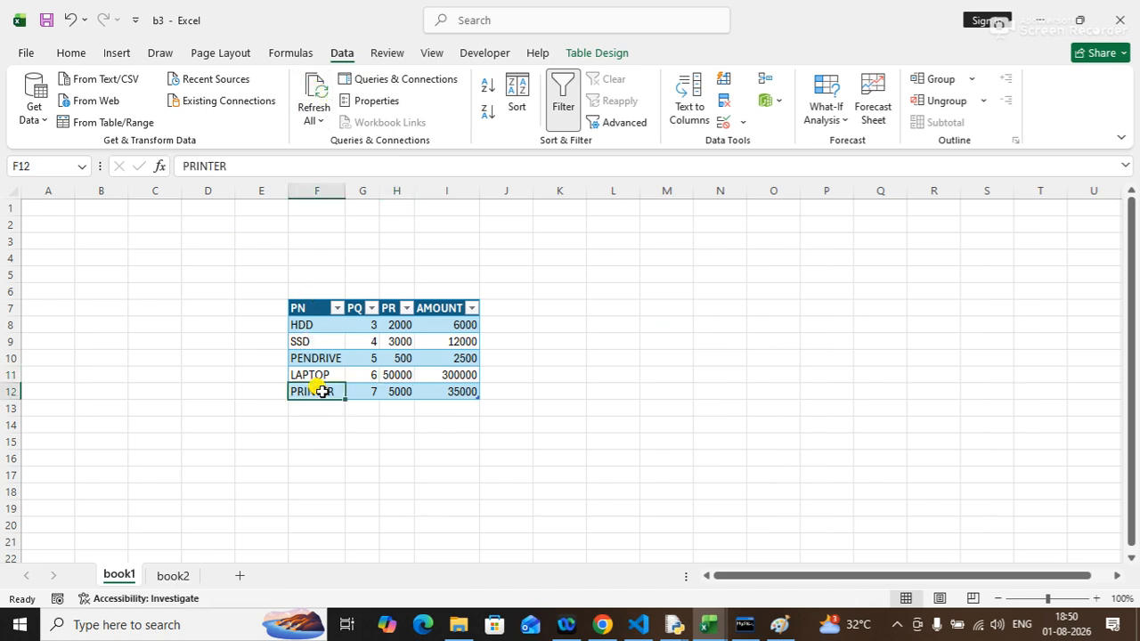
left_click(314, 118)
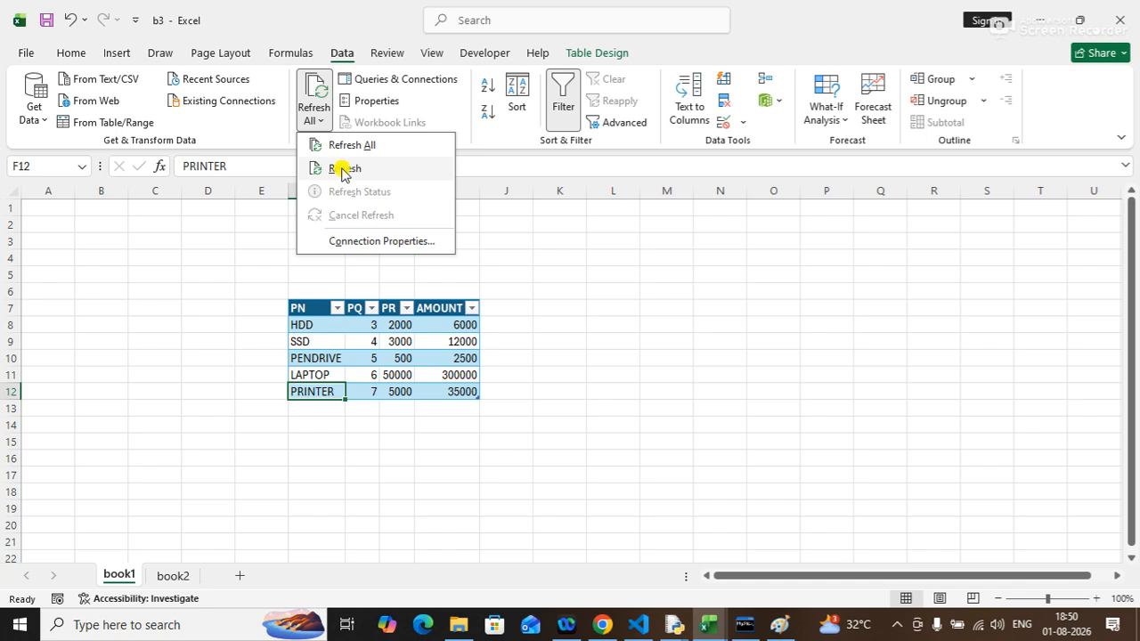
left_click(343, 147)
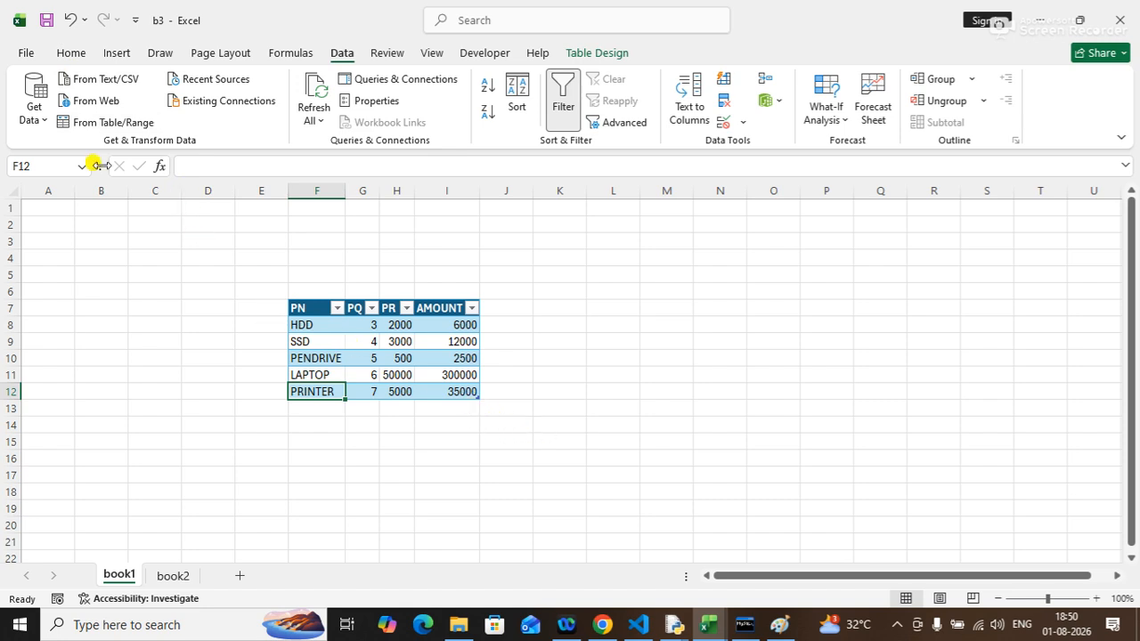
Set the B1 connection to refresh every 1 minute and to refresh data when opening the file.
left_click(378, 104)
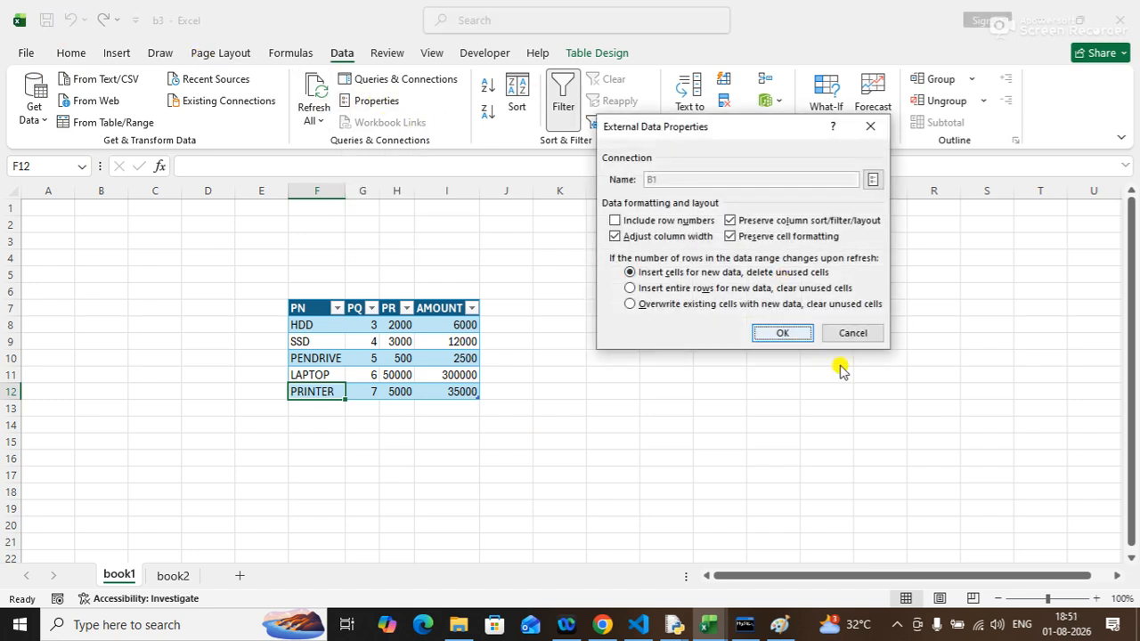
left_click(837, 334)
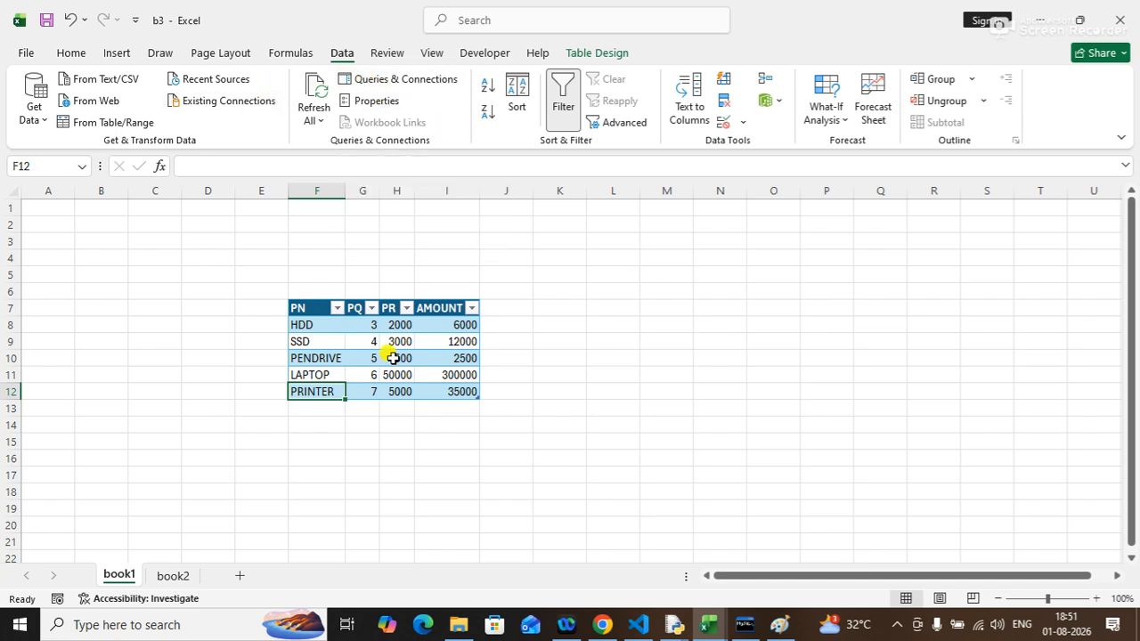
left_click(323, 357)
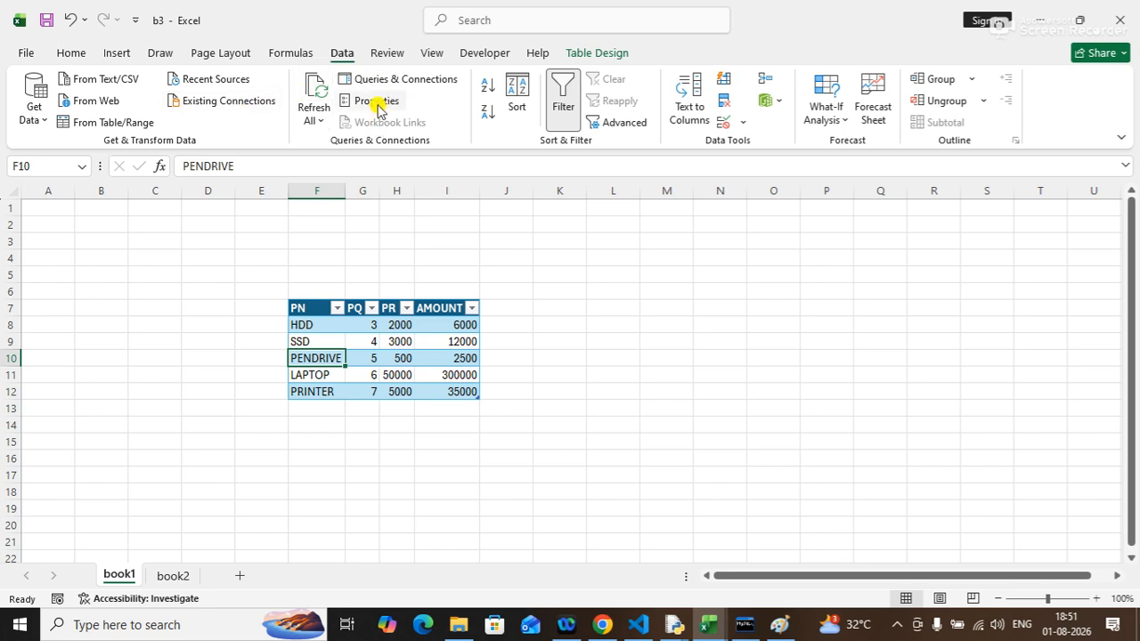
left_click(315, 121)
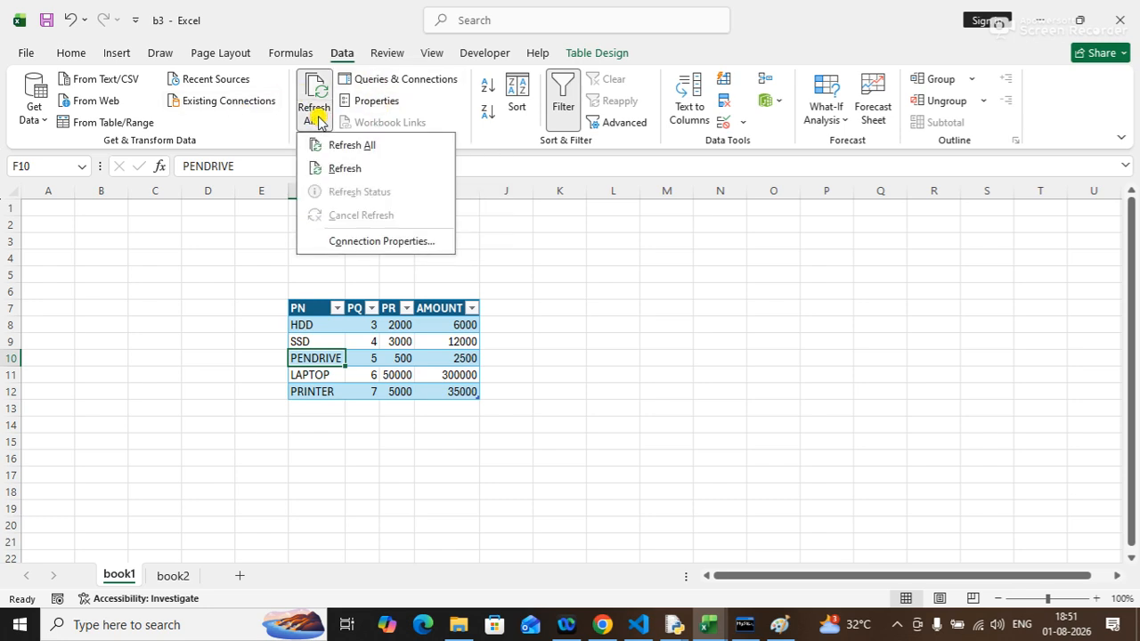
left_click(364, 244)
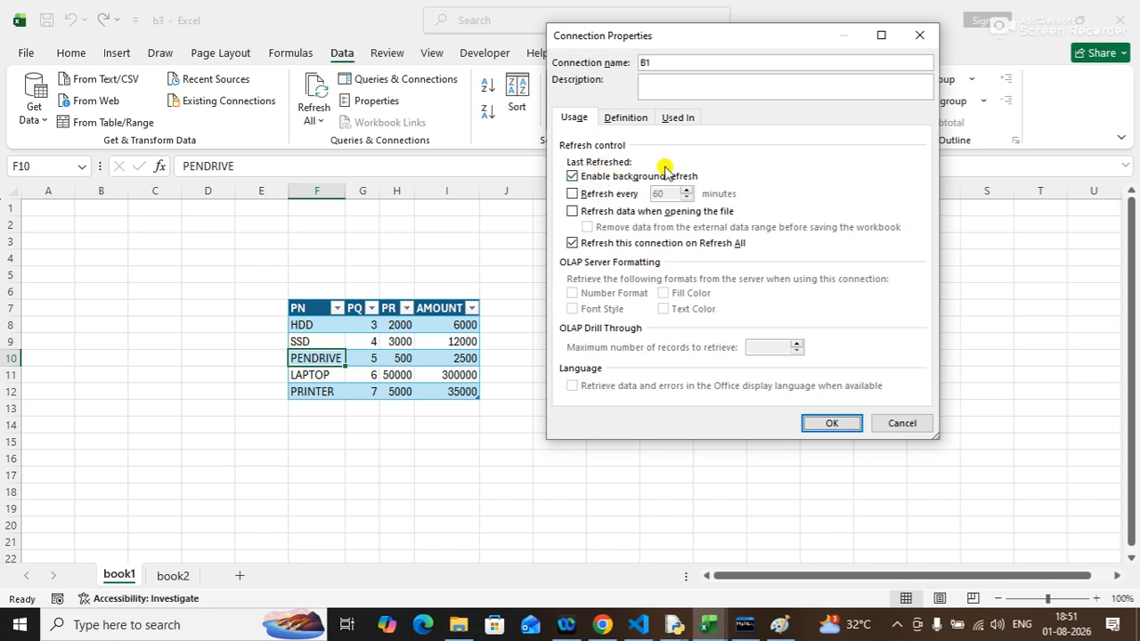
left_click(600, 194)
left_click(602, 211)
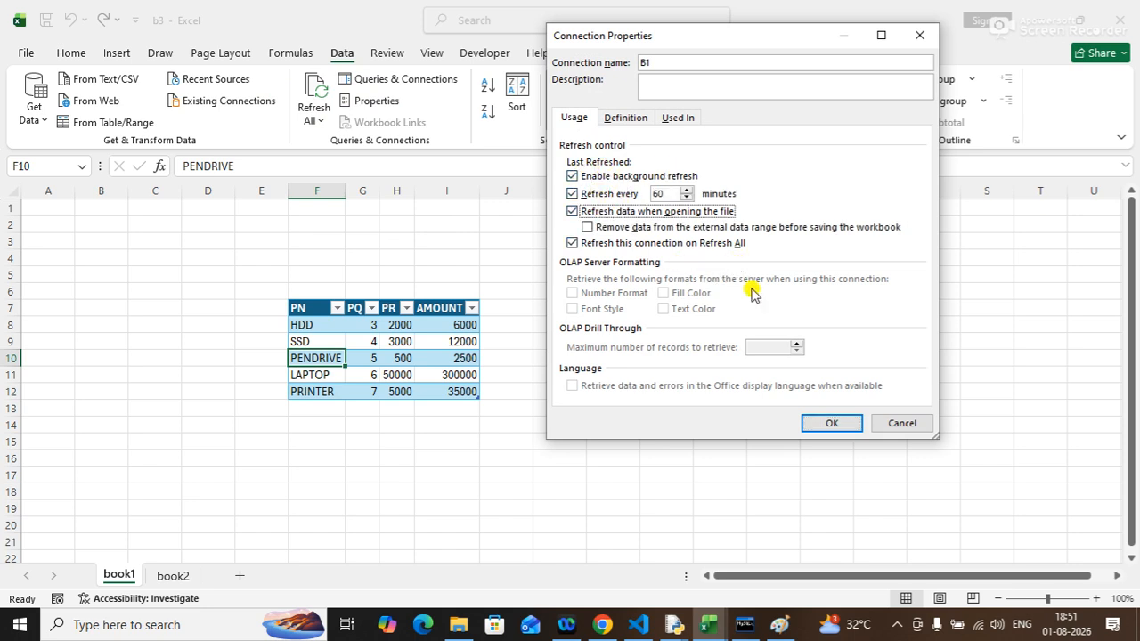
left_click_drag(667, 194, 606, 183)
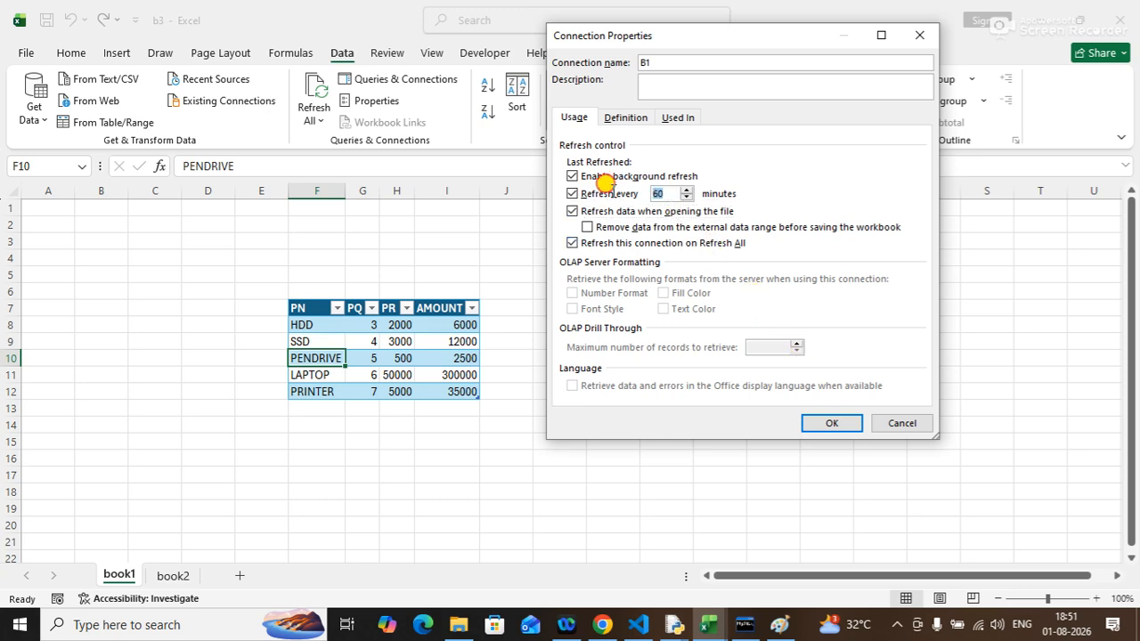
type("1")
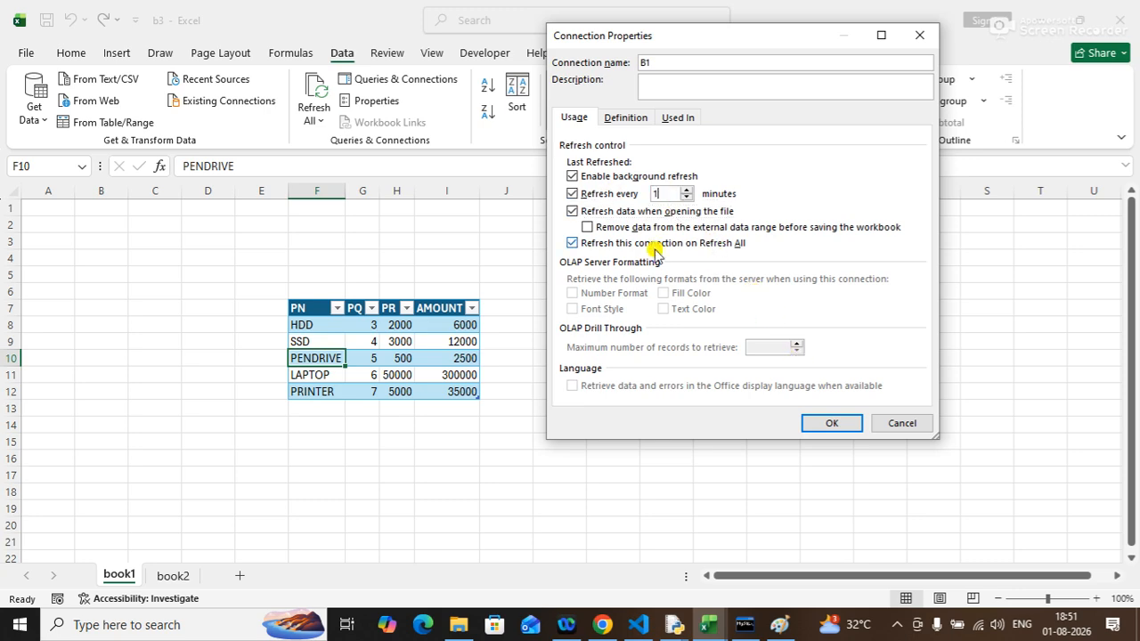
left_click(829, 423)
left_click(561, 372)
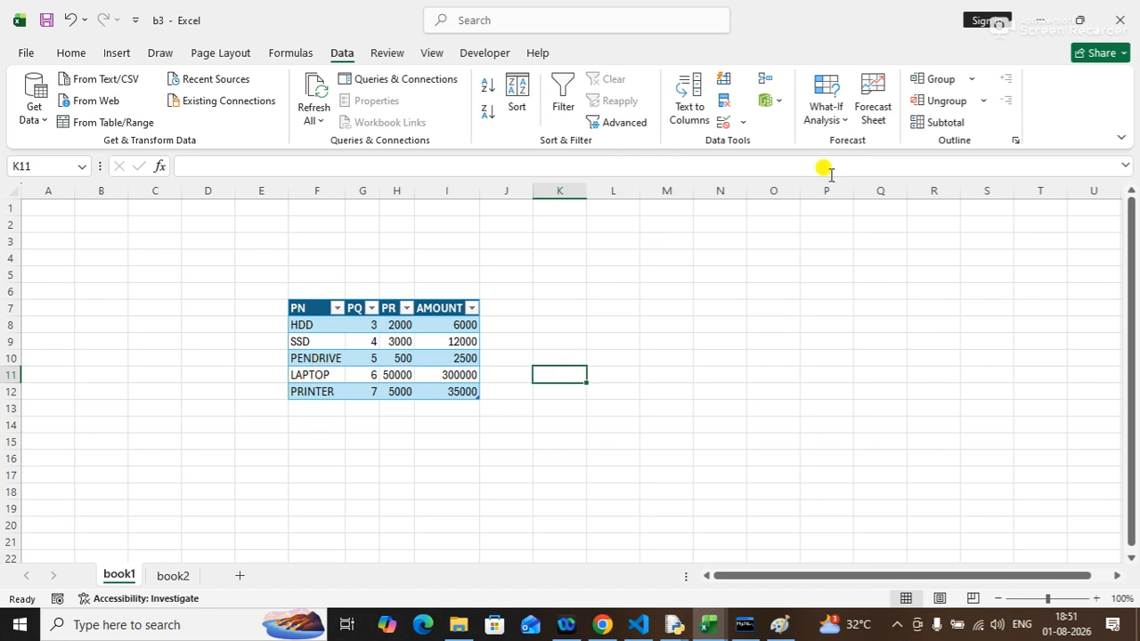
Close b3, open B1 from the recent files to check the product rows in Sheet1, and close it again.
left_click(1119, 20)
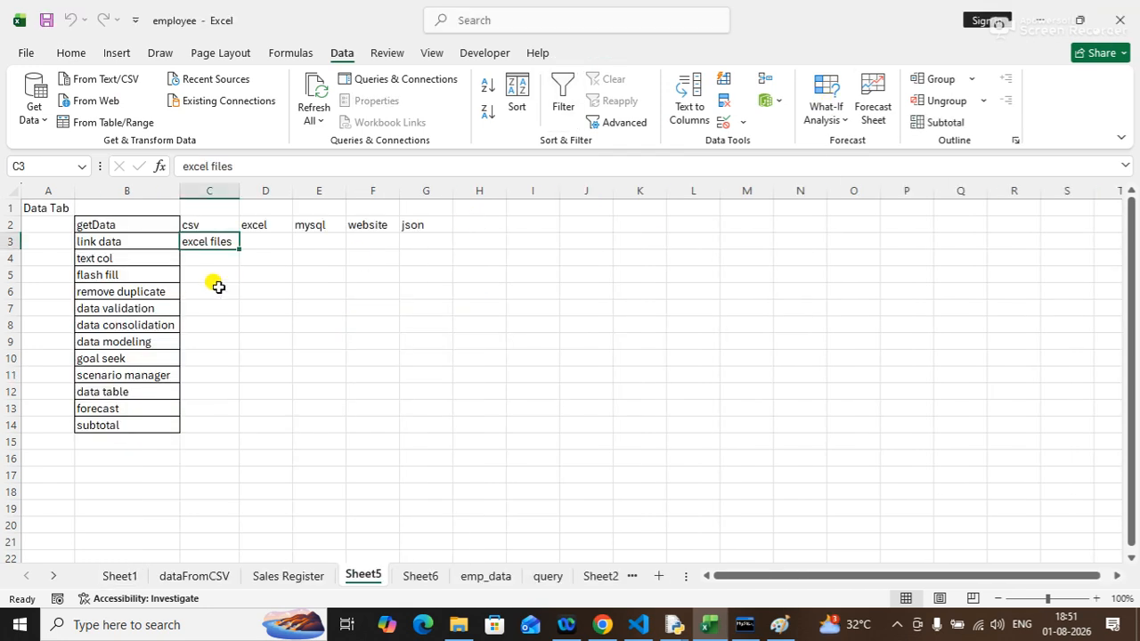
left_click(26, 53)
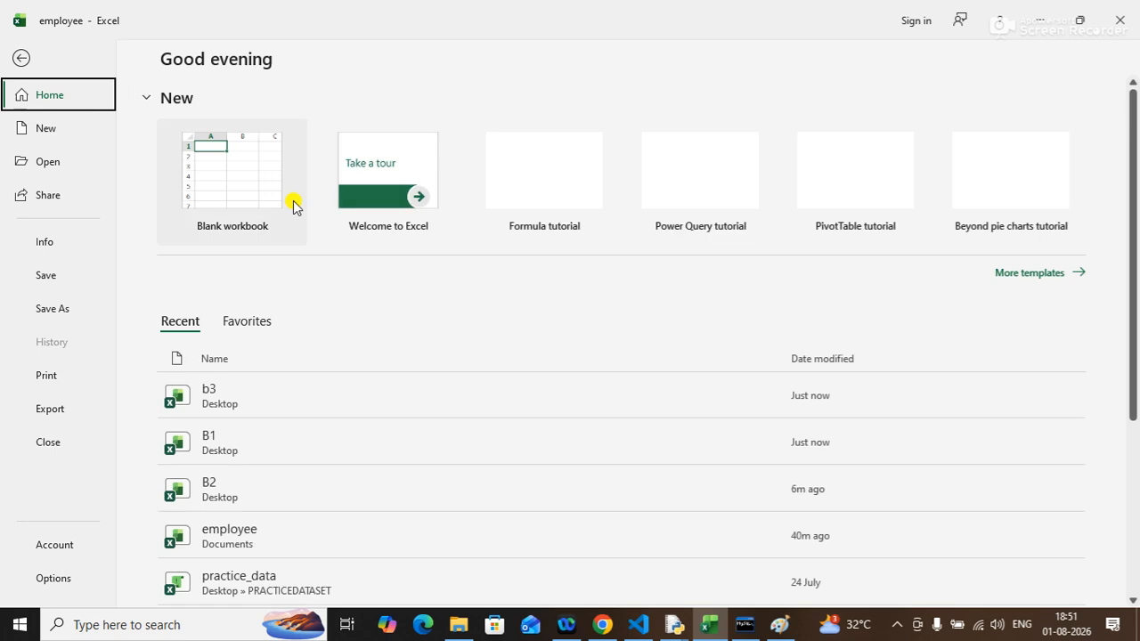
left_click(229, 454)
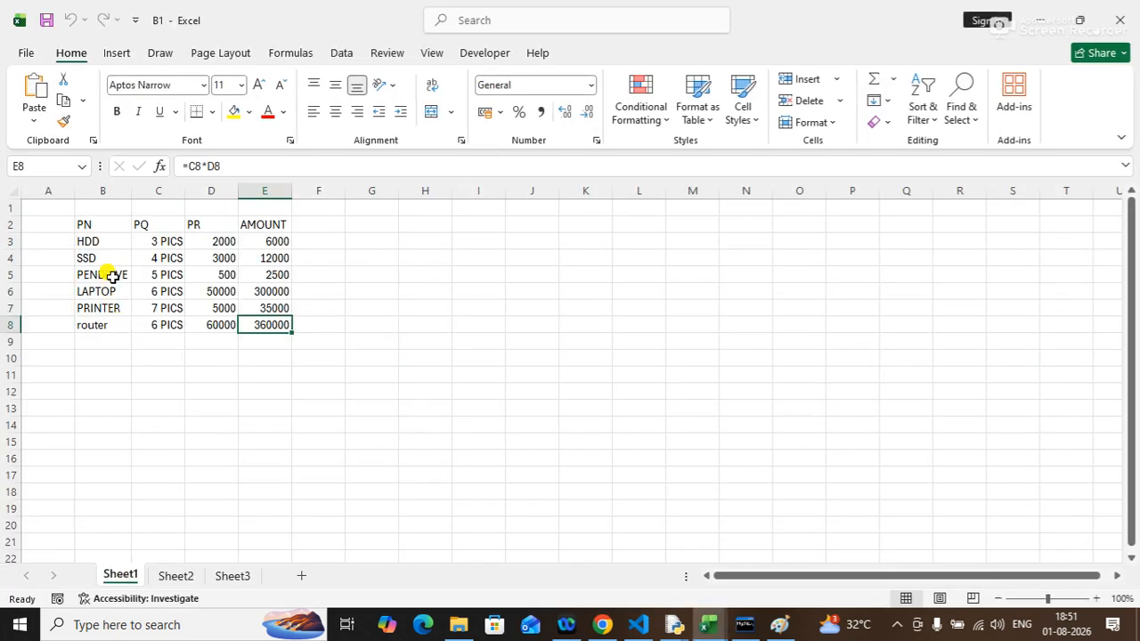
left_click_drag(98, 241, 107, 301)
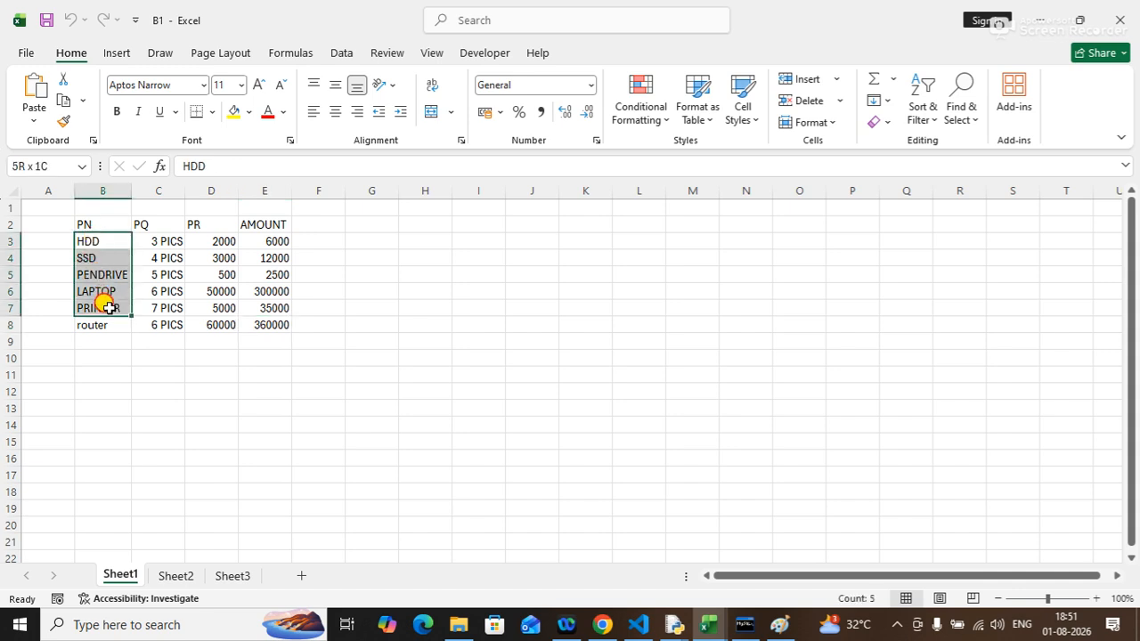
left_click(176, 322)
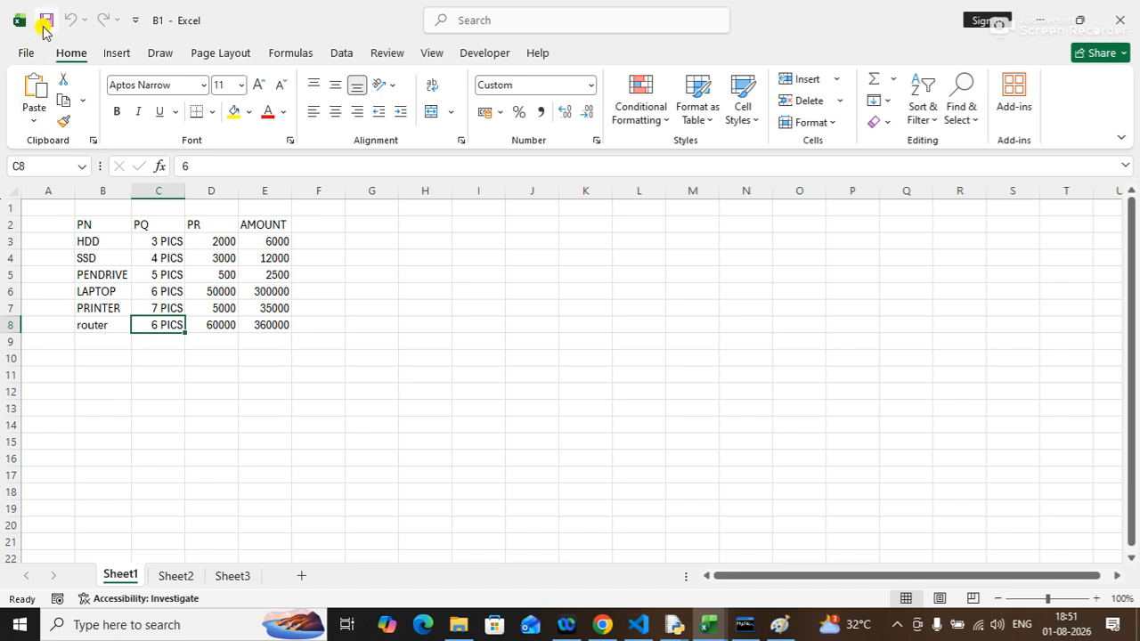
left_click(1119, 20)
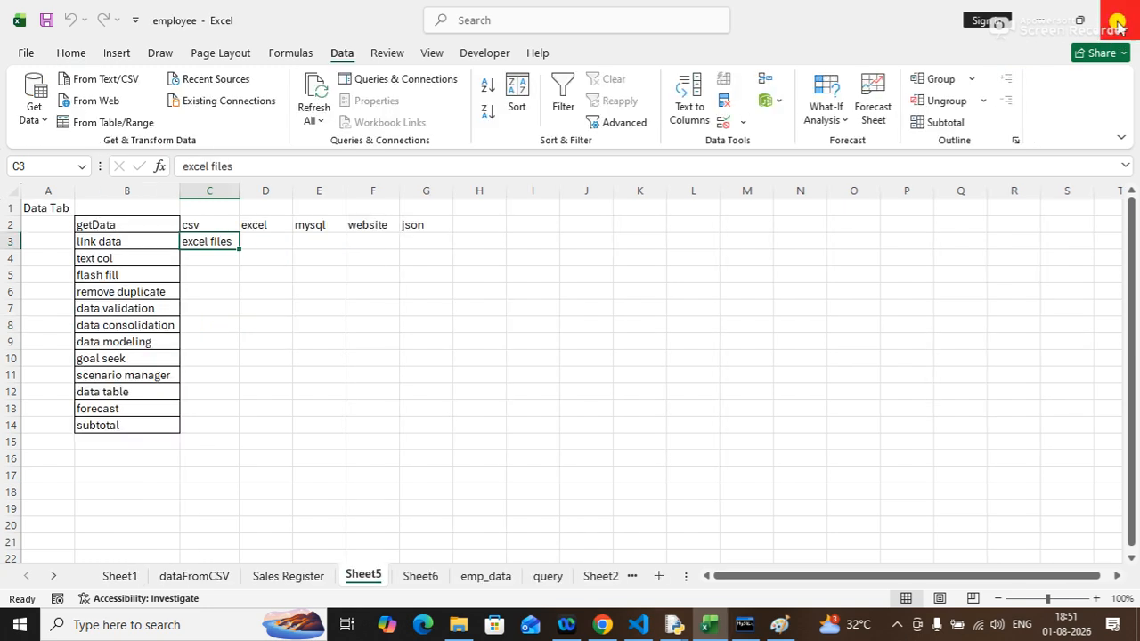
Reopen b3 from the recent files list and refresh all its data connections.
left_click(58, 54)
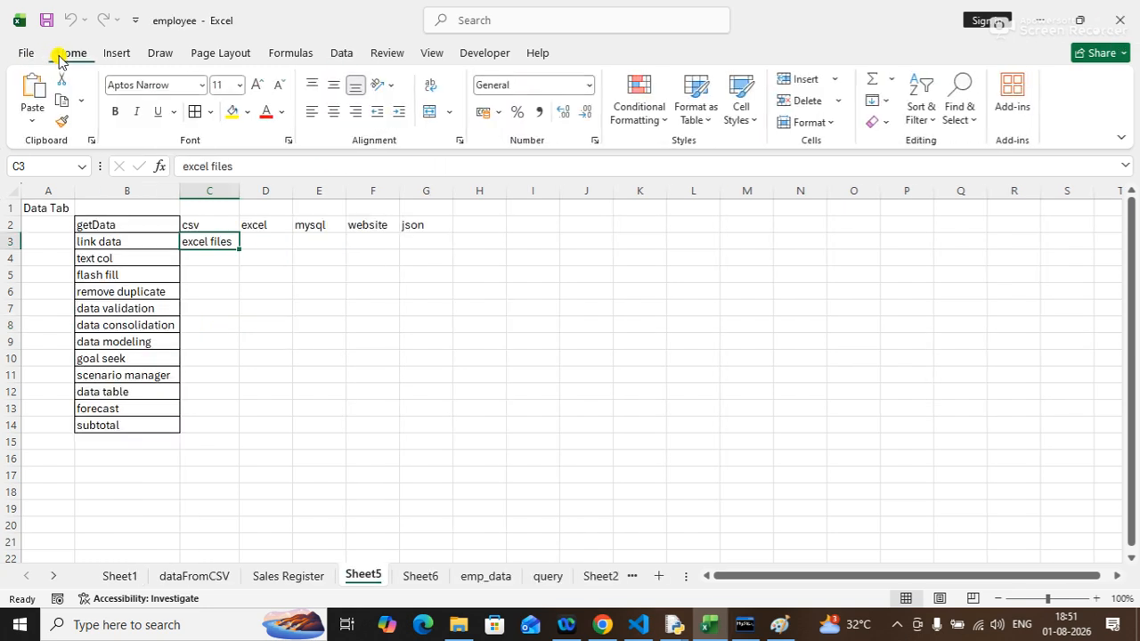
left_click(34, 53)
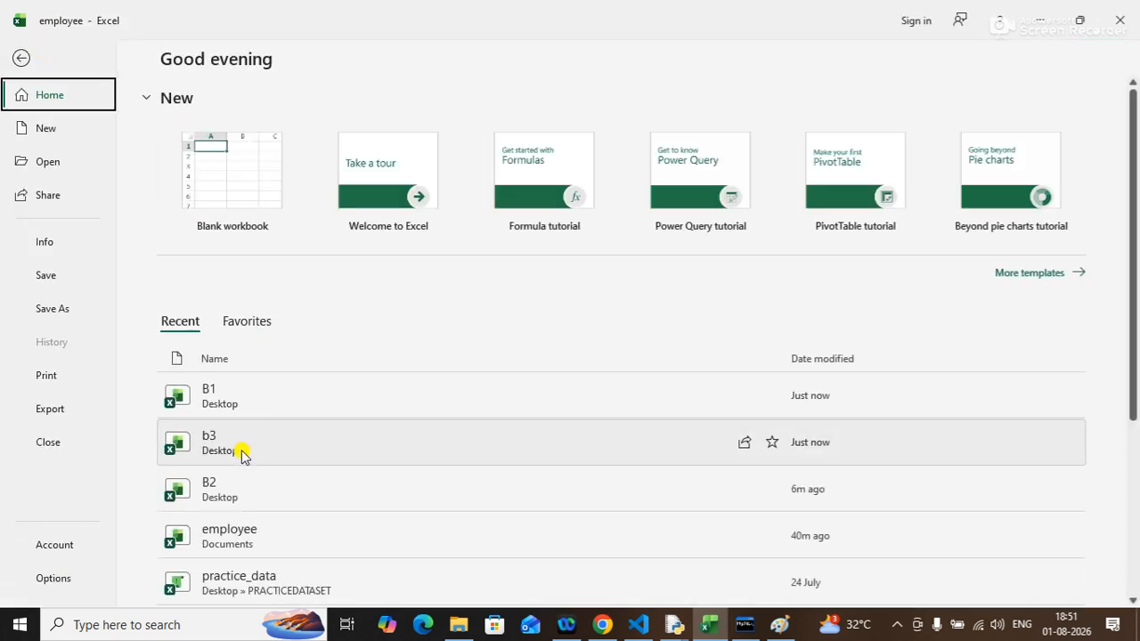
left_click(243, 455)
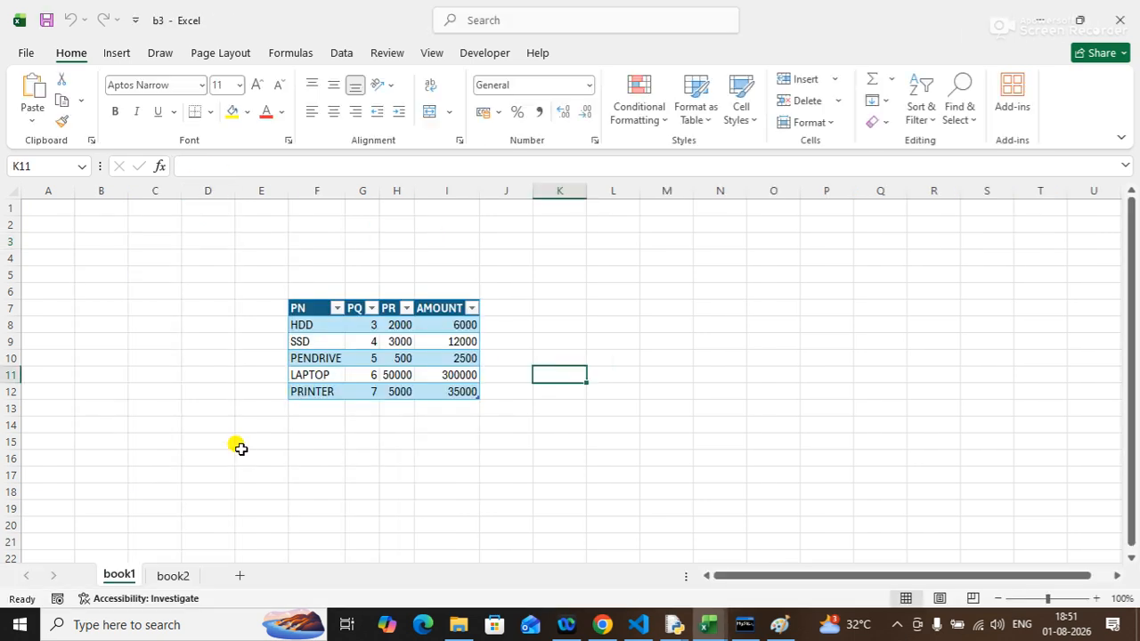
left_click(350, 341)
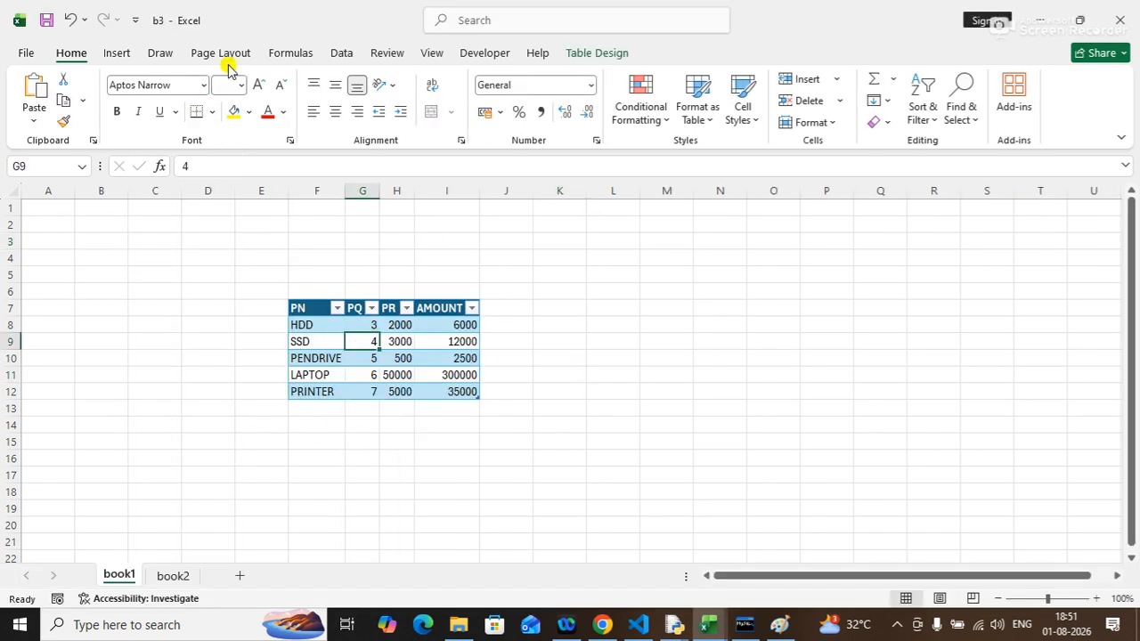
left_click(343, 54)
left_click(315, 100)
left_click(313, 100)
left_click(314, 100)
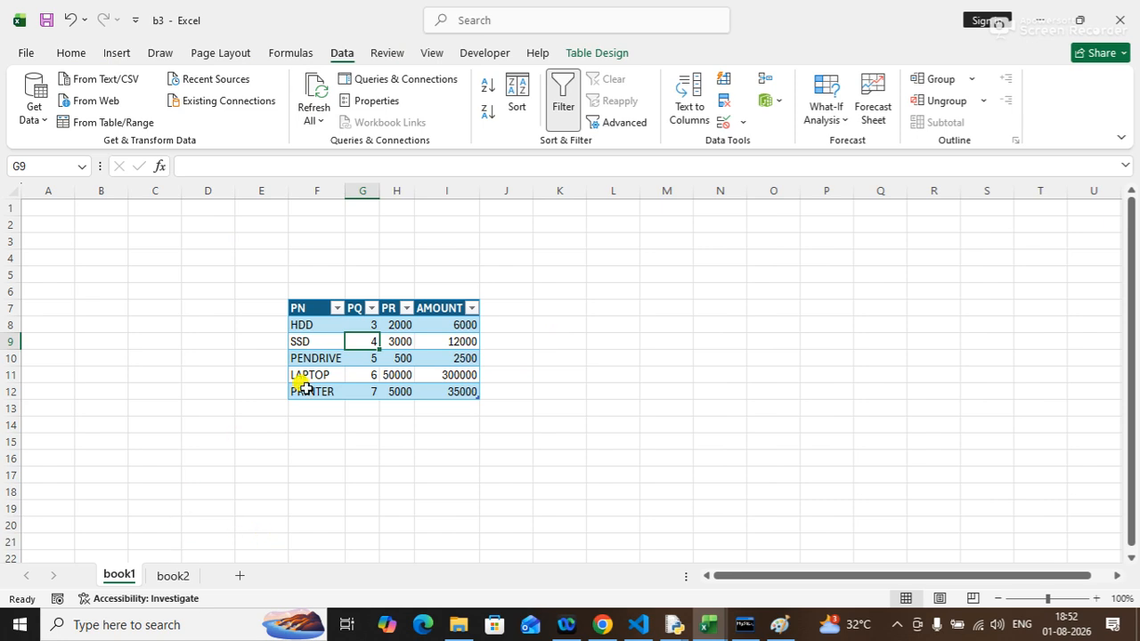
left_click(303, 345)
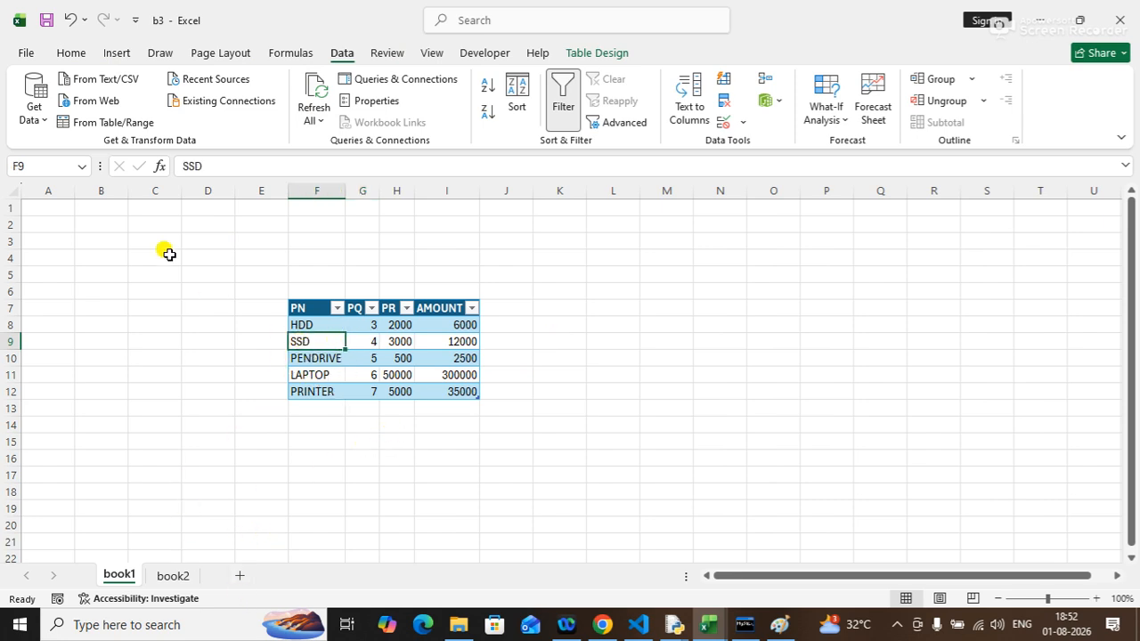
Try to link B1's Sheet1$ table into book1 at cell F9 through an existing connection, then cancel the import.
left_click(69, 55)
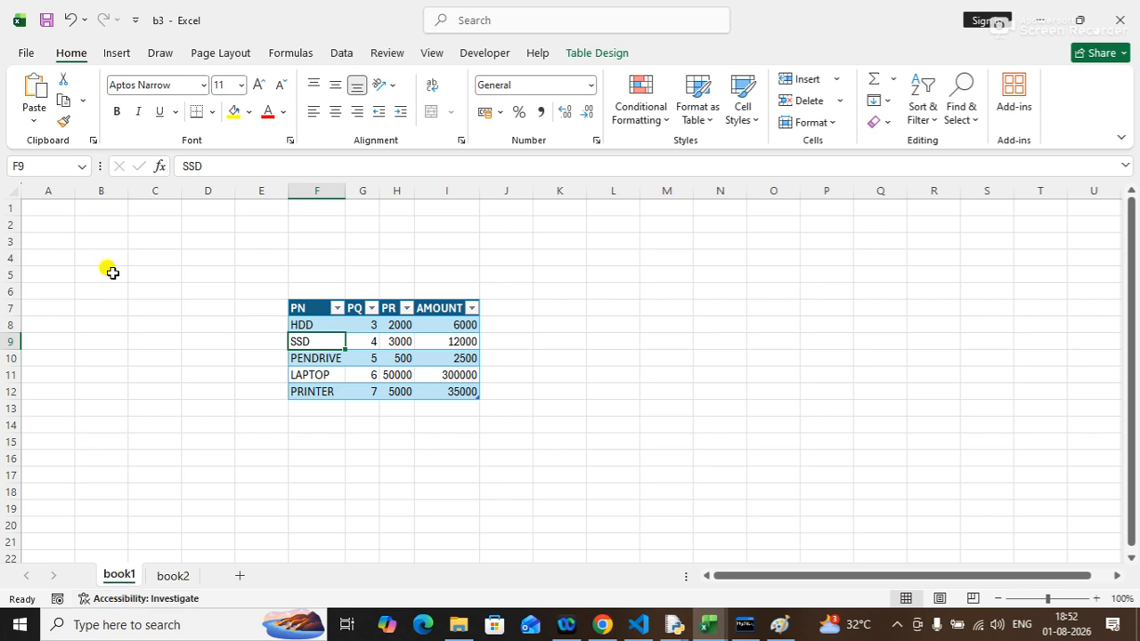
left_click(330, 54)
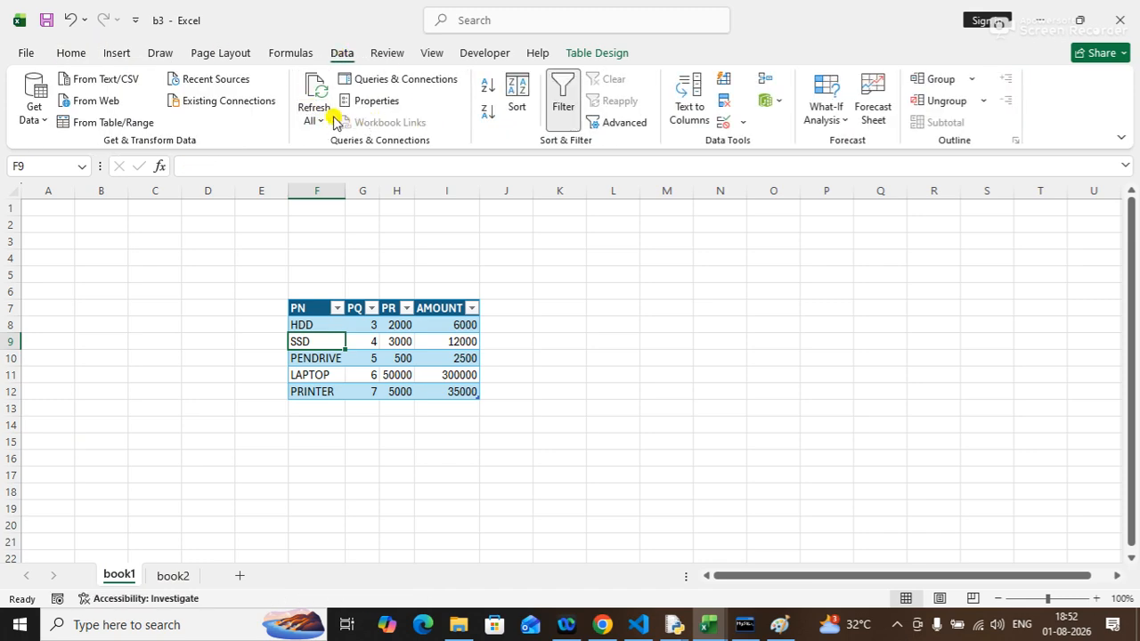
left_click(223, 102)
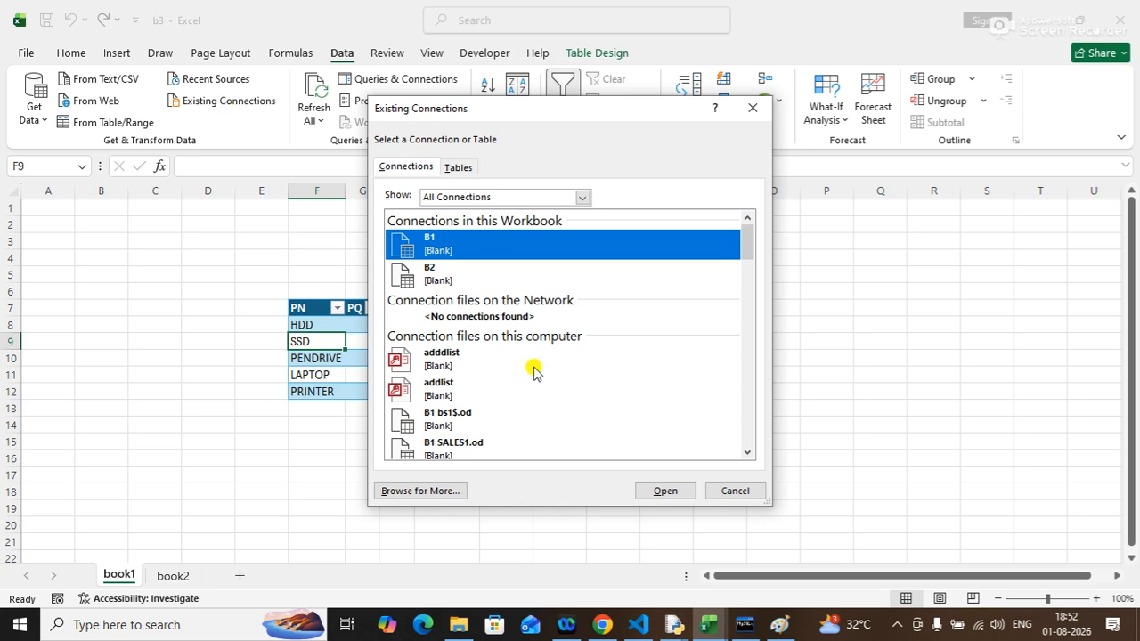
left_click(401, 491)
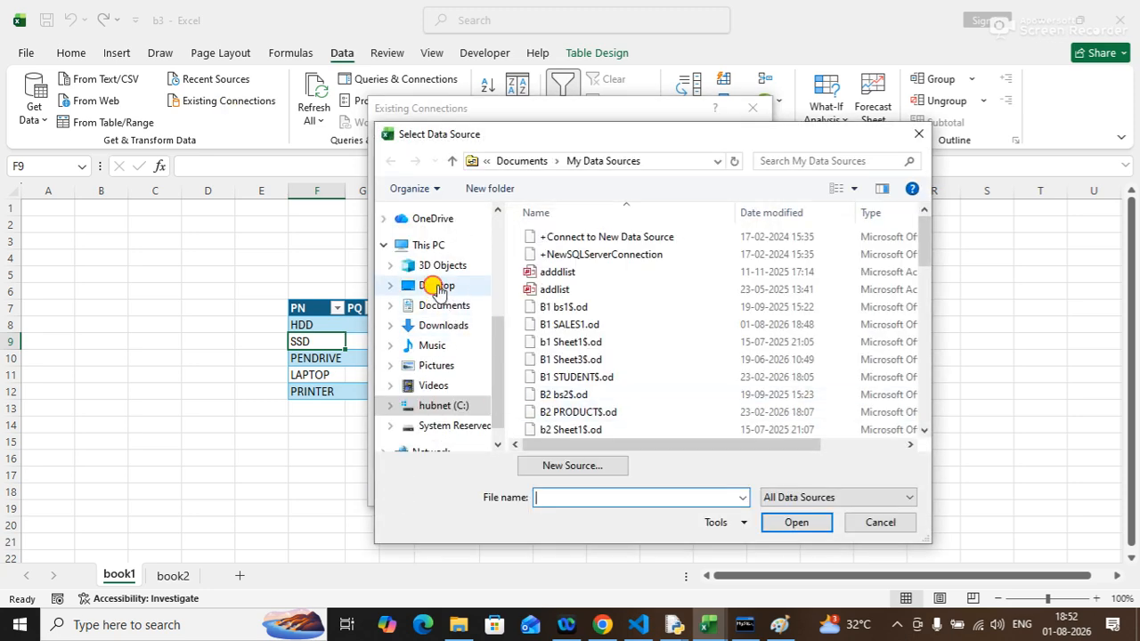
left_click(437, 289)
left_click(585, 499)
type("b1")
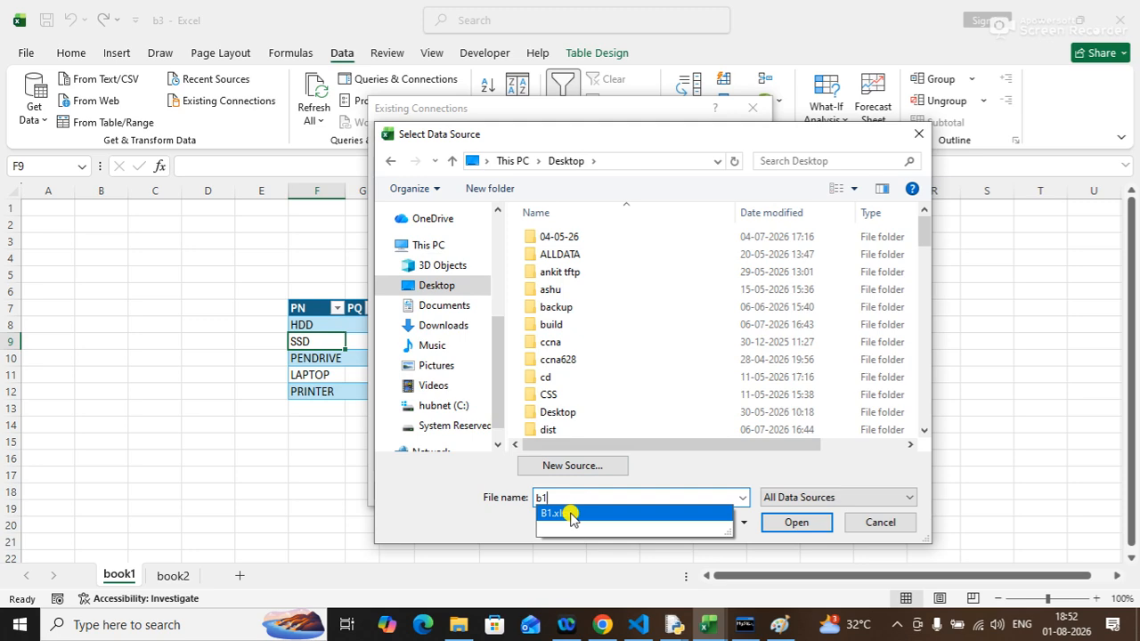
left_click(570, 515)
left_click(796, 523)
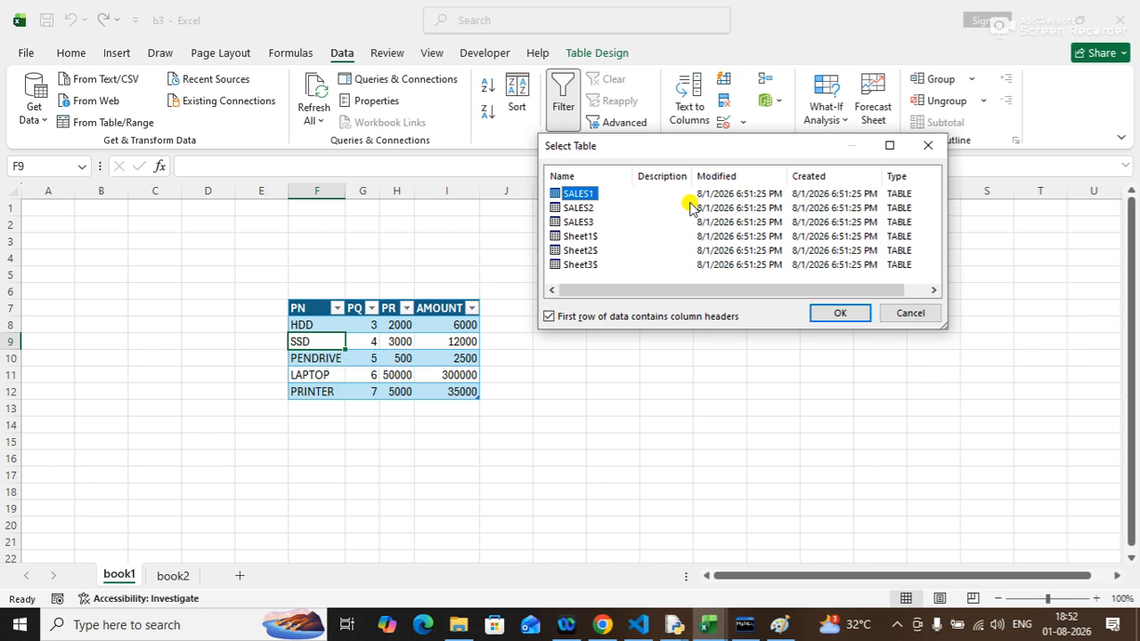
left_click(581, 236)
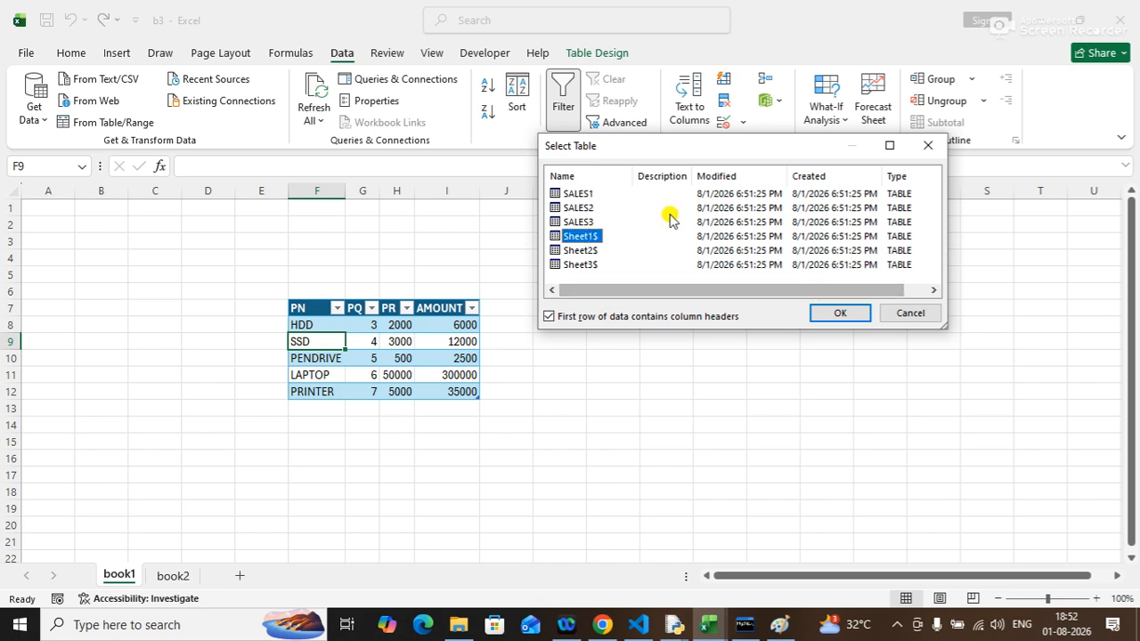
left_click(840, 319)
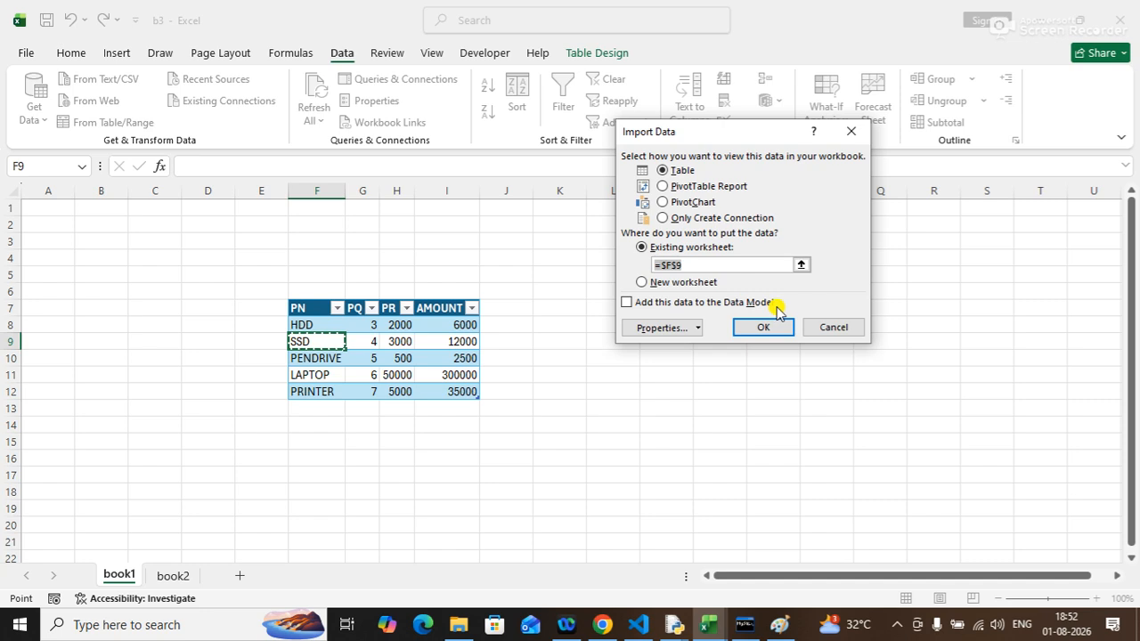
left_click(756, 328)
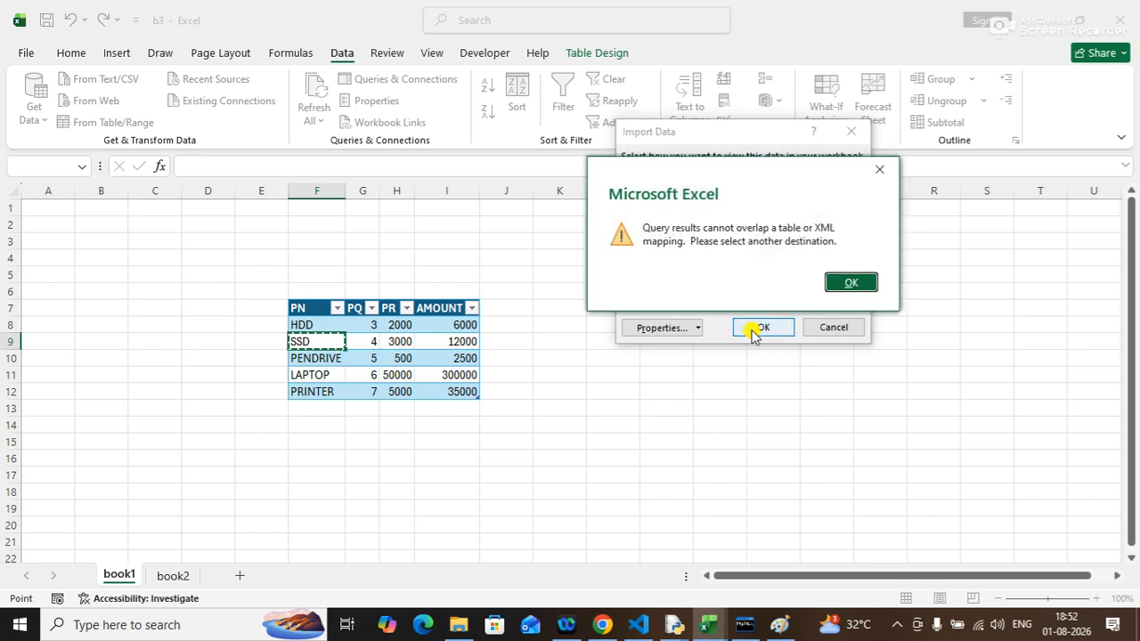
left_click(835, 281)
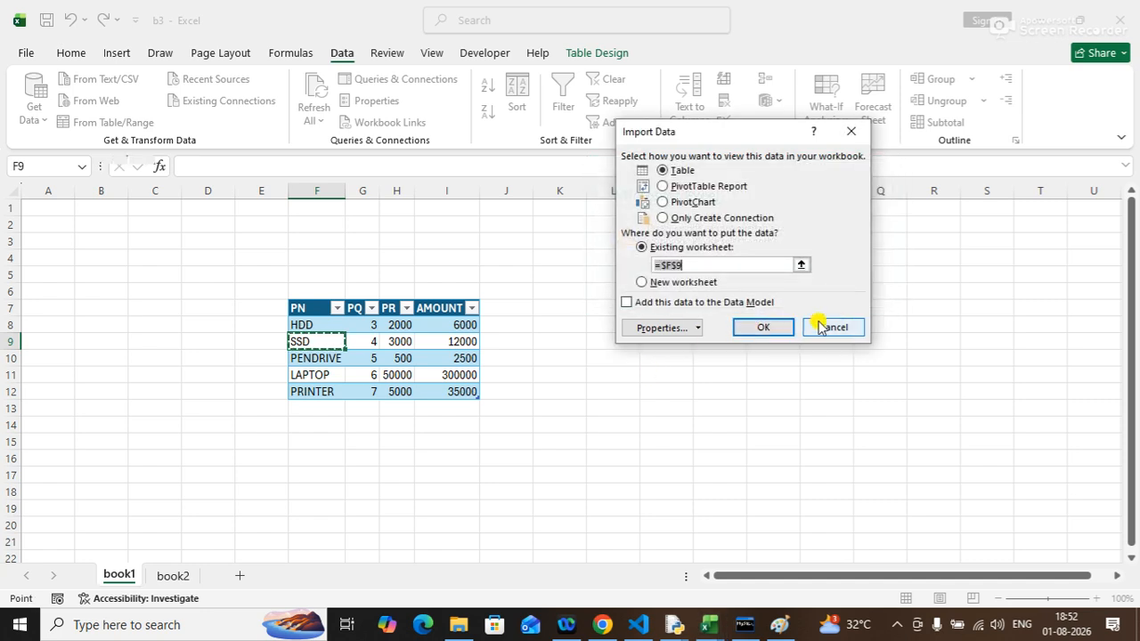
left_click(820, 324)
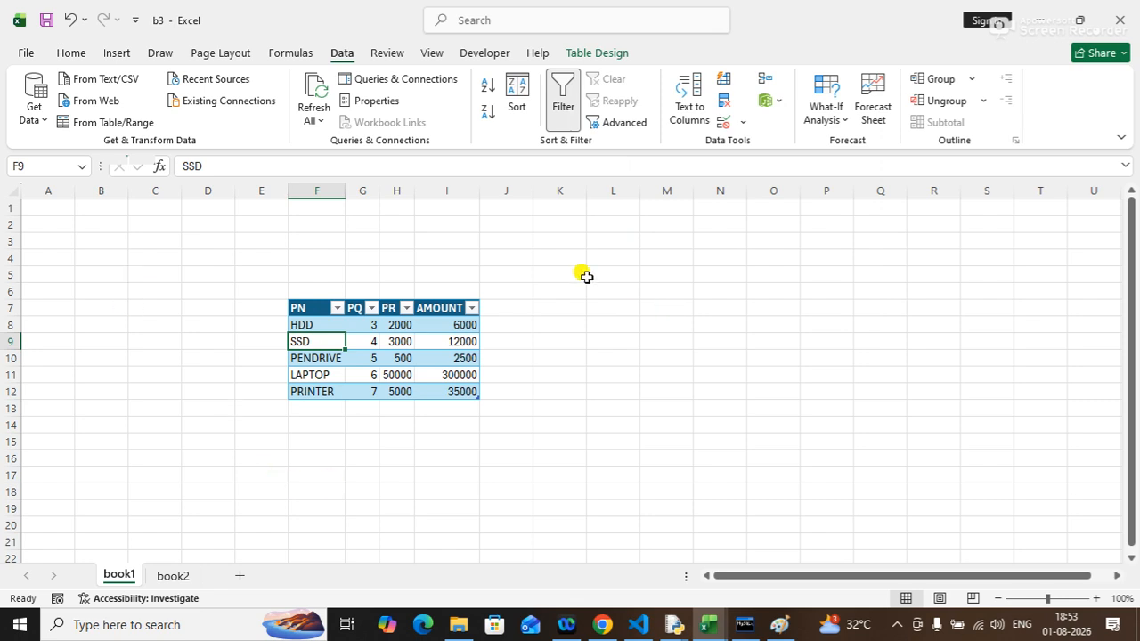
Link B1's Sheet1$ table from the Desktop into book1 as a table starting at cell A1.
left_click(29, 208)
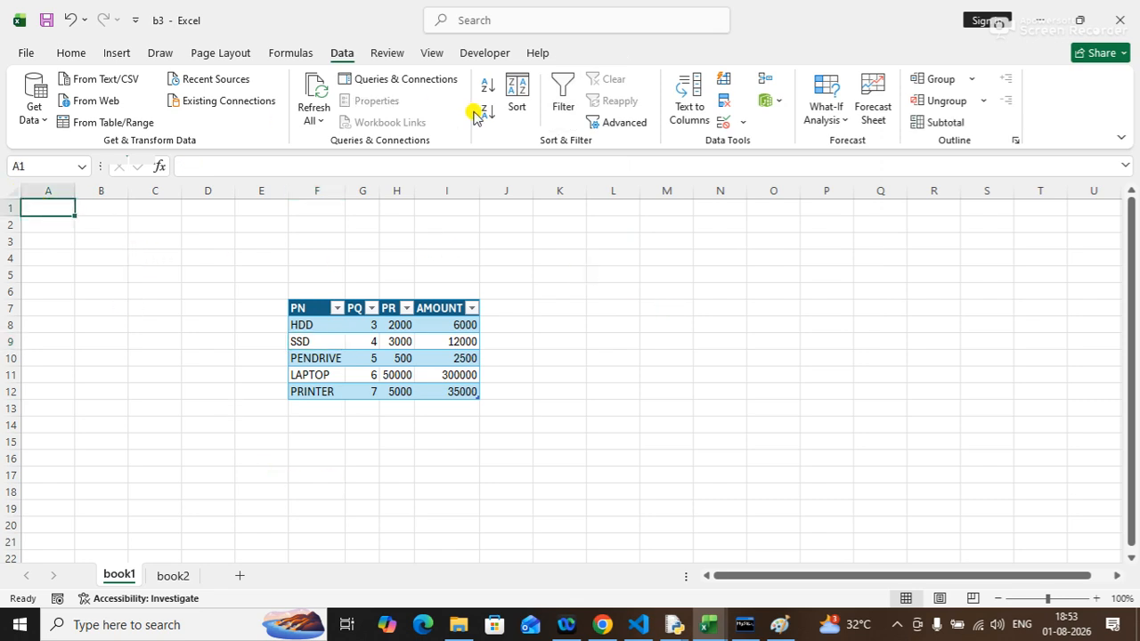
left_click(205, 107)
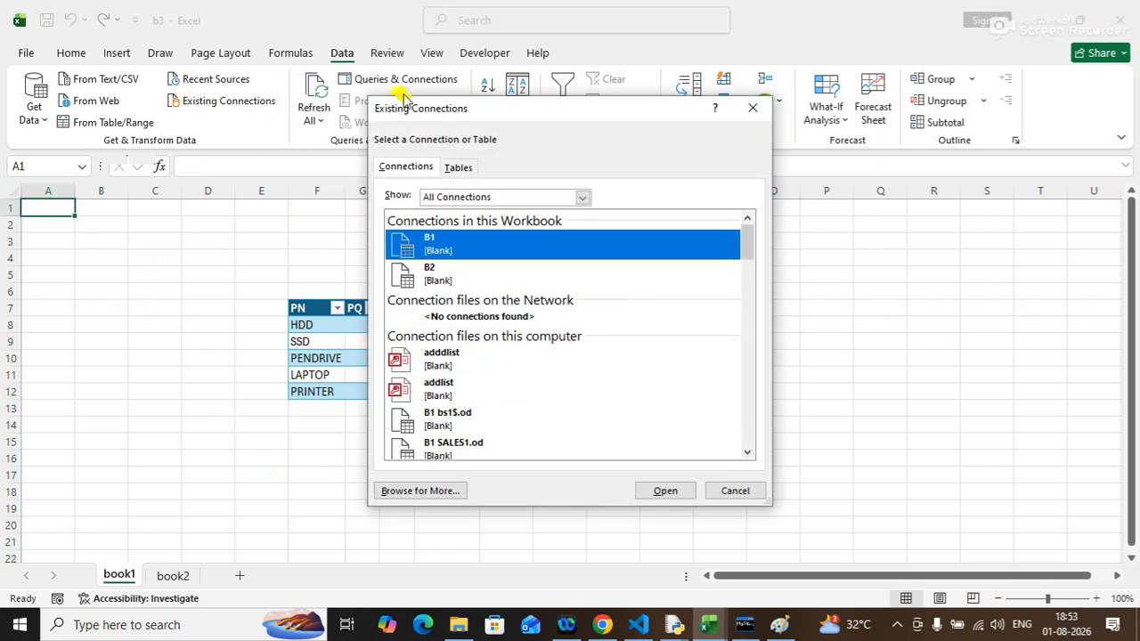
left_click(410, 485)
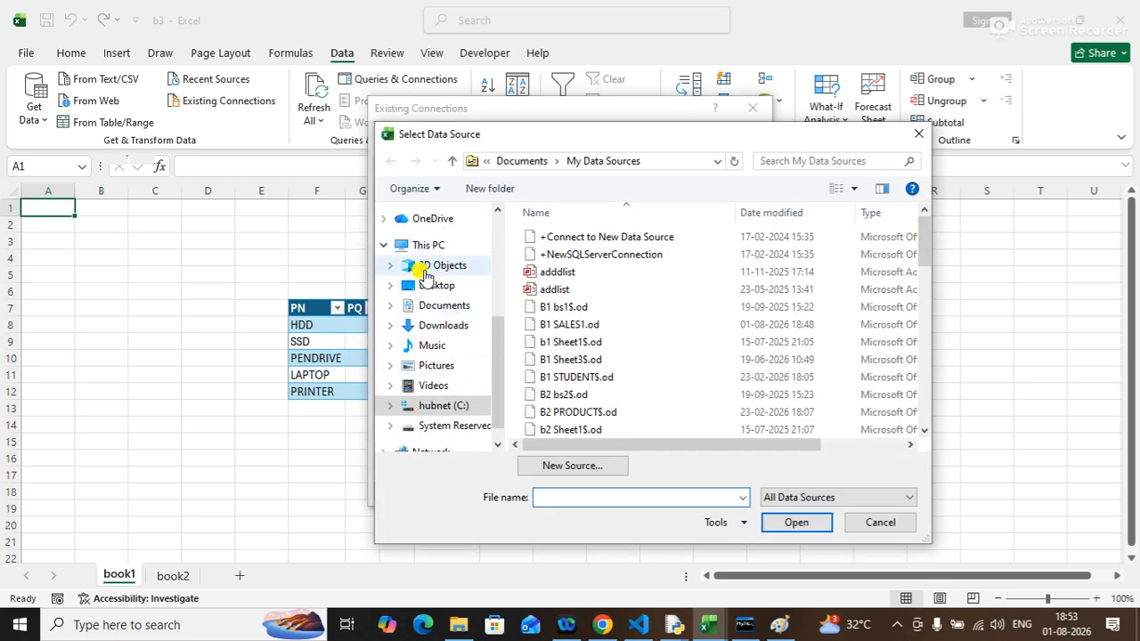
left_click(428, 290)
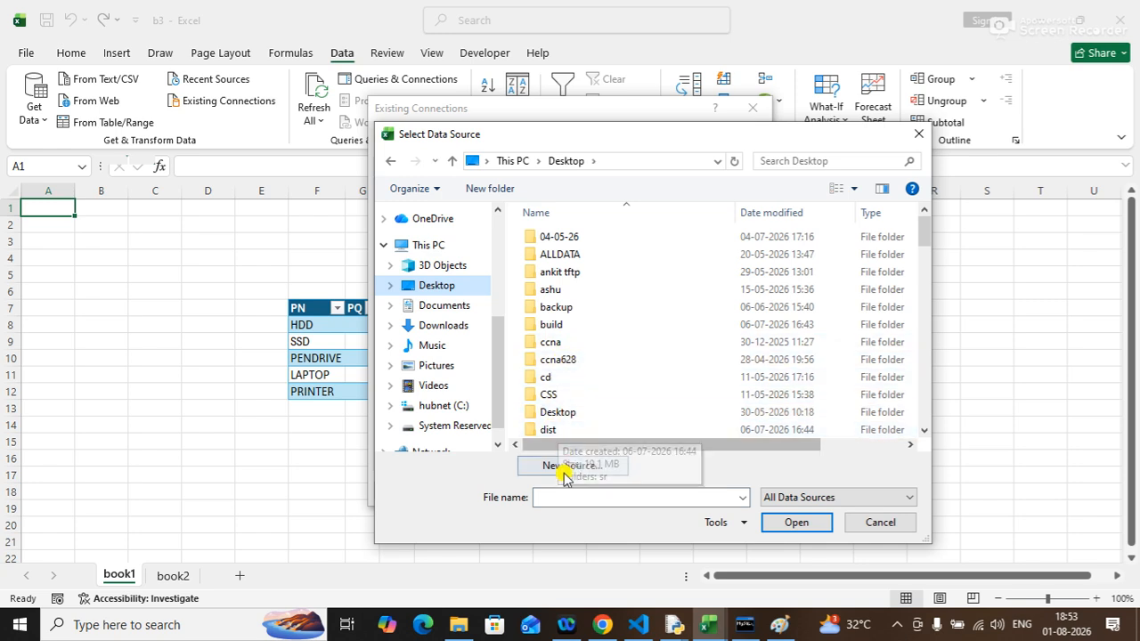
left_click(562, 498)
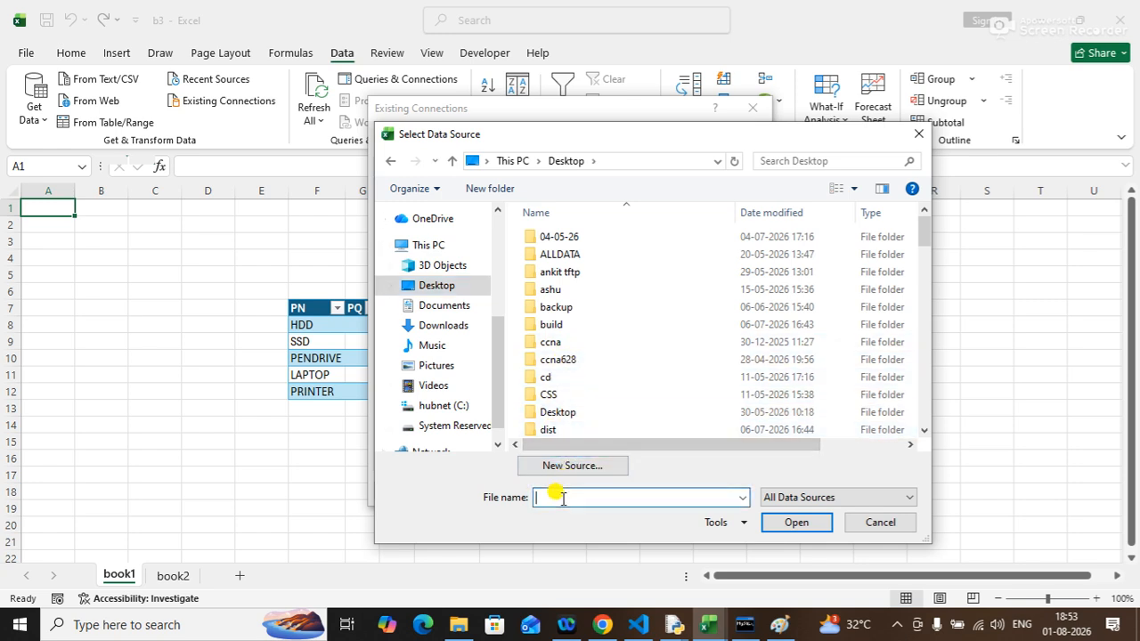
type("b1")
left_click(571, 515)
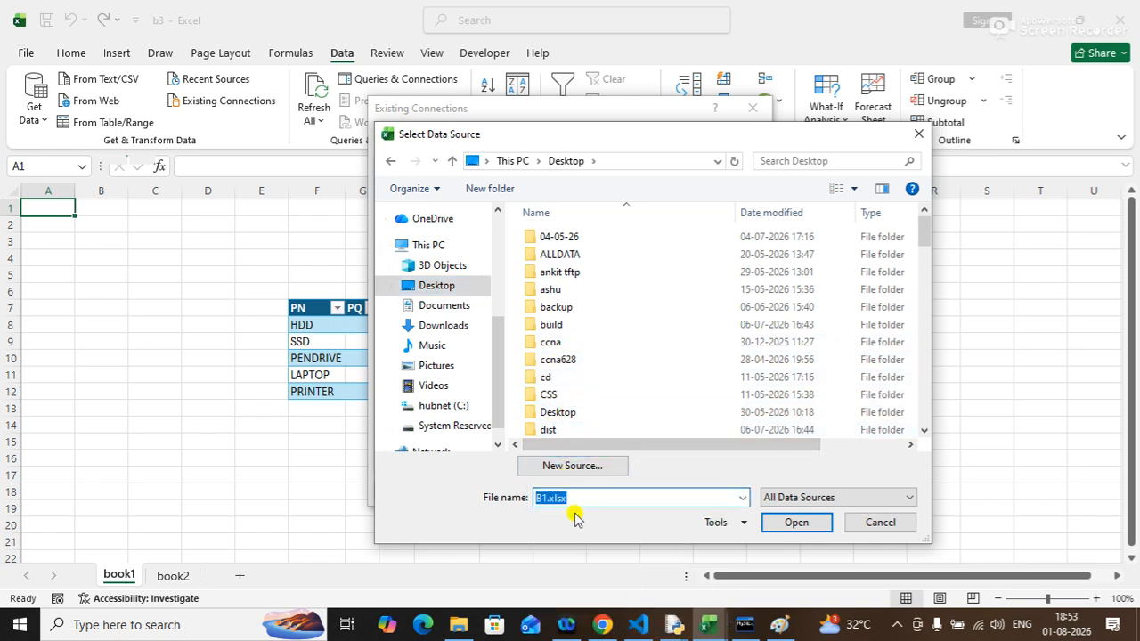
left_click(776, 522)
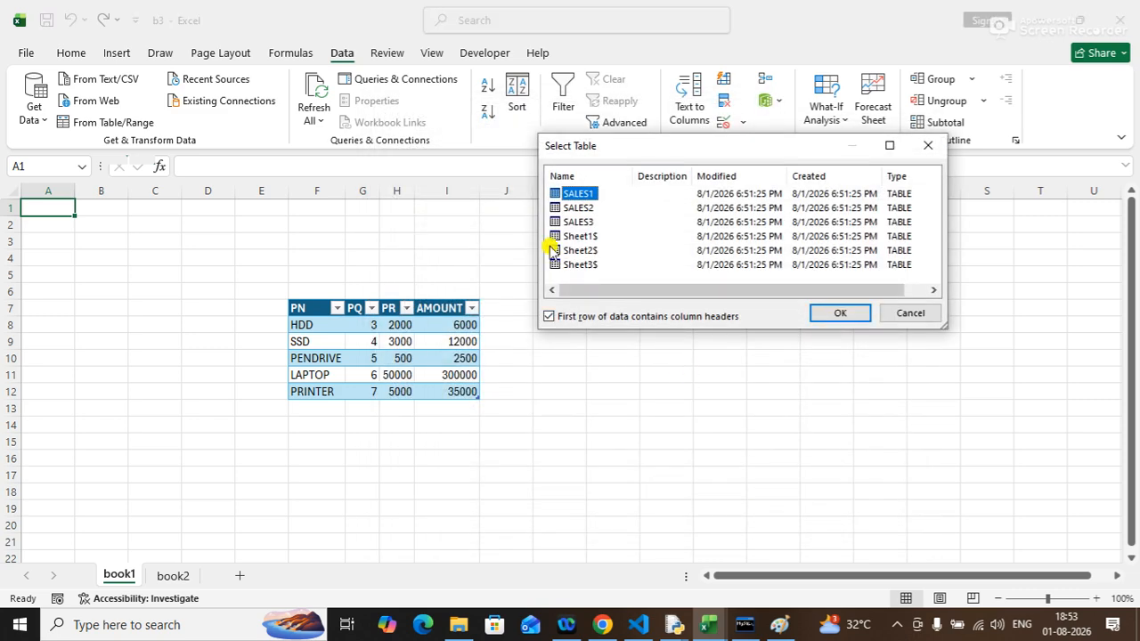
left_click(576, 237)
left_click(840, 315)
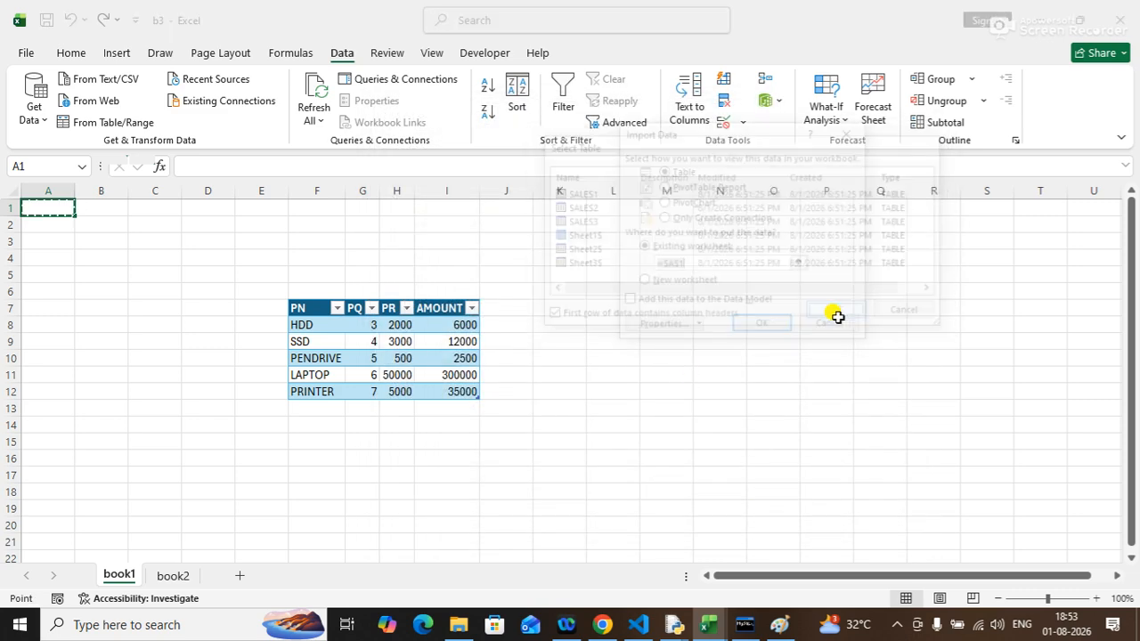
left_click(755, 327)
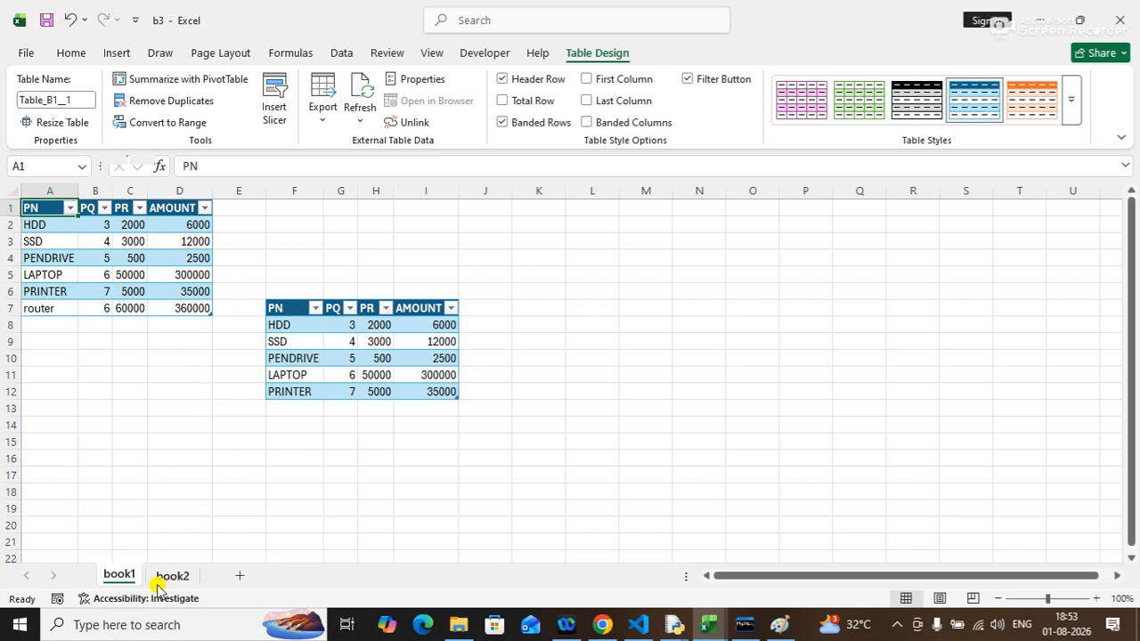
Close b3 and open B1 from the recent files list.
left_click(23, 55)
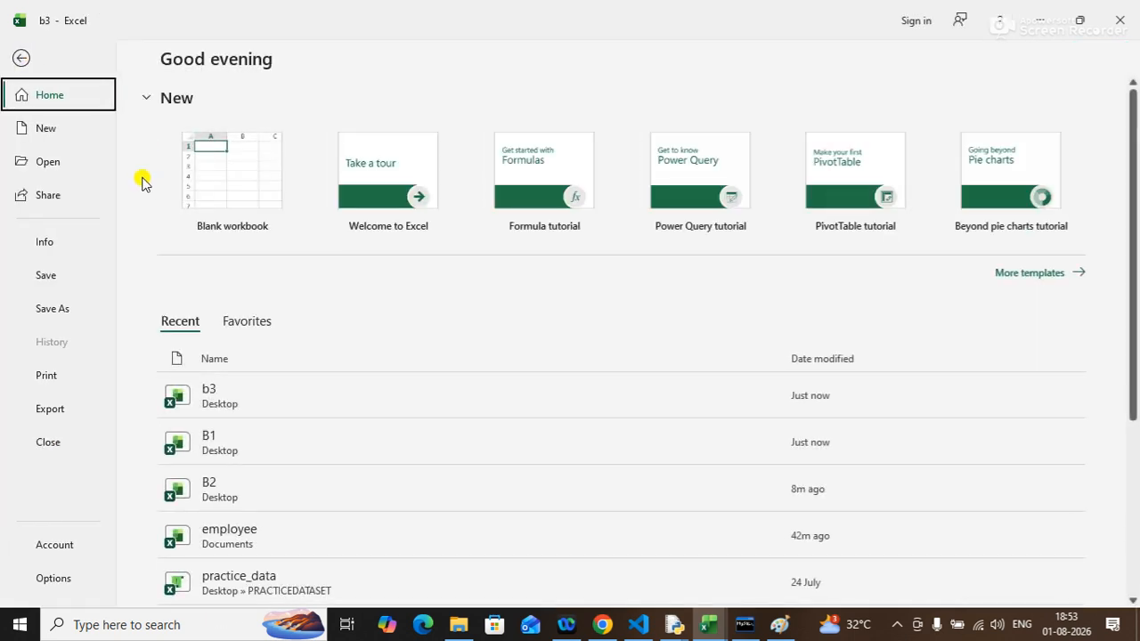
left_click(21, 56)
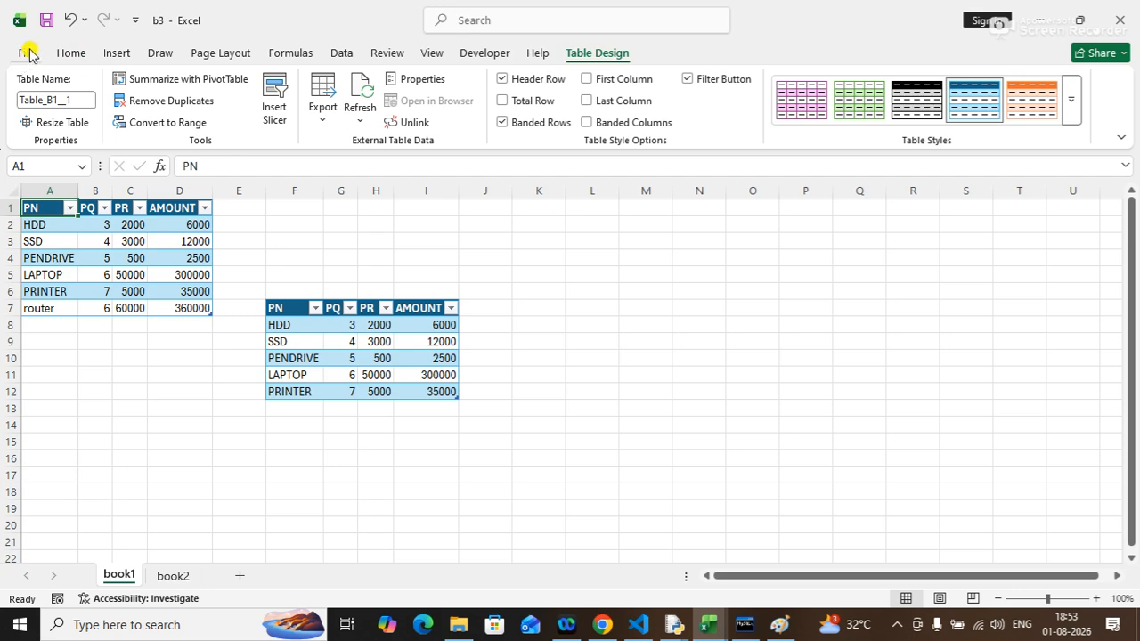
left_click(29, 55)
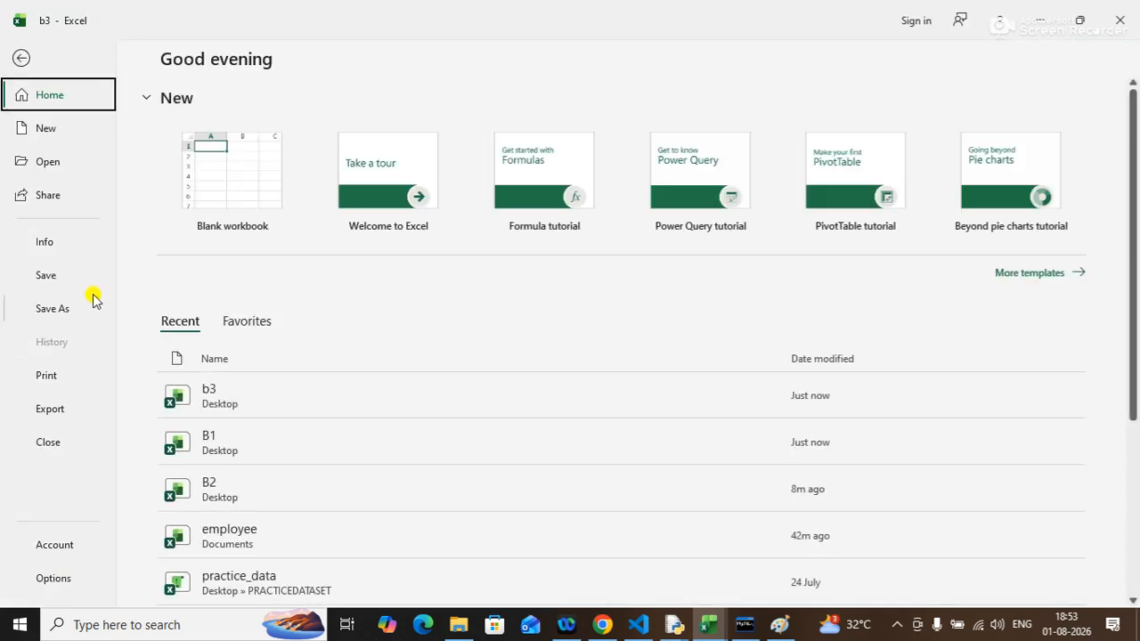
left_click(49, 437)
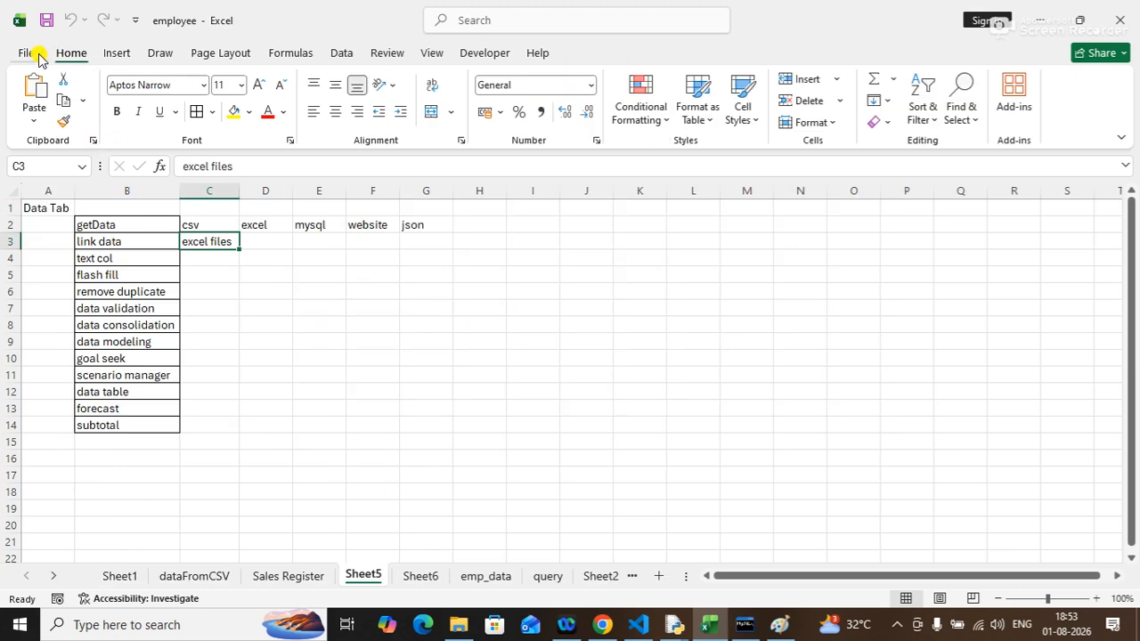
left_click(27, 59)
left_click(244, 440)
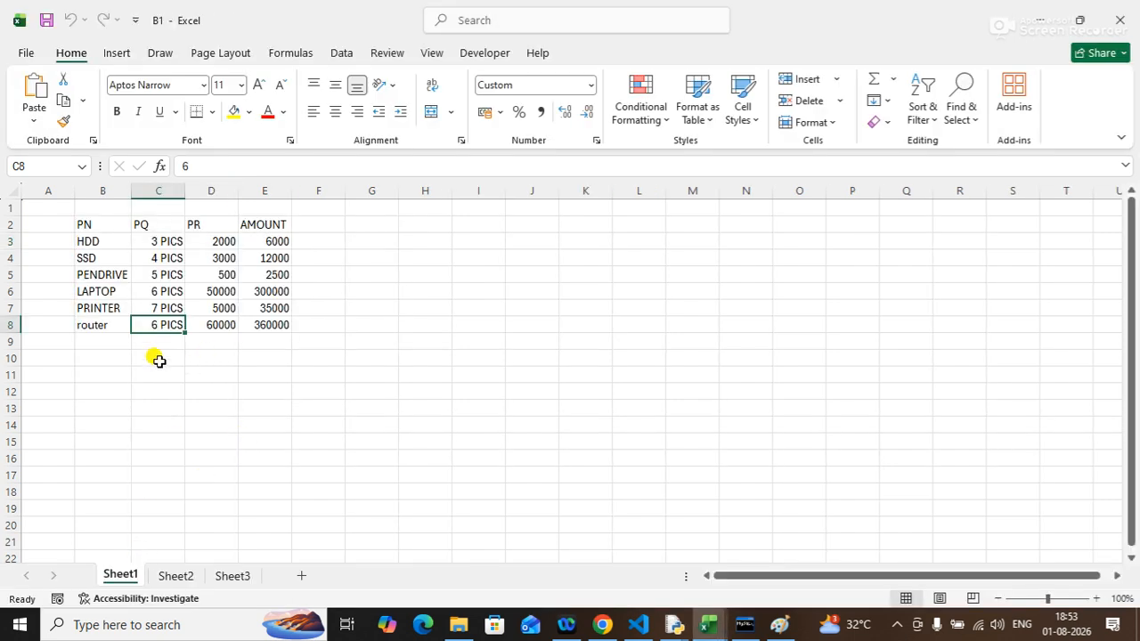
Add a server row to B1's Sheet1 with quantity 10 PICS and price 80000, then close the workbook.
left_click(107, 339)
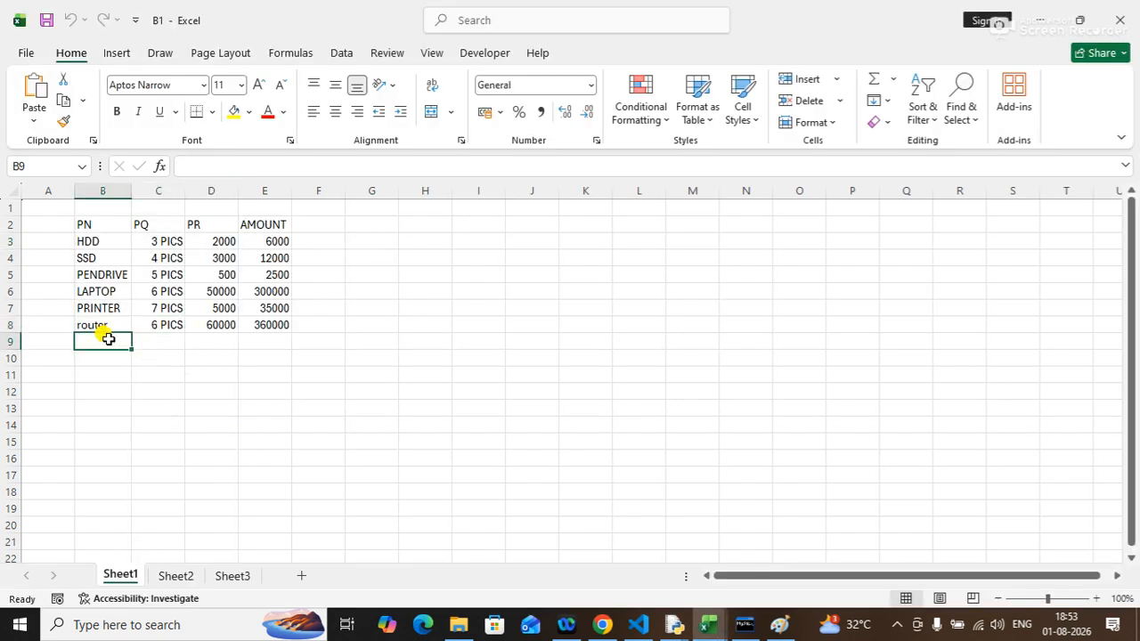
type("server")
key("Tab")
type("10 PICS")
key("Tab")
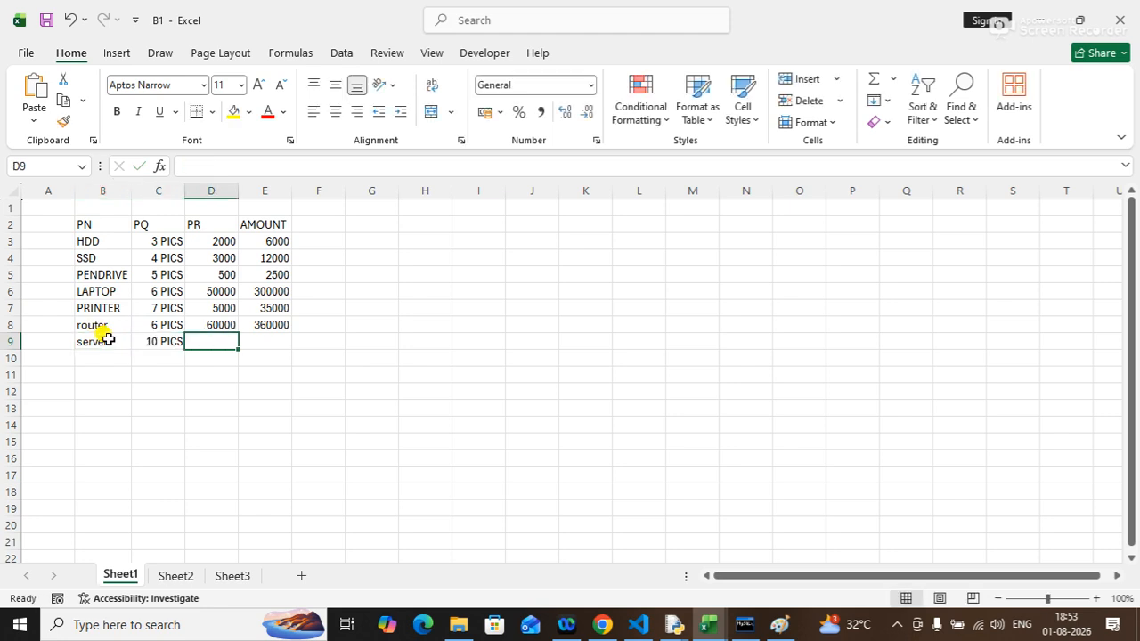
type("80000")
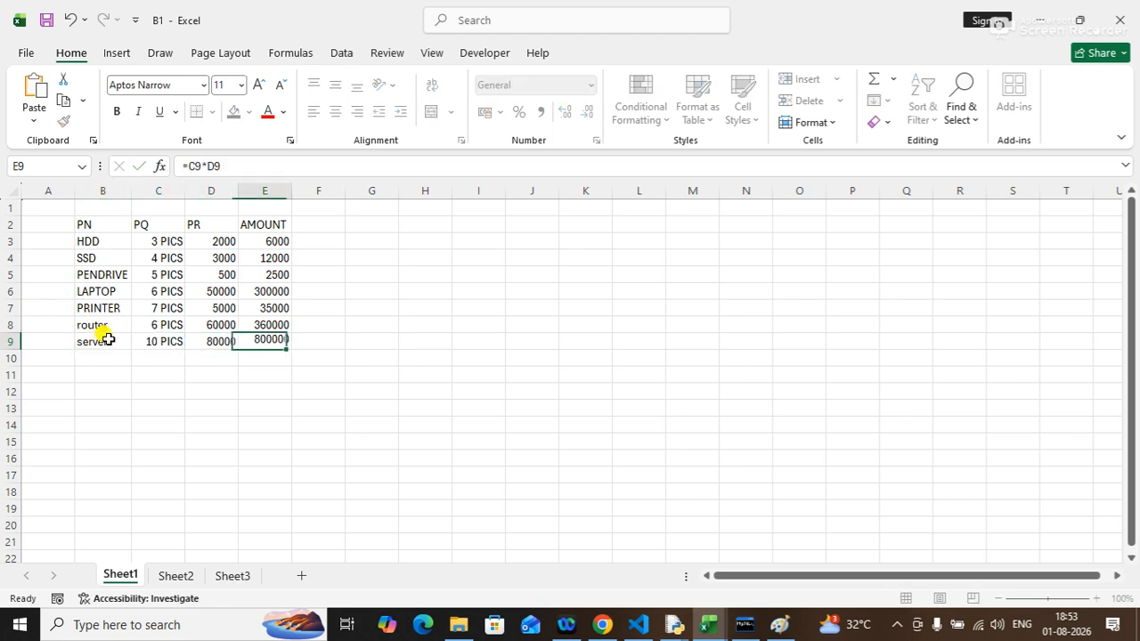
key("Tab")
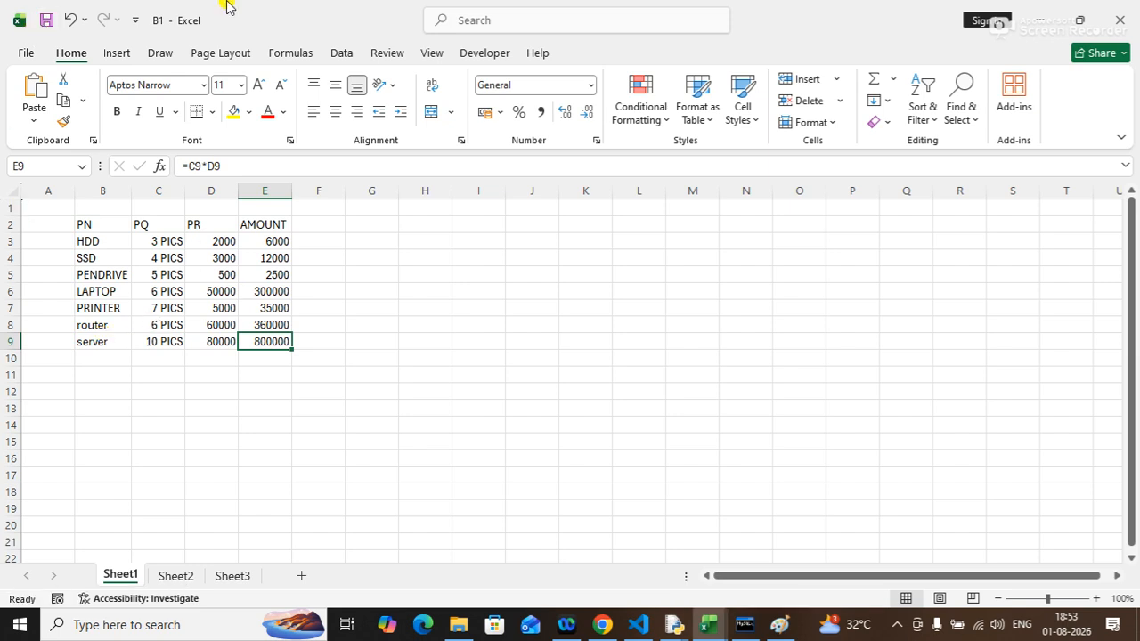
left_click(20, 57)
left_click(48, 453)
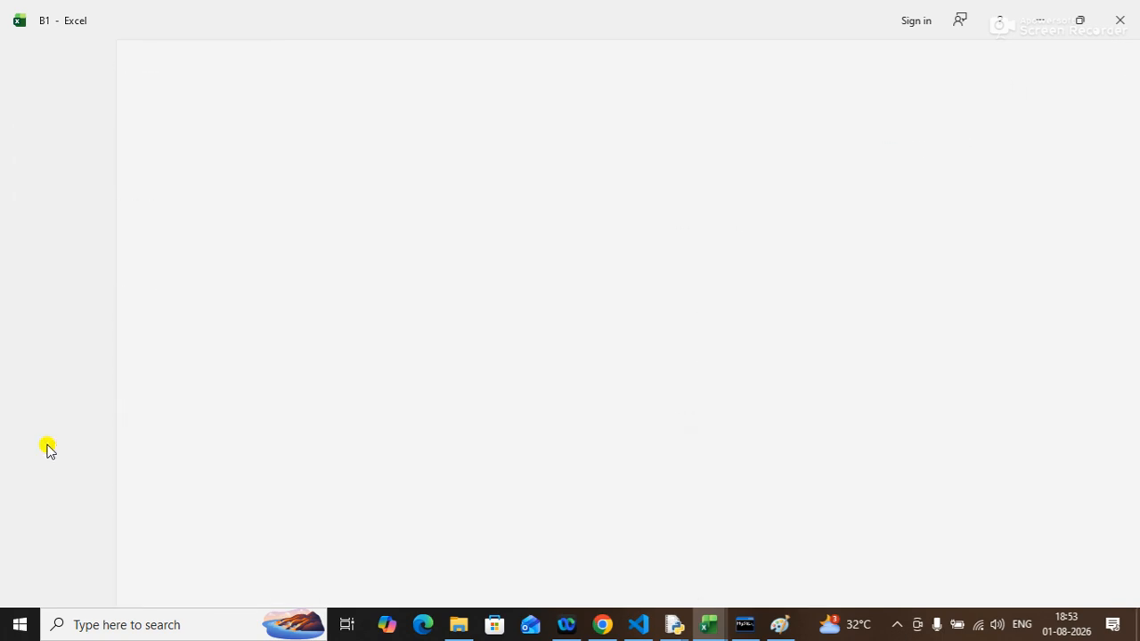
Reopen b3 from the recent files and refresh all its data connections to pull the new row.
left_click(24, 50)
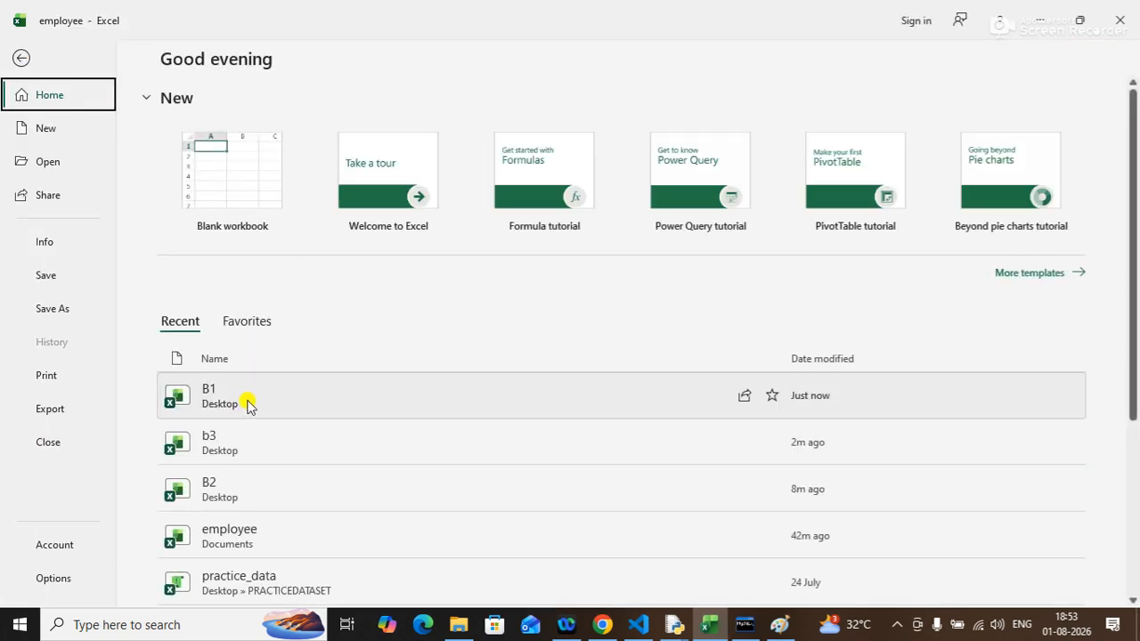
left_click(216, 447)
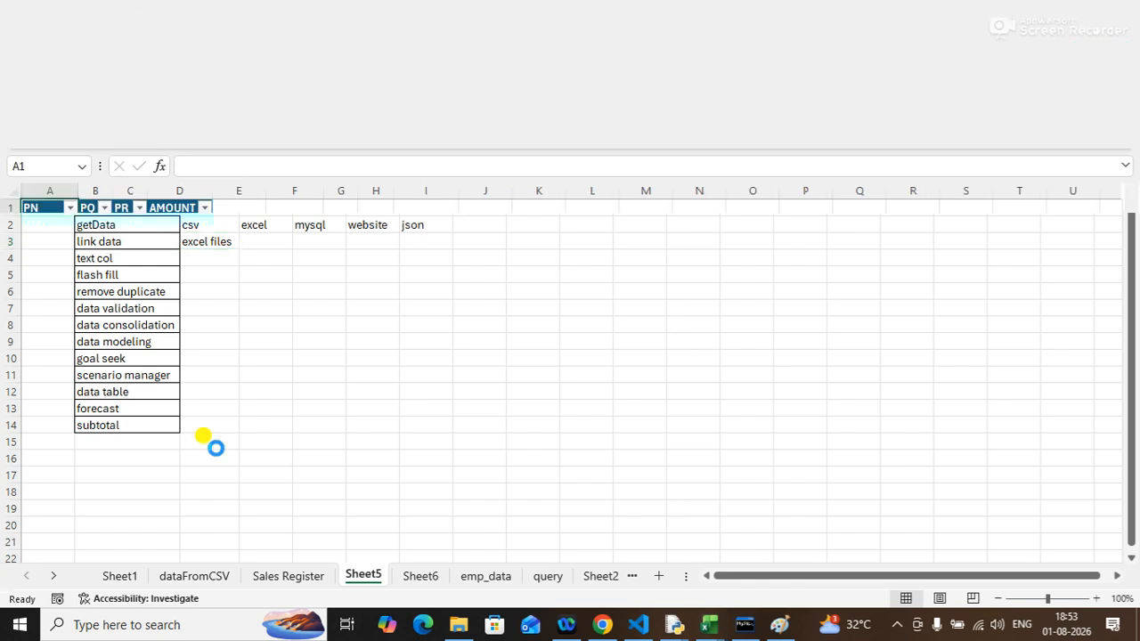
left_click(98, 275)
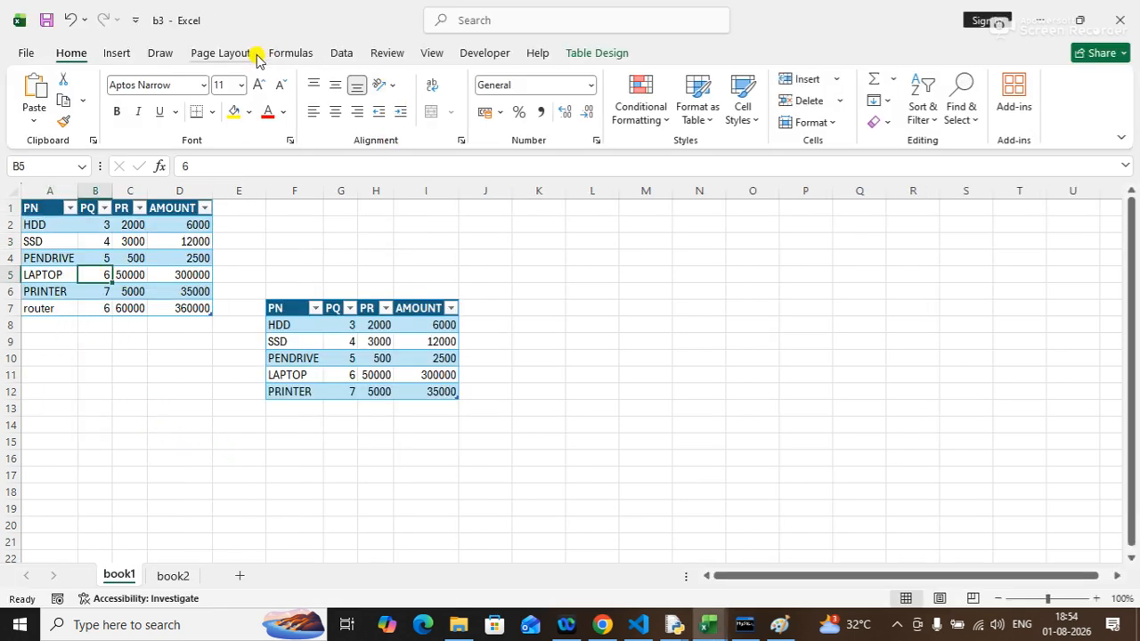
left_click(348, 55)
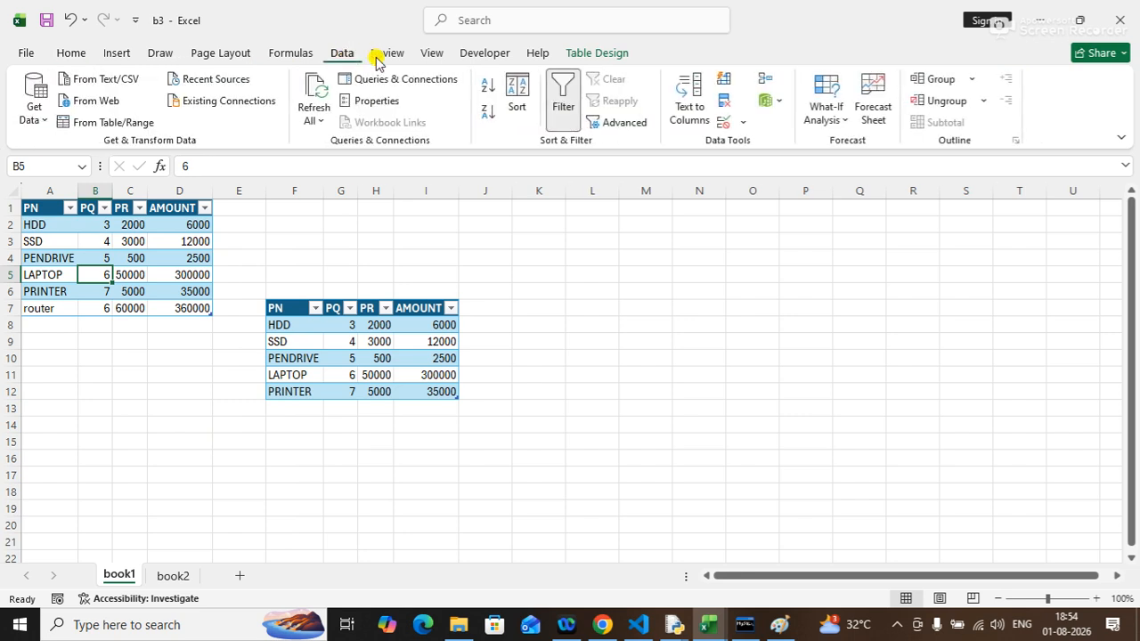
left_click(312, 93)
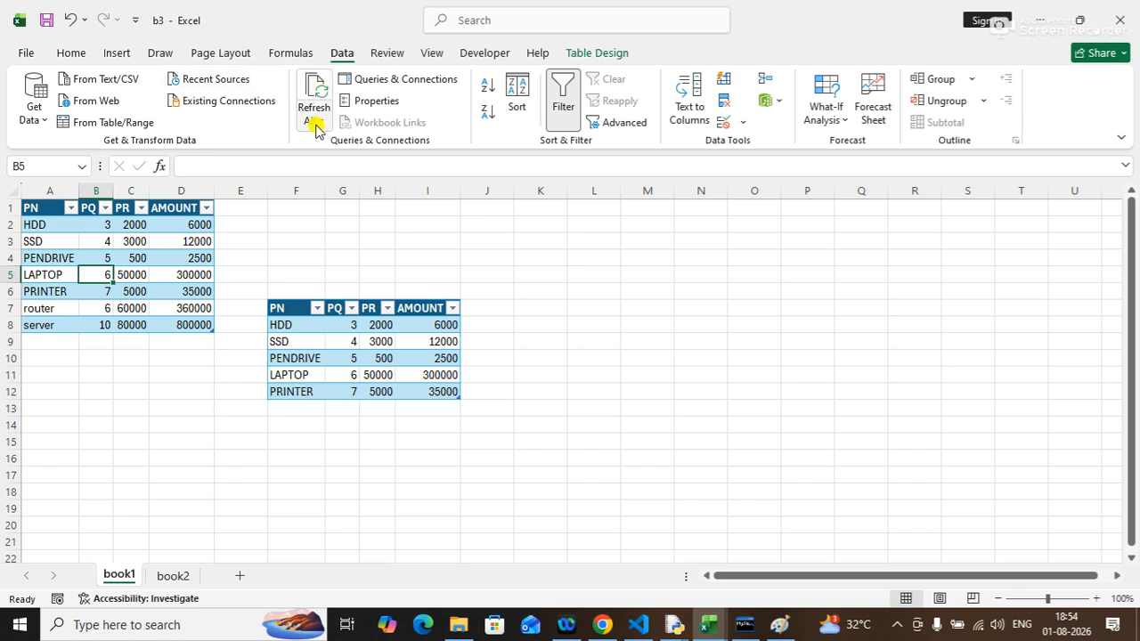
Close the b3 workbook, saving its changes.
left_click(314, 122)
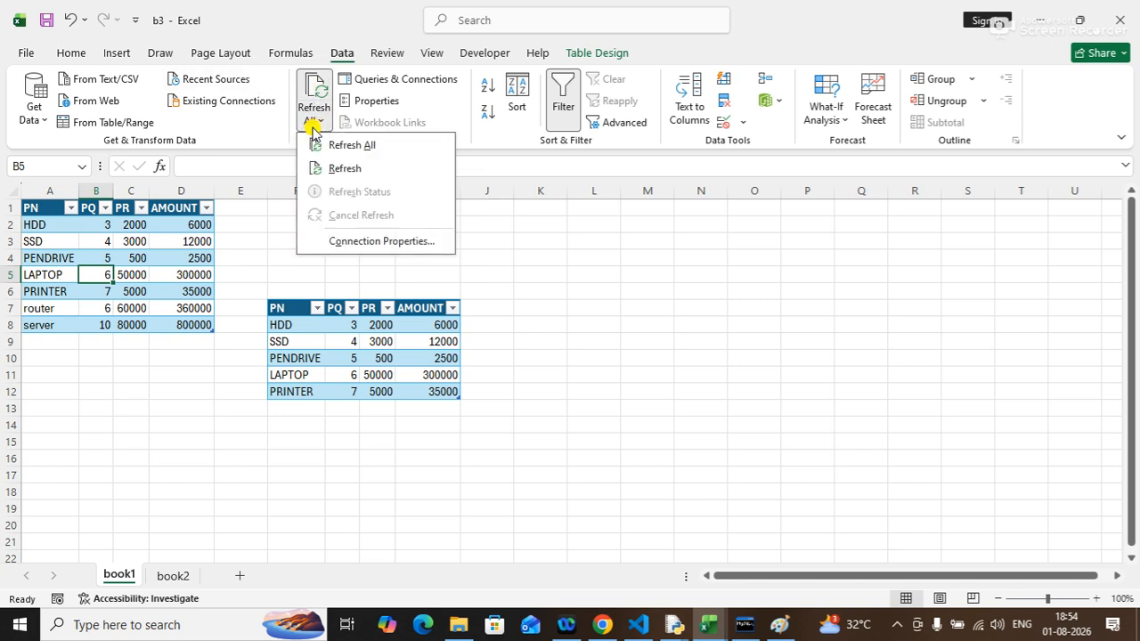
left_click(546, 268)
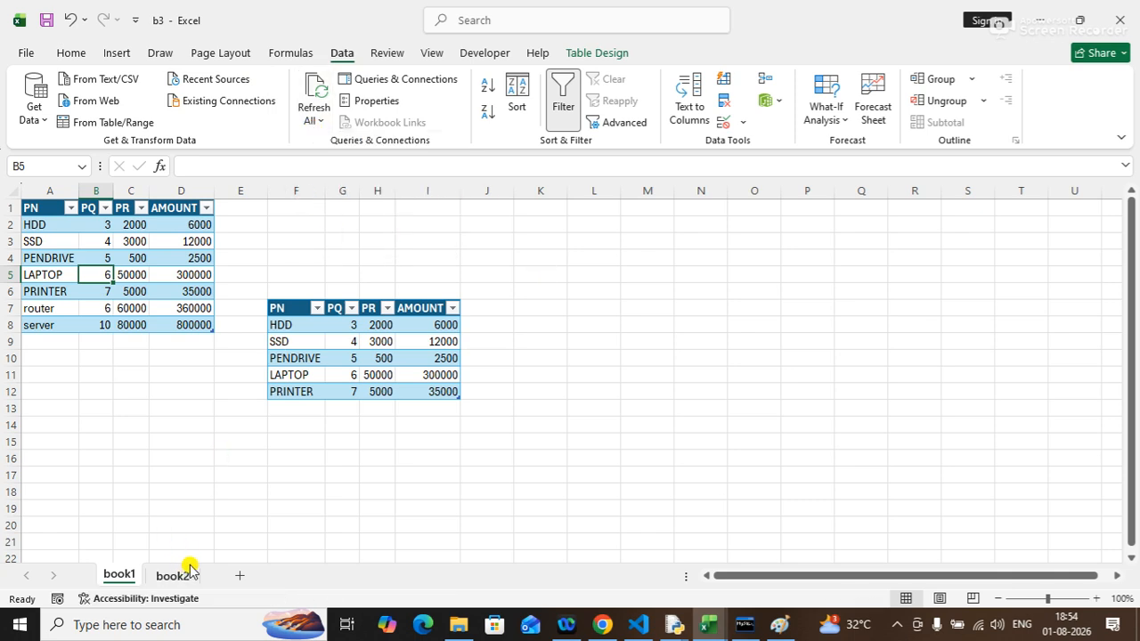
left_click(25, 55)
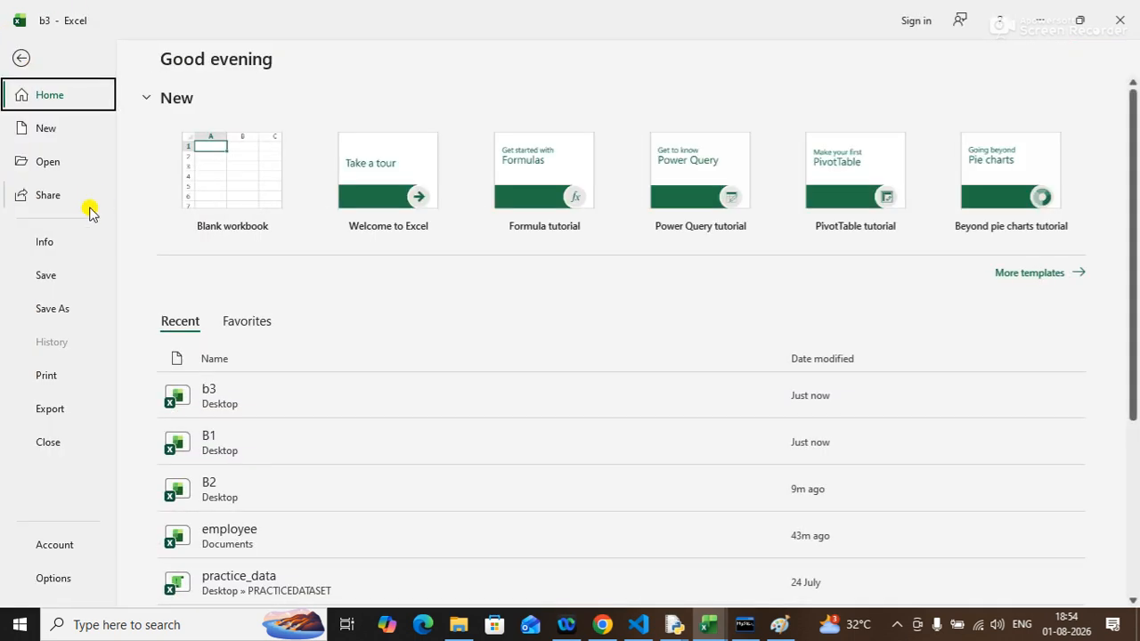
left_click(50, 442)
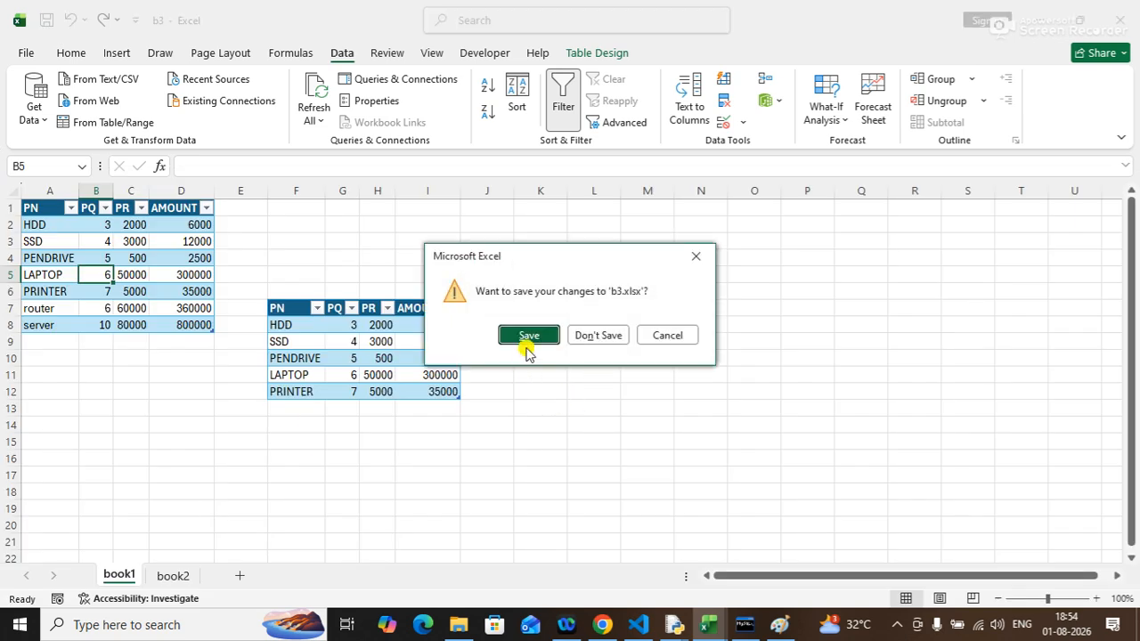
left_click(527, 338)
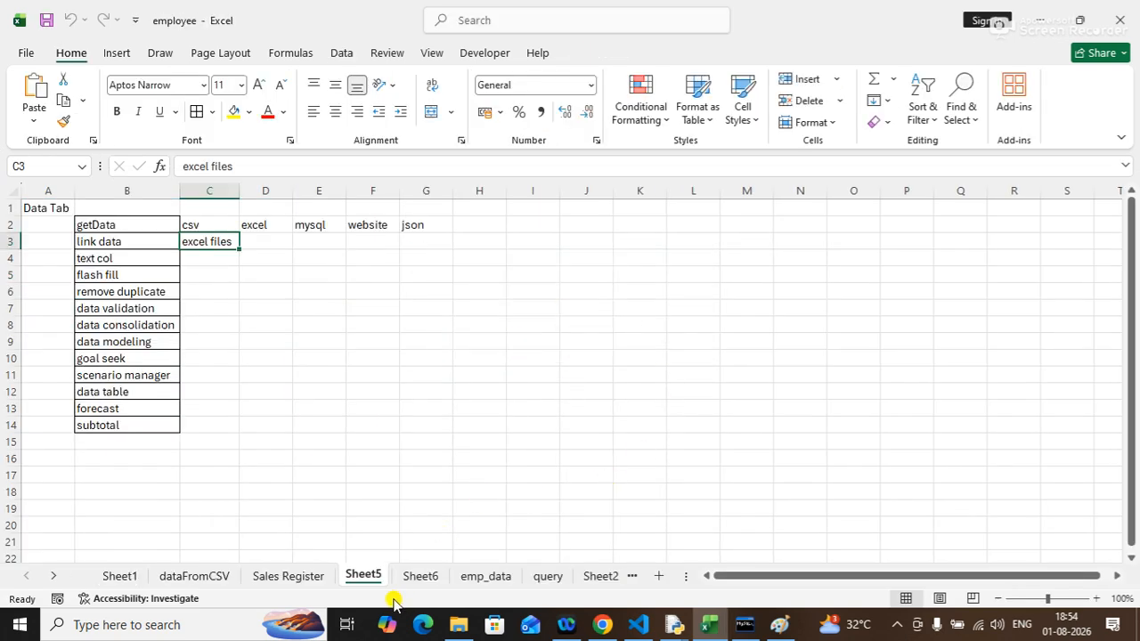
Review the Data Tab topic list on the employee workbook's Sheet5, then close Excel.
left_click(141, 225)
left_click_drag(140, 226, 142, 244)
left_click(132, 259)
left_click(122, 273)
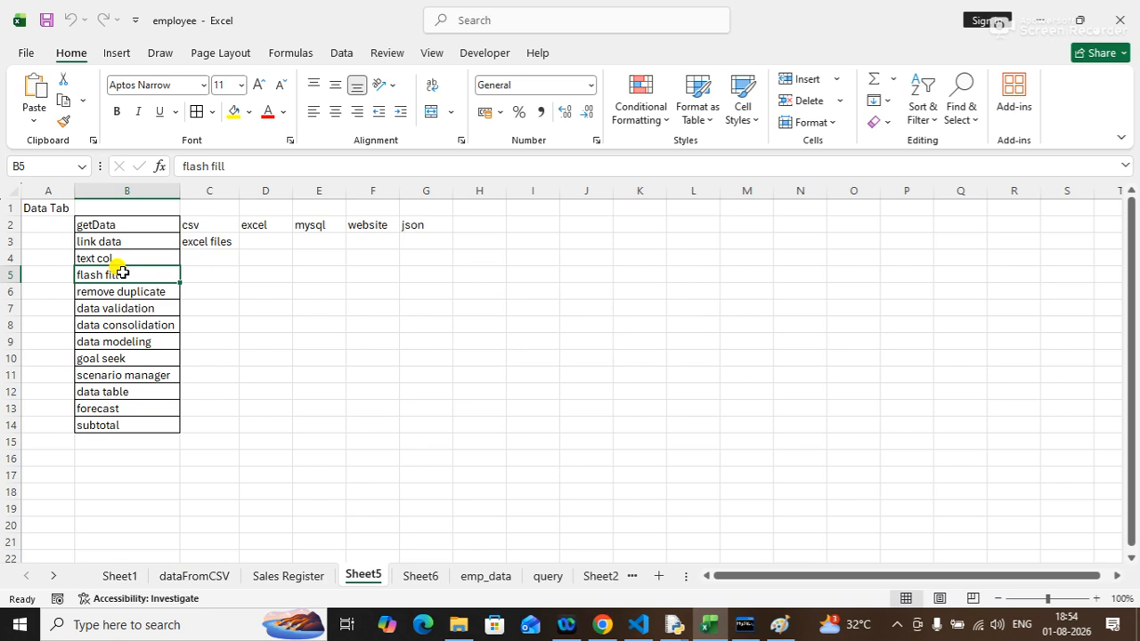
left_click(132, 292)
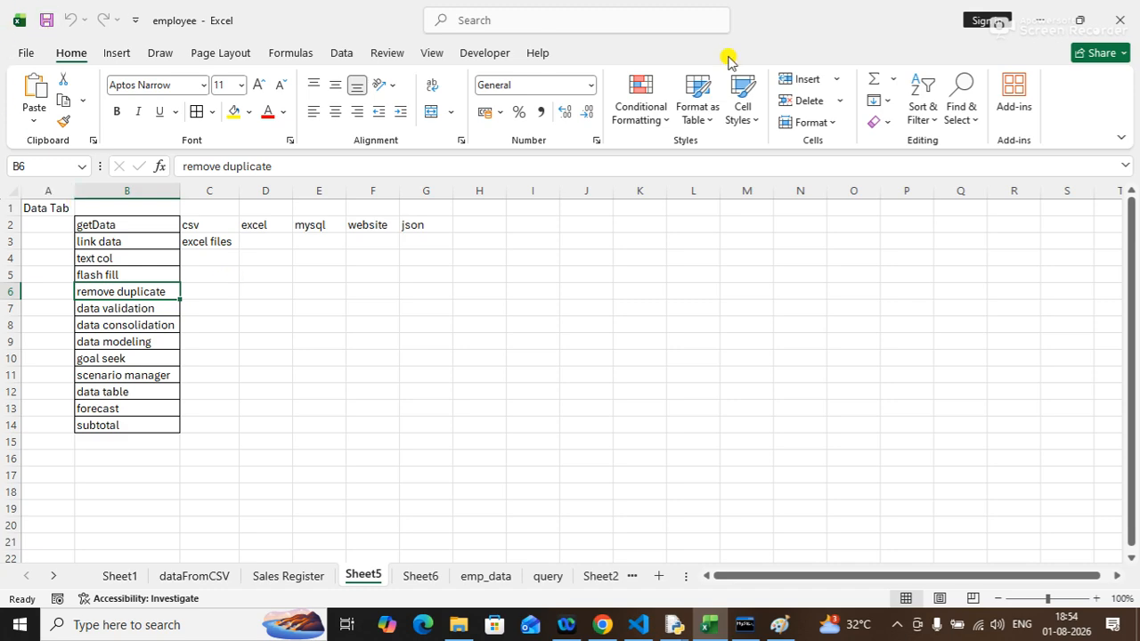
left_click(1114, 13)
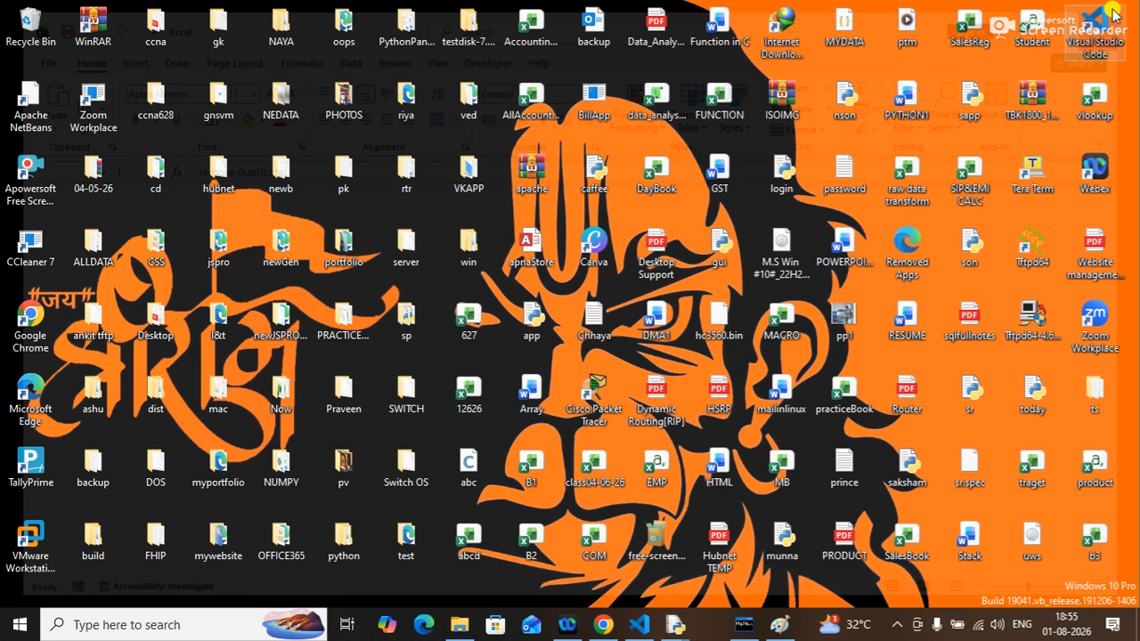